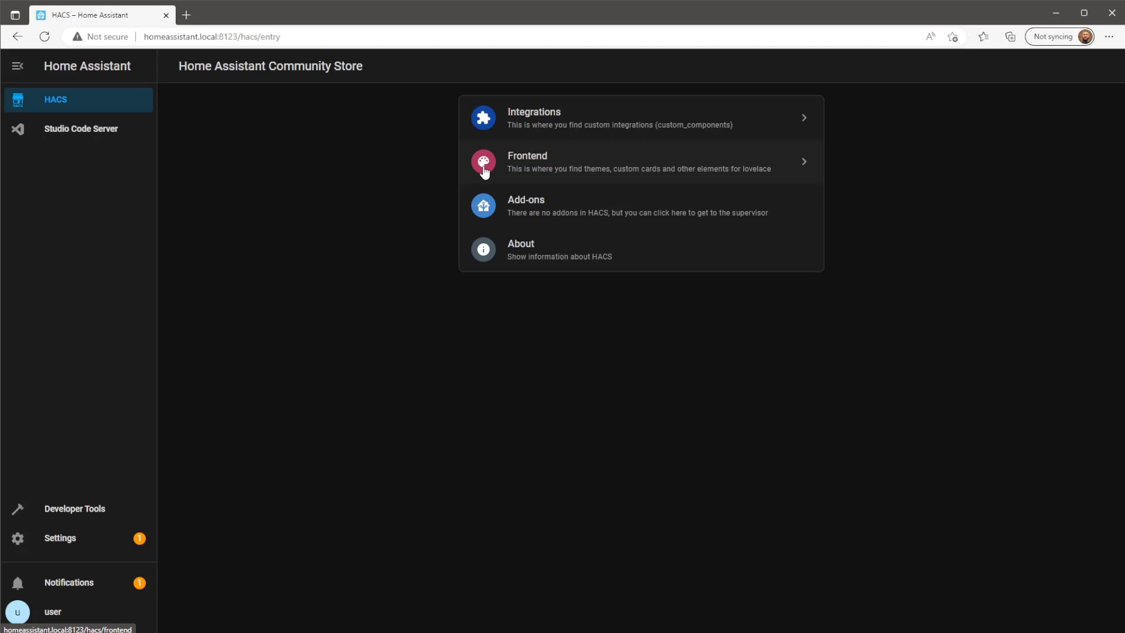
Search HACS Integrations repositories for 'bro'.
left_click(537, 123)
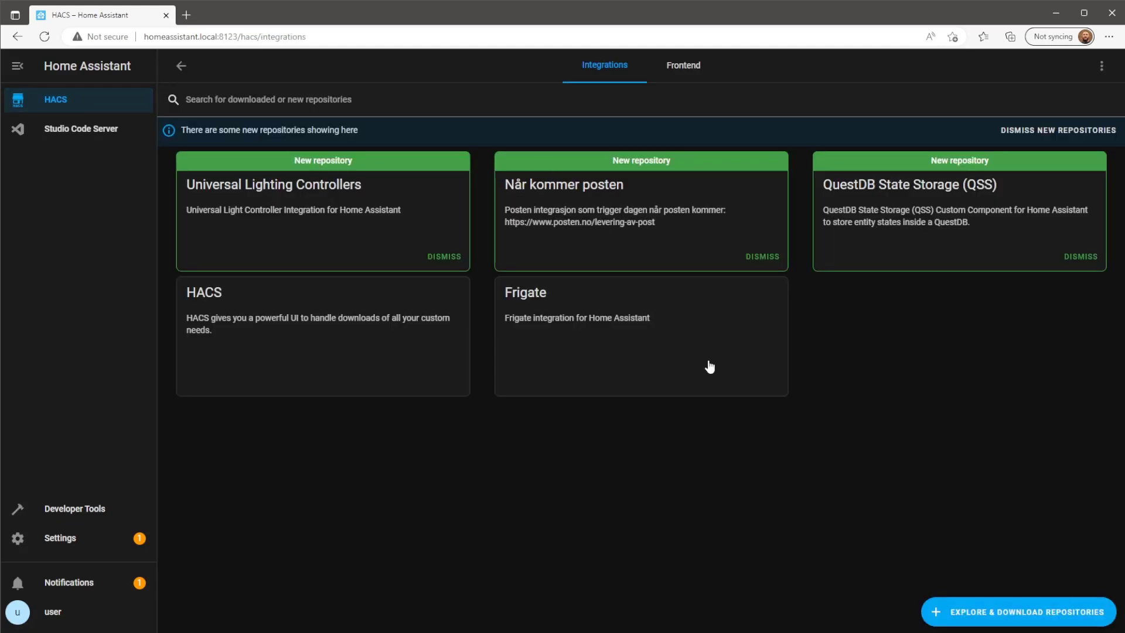
left_click(1016, 612)
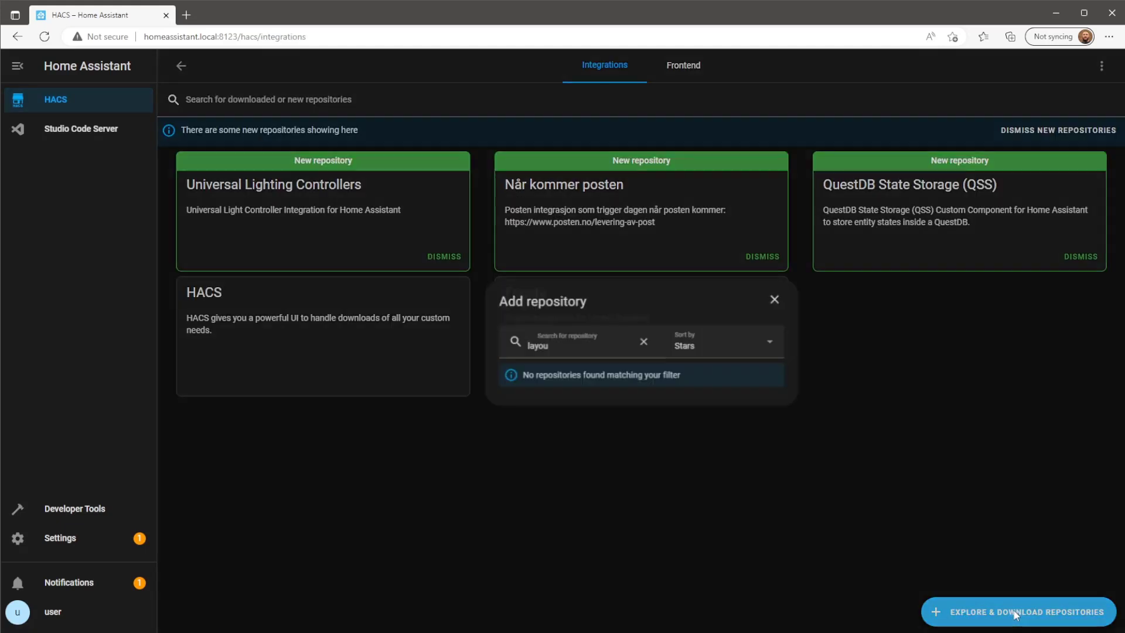
double_click(622, 343)
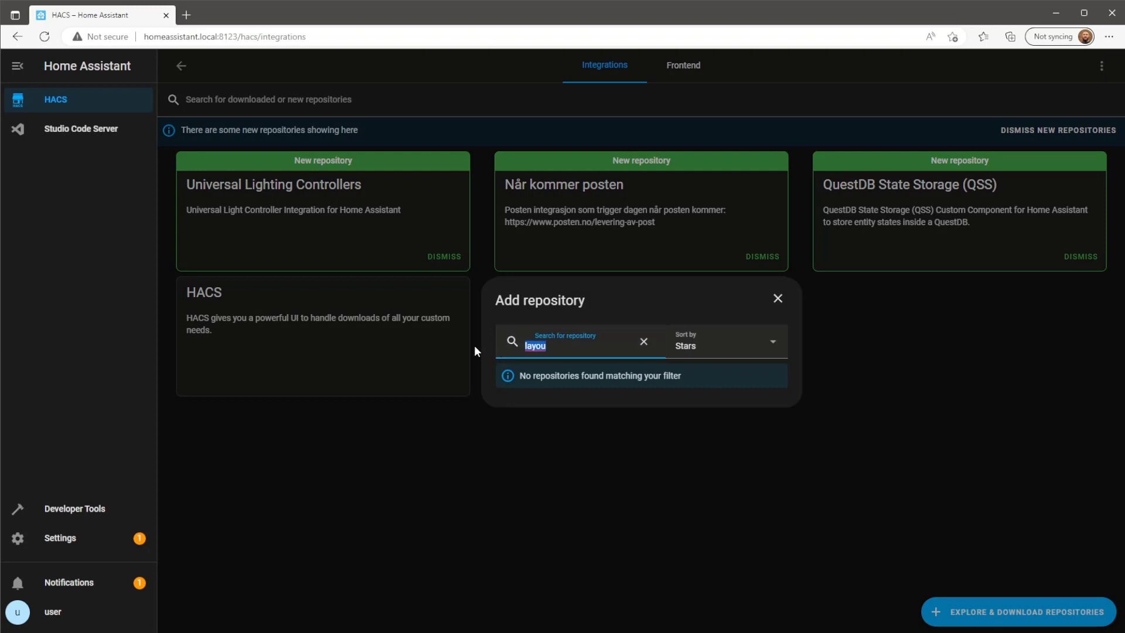
type("bro")
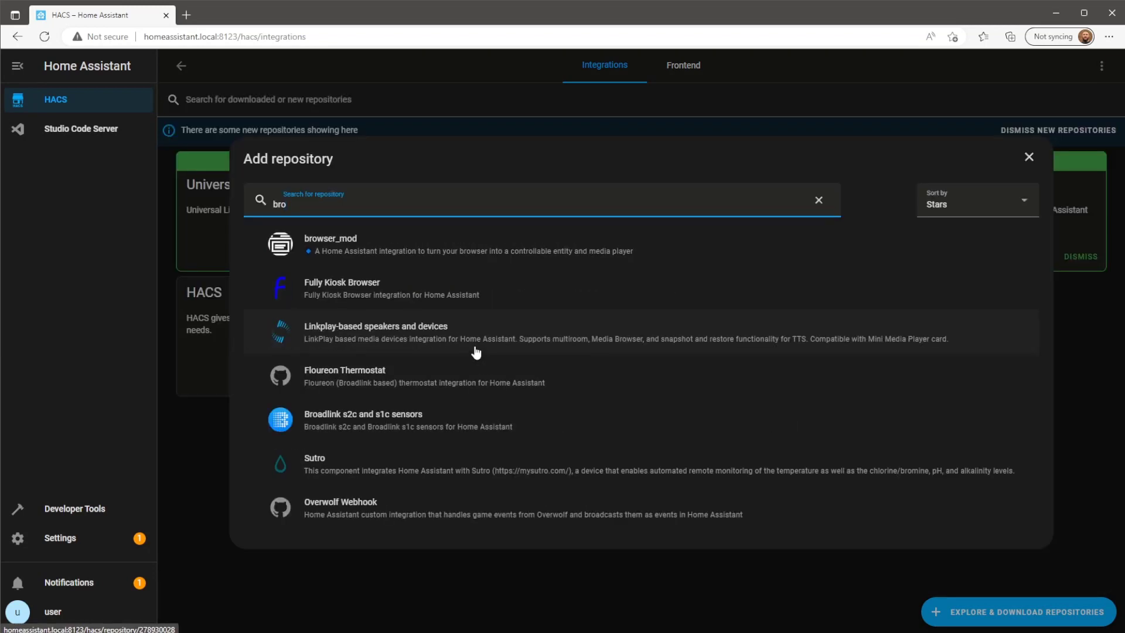
Download browser_mod version 2.2.0 from its repository page.
left_click(659, 252)
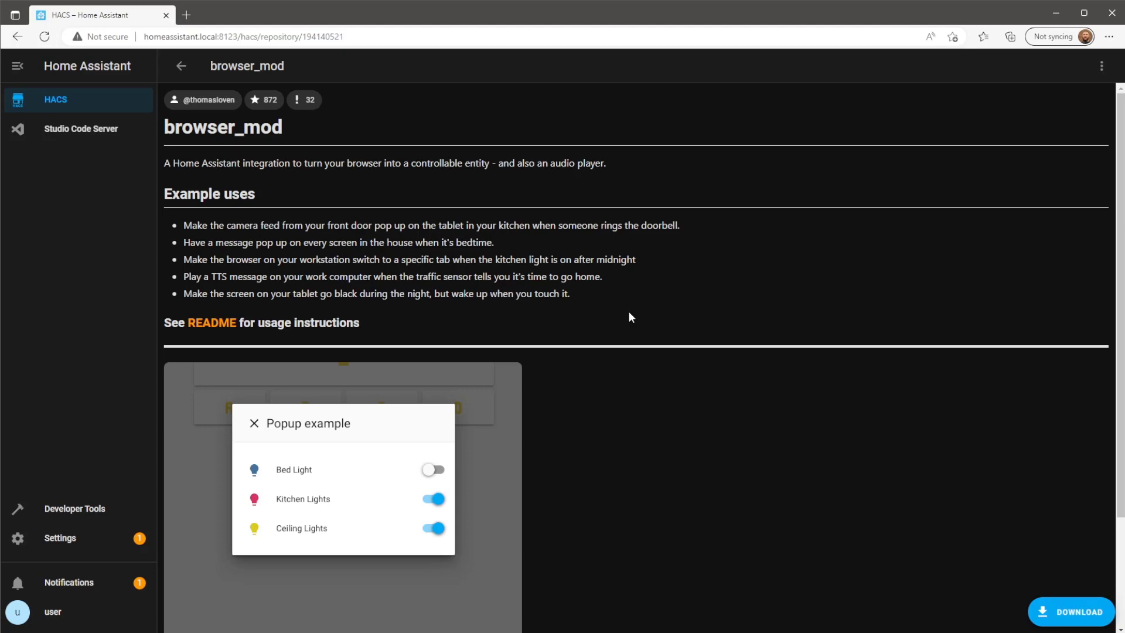
left_click(1076, 613)
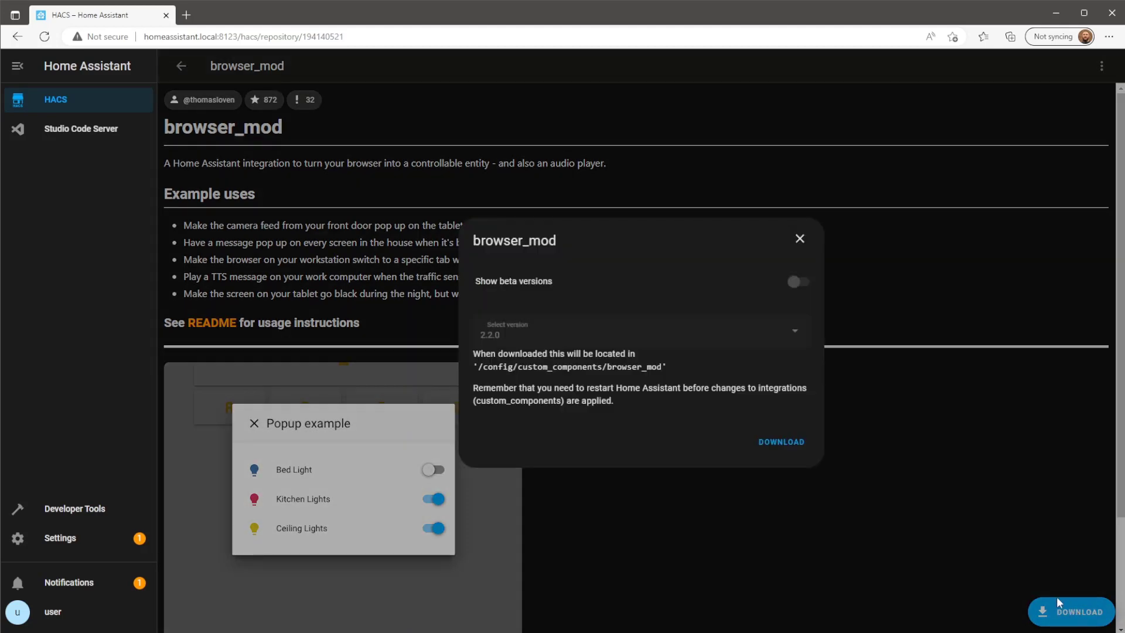
left_click(795, 446)
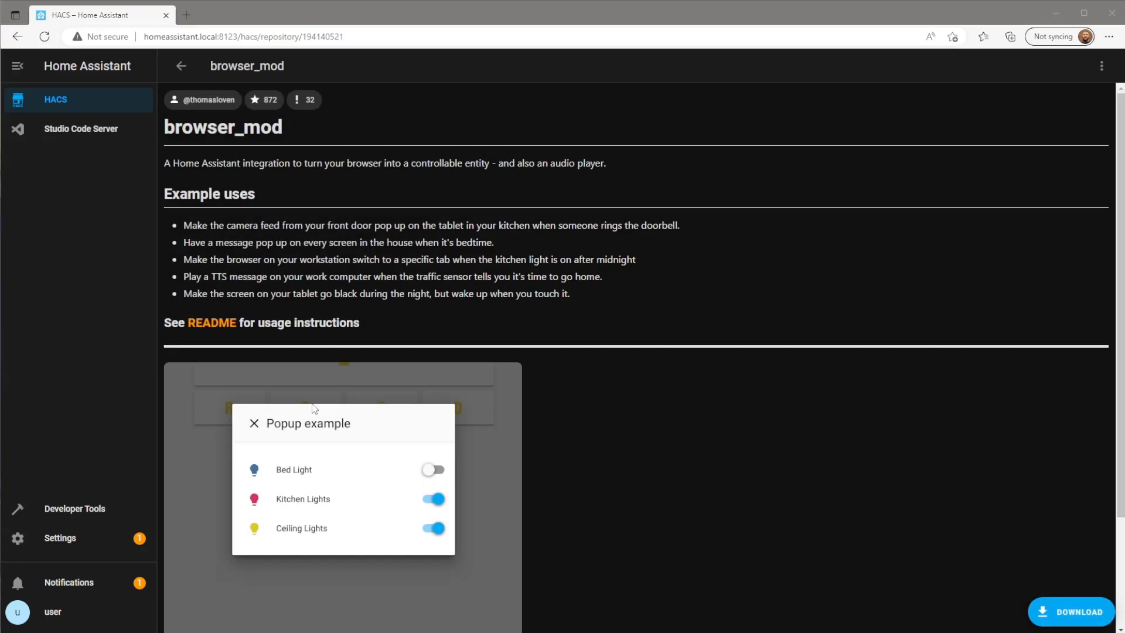
left_click(73, 514)
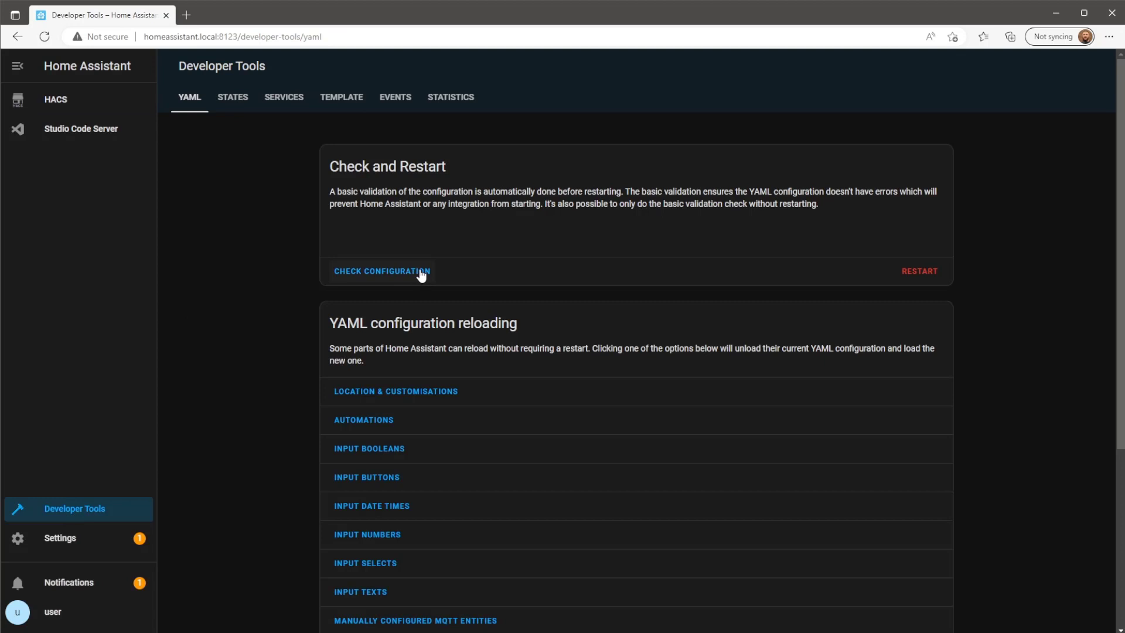
Check the configuration in Developer Tools YAML and restart Home Assistant.
left_click(415, 272)
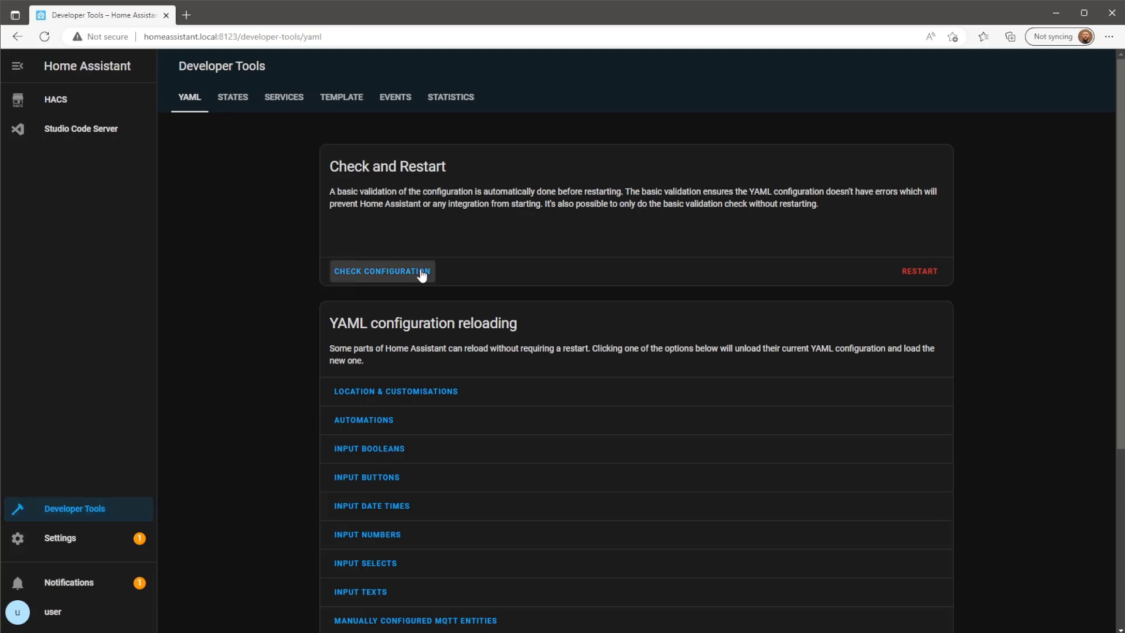
left_click(921, 272)
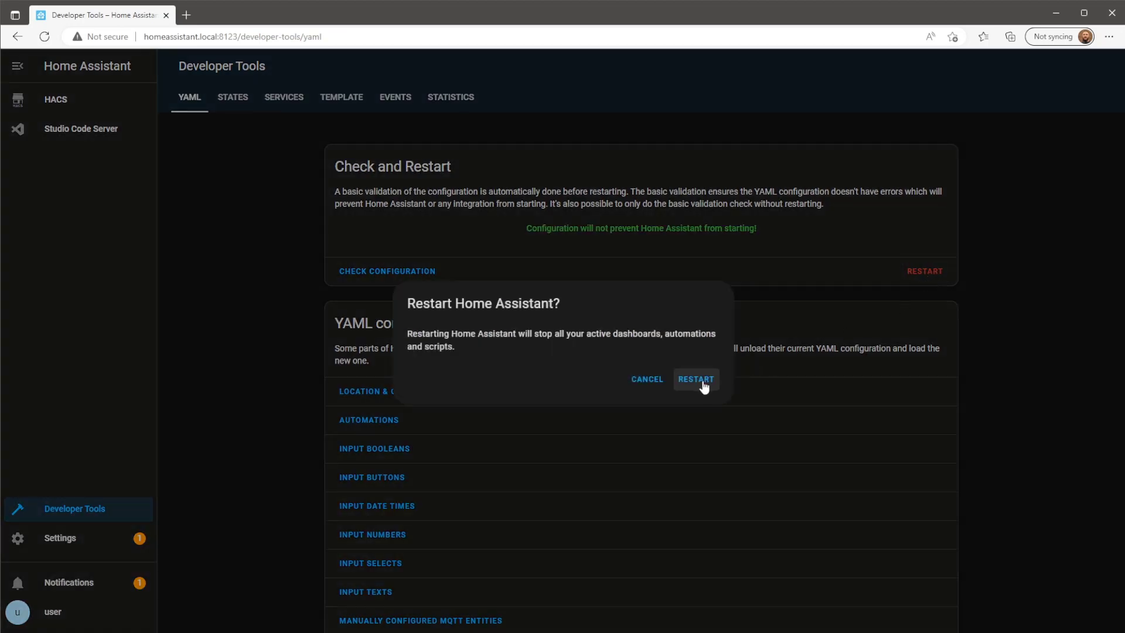
left_click(698, 381)
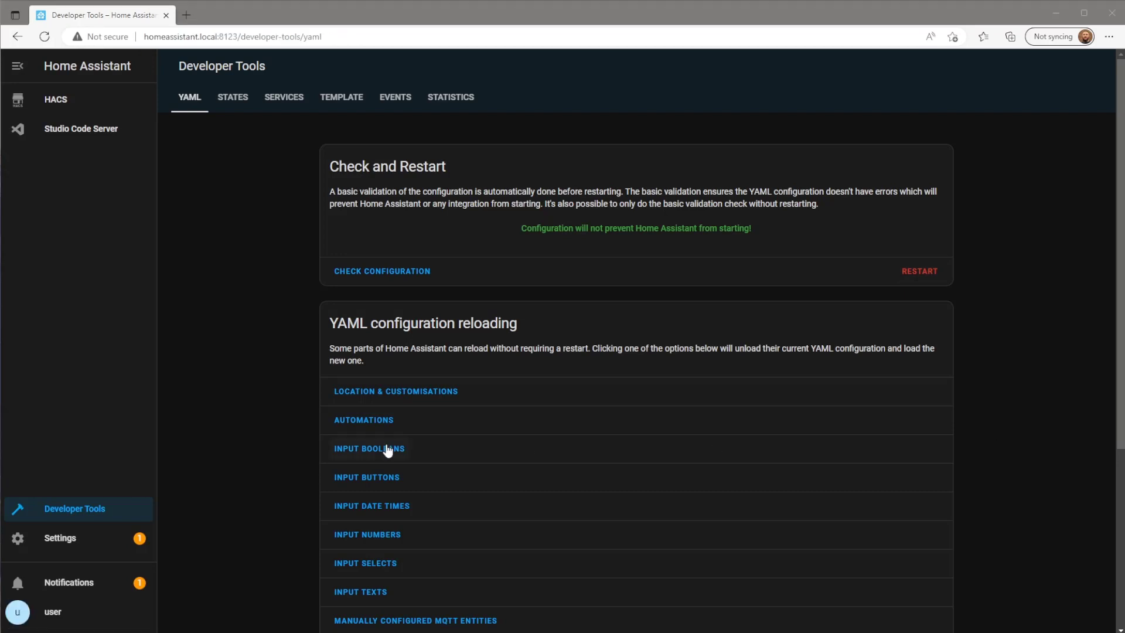
left_click(101, 544)
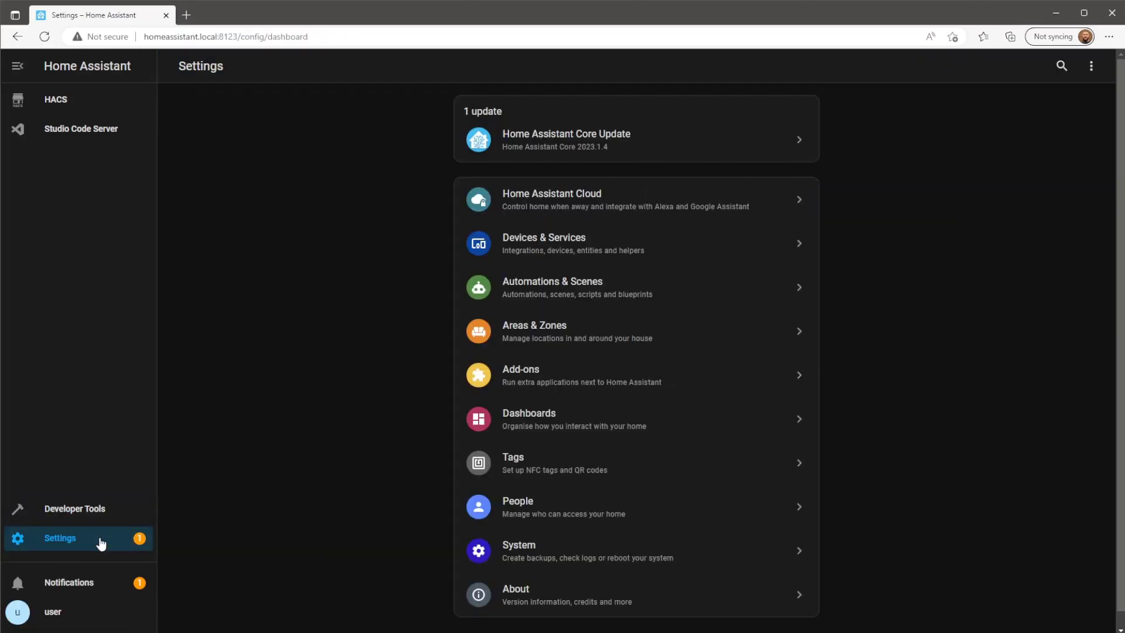
Add the Browser mod integration in Devices & Services by searching 'browser mod'.
left_click(668, 243)
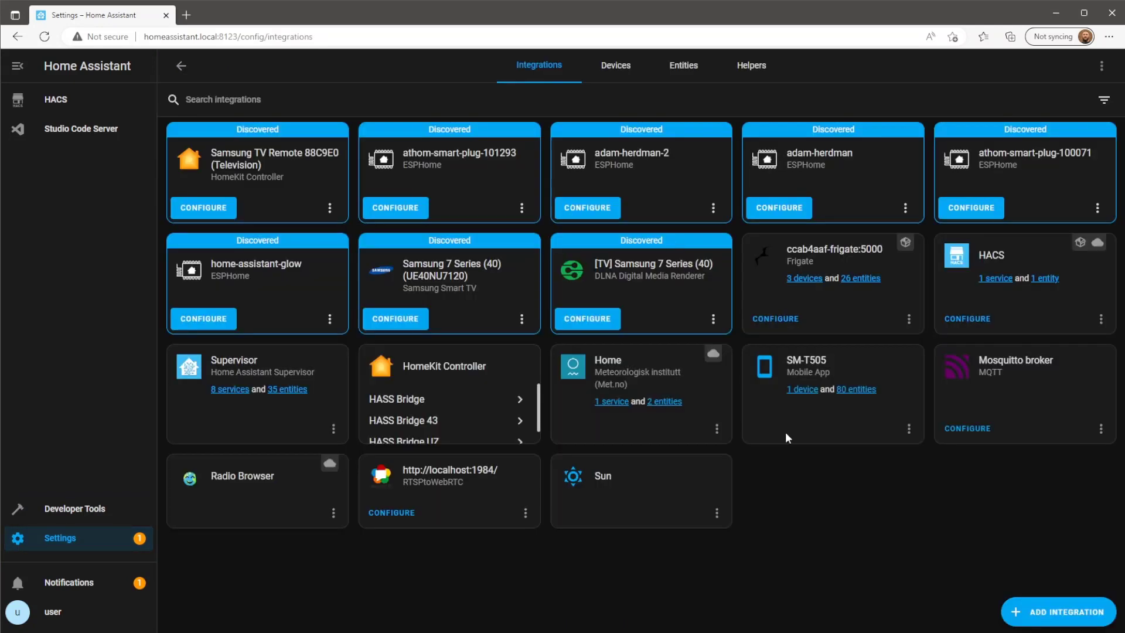
left_click(1065, 616)
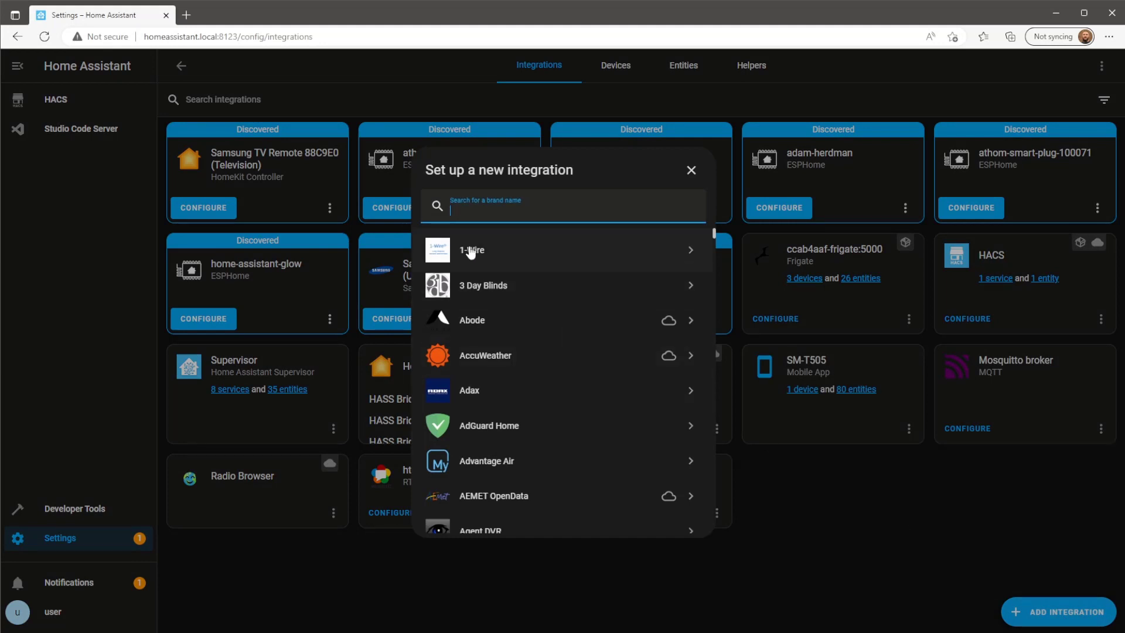
type("browser m")
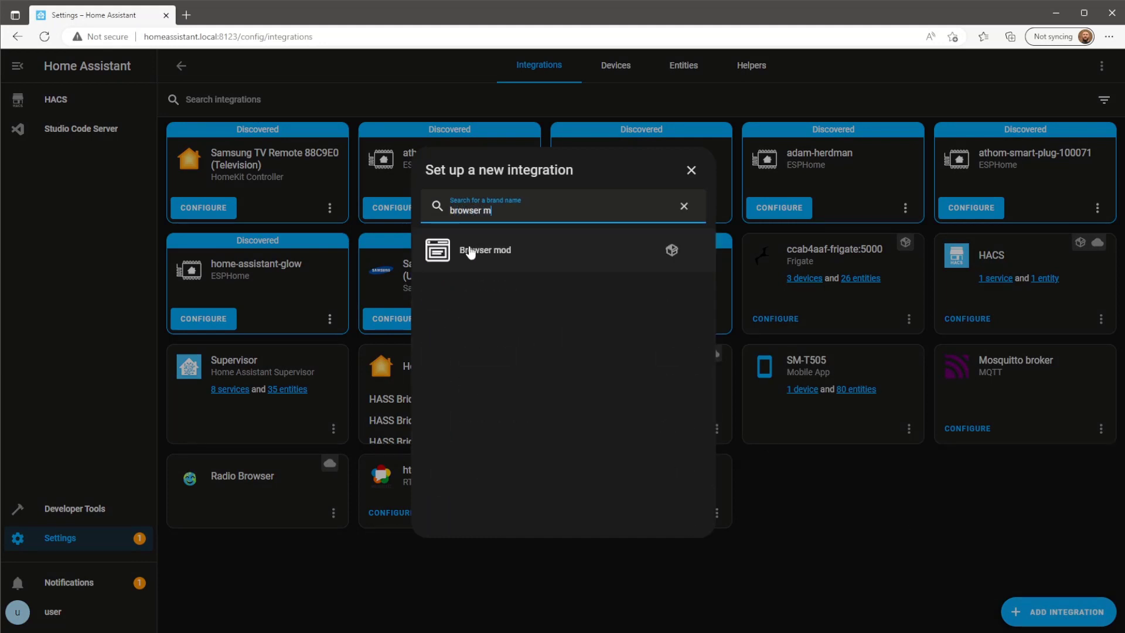
type("od")
mouse_move(674, 254)
left_click(620, 256)
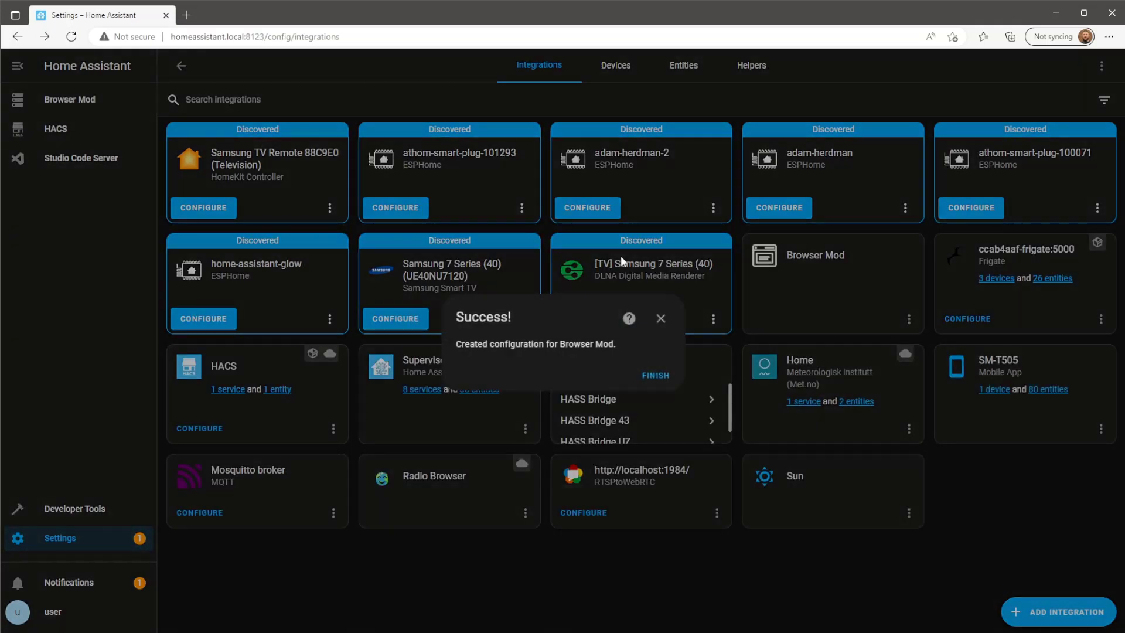
left_click(656, 375)
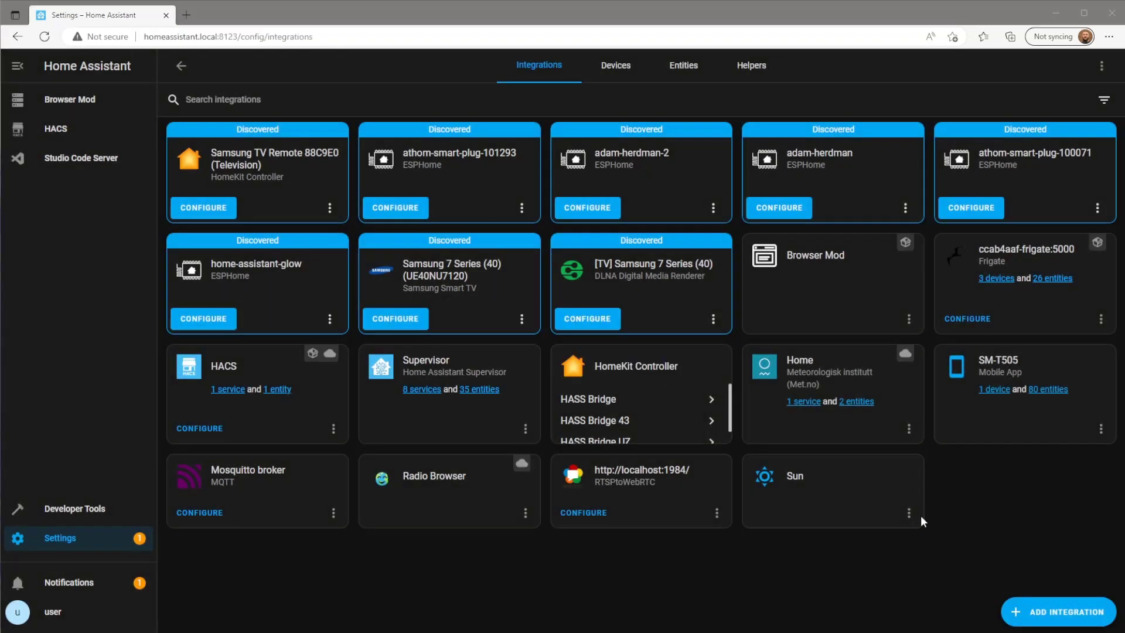
Start adding a new user from the Users tab of Settings > People.
left_click(107, 549)
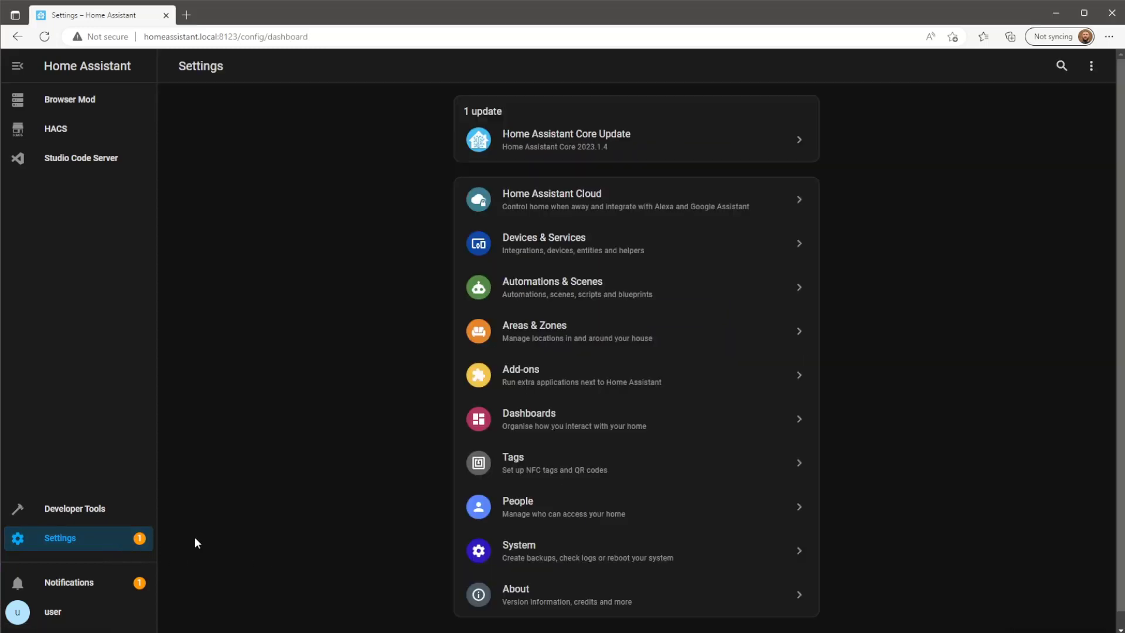
left_click(677, 517)
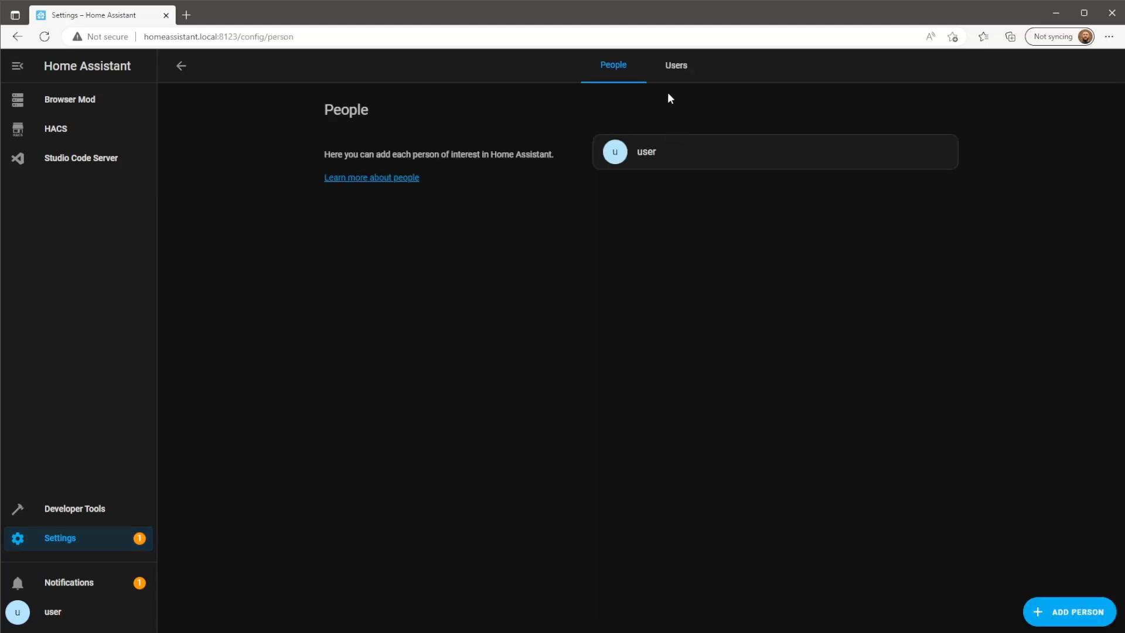
left_click(682, 69)
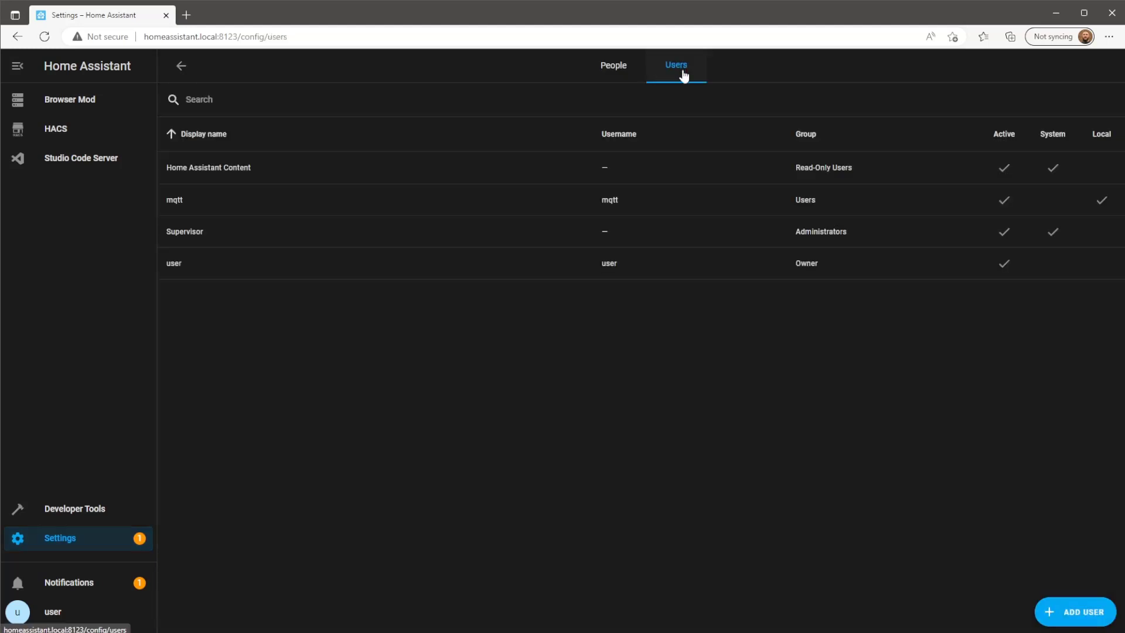
left_click(1073, 623)
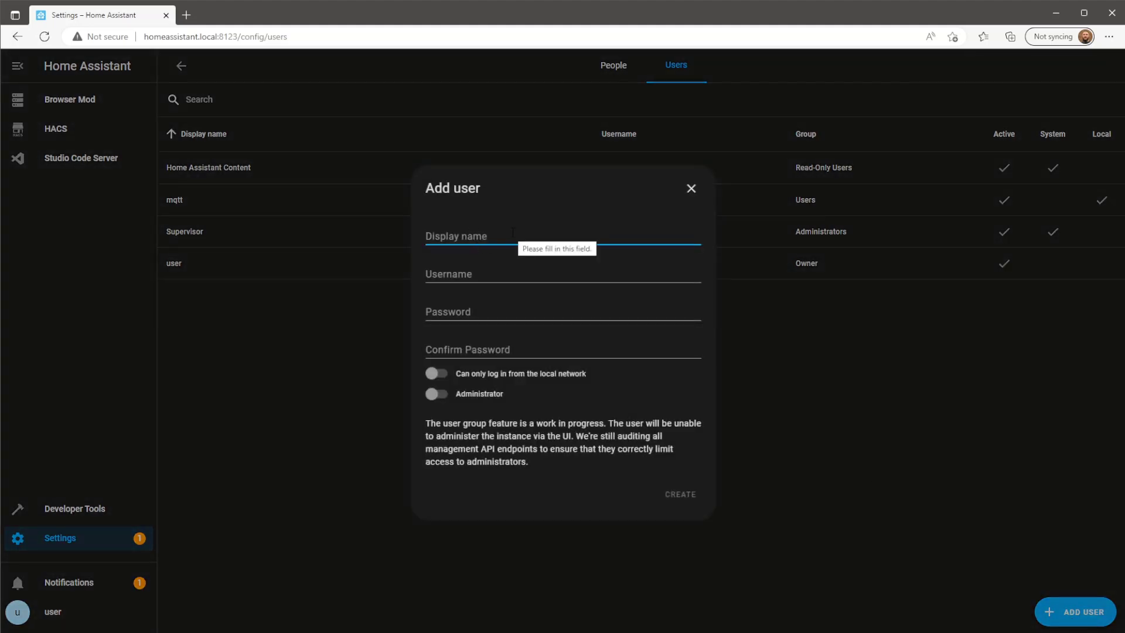
Create user 'Tablet User' with username 'tablet' and a confirmed password.
type("Tabl")
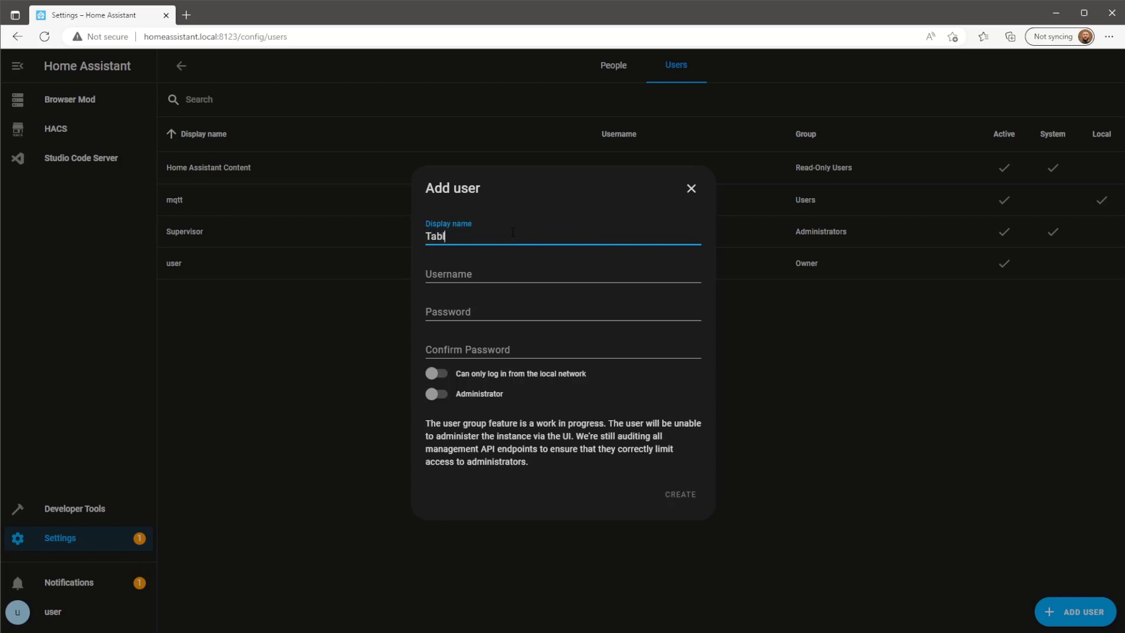
type("et User")
left_click(515, 266)
type("tablet")
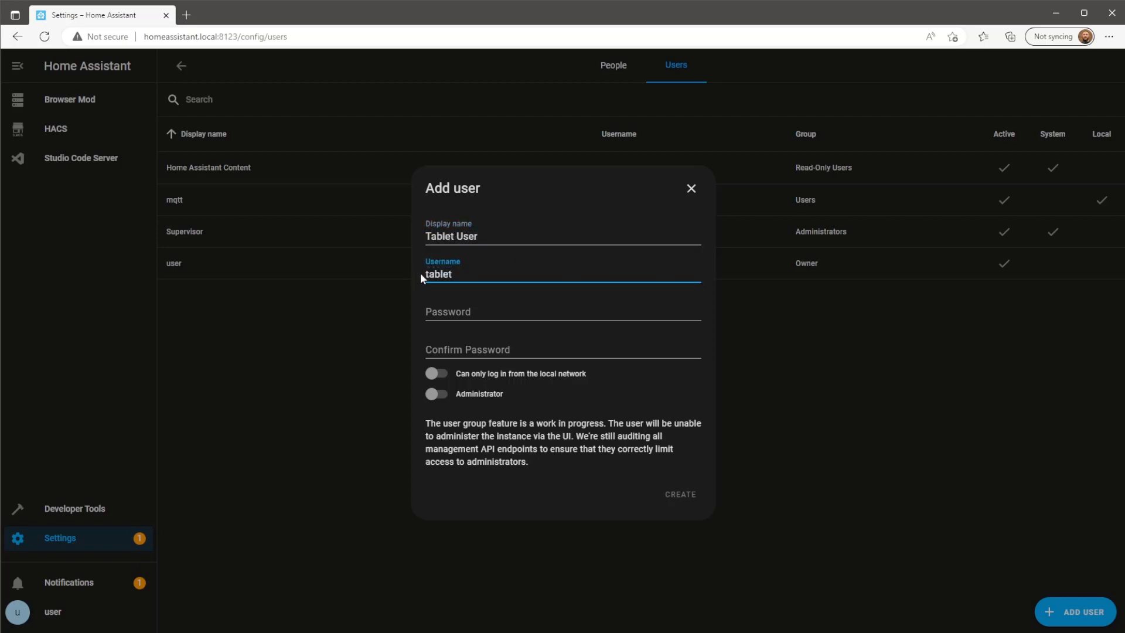
left_click(494, 309)
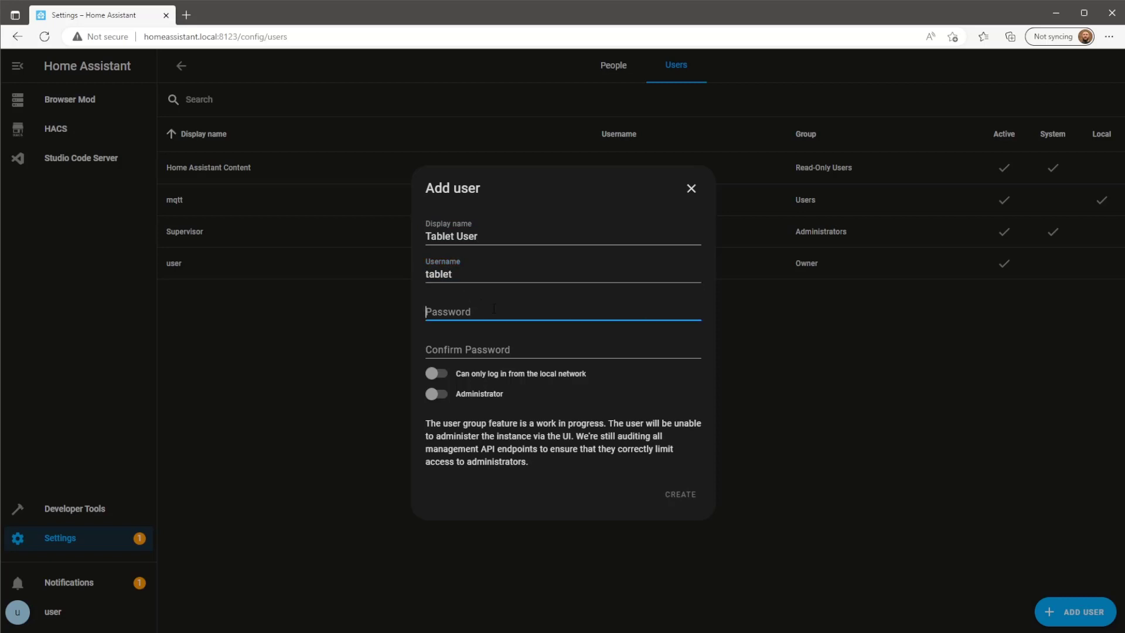
type("123456")
left_click(514, 349)
type("123")
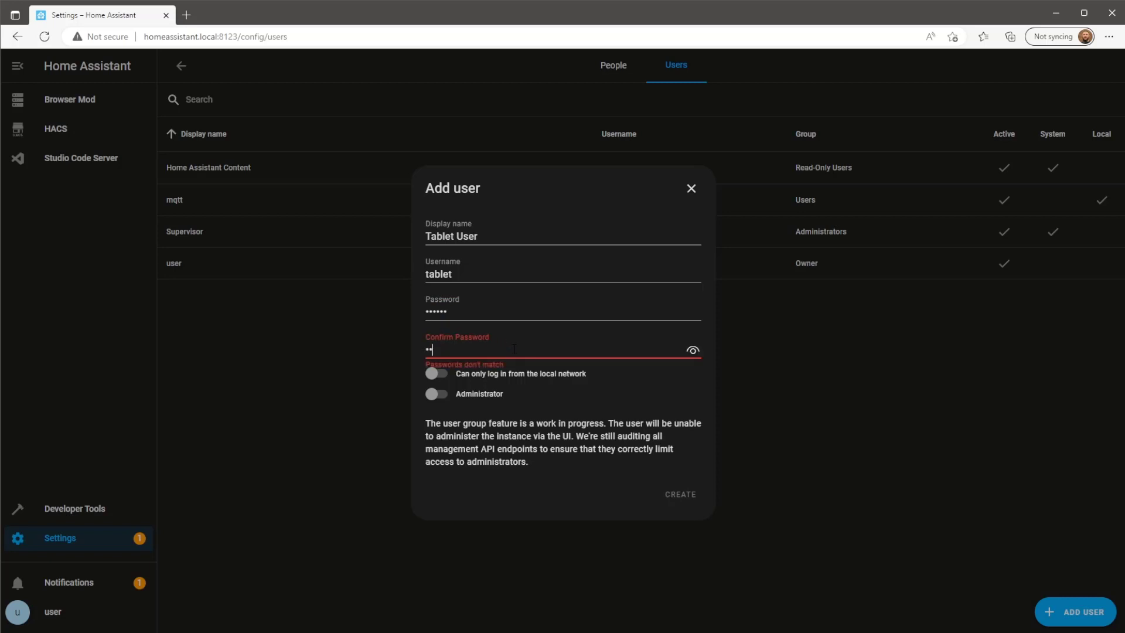
type("456")
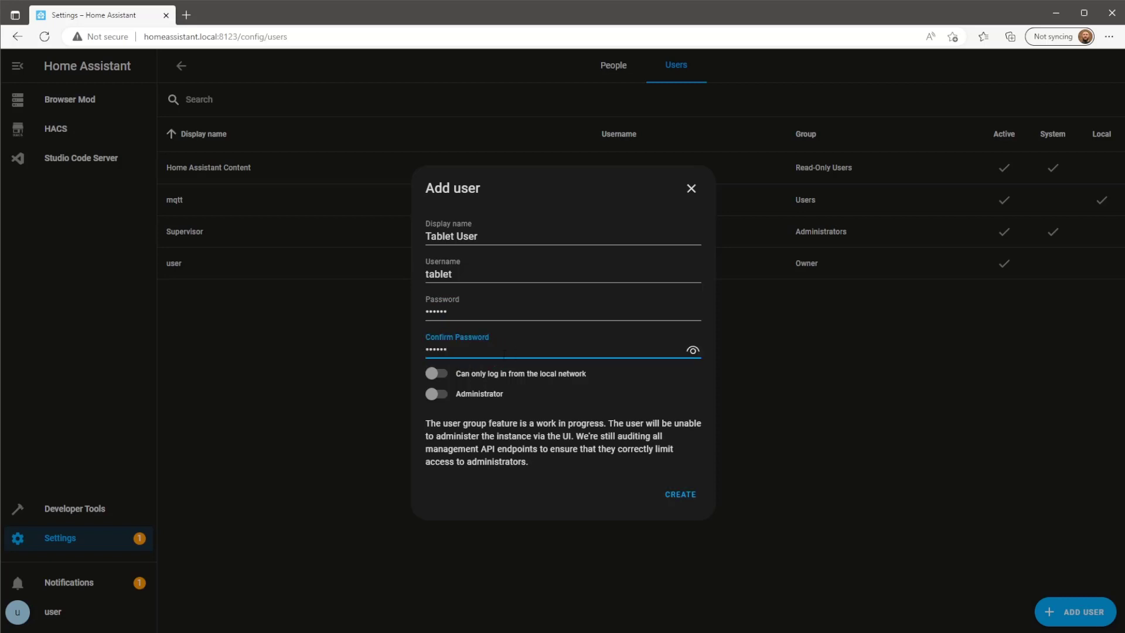
left_click(691, 503)
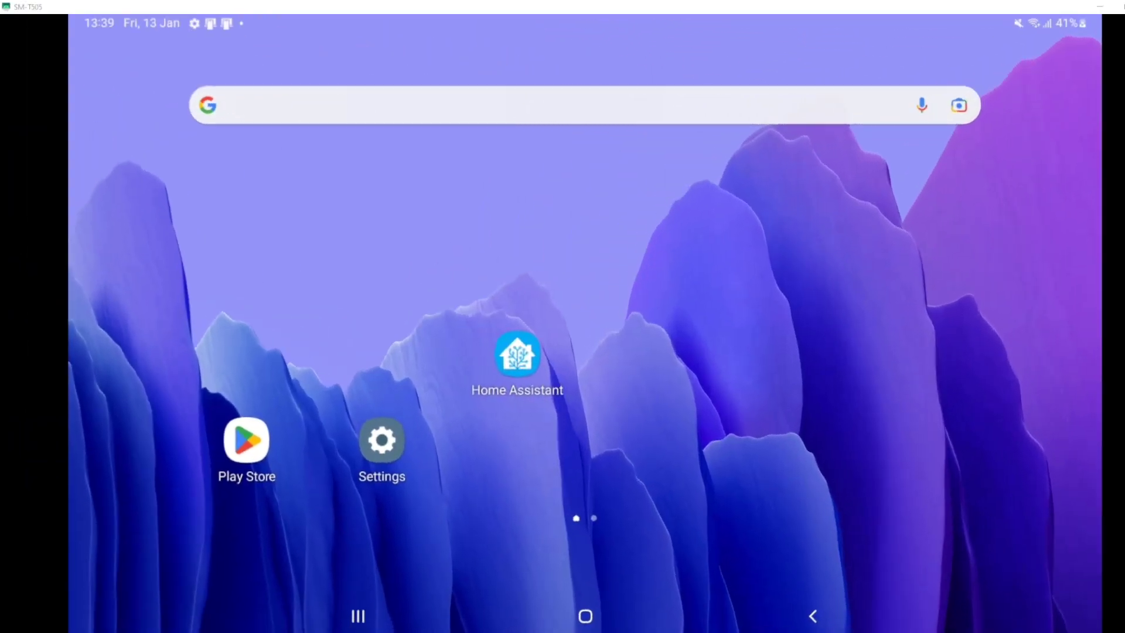
left_click(523, 356)
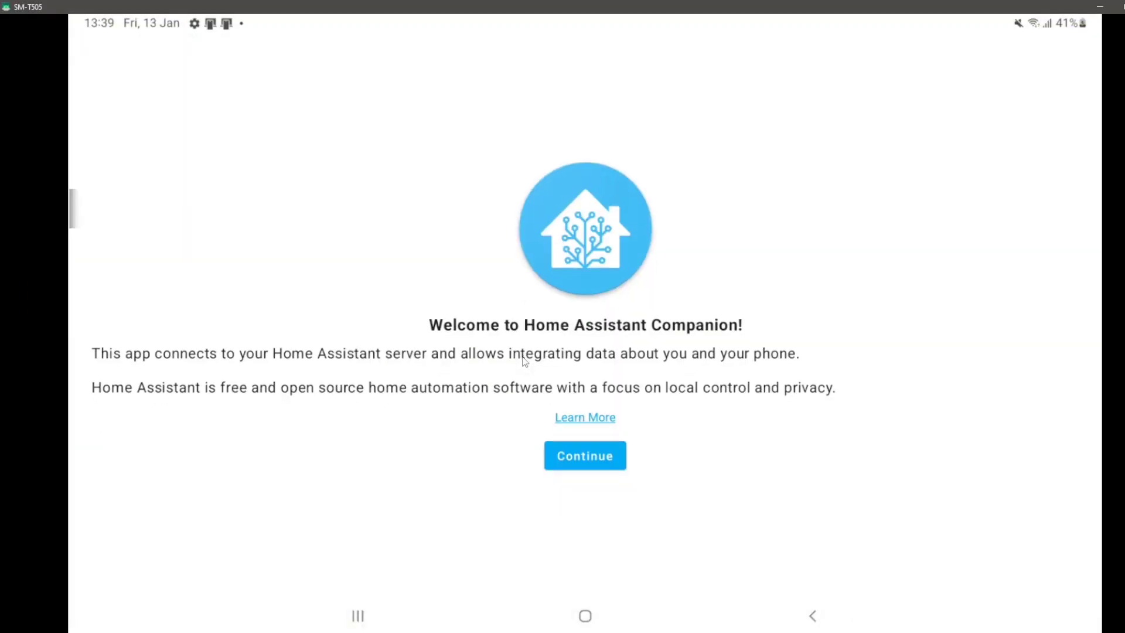
left_click(610, 466)
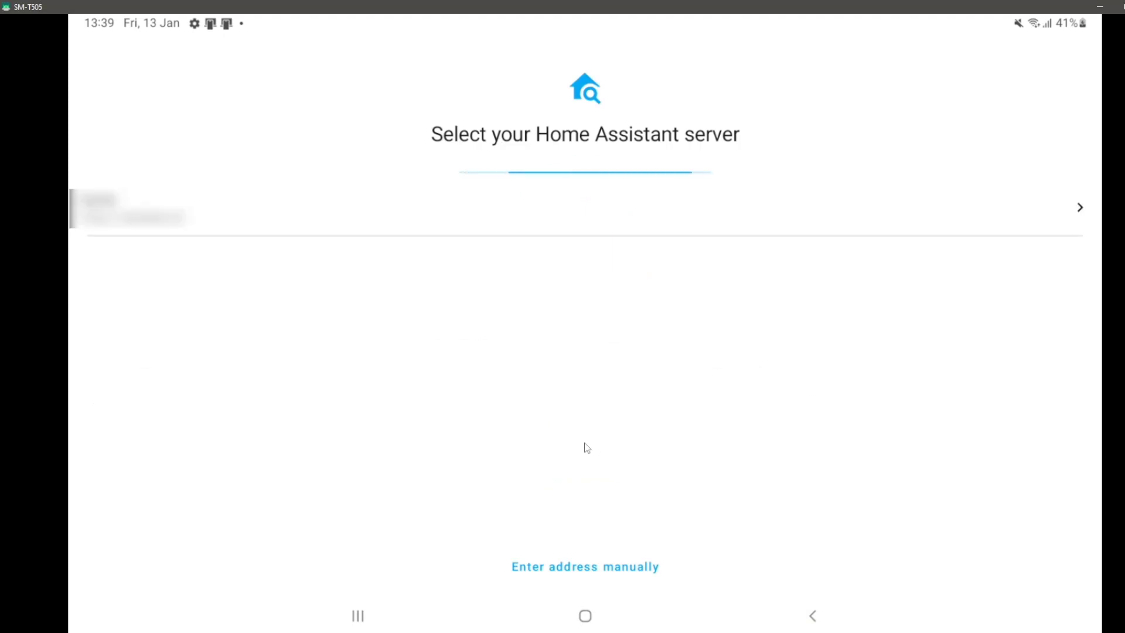
left_click(651, 567)
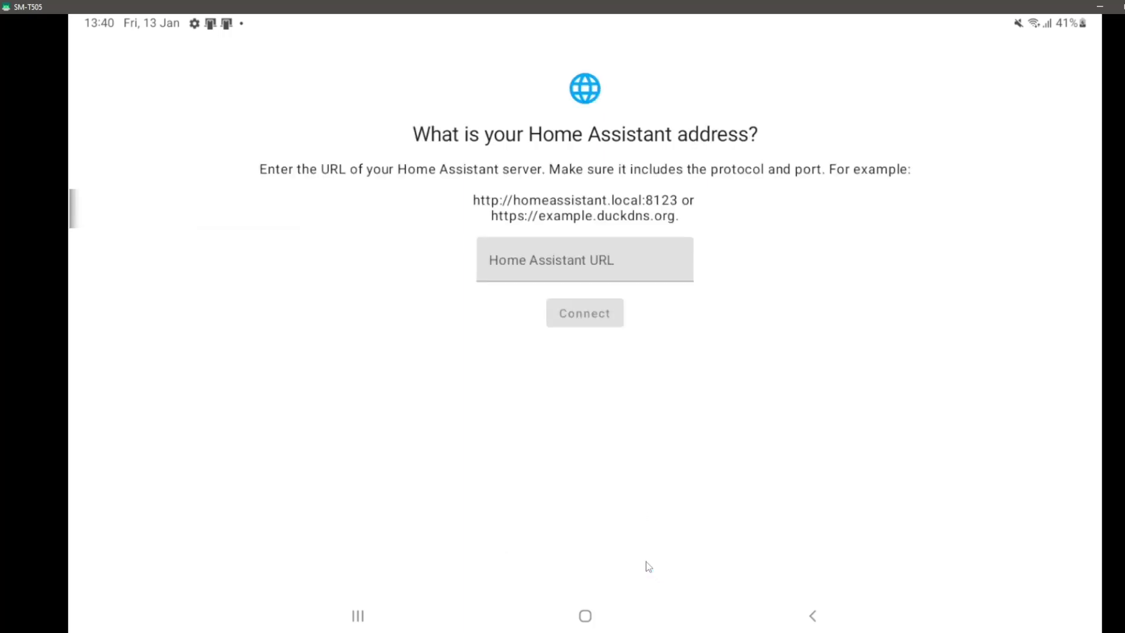
left_click(619, 269)
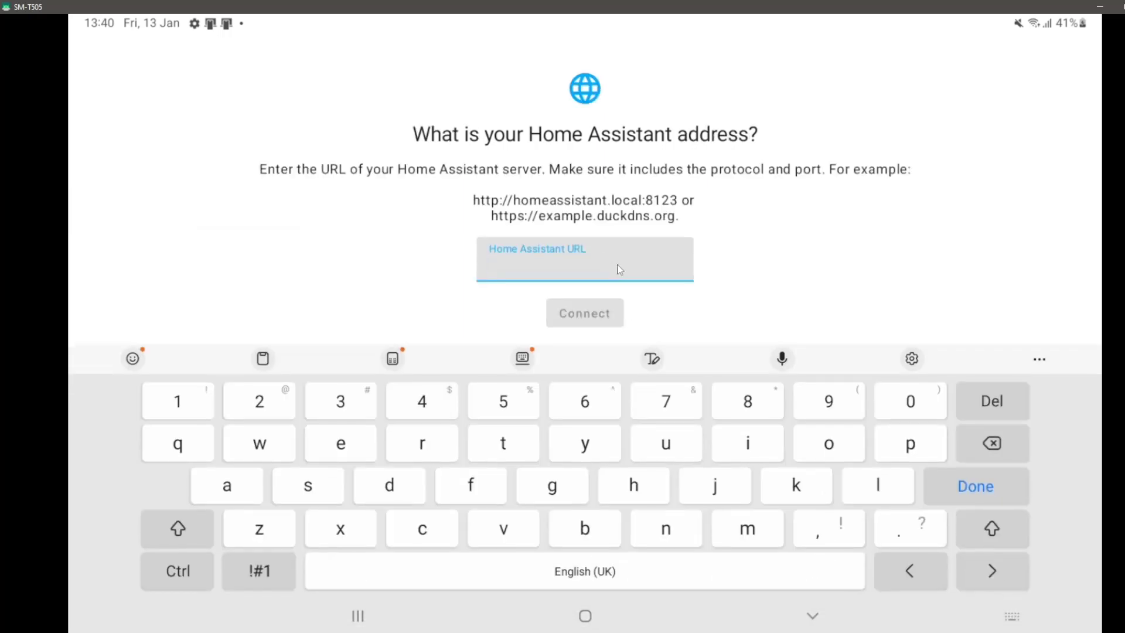
type("http://hom")
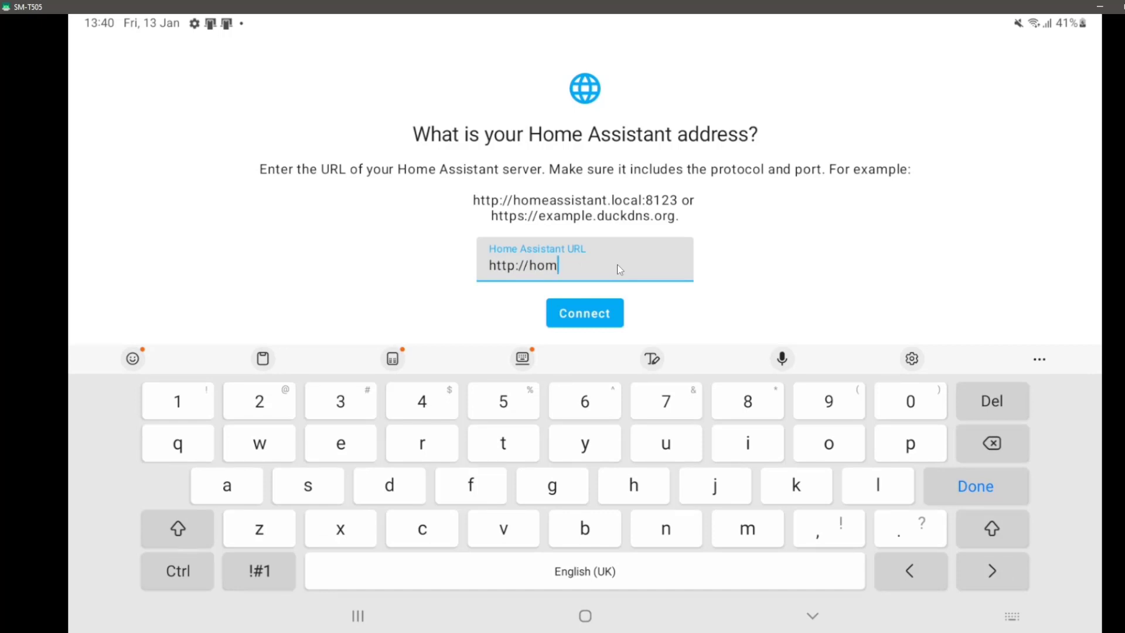
type("eassistant.local:8123")
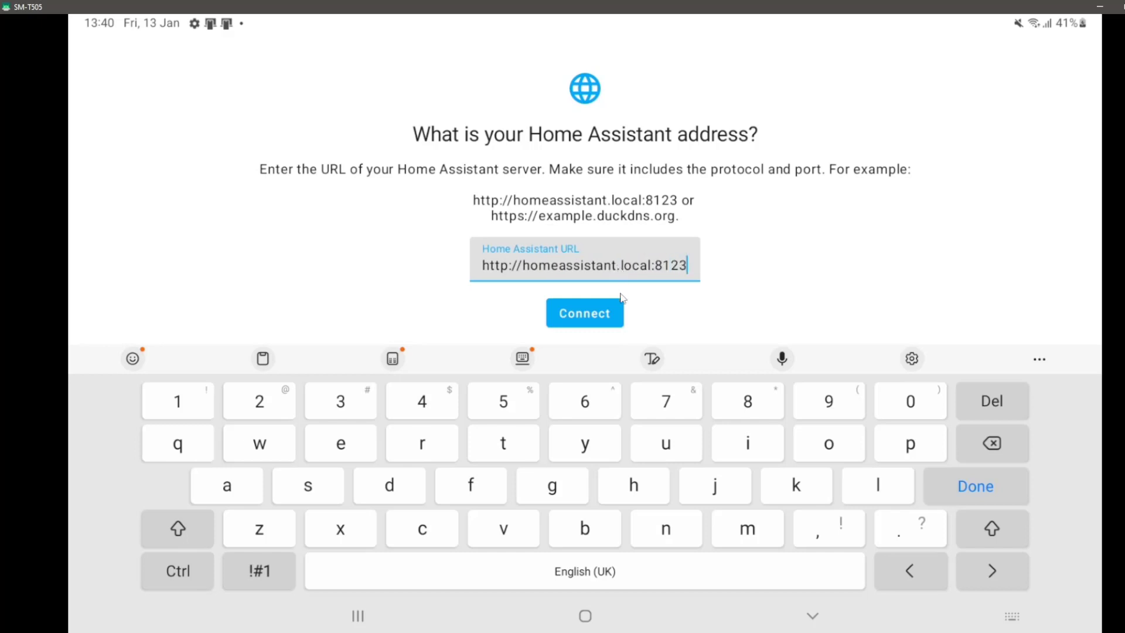
left_click(609, 318)
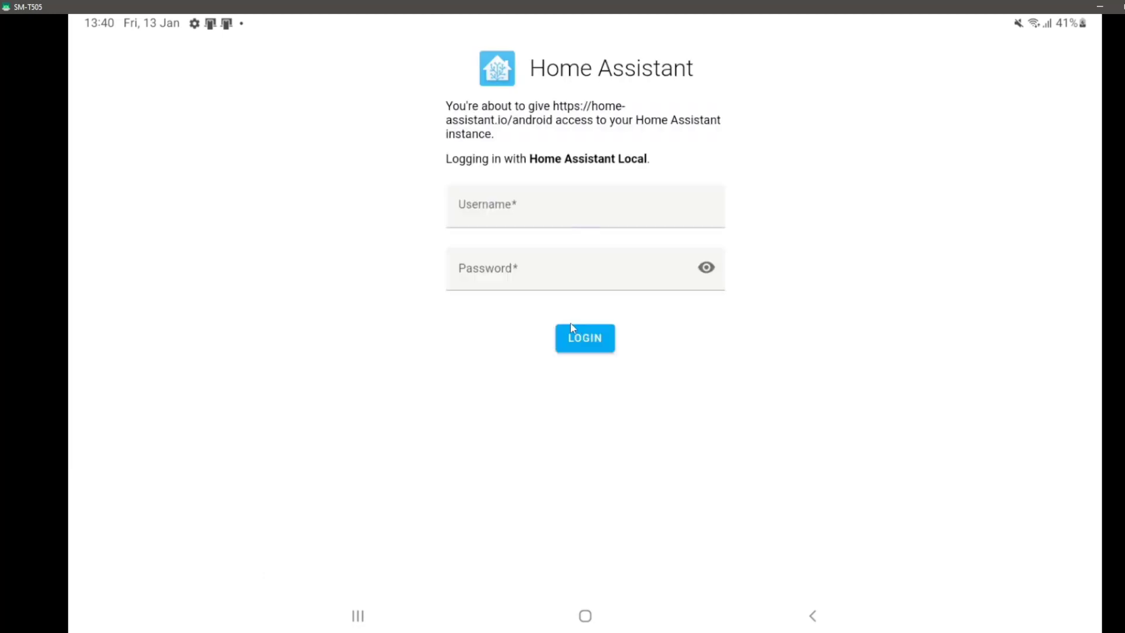
Log in with username 'tablet' and the tablet user's password.
left_click(590, 221)
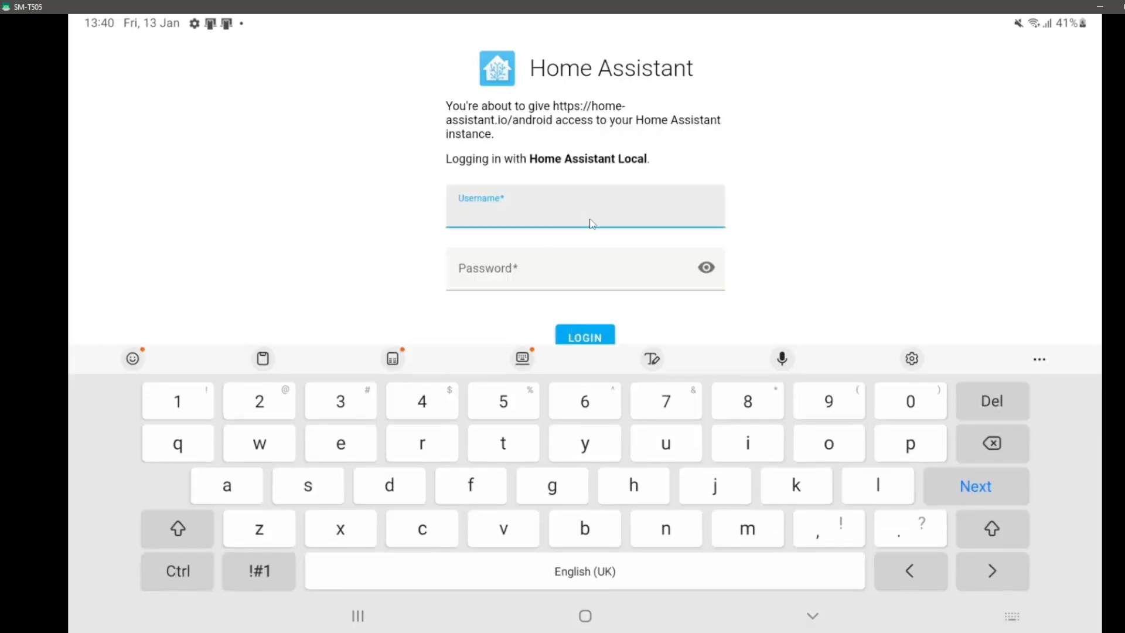
type("tablet")
left_click(566, 279)
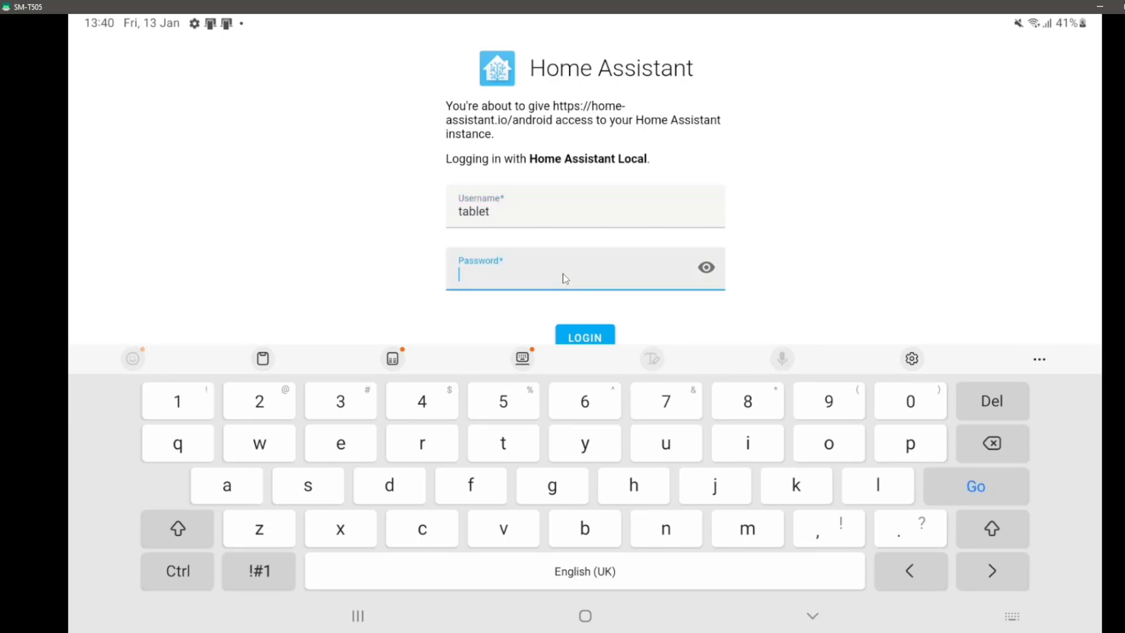
type("••••••")
left_click(608, 339)
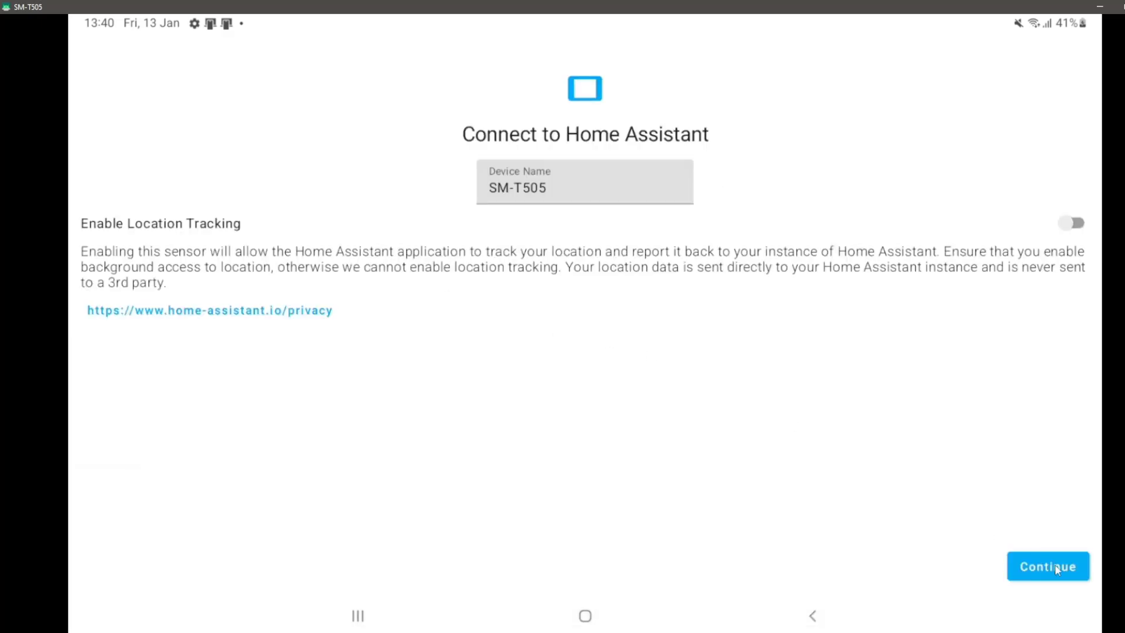
Finish device setup and switch the Tablet User profile to the Dark theme.
left_click(1082, 568)
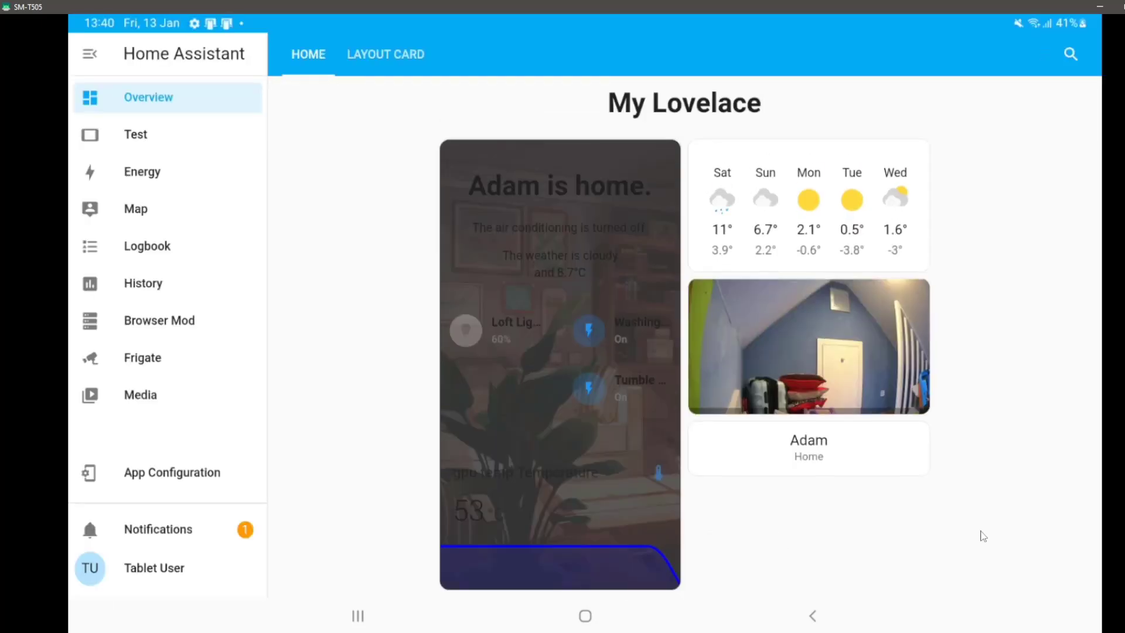
left_click(174, 572)
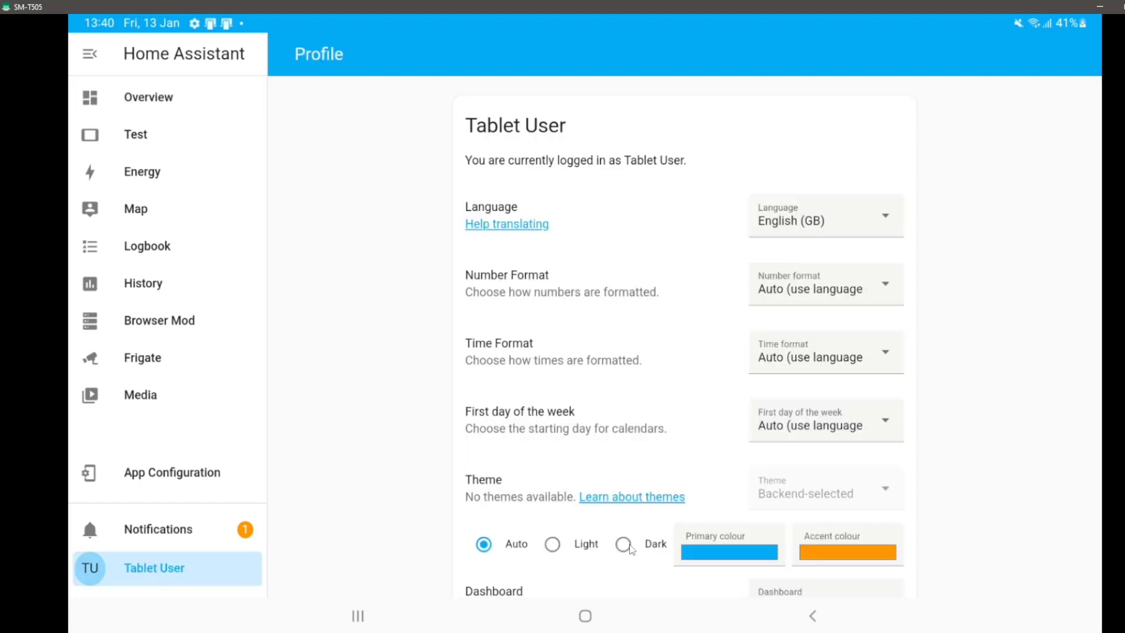
left_click(623, 545)
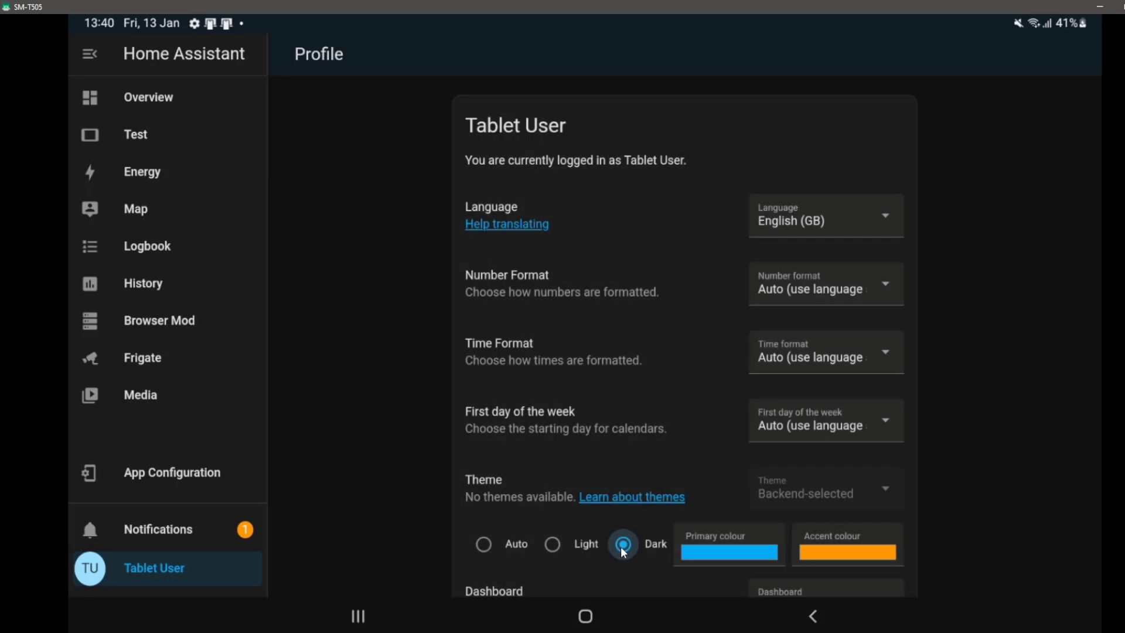
scroll(624, 549, "down", 3)
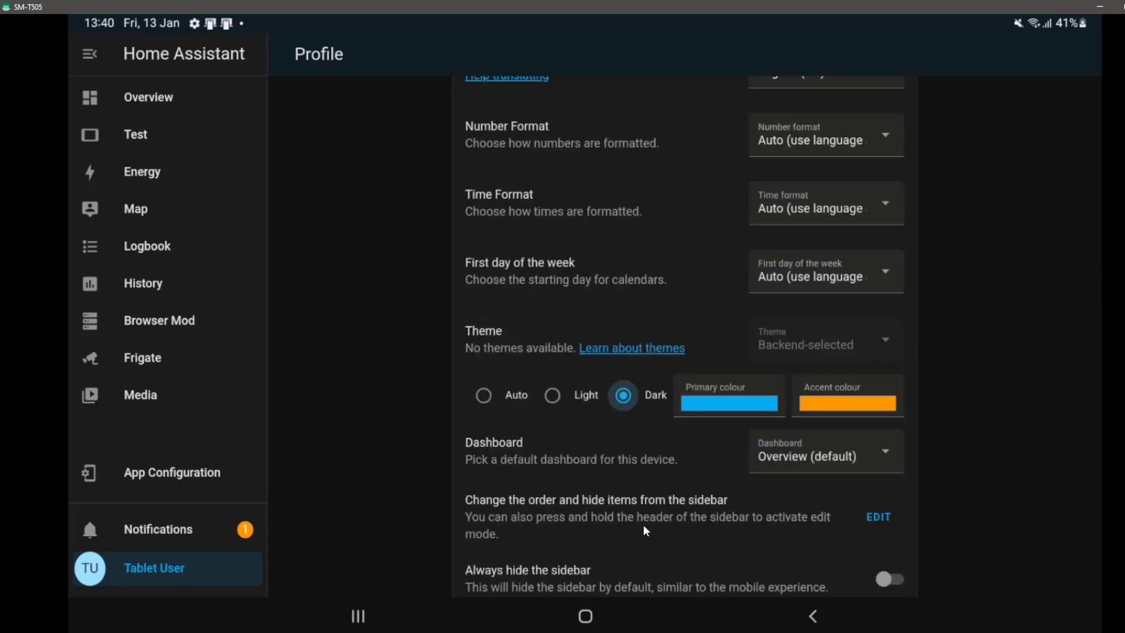
Hide Test, Energy, Map, Logbook, History, Frigate and Media from the sidebar.
left_click(879, 516)
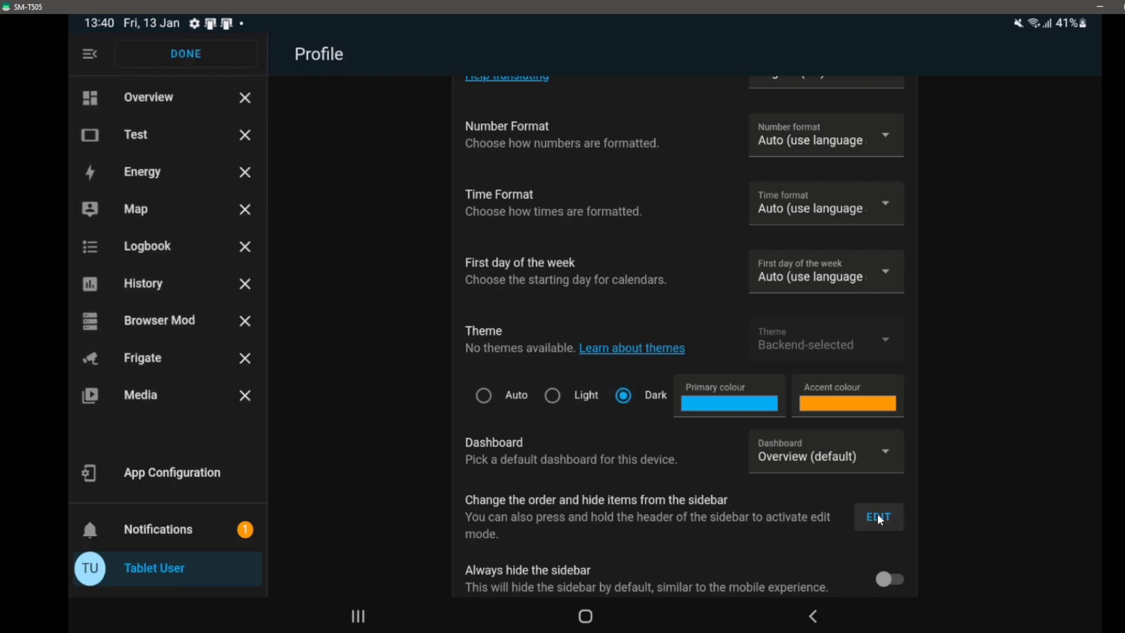
left_click(245, 137)
left_click(244, 137)
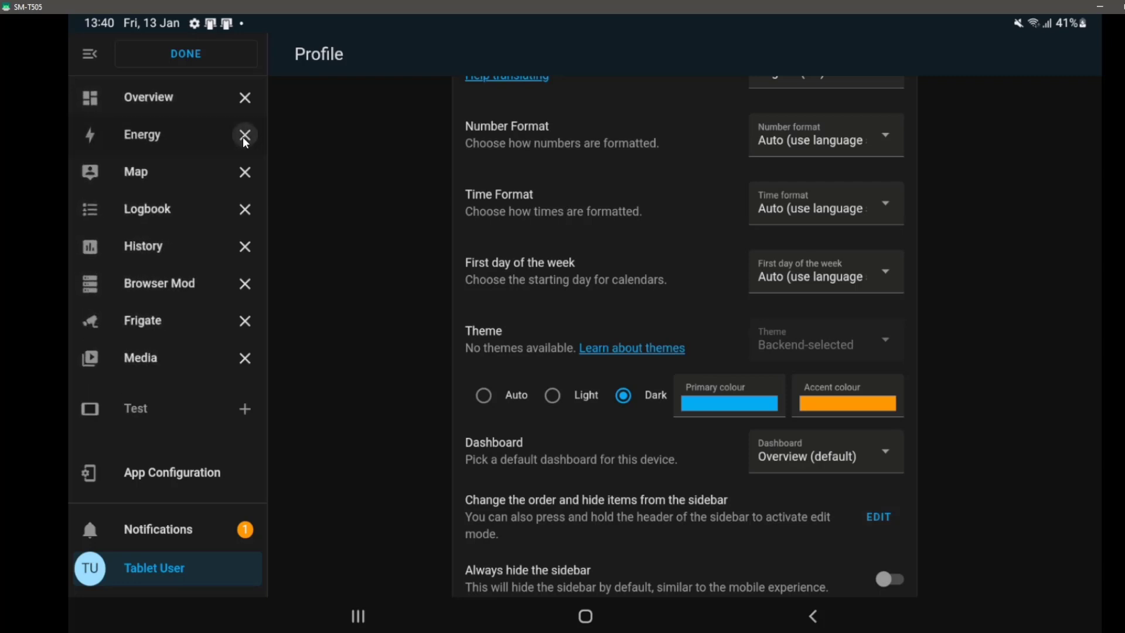
left_click(244, 137)
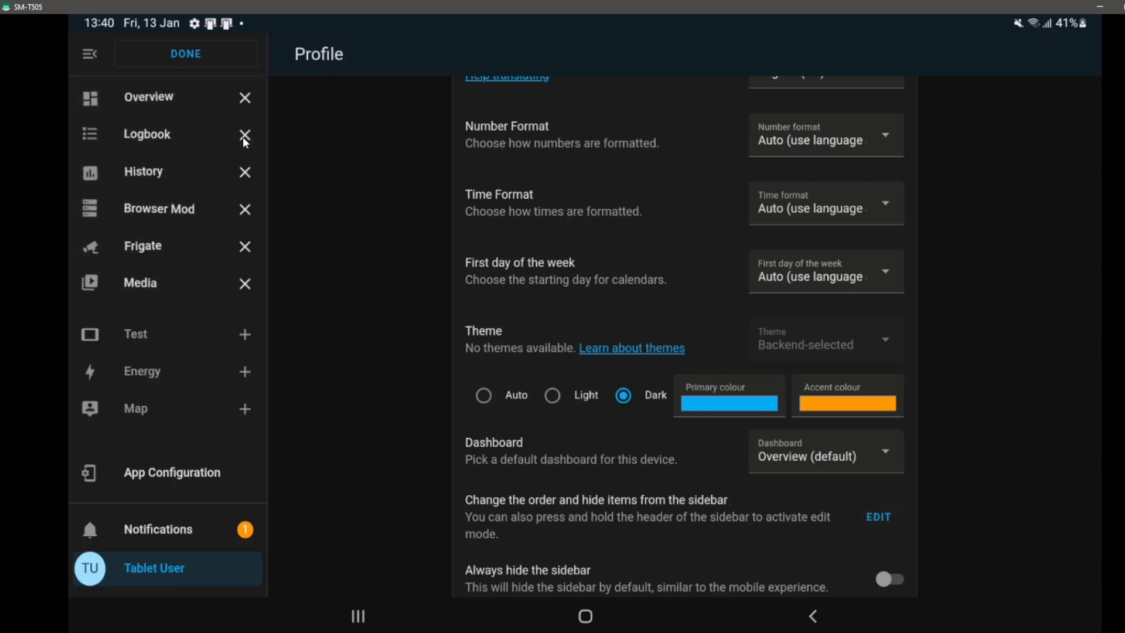
left_click(245, 137)
left_click(245, 139)
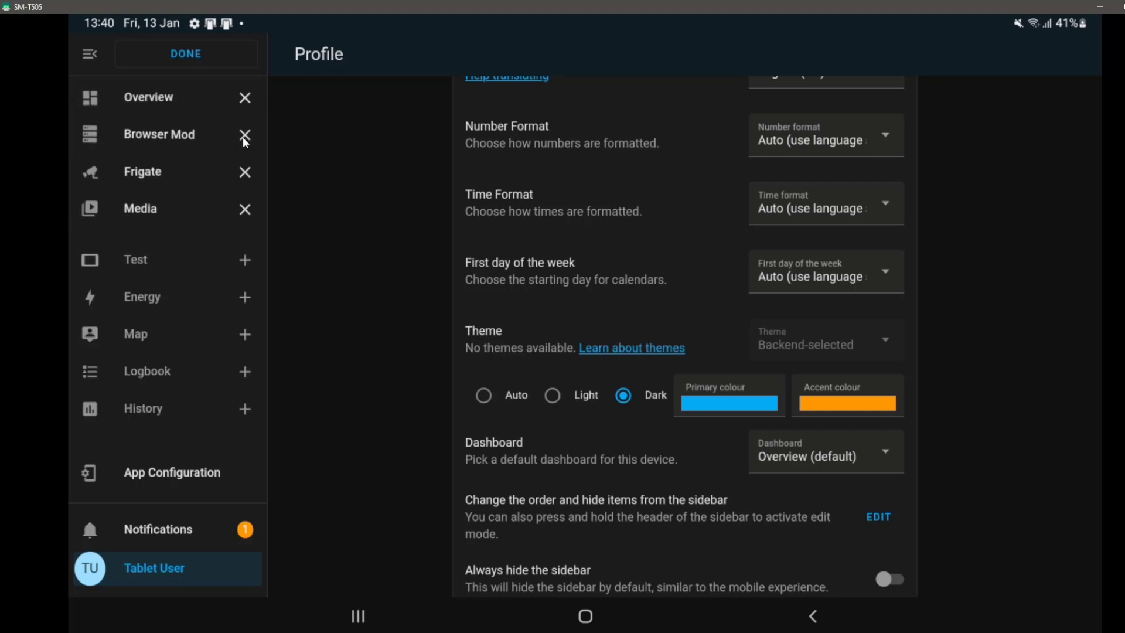
left_click(245, 170)
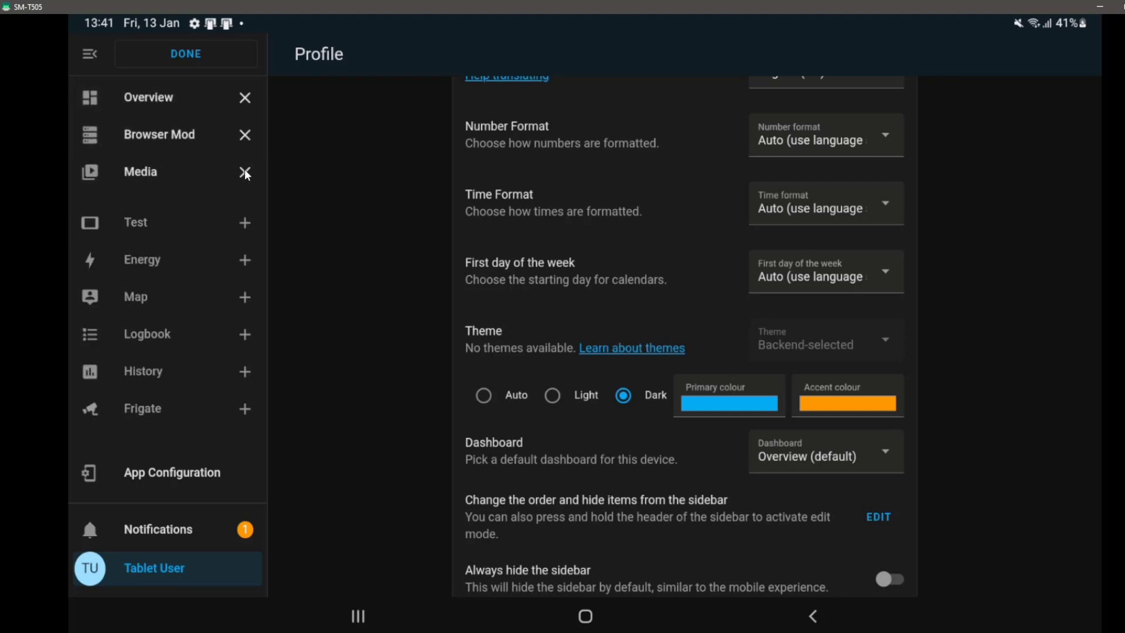
left_click(245, 170)
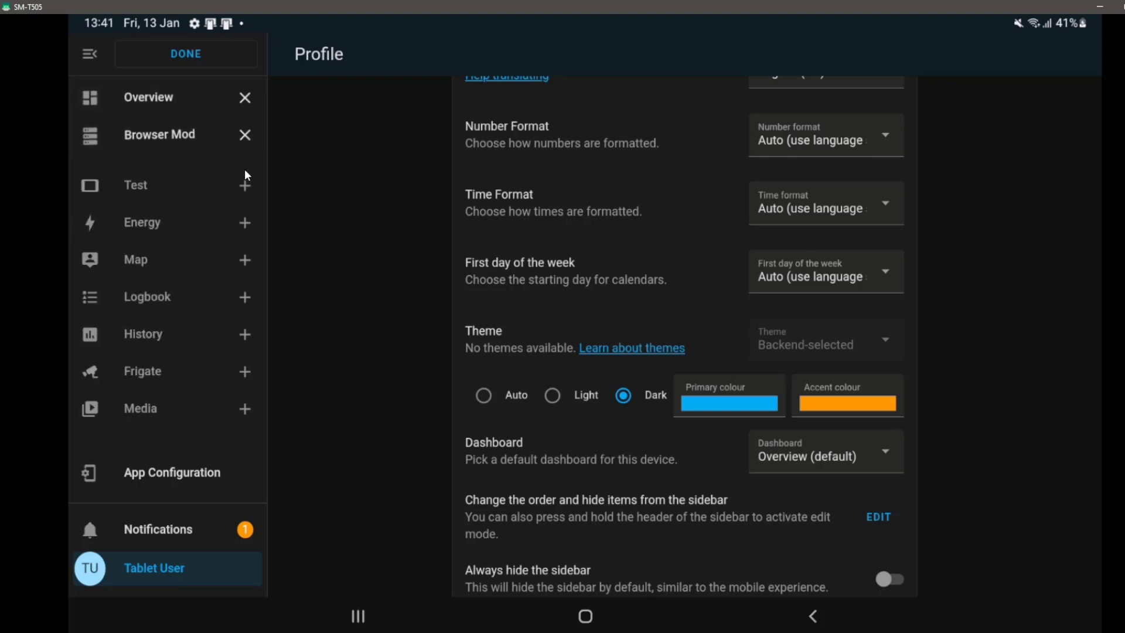
left_click(220, 62)
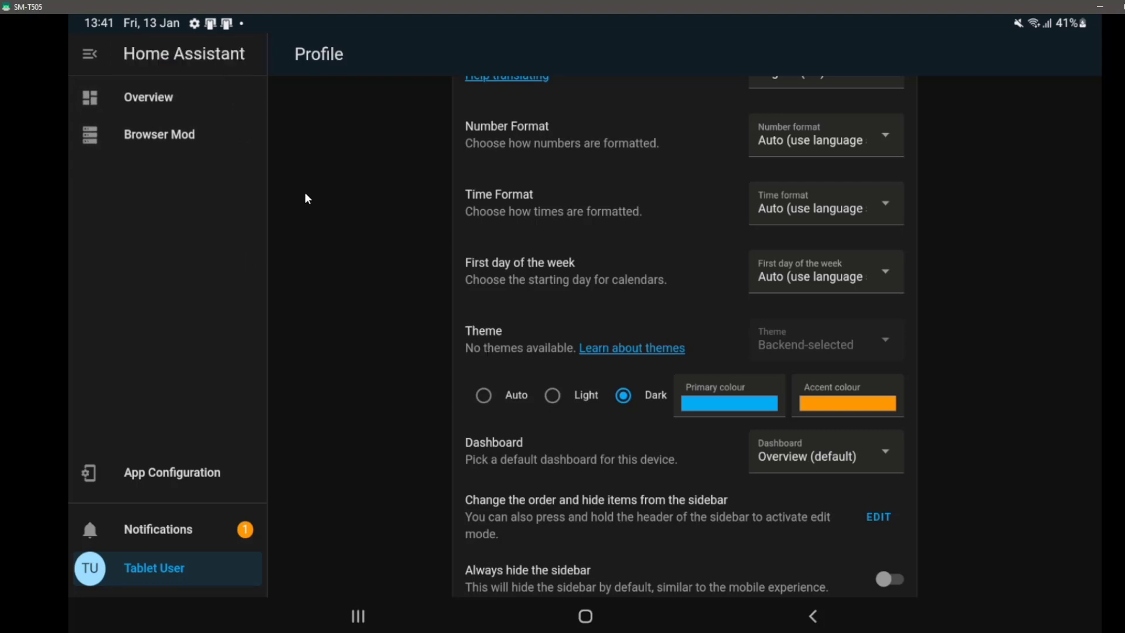
Change the Browser Mod Browser ID to 'tablet'.
left_click(221, 147)
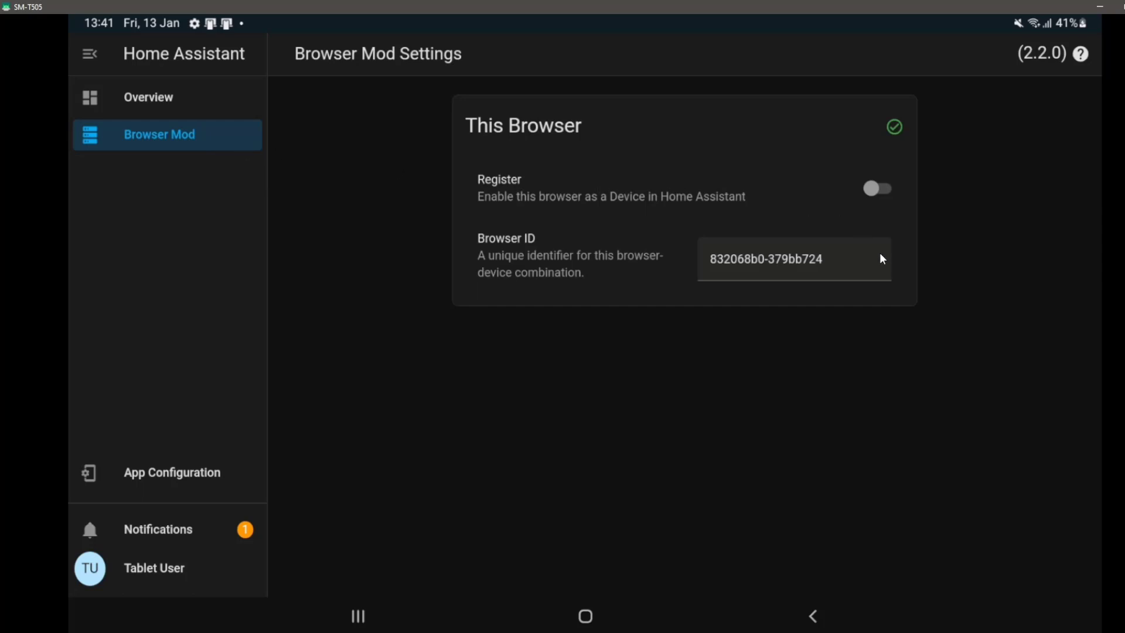
left_click(724, 258)
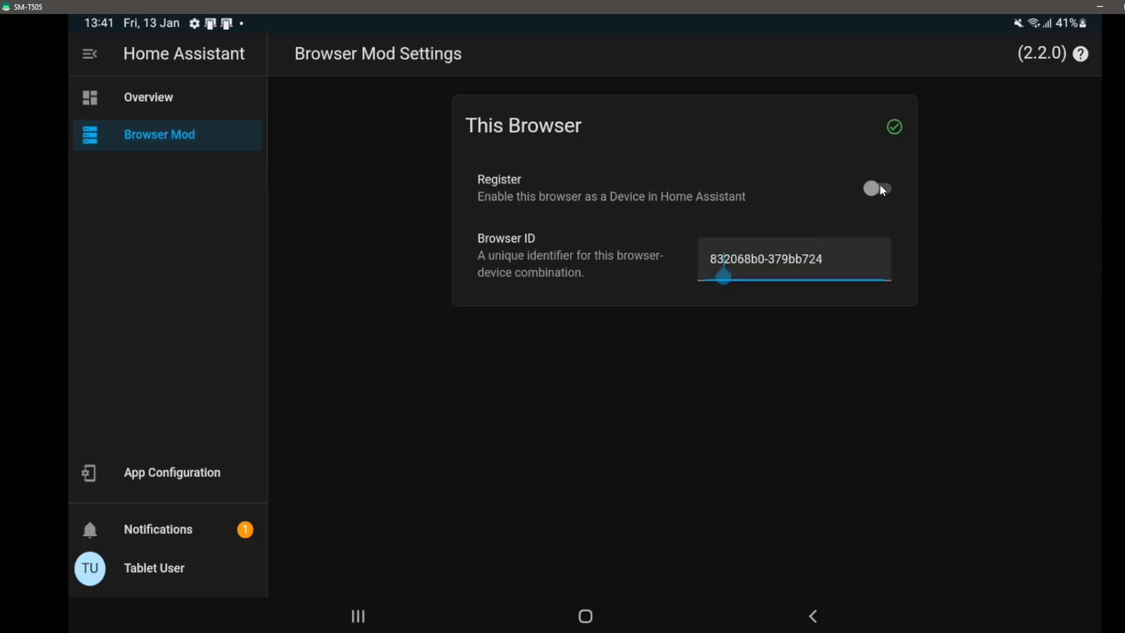
left_click(823, 258)
left_click(842, 235)
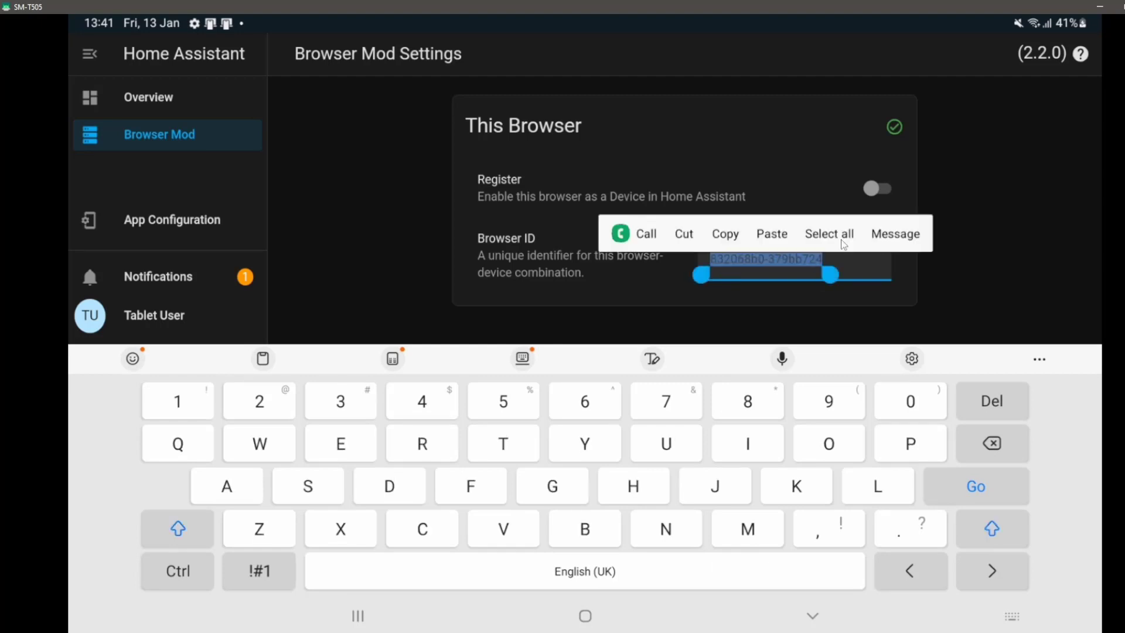
type("tablet")
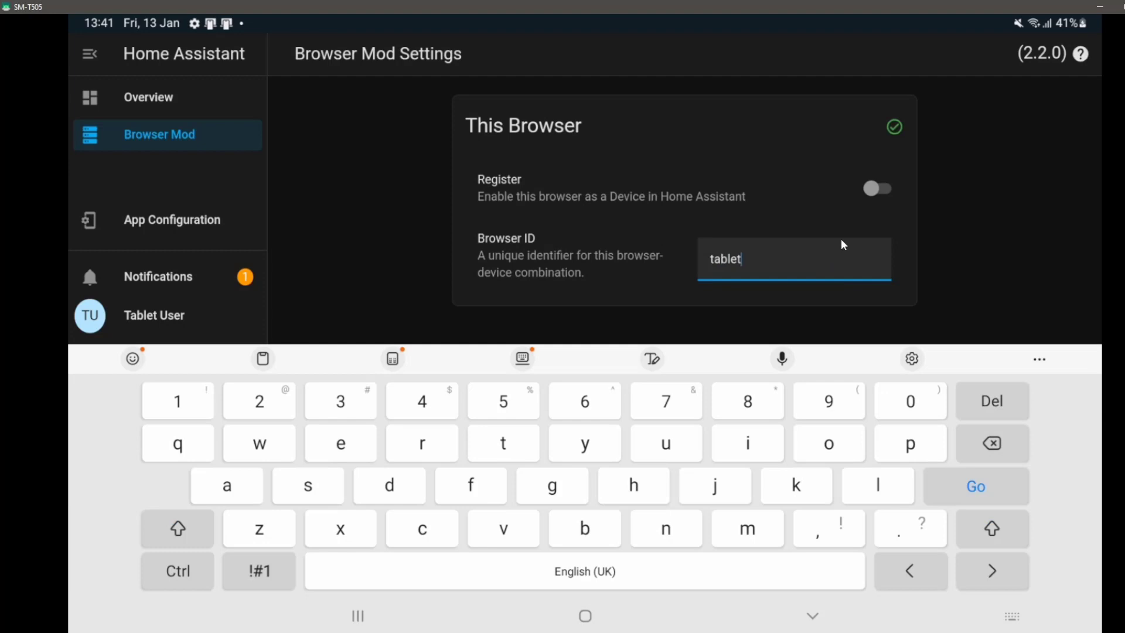
left_click(872, 197)
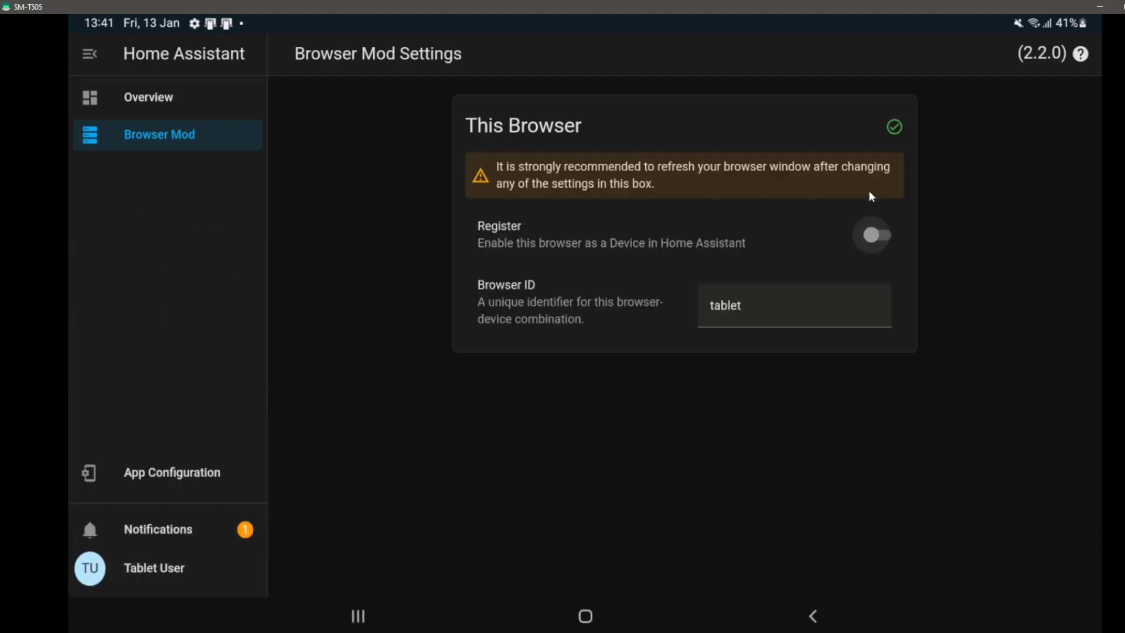
Turn on Register so this browser becomes a Browser Mod device.
left_click(877, 234)
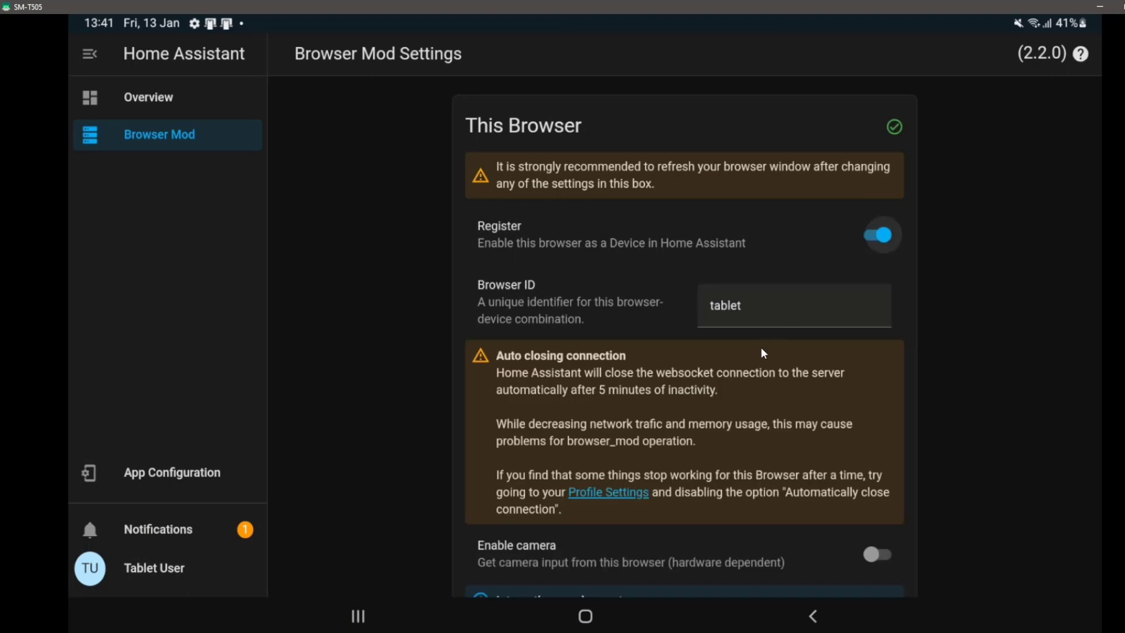
scroll(762, 347, "down", 1)
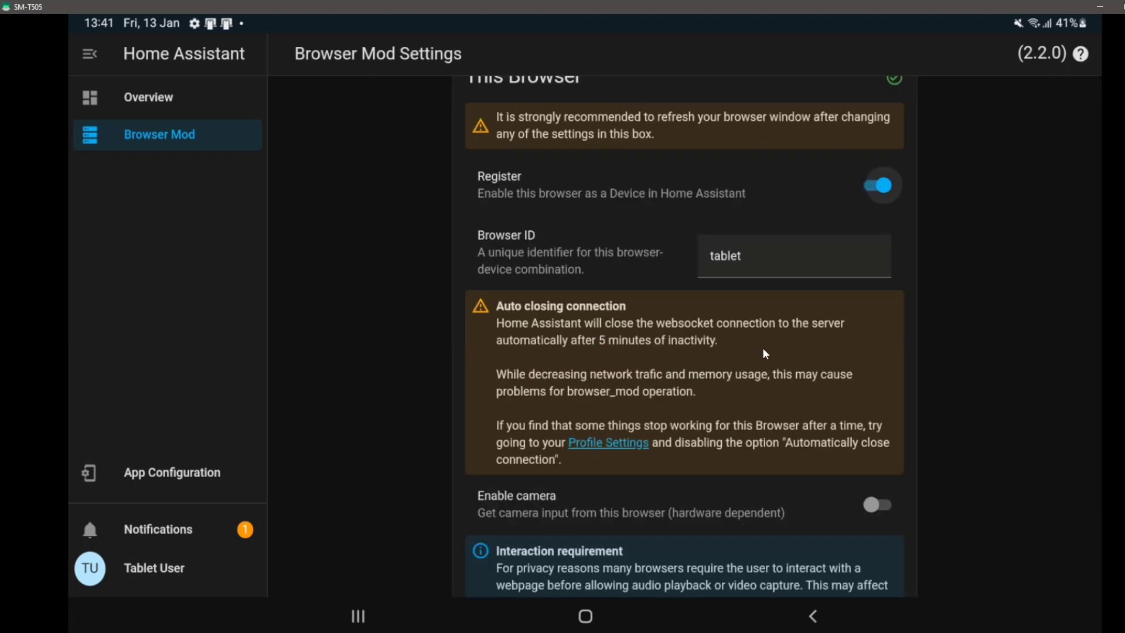
scroll(765, 353, "down", 1)
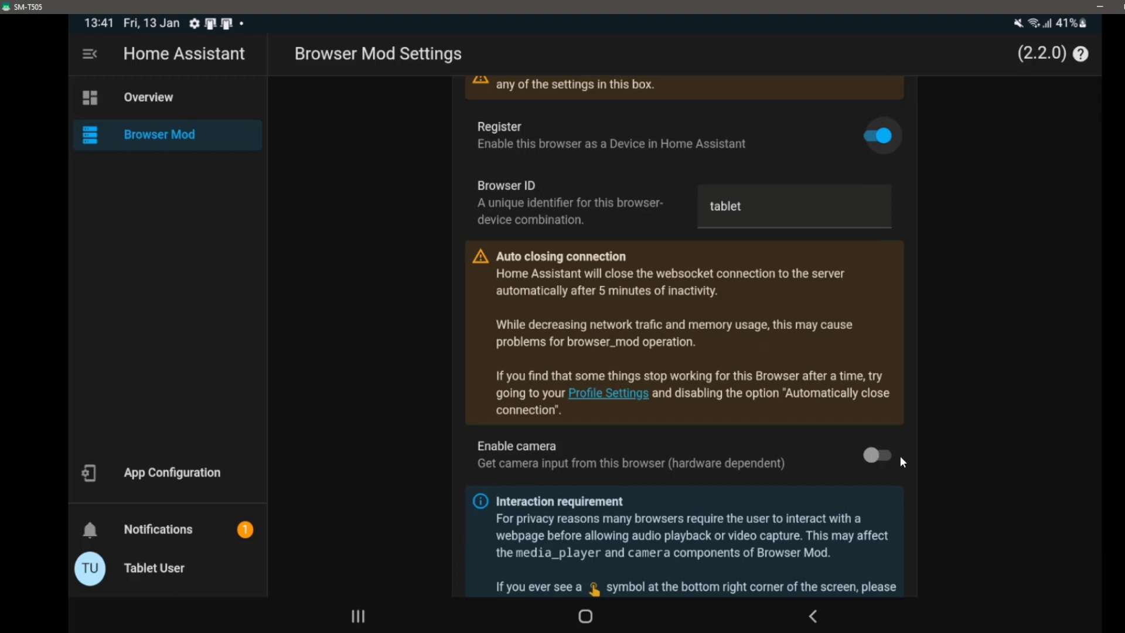
scroll(902, 463, "down", 1)
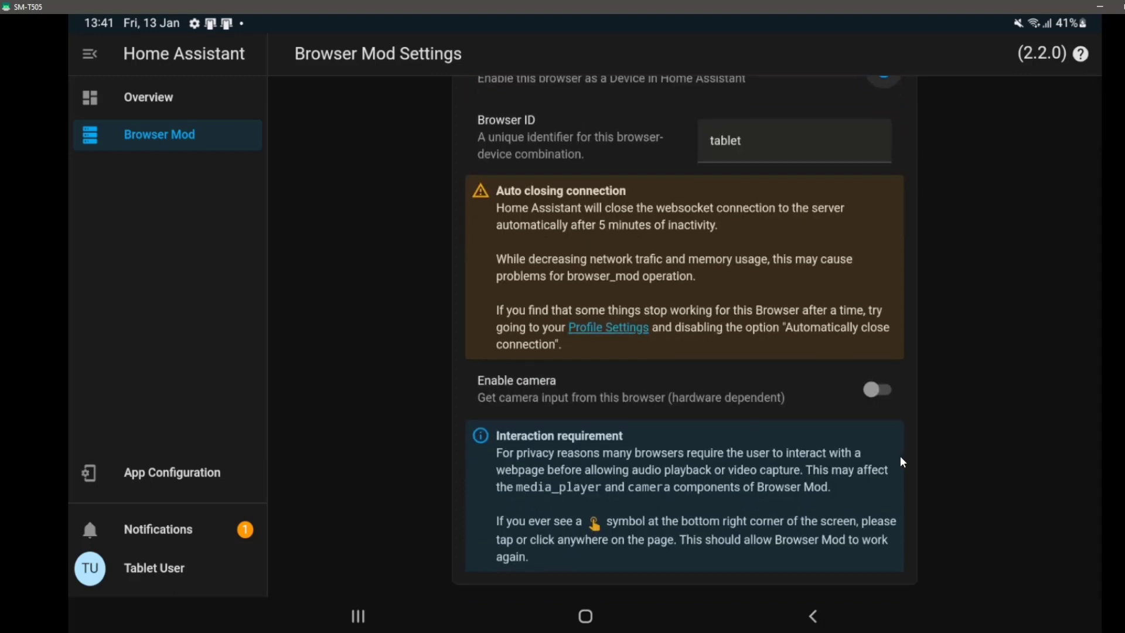
left_click(355, 618)
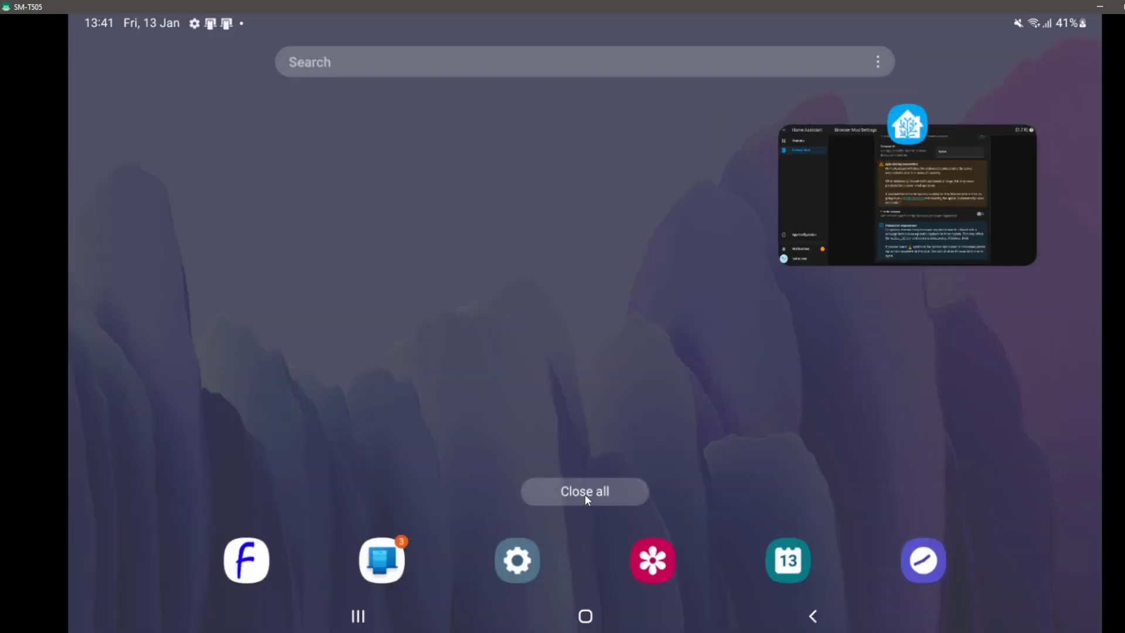
Close all recent apps and relaunch Home Assistant from the home screen.
left_click(584, 494)
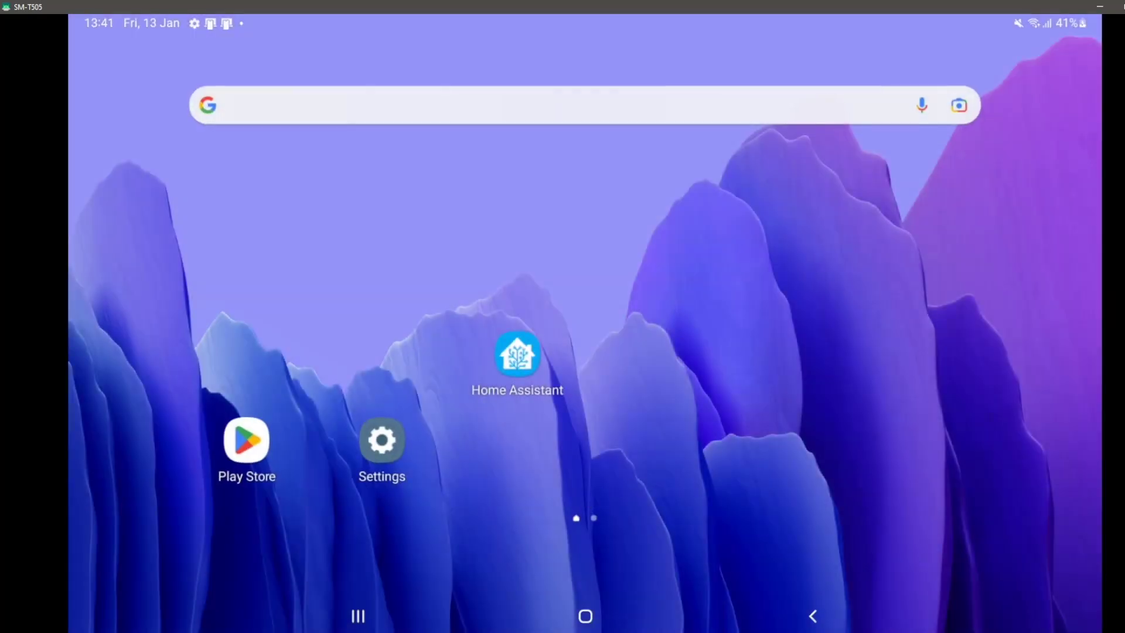
left_click(499, 358)
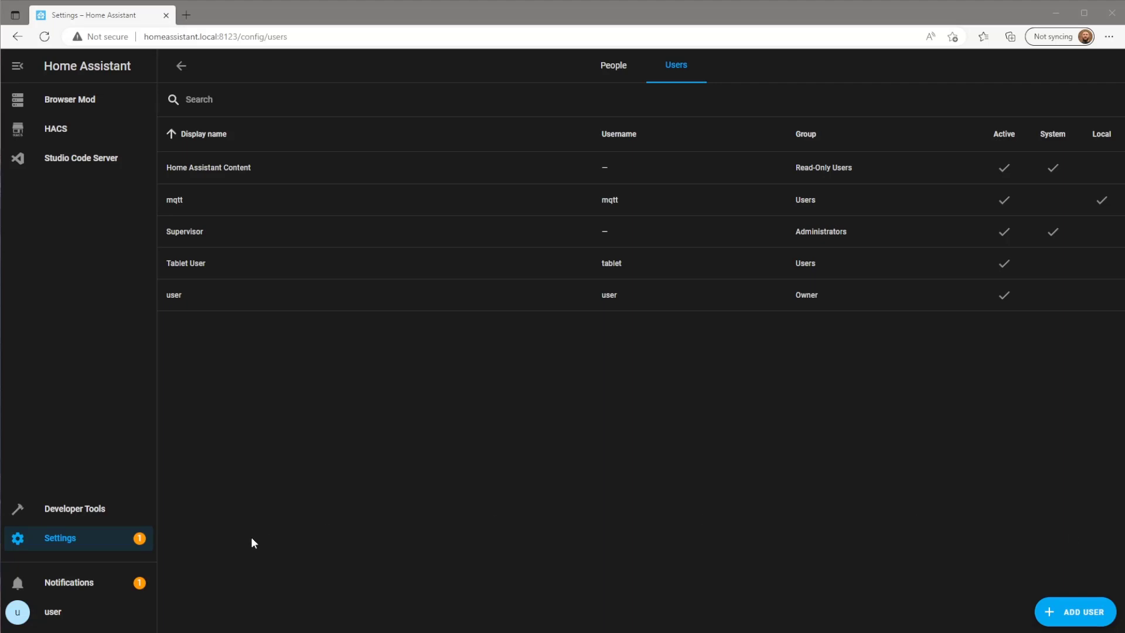
View the tablet device under the Browser Mod integration, then go to Browser Mod settings.
left_click(113, 545)
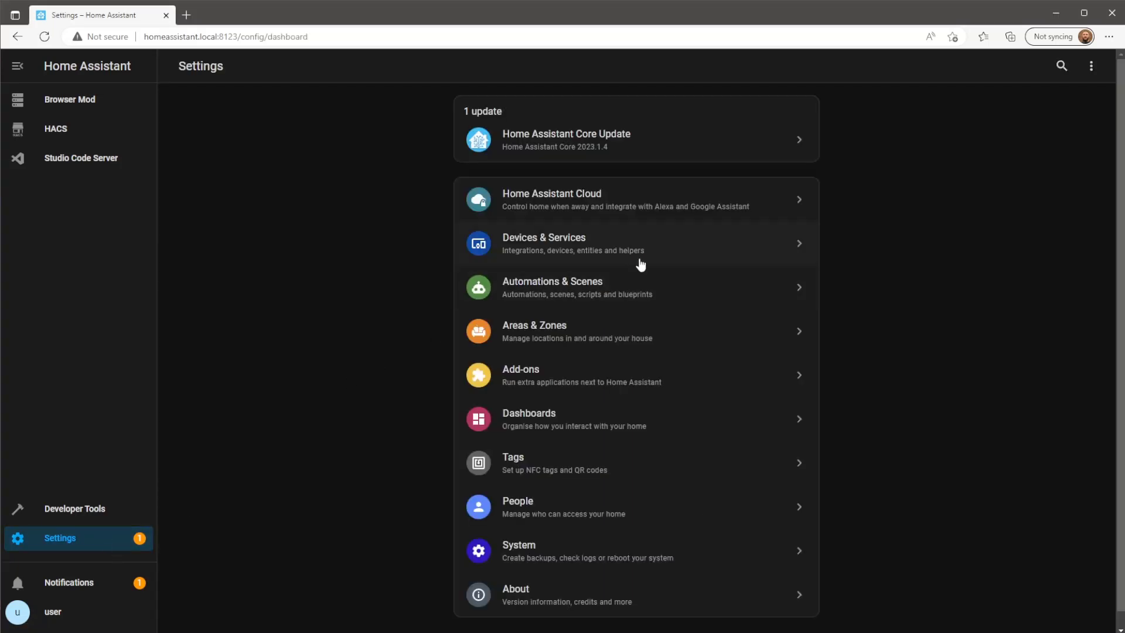
left_click(732, 246)
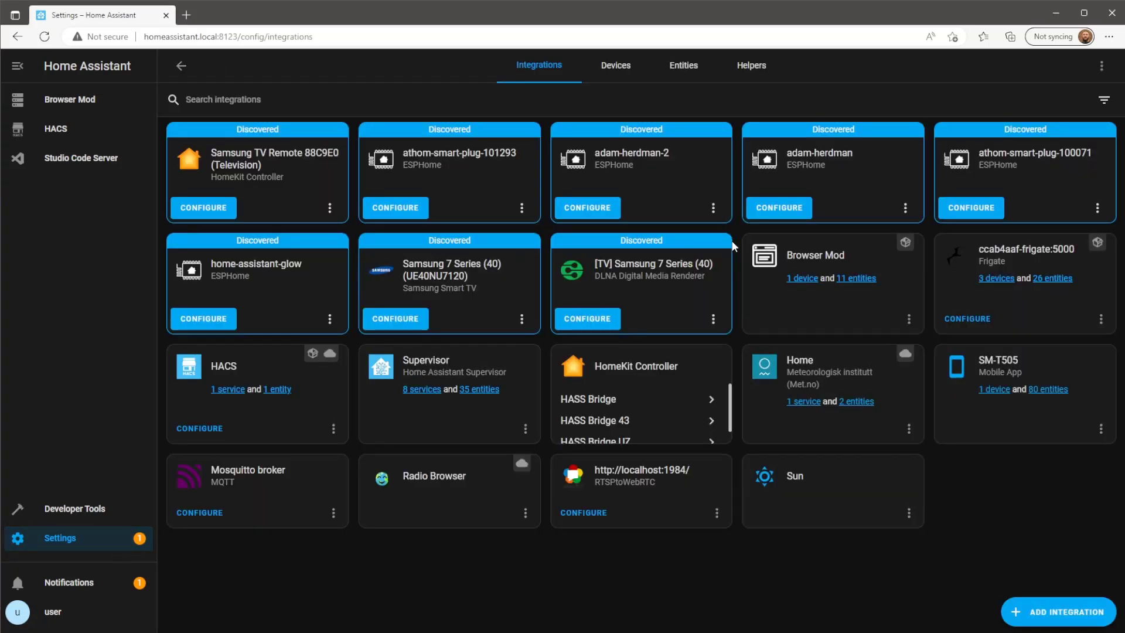
left_click(803, 279)
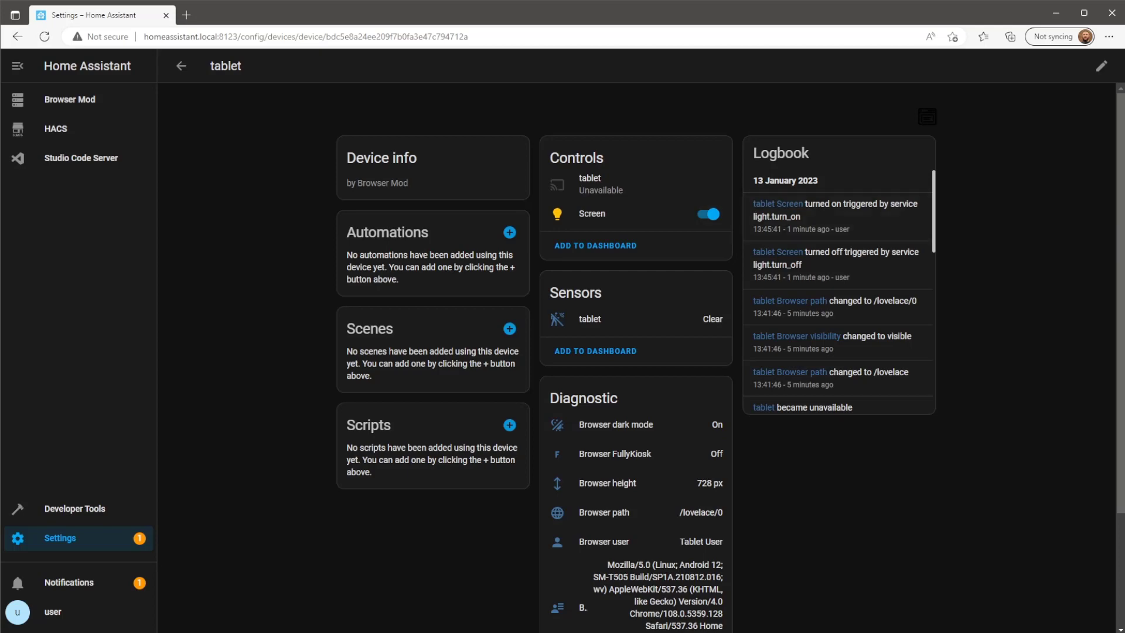
left_click(90, 101)
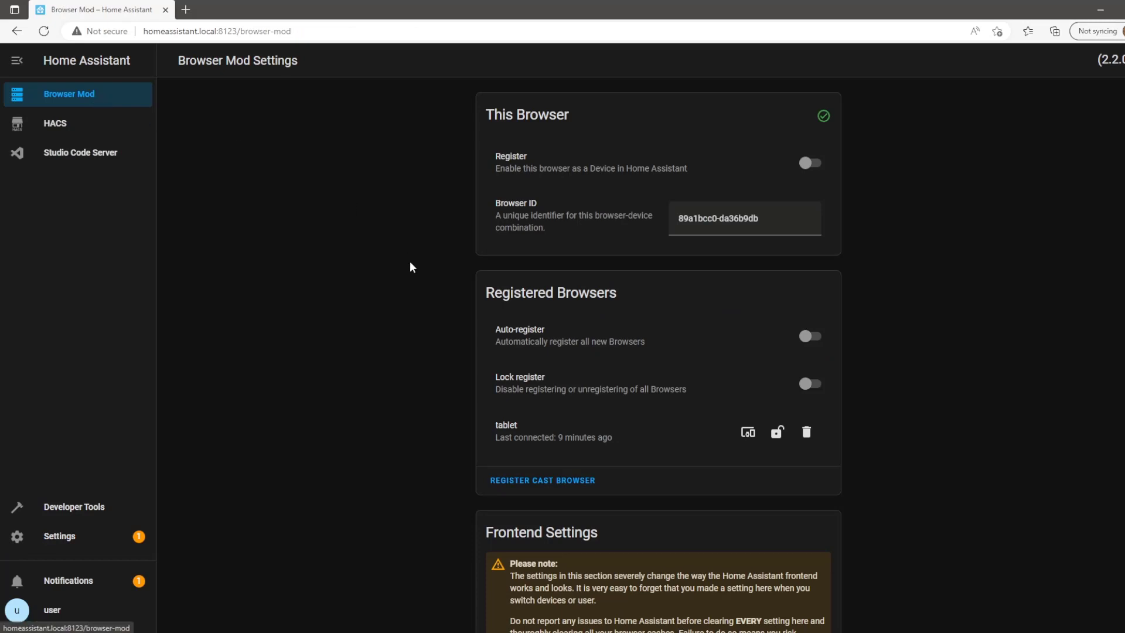
Add a Tablet User setting making Hide sidebar true.
scroll(410, 261, "down", 3)
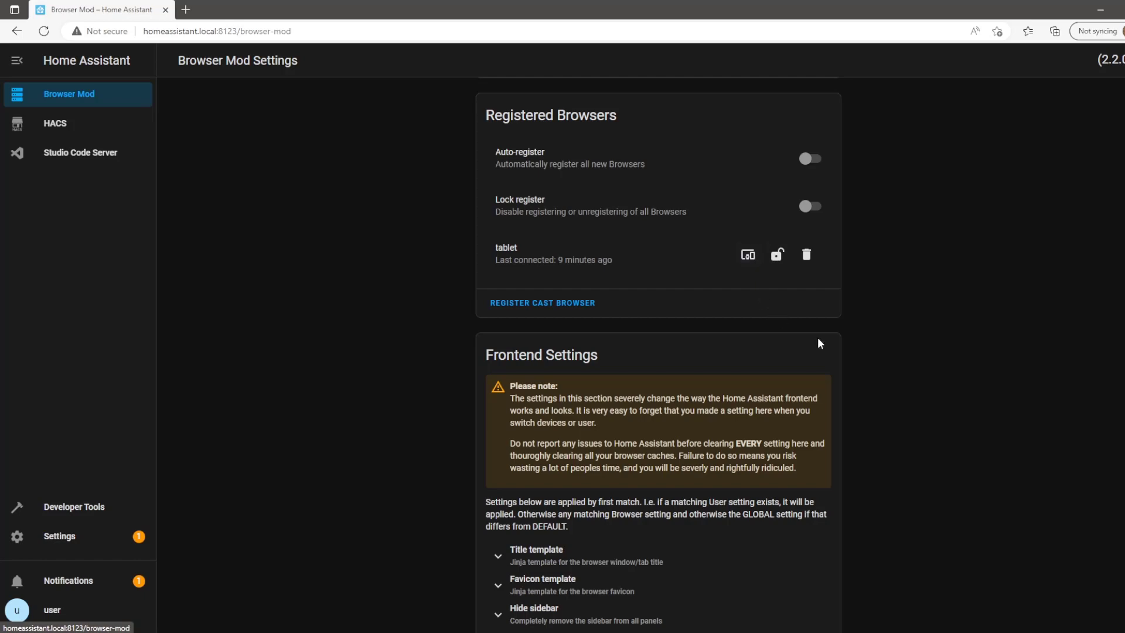
scroll(818, 343, "down", 3)
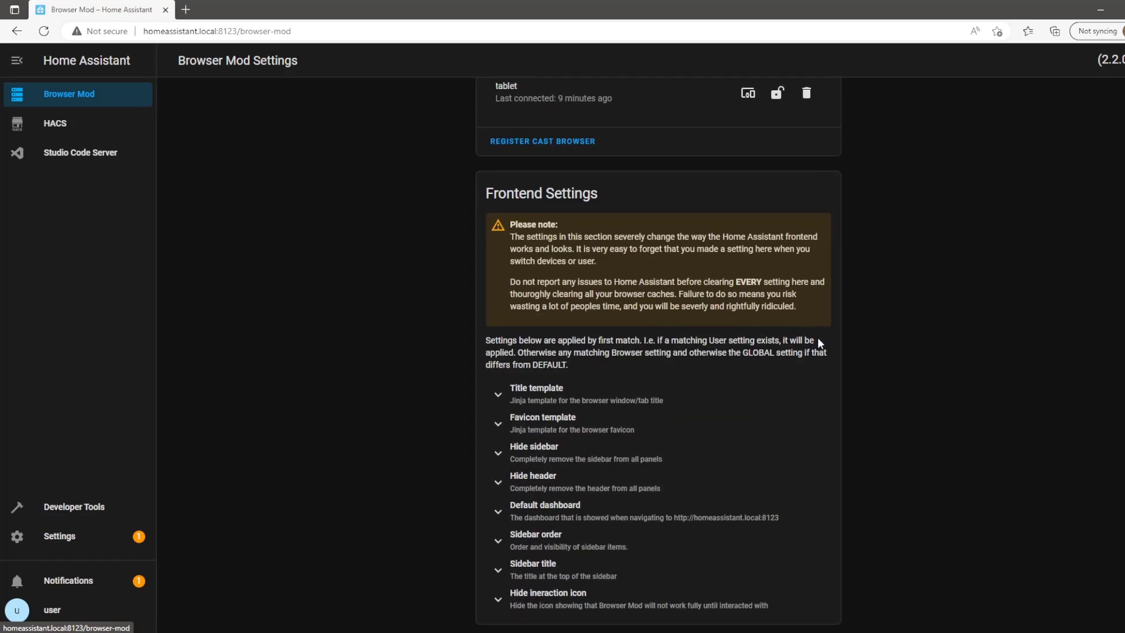
left_click(638, 461)
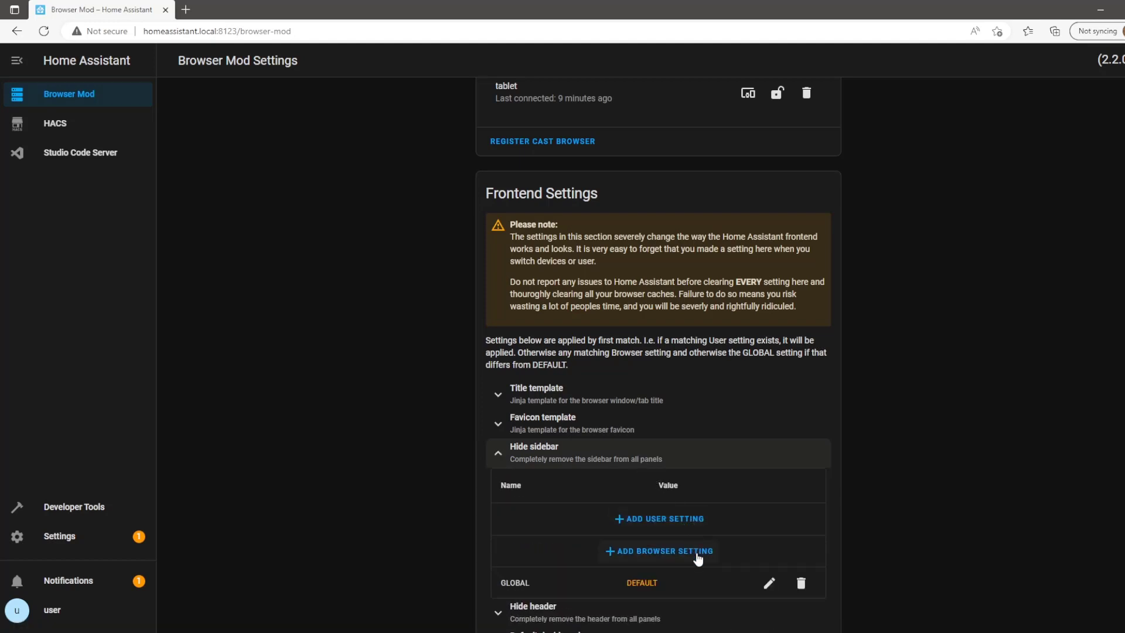
left_click(699, 528)
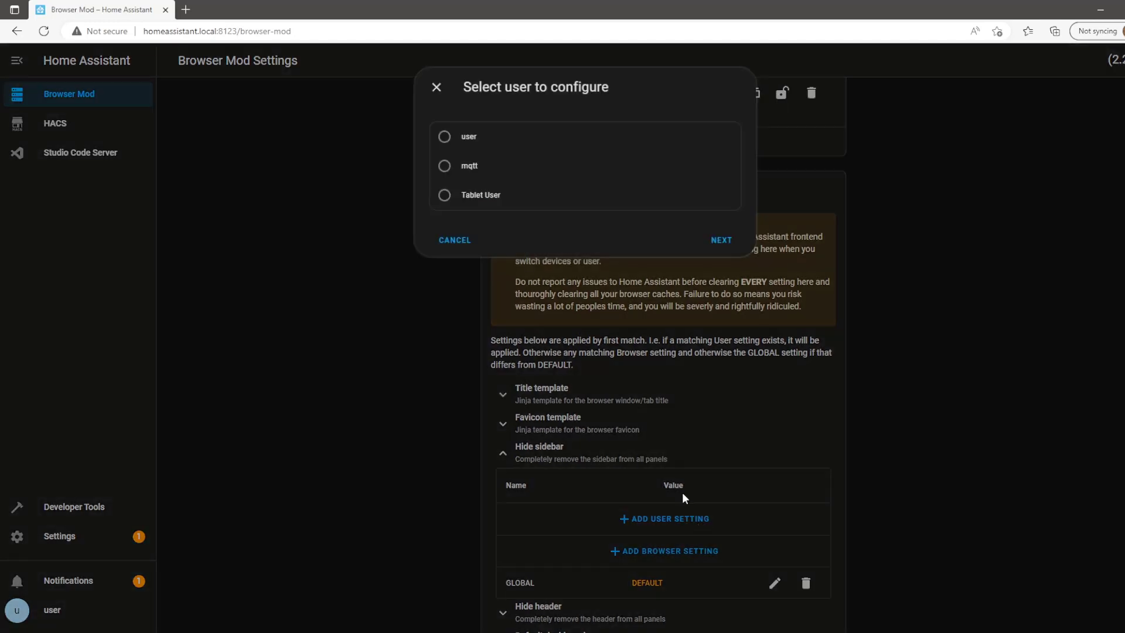
left_click(447, 197)
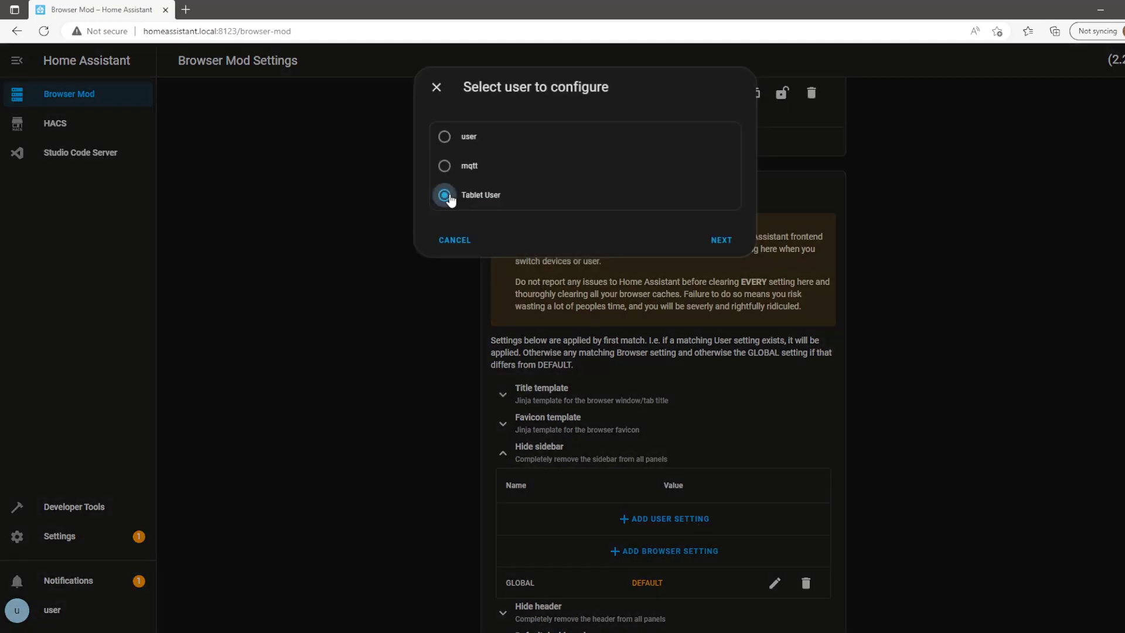
left_click(726, 242)
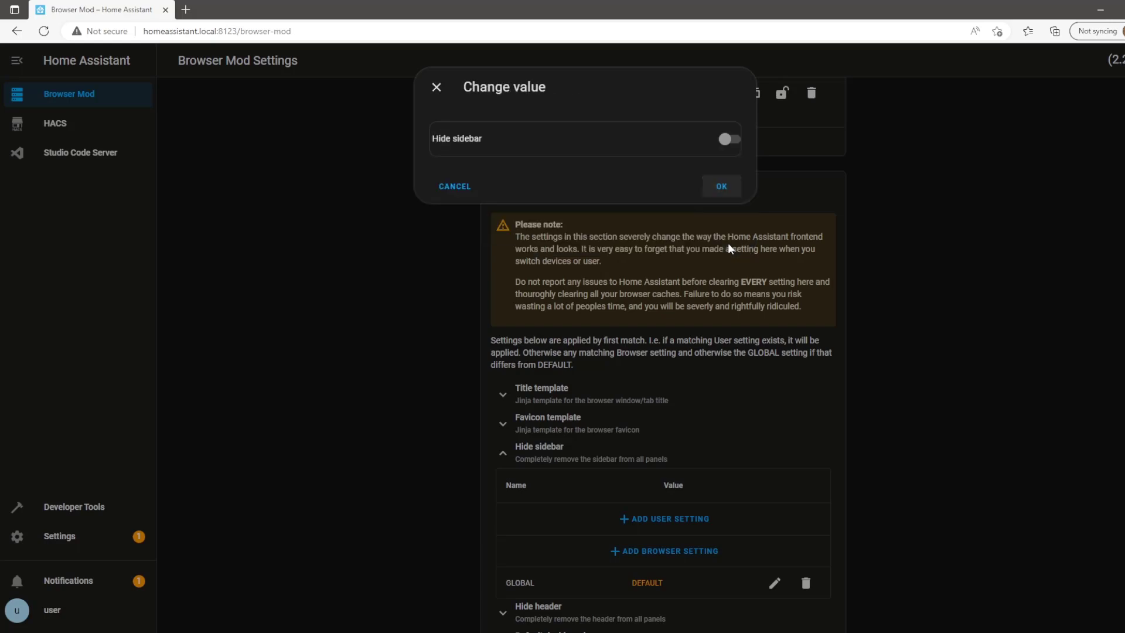
left_click(729, 142)
left_click(726, 184)
Add a Tablet User setting making Hide header true.
scroll(712, 402, "down", 3)
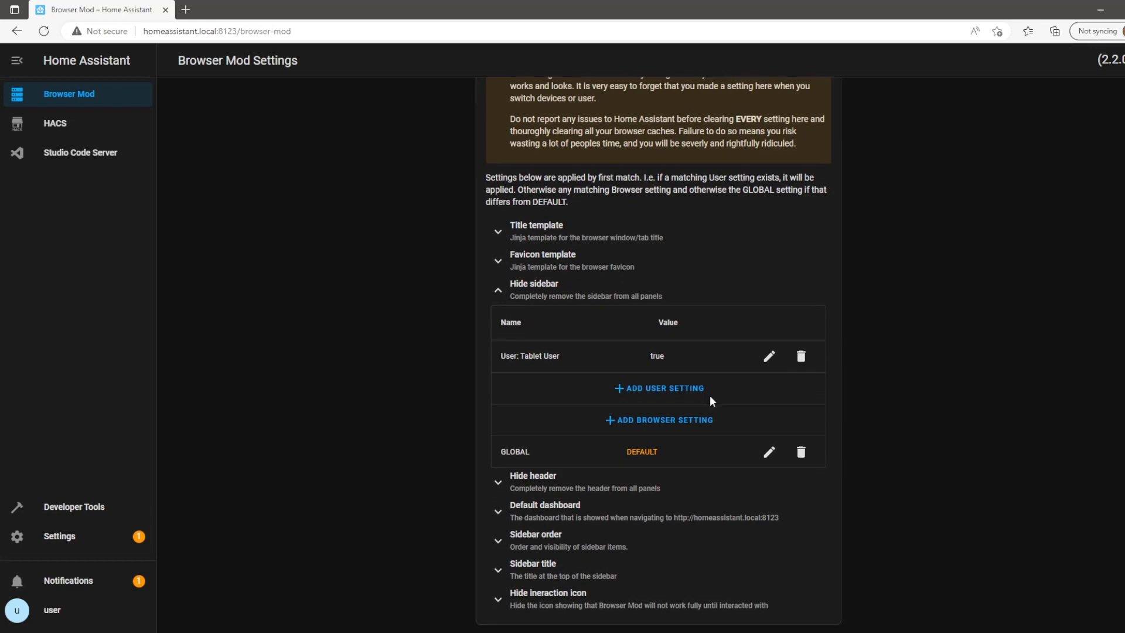
left_click(631, 488)
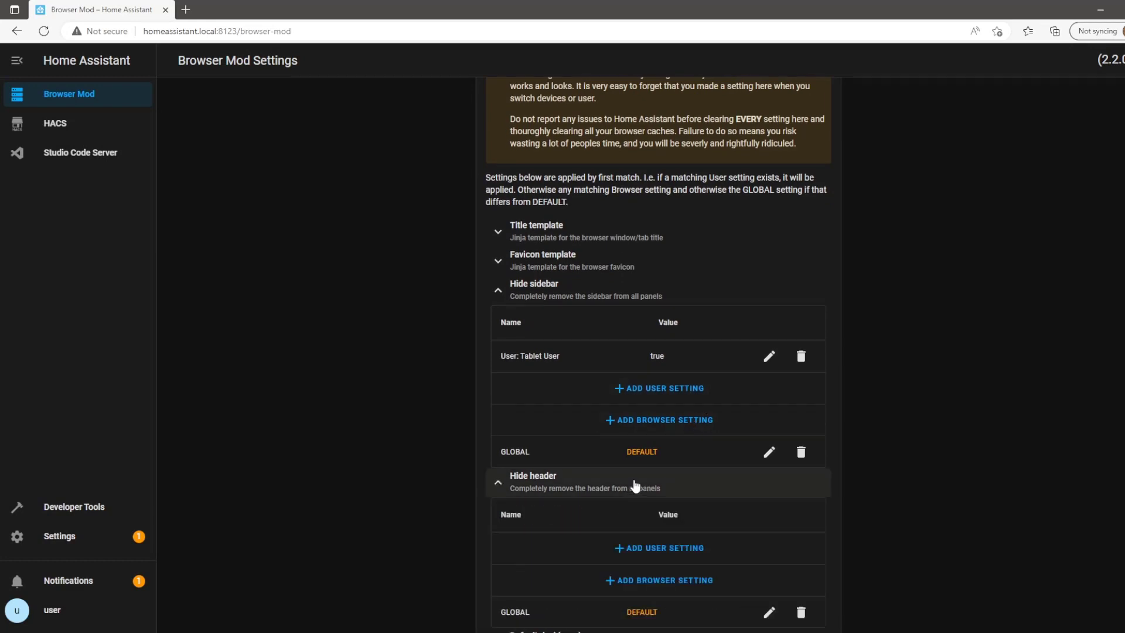
left_click(684, 556)
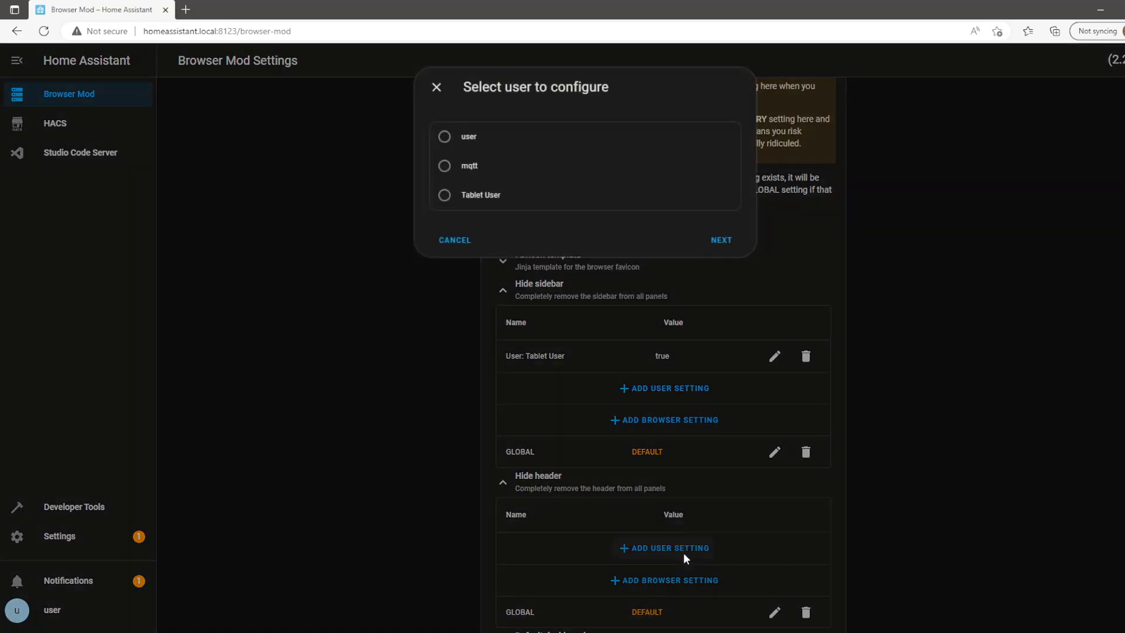
left_click(726, 239)
left_click(730, 140)
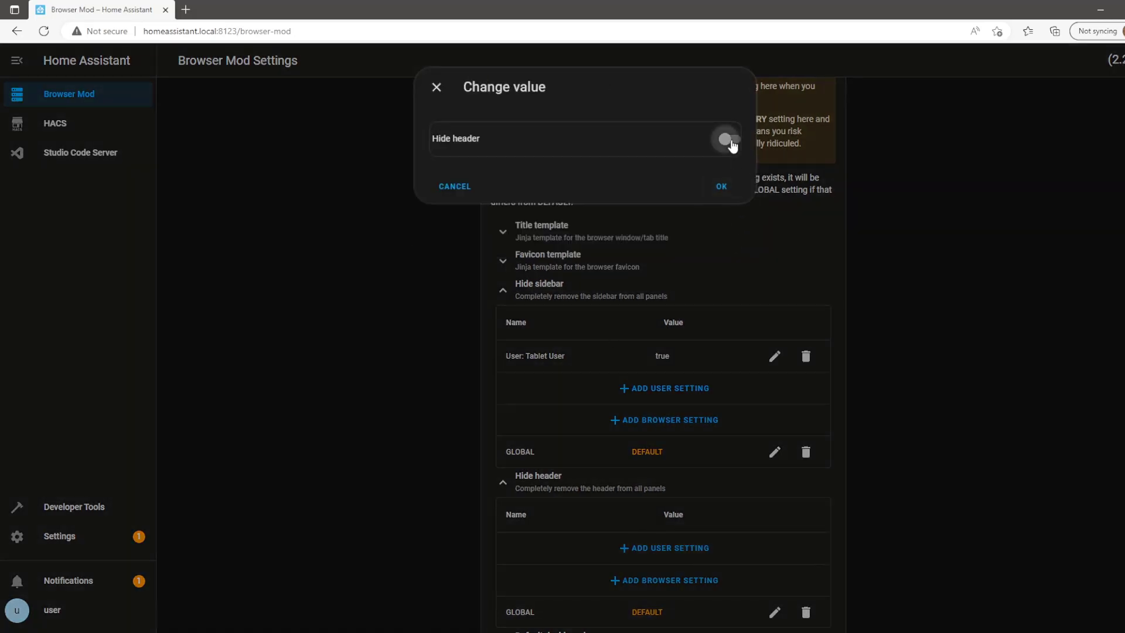
left_click(724, 185)
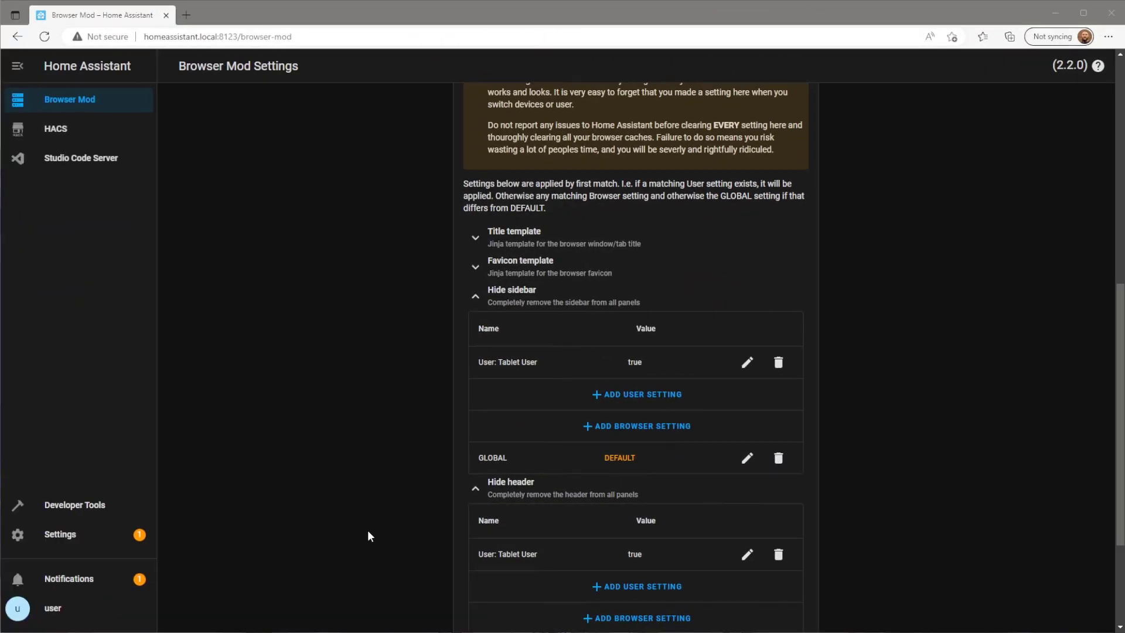
Create a dashboard titled 'Tablet' with the mdi:tablet icon, then open it.
left_click(88, 537)
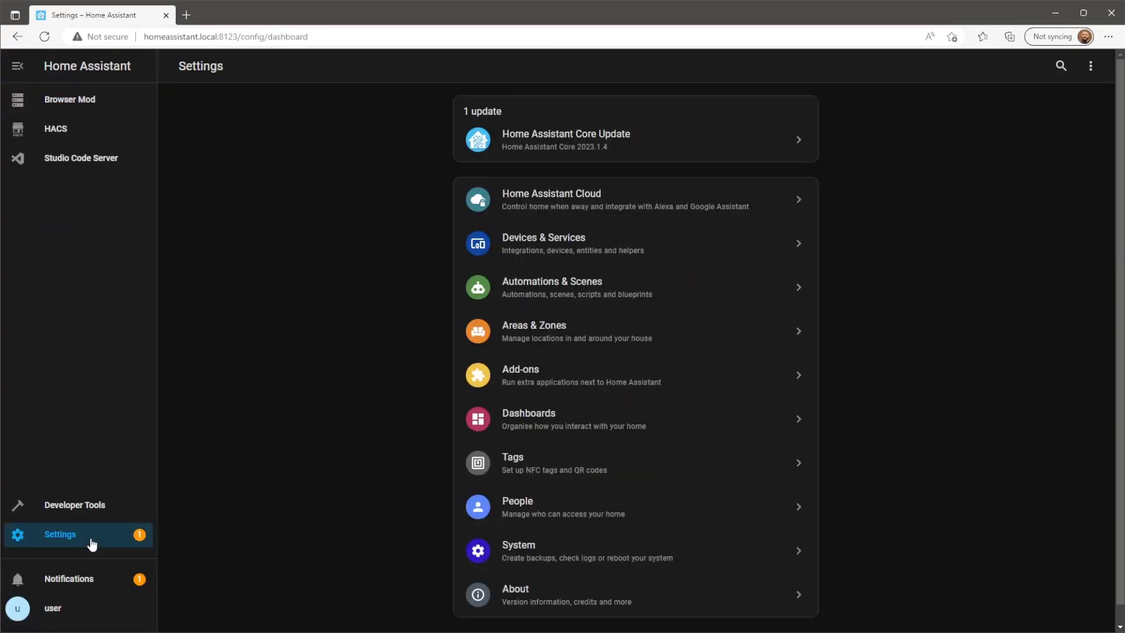
left_click(750, 432)
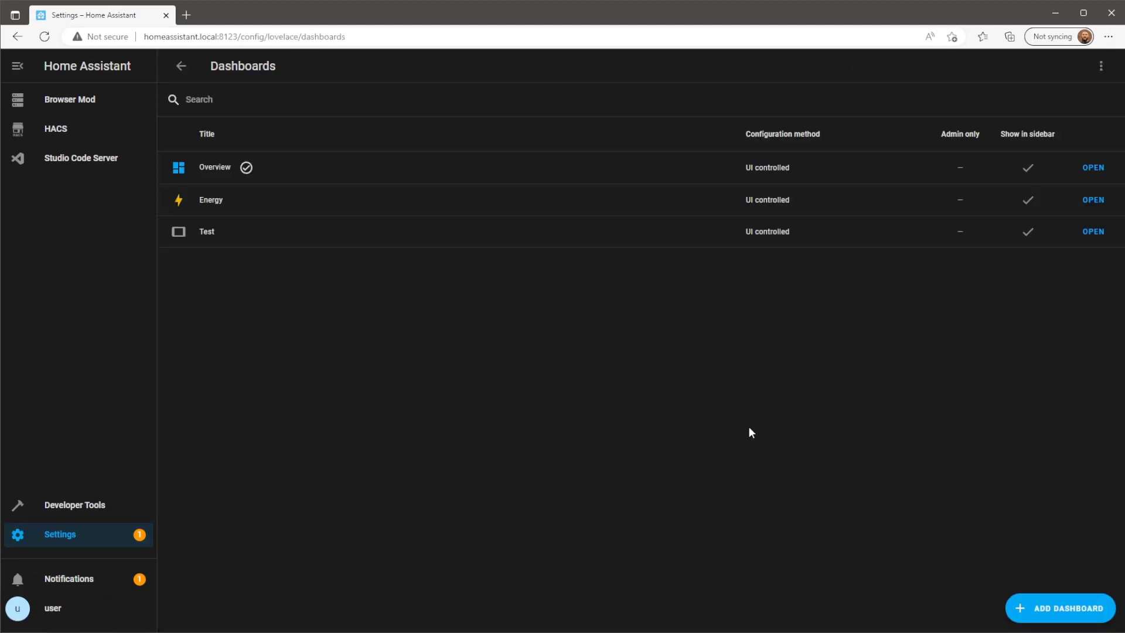
left_click(1070, 609)
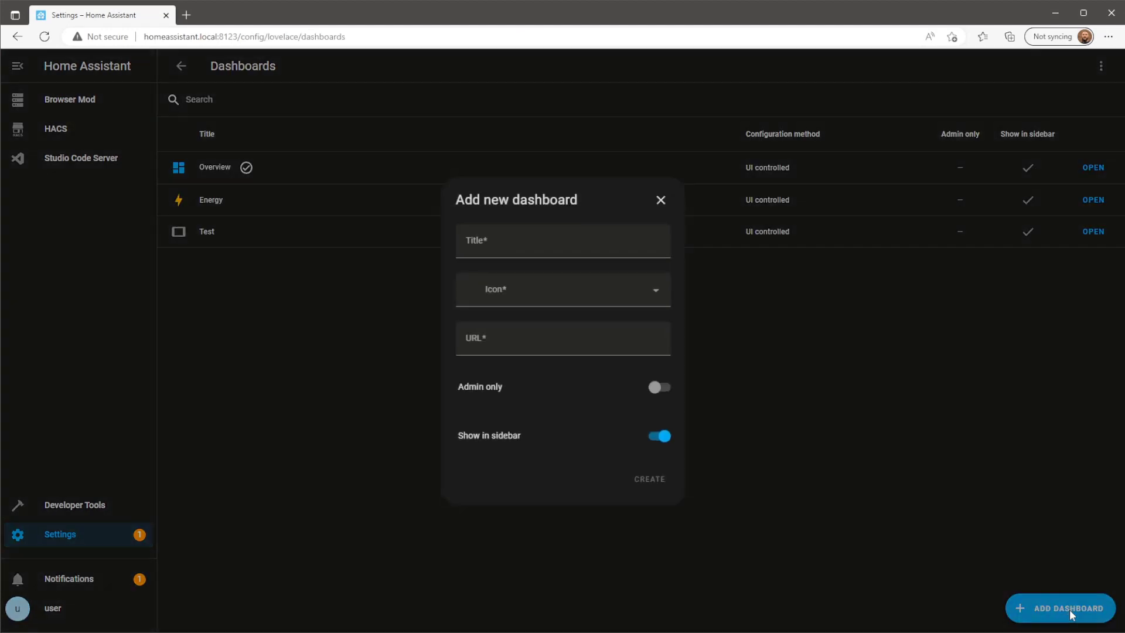
left_click(581, 246)
type("Tablet")
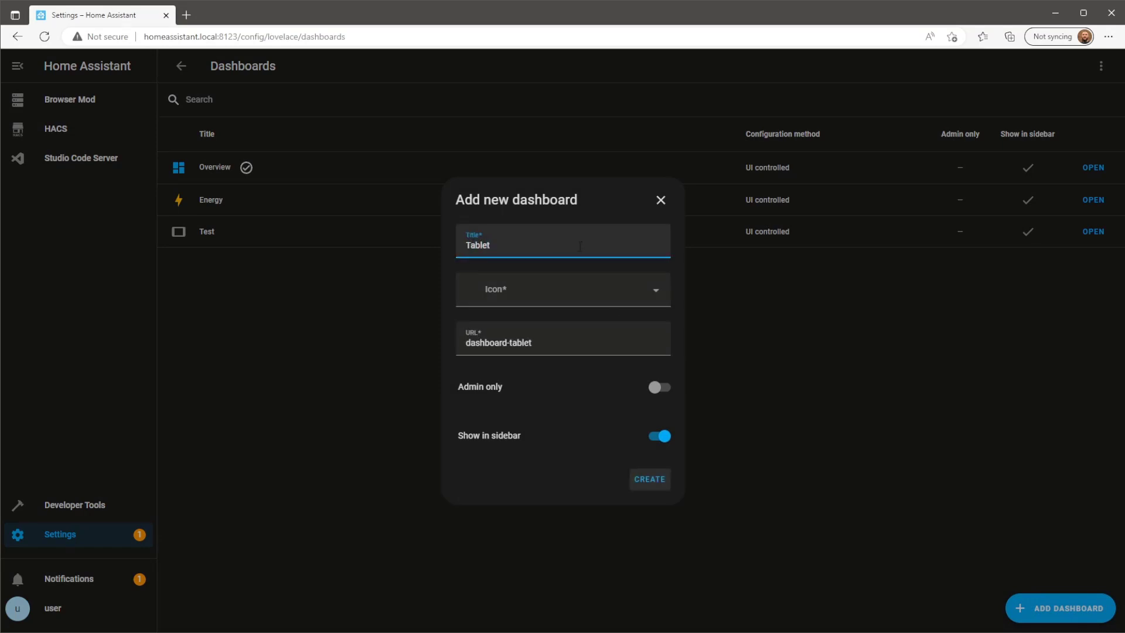
left_click(631, 292)
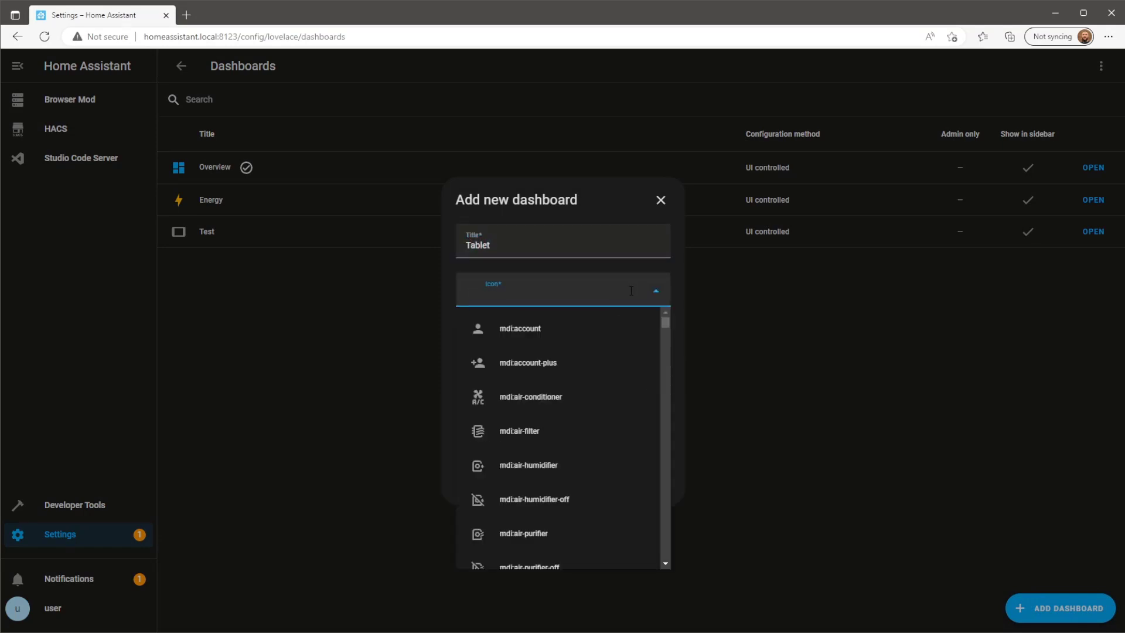
type("table")
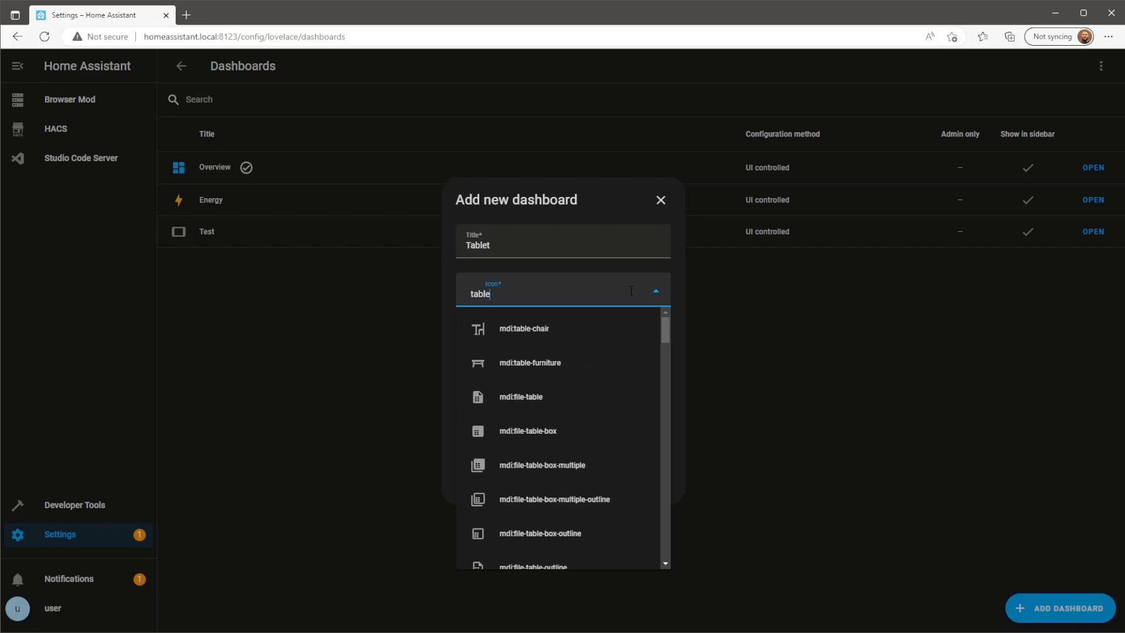
type("t")
left_click(593, 329)
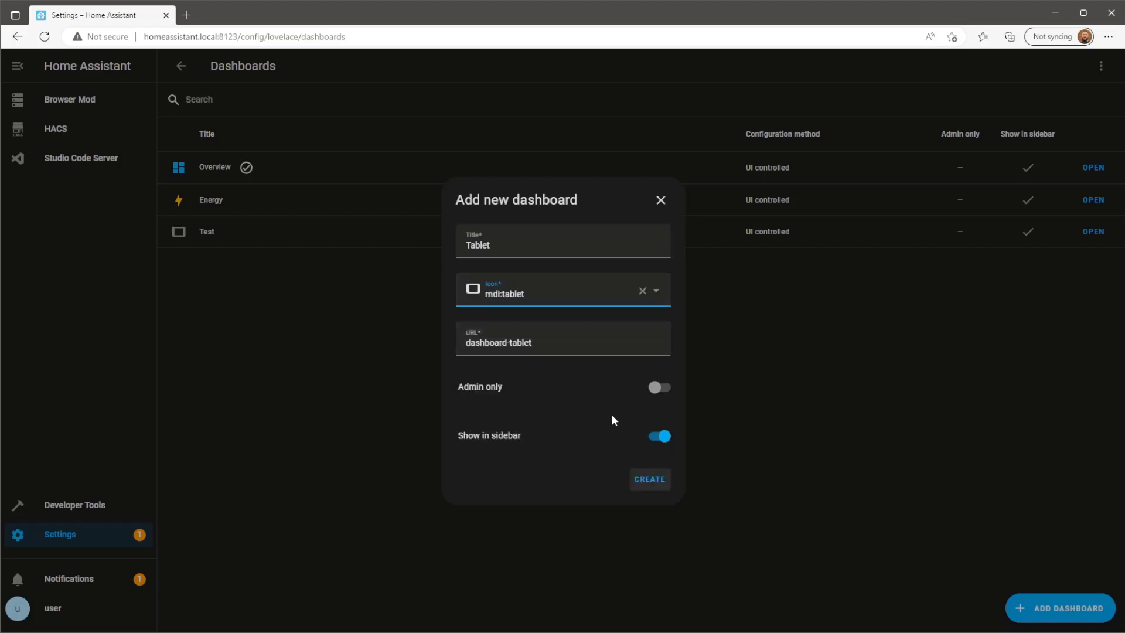
left_click(654, 487)
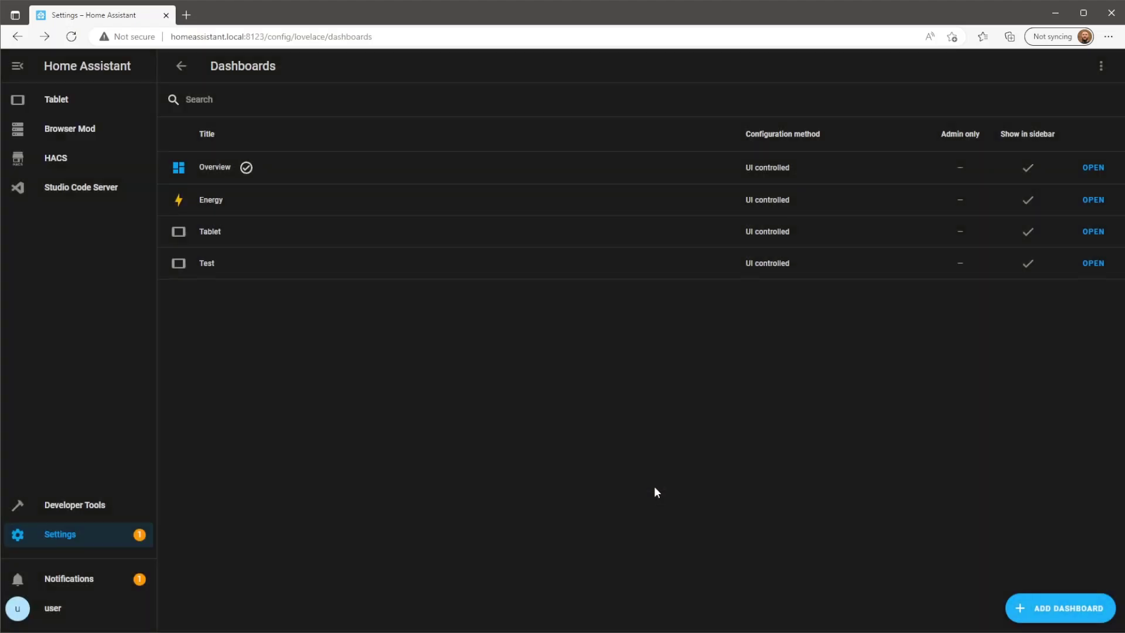
left_click(103, 112)
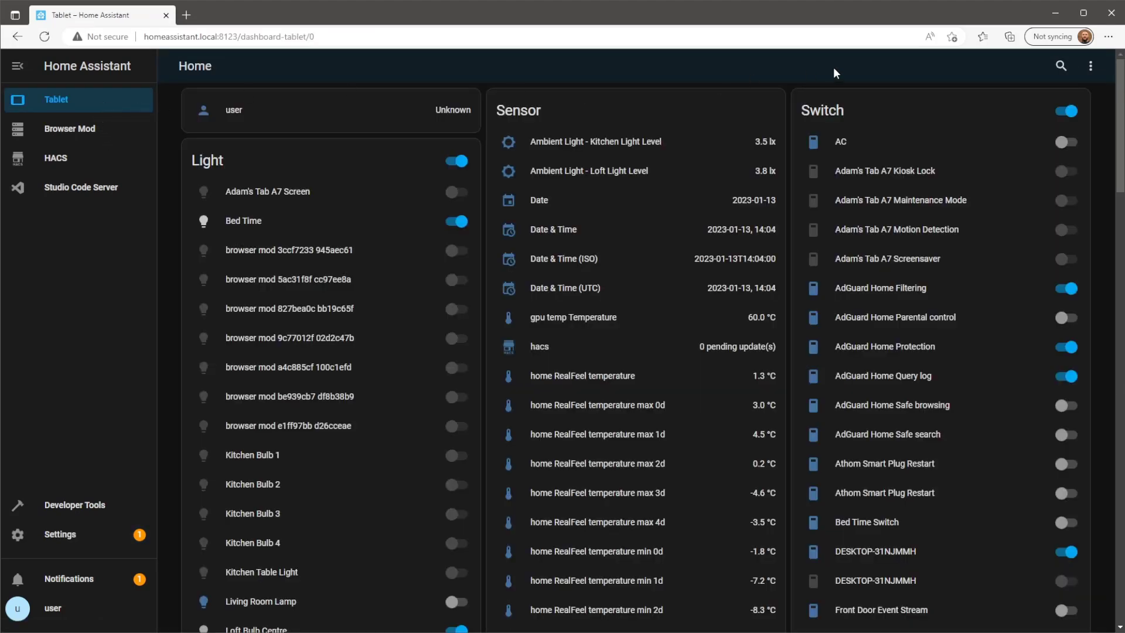
Take control of the Tablet dashboard with an empty start, then switch to Studio Code Server.
left_click(1091, 66)
left_click(1076, 99)
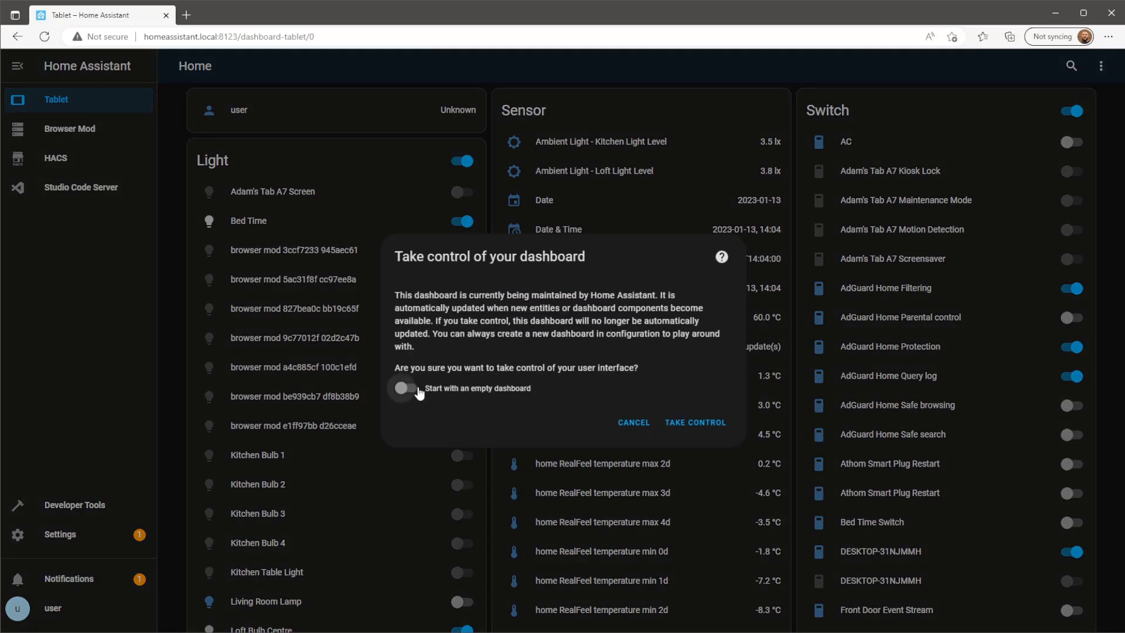
left_click(418, 390)
left_click(687, 422)
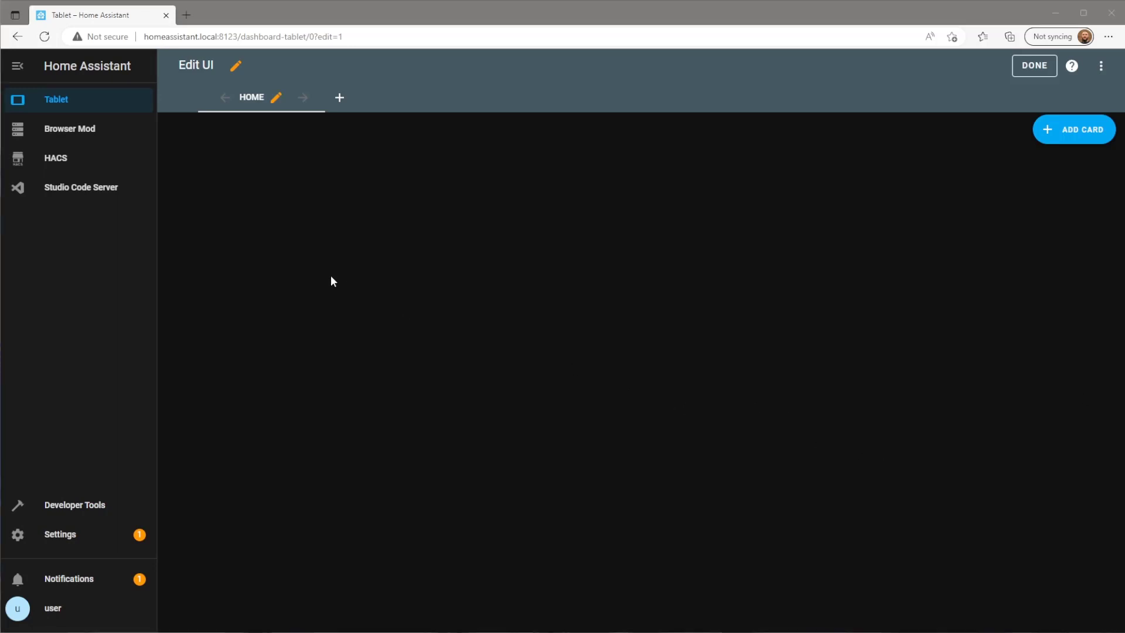
left_click(132, 198)
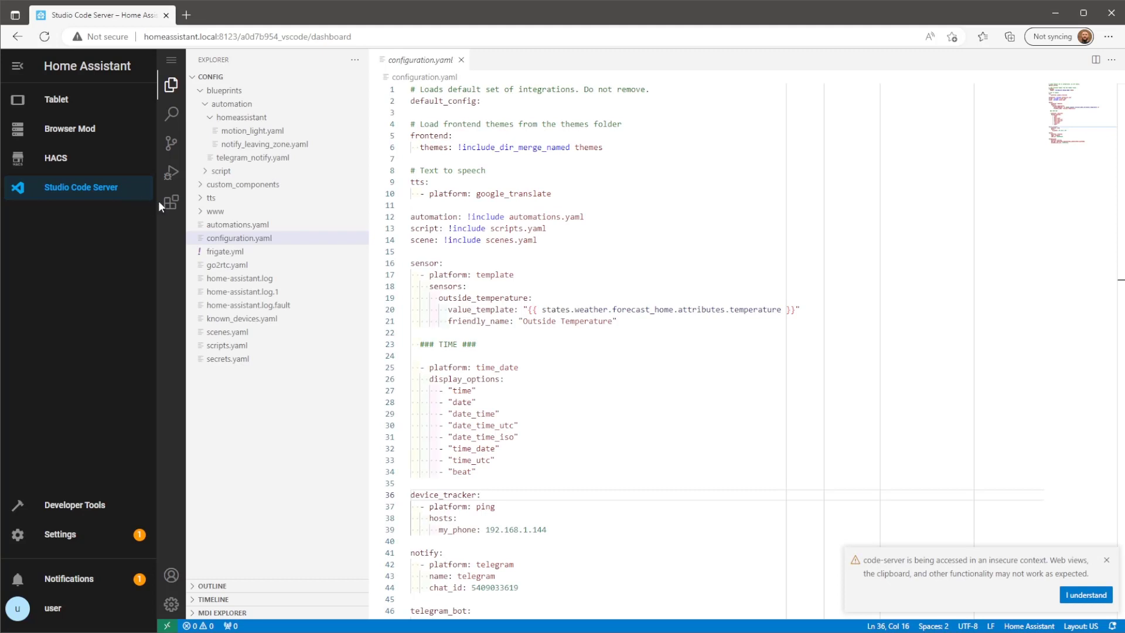
Expand www > pictures in the Explorer and preview space.jpg.
left_click(206, 213)
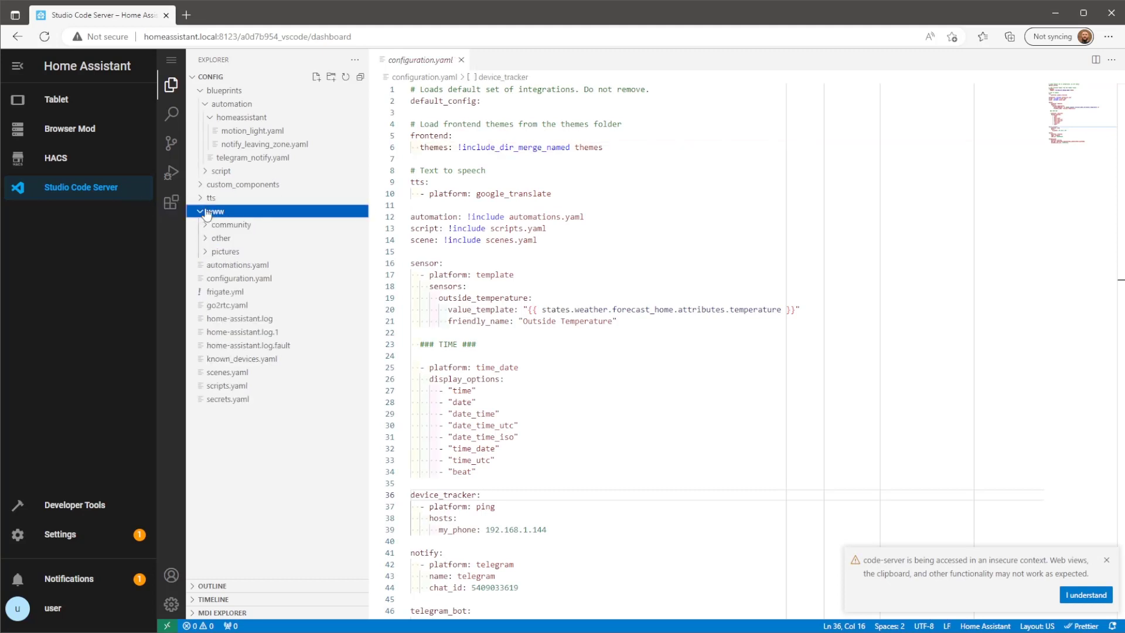
left_click(261, 252)
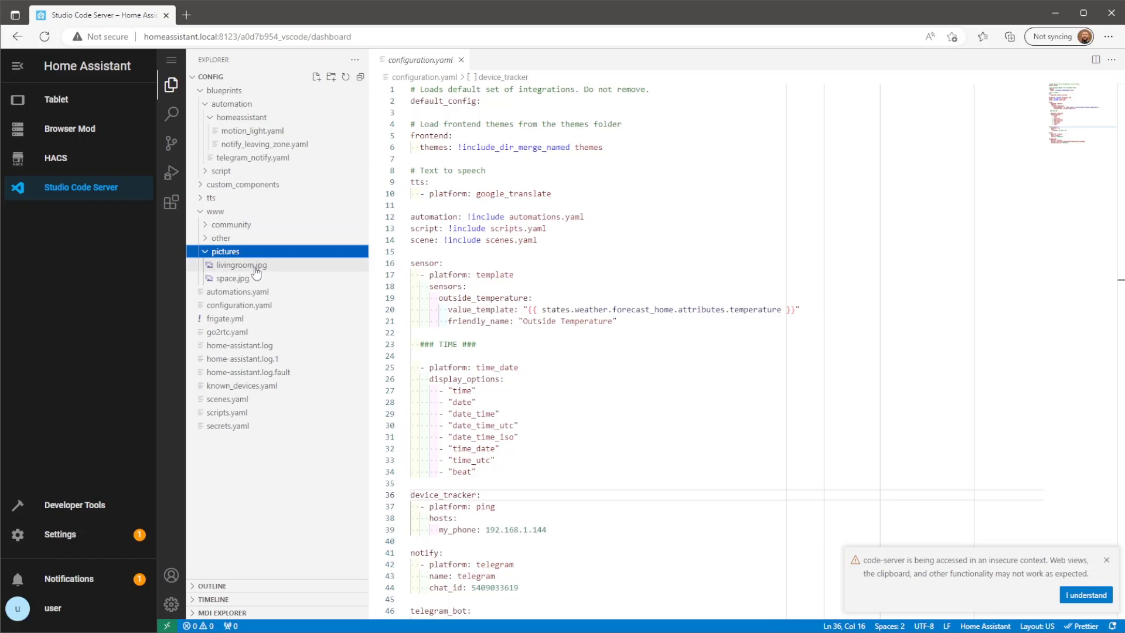
left_click(245, 281)
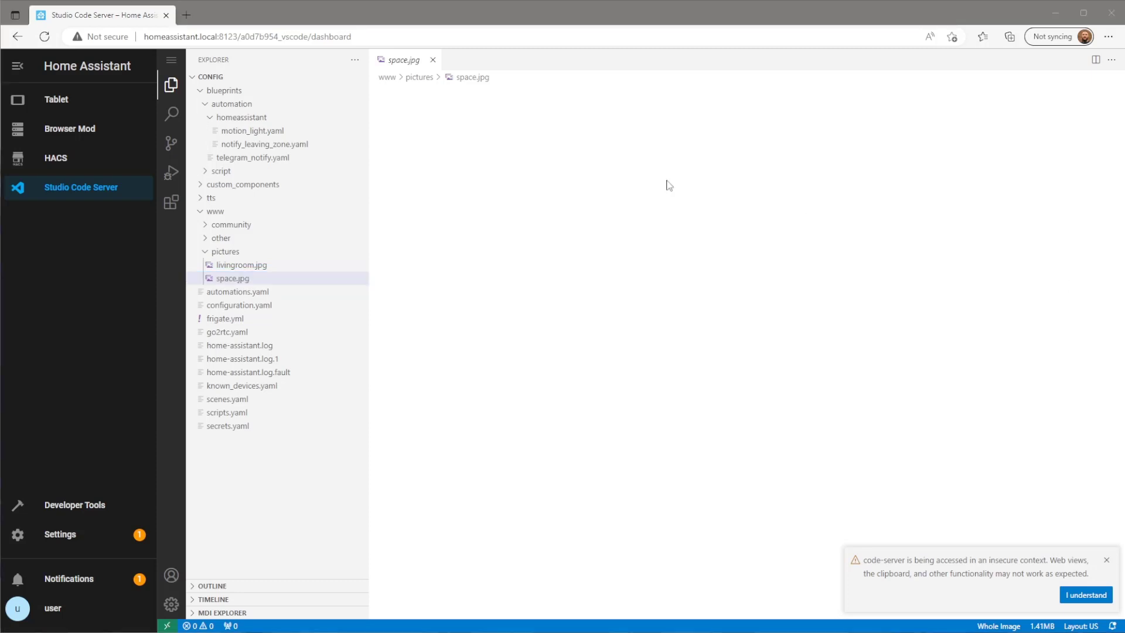
In the raw configuration editor, add background: center / cover no-repeat url("/local/pictures/space.jpg") fixed and save.
left_click(70, 102)
left_click(70, 102)
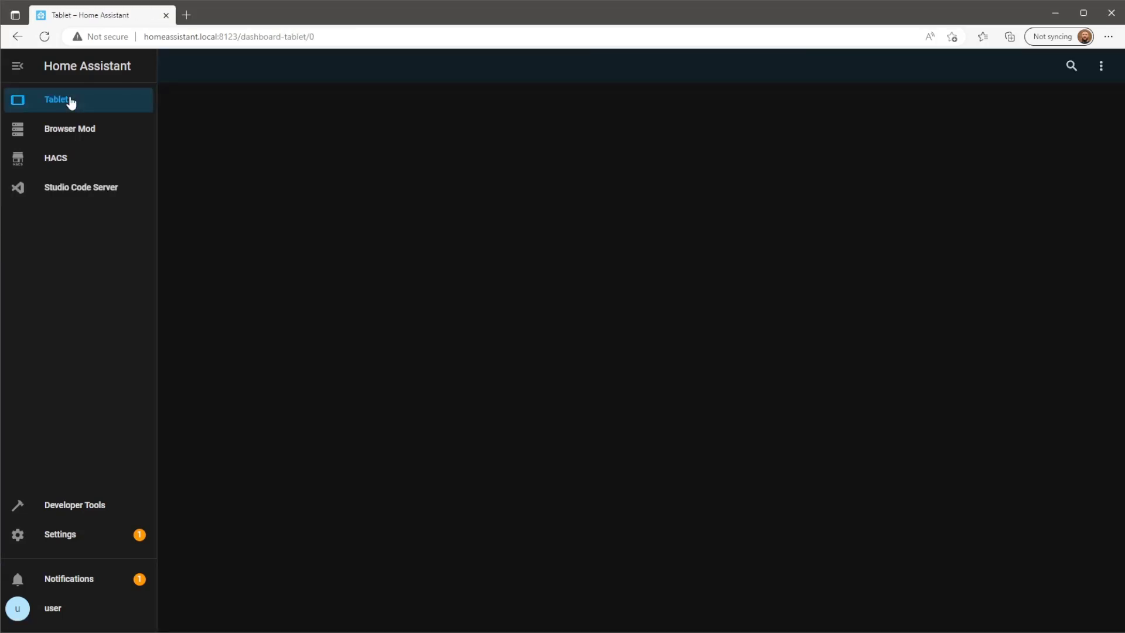
left_click(1102, 75)
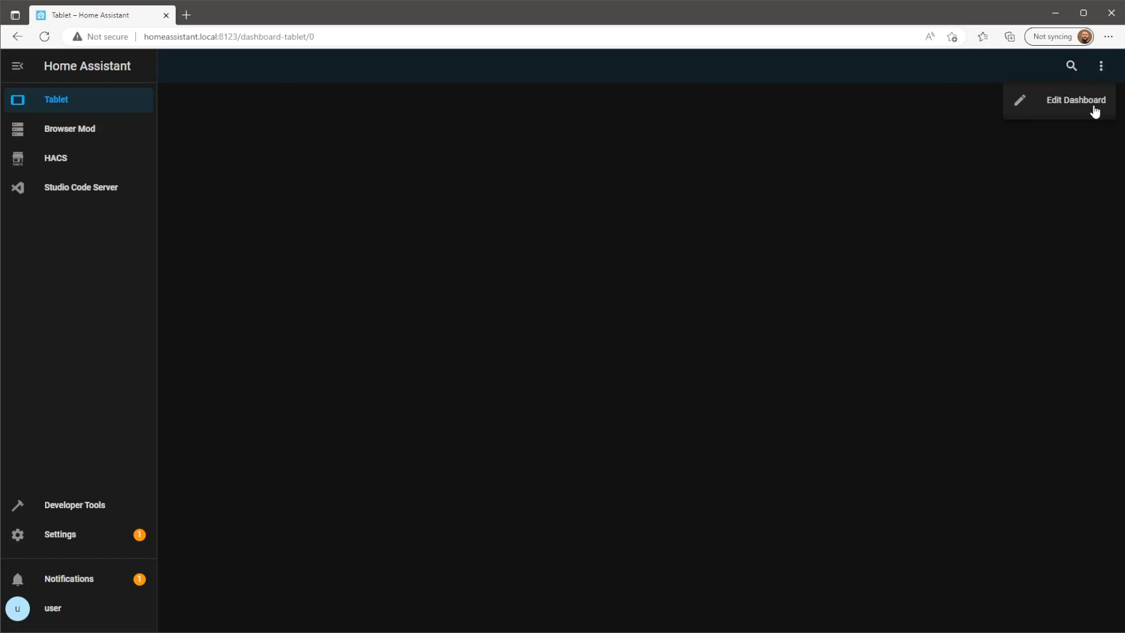
left_click(1094, 106)
left_click(1102, 79)
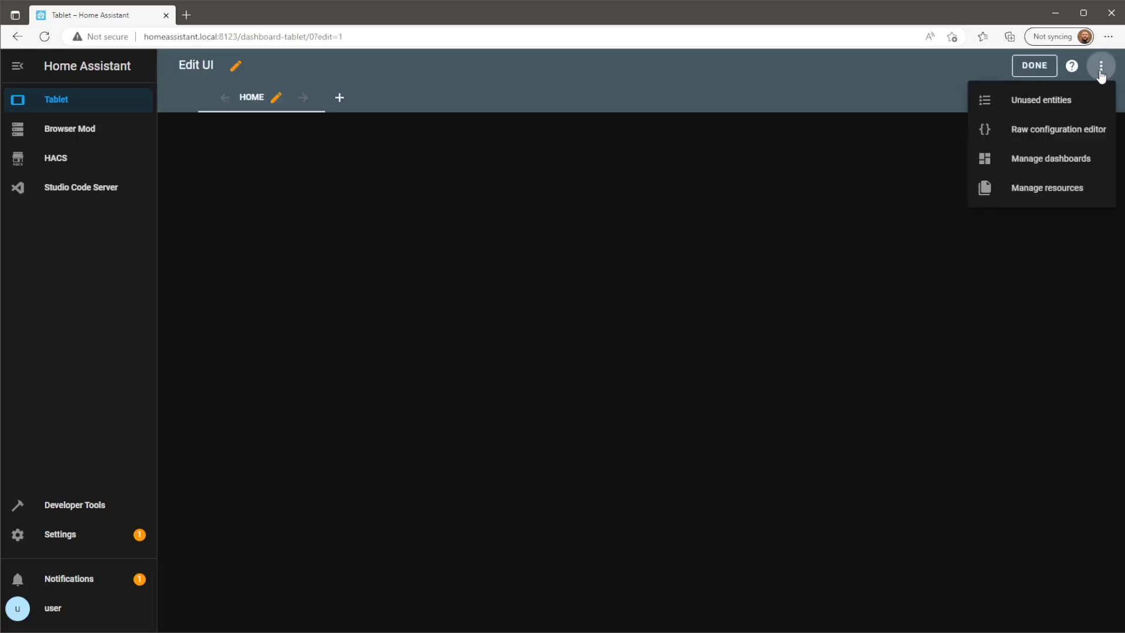
left_click(1084, 130)
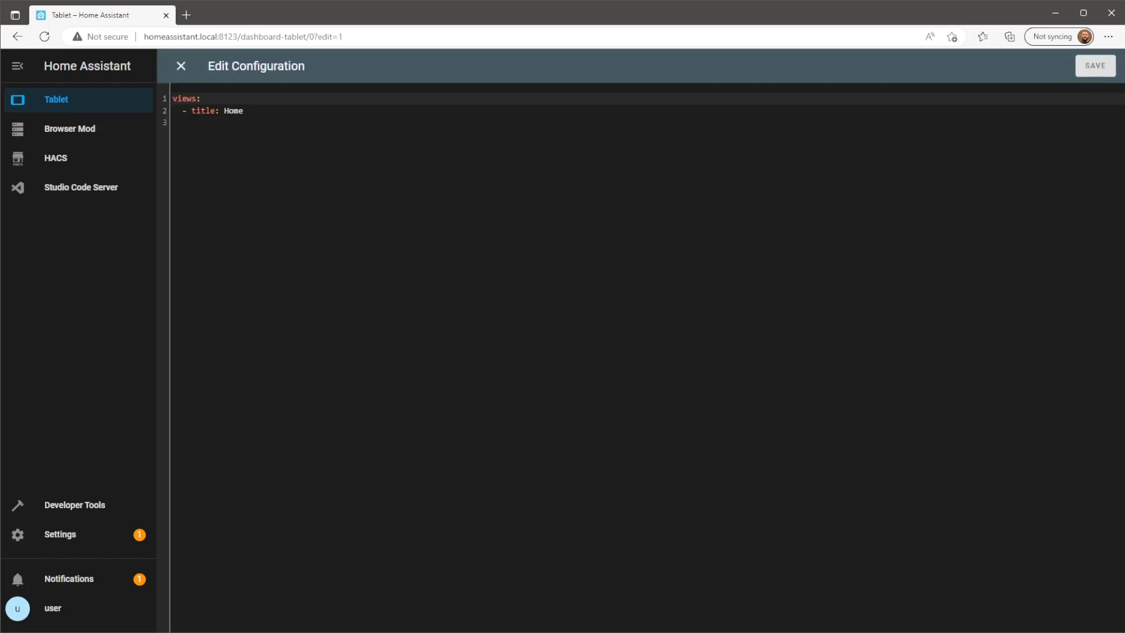
key("Return")
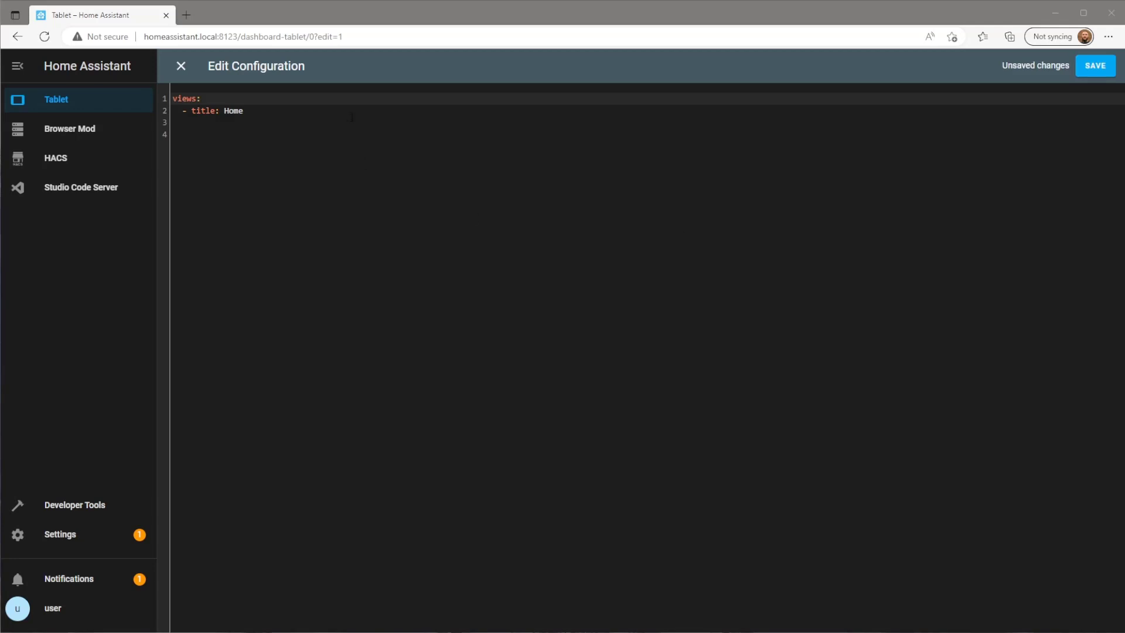
left_click(363, 110)
key("Return")
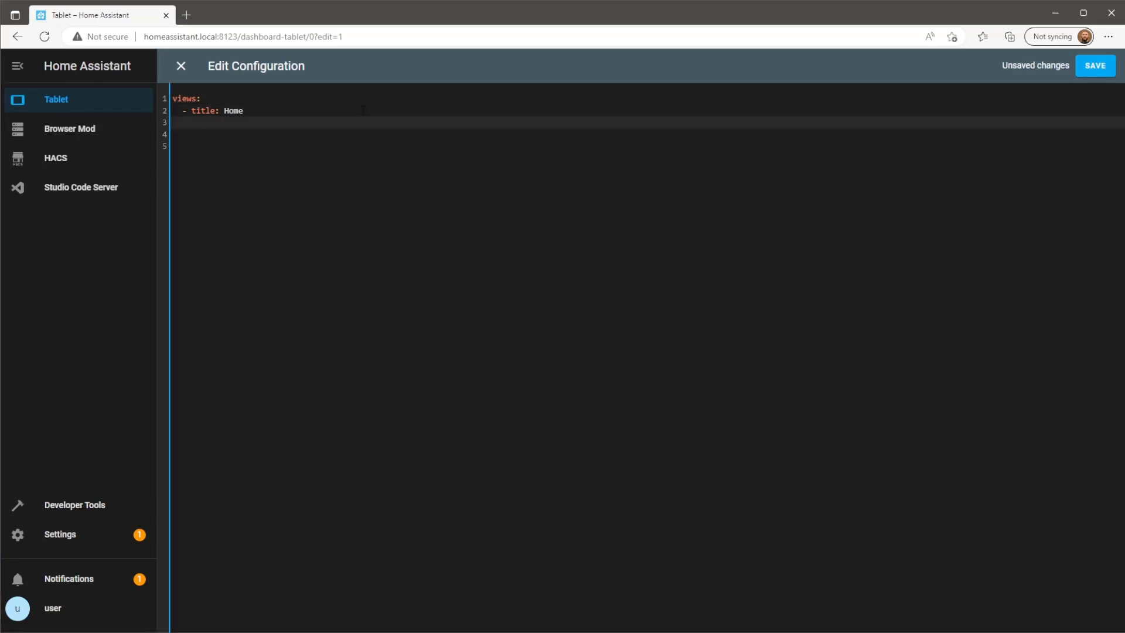
type("background: center / cover no-")
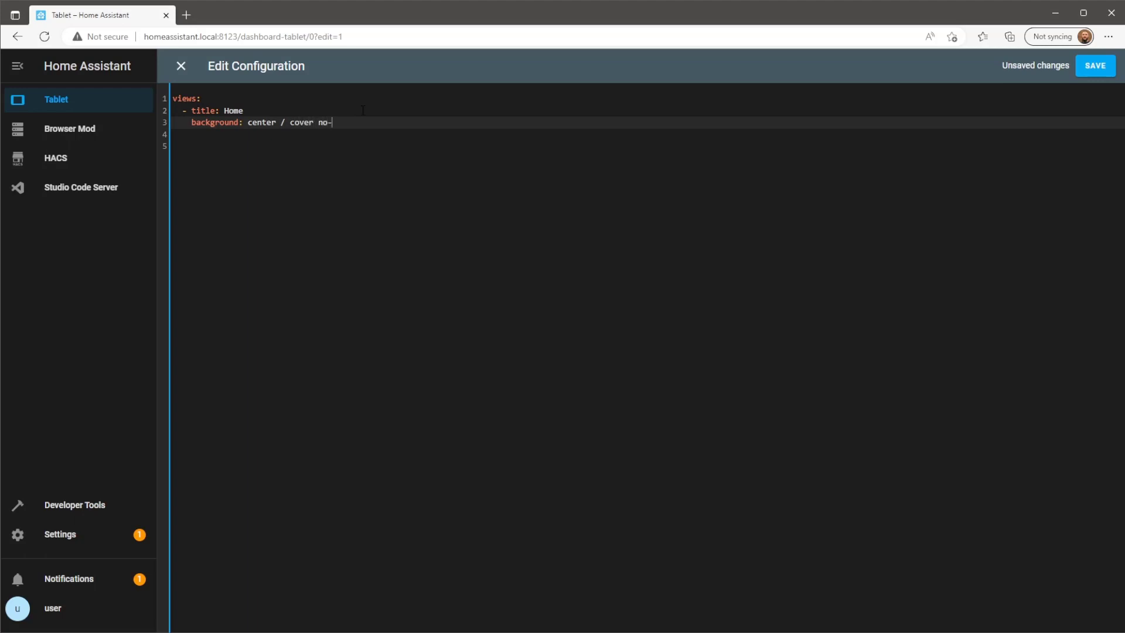
type("repeat url")
type("(")
type("\"")
type("/local")
type("/pictur")
type("es/spa")
type("ce")
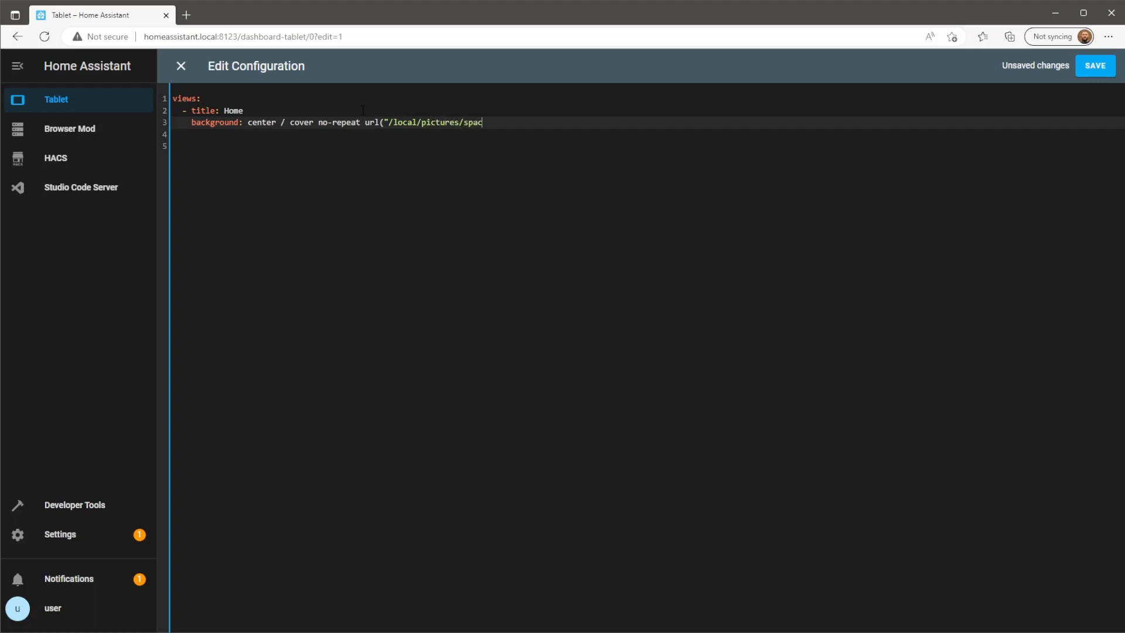
type(".jpg\") fixed")
left_click(1095, 65)
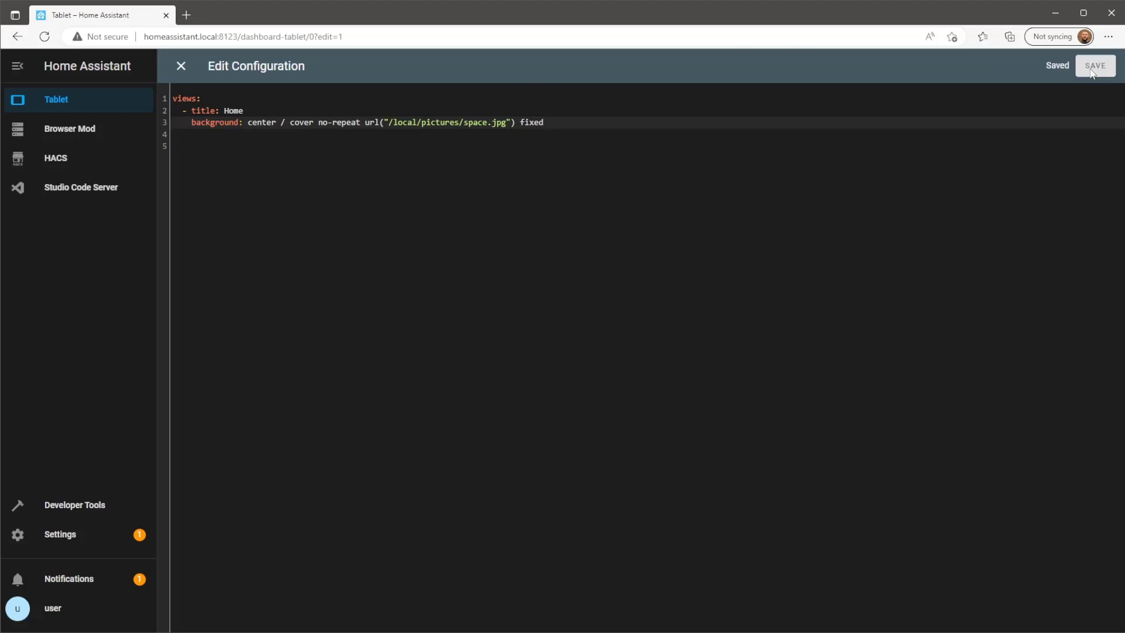
left_click(188, 69)
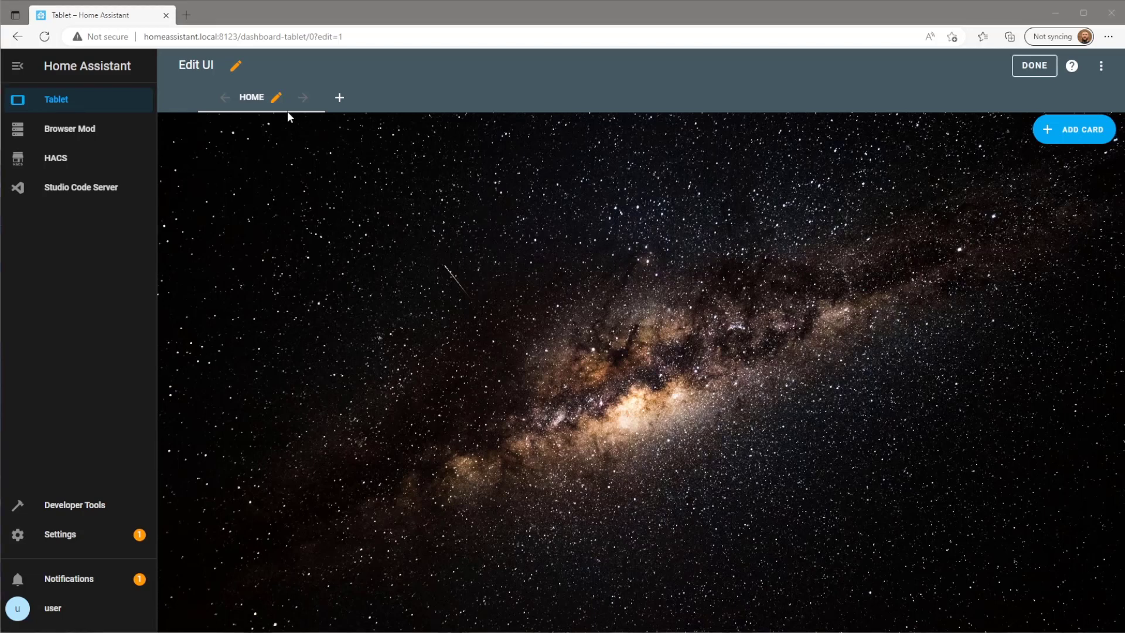
Switch the Home view to the Grid (layout-card) type with gridrows: auto.
left_click(278, 99)
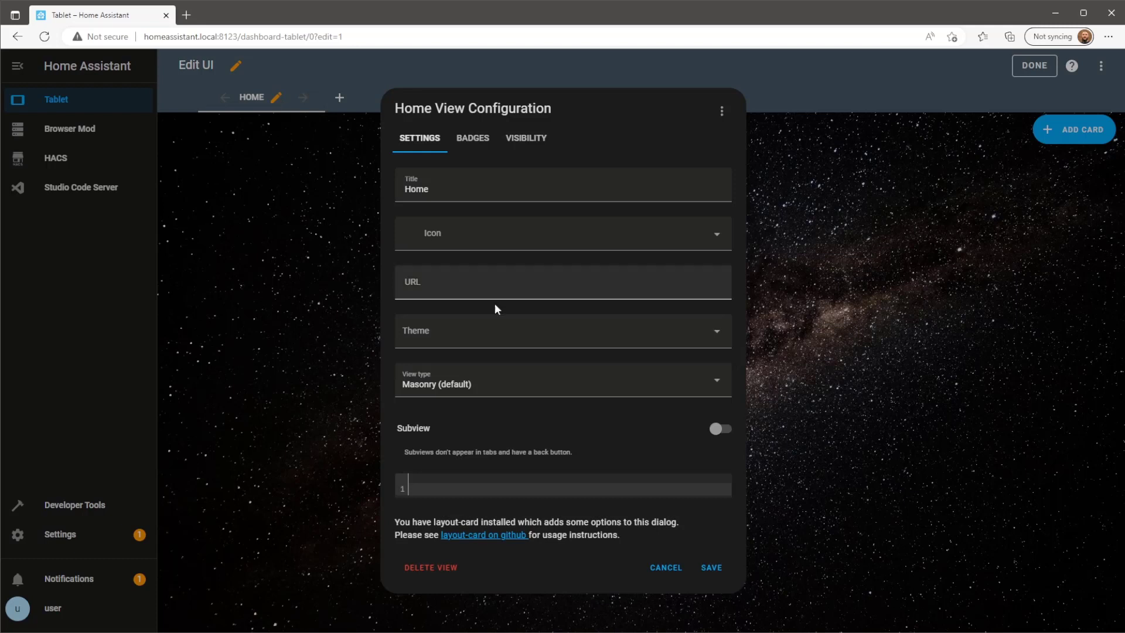
left_click(596, 381)
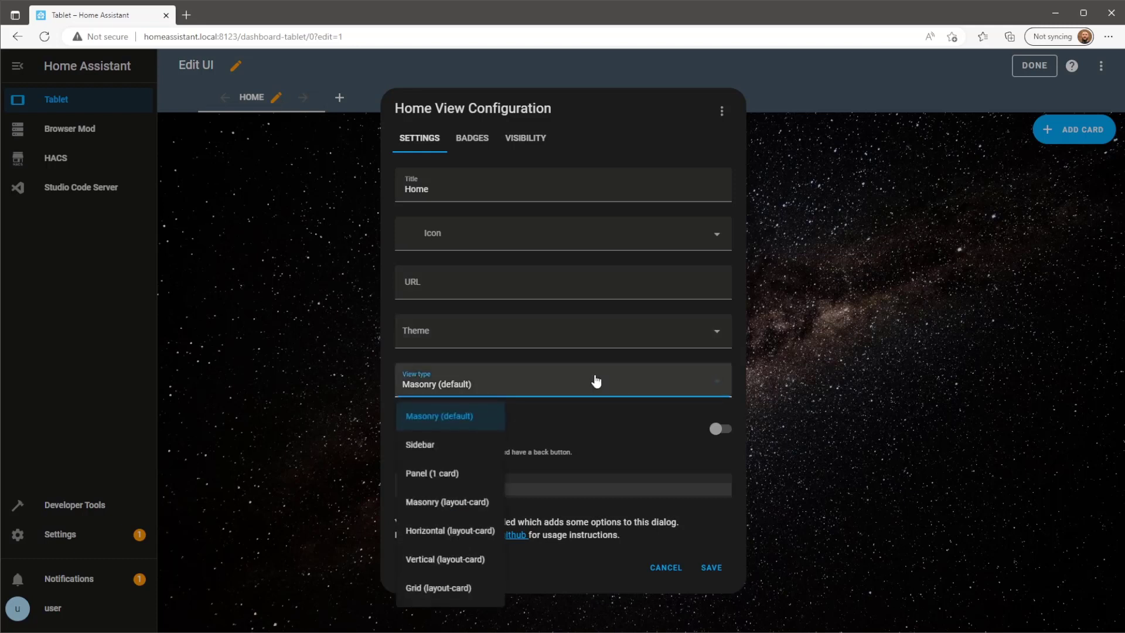
left_click(487, 594)
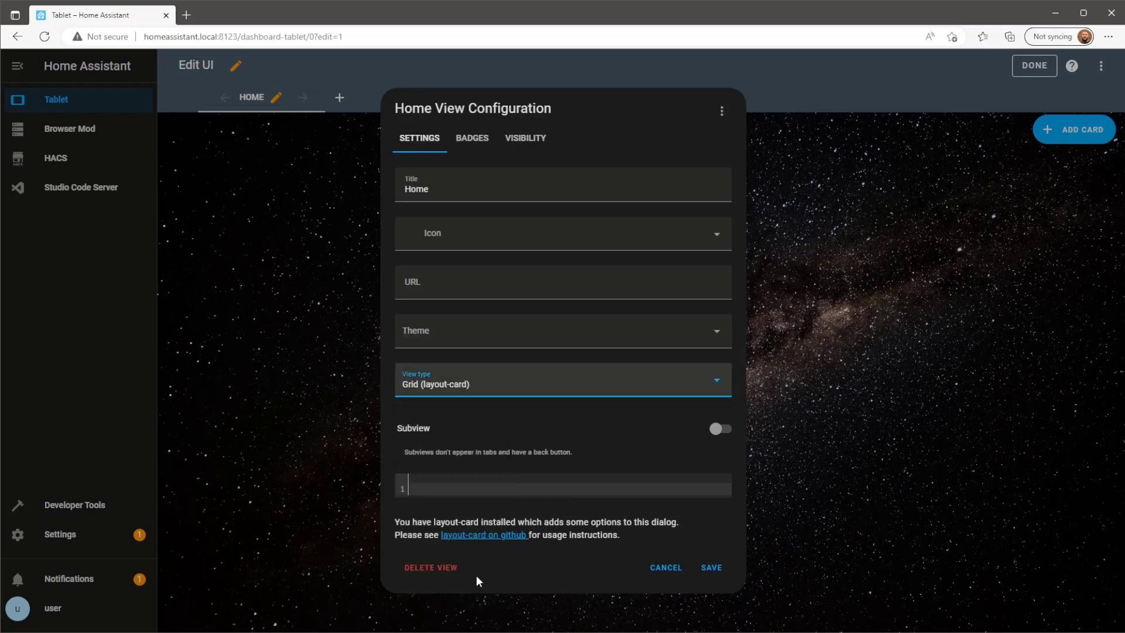
left_click(463, 490)
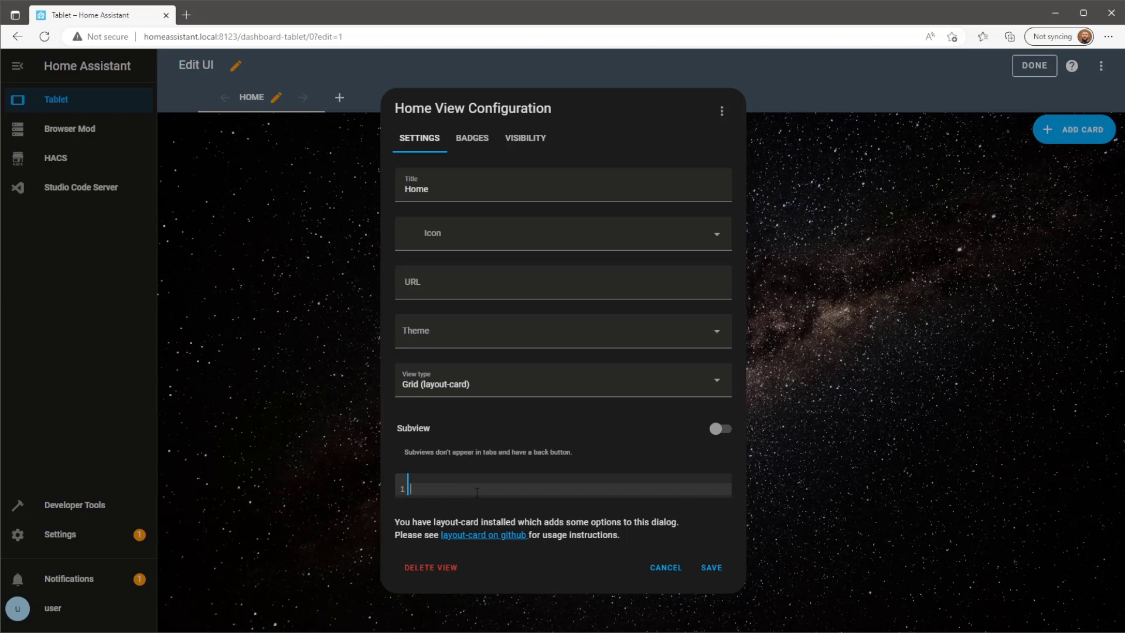
type("gridrows: auto")
Add grid-template-areas rows "m1 h1 h1 h1 m2" and "m1 c1 c2 c3 m2".
key("Return")
type("gr")
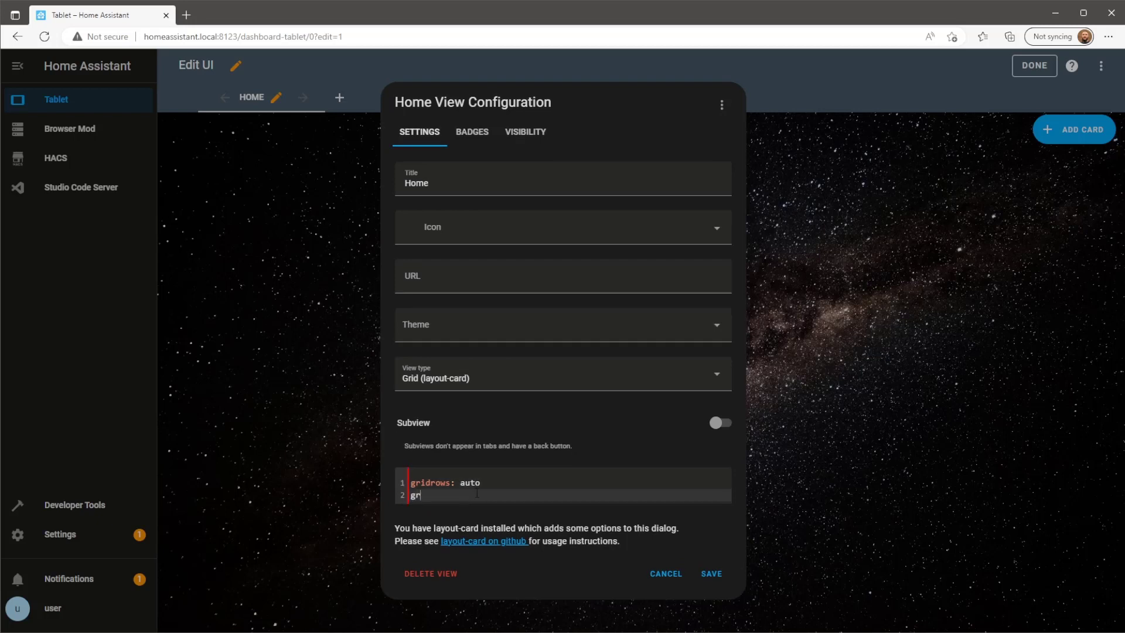
type("id-template-columns:")
key("Return")
type("gri")
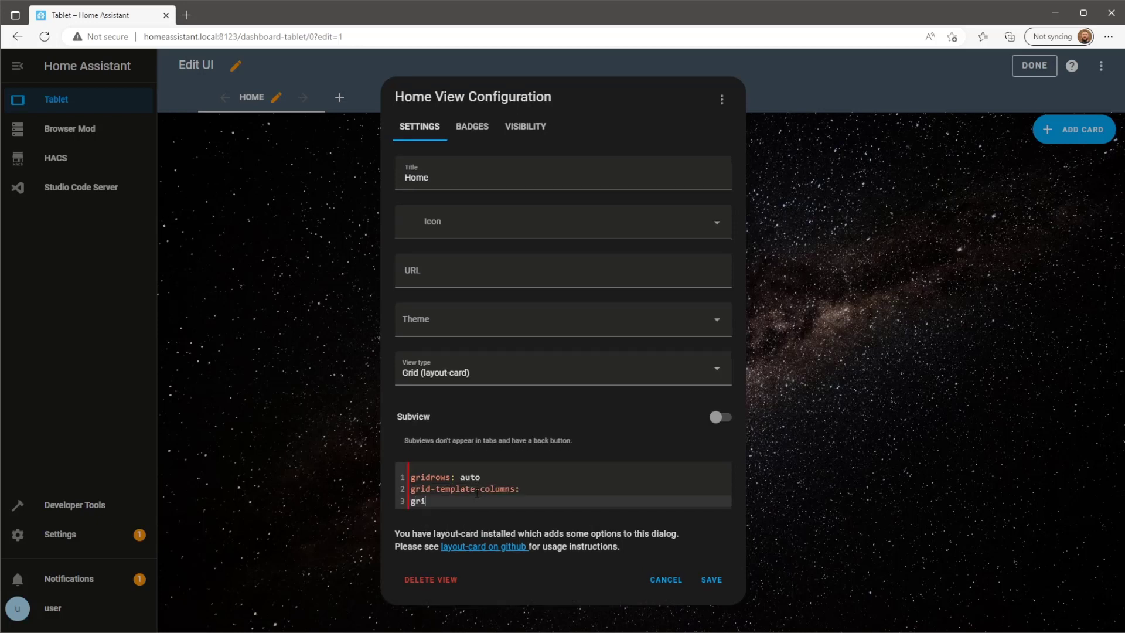
type("d-template-areas: |")
key("Return")
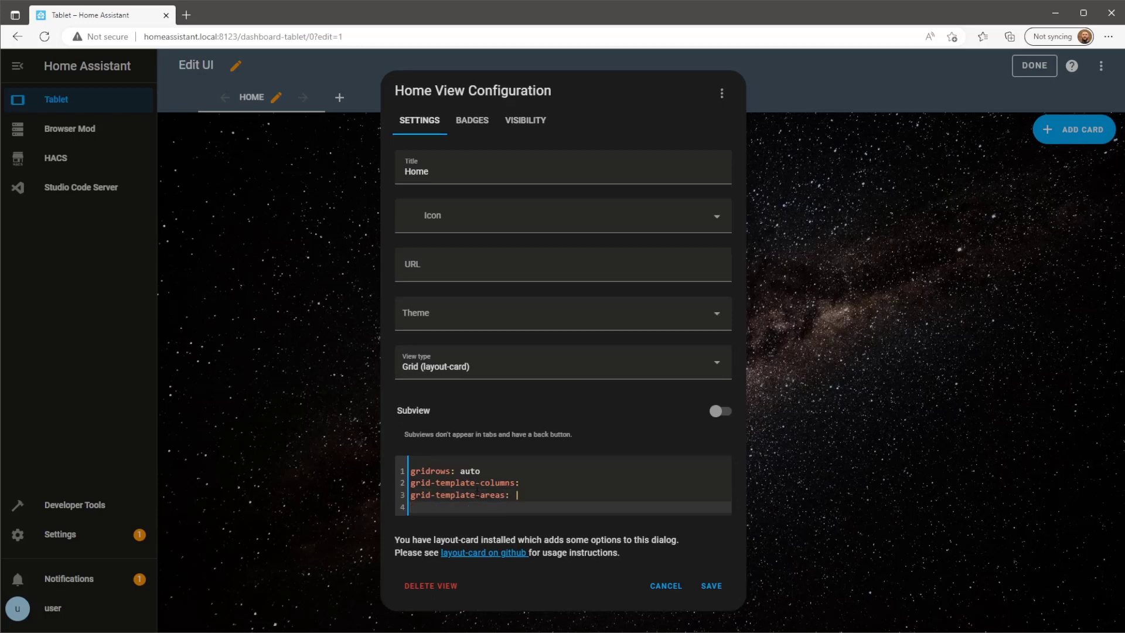
type("\"\"")
key("Left")
type("m1 h1 h1 h1 m2")
key("Return")
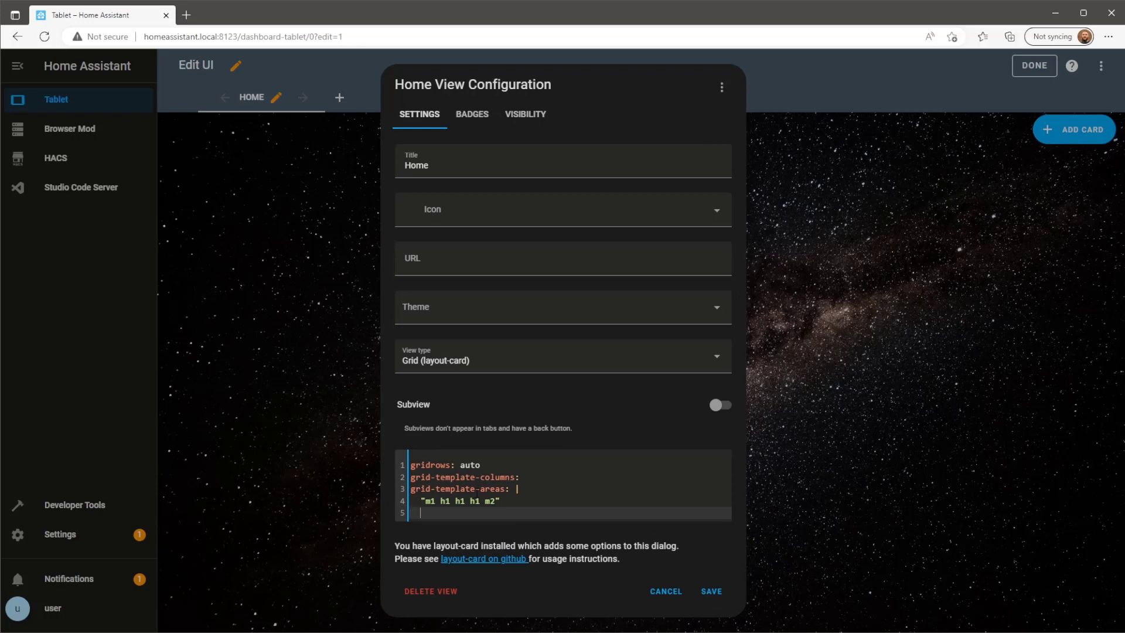
type("\"m1 c1 c2 c3 m2\"")
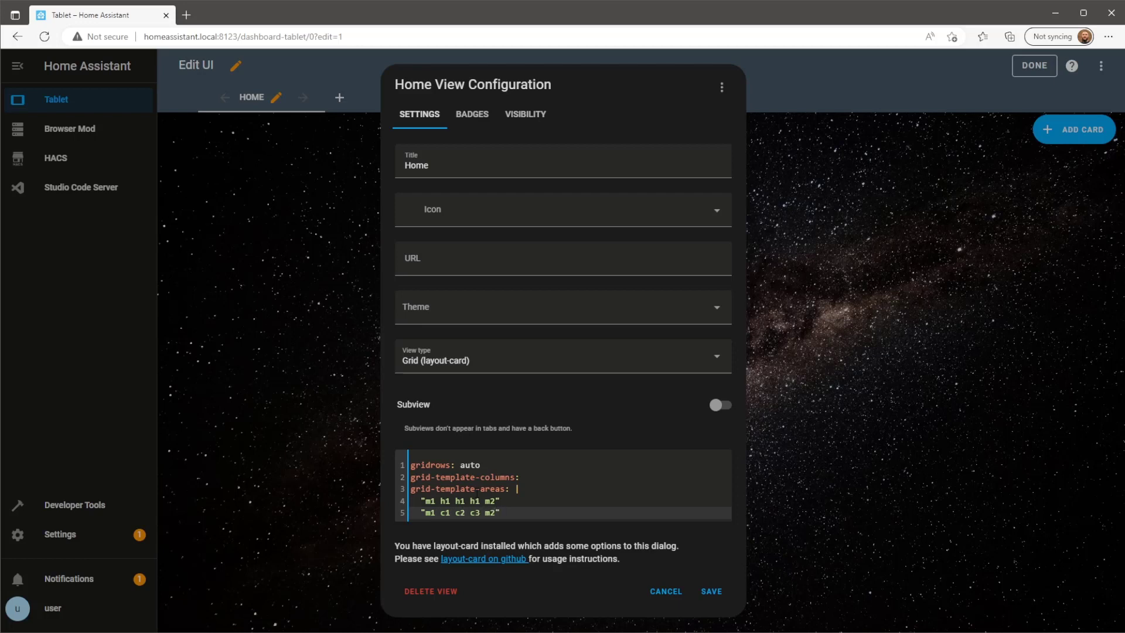
Set grid-template-columns to 9.5% 27% 27% 27% 9.5% and save the view.
left_click(535, 476)
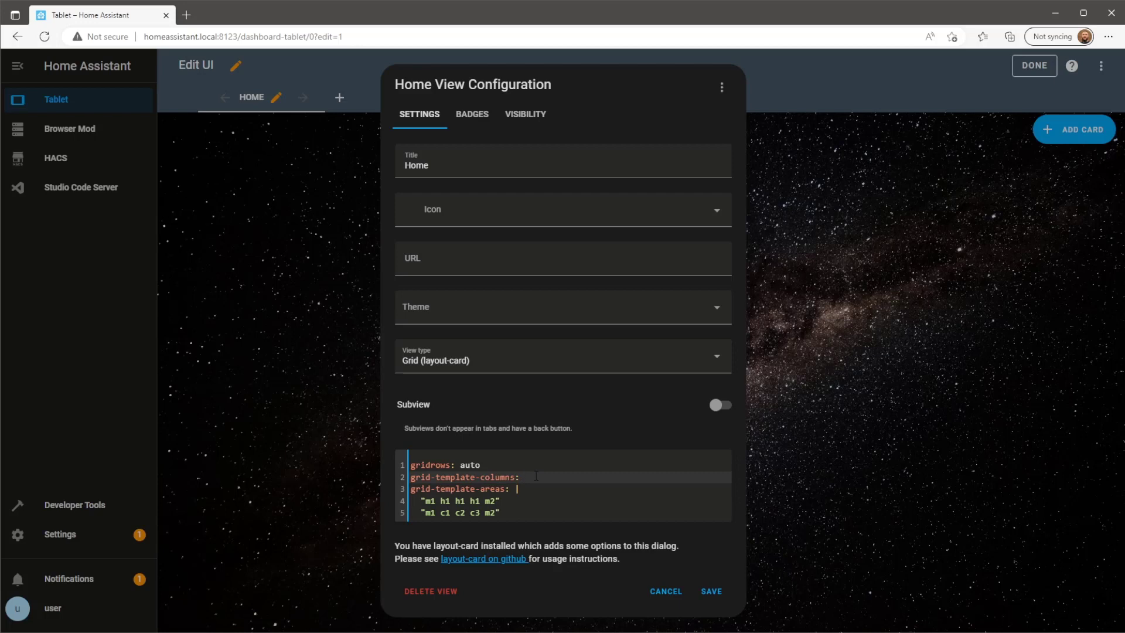
type("9.5% 27% 27% 27% 9.5%")
left_click(713, 593)
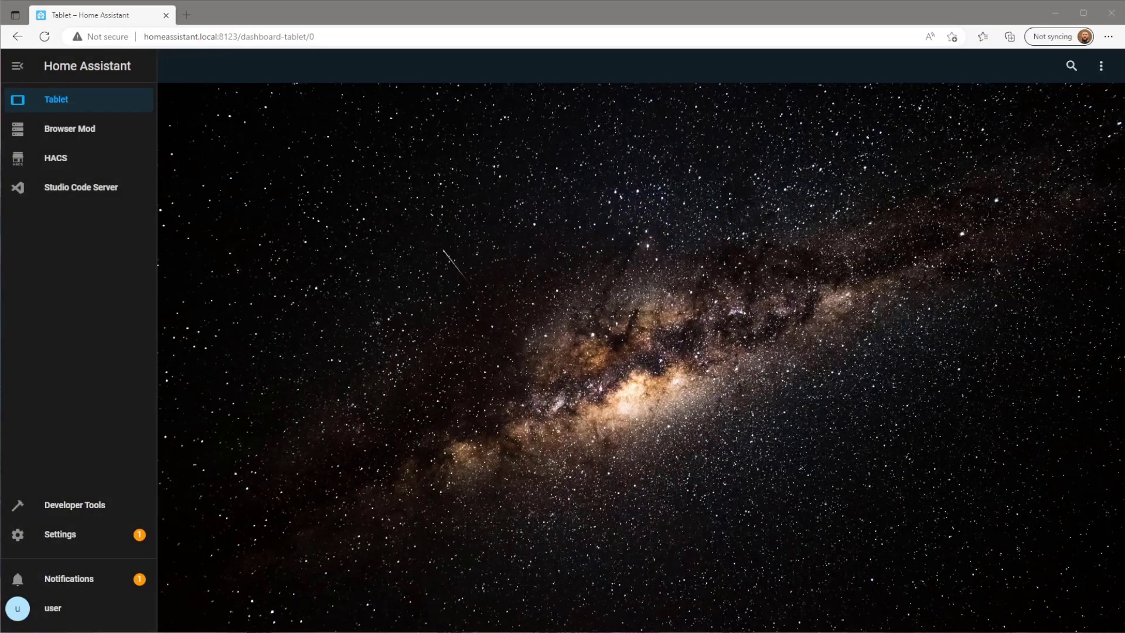
Open configuration.yaml in Studio Code Server and highlight the time_date sensor block.
left_click(138, 194)
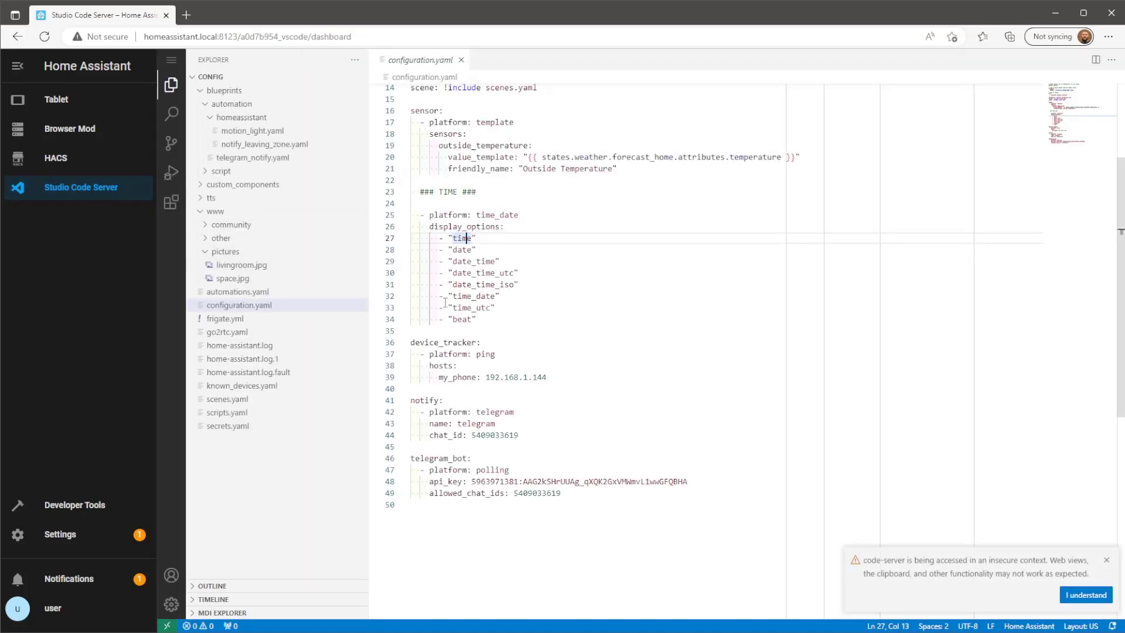
left_click_drag(480, 319, 391, 222)
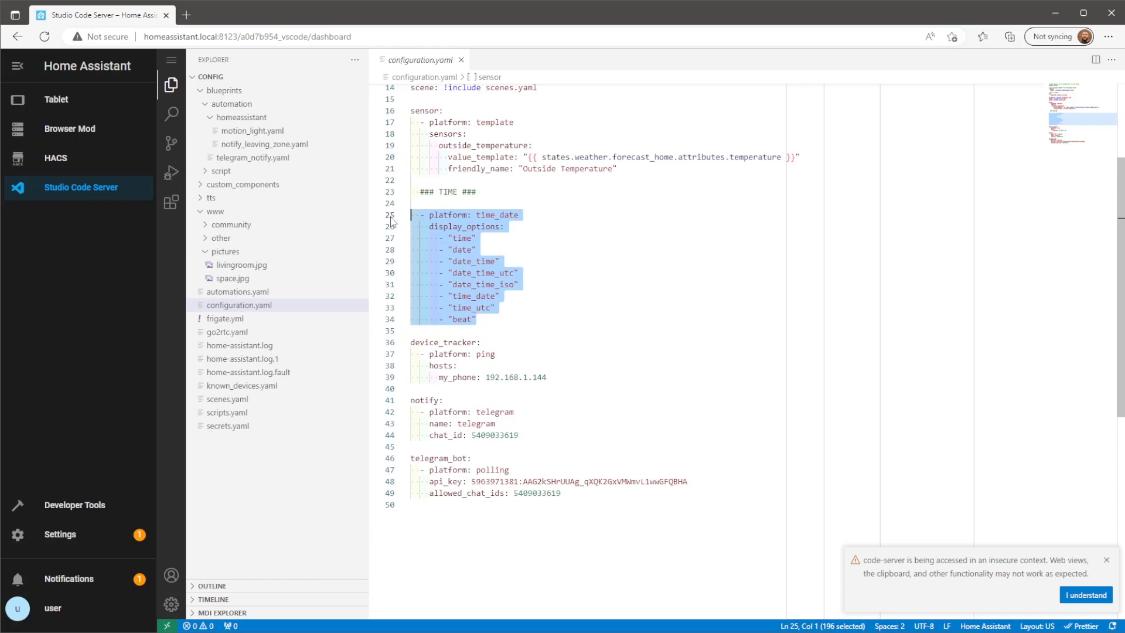
left_click(495, 321)
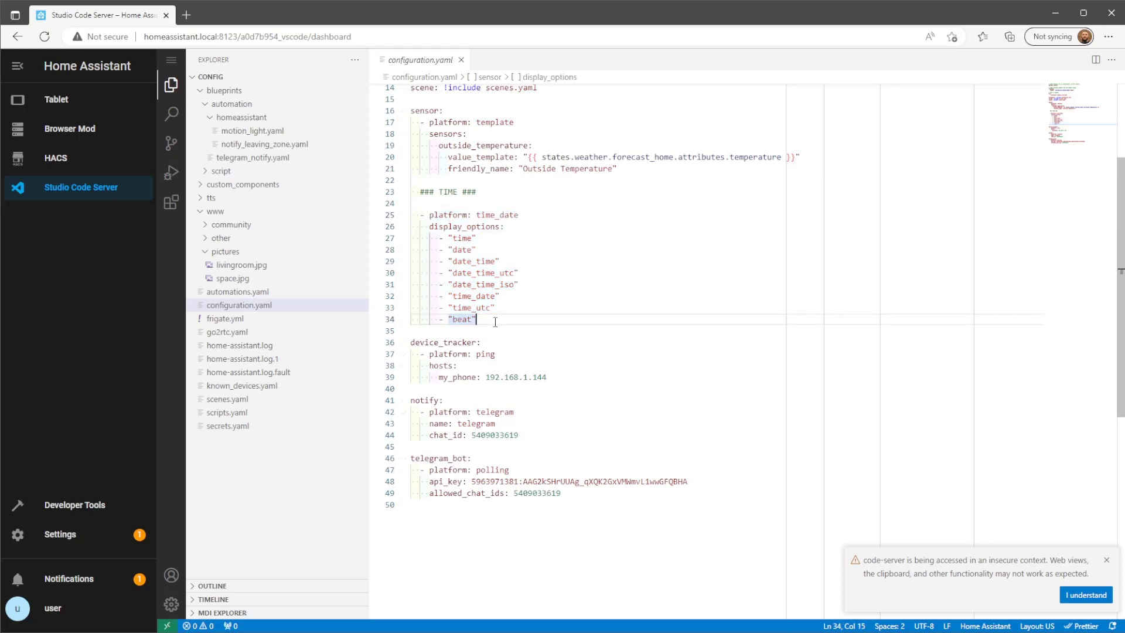
Filter Developer Tools States by 'sensor.' and copy the sensor.time entity id.
left_click(111, 518)
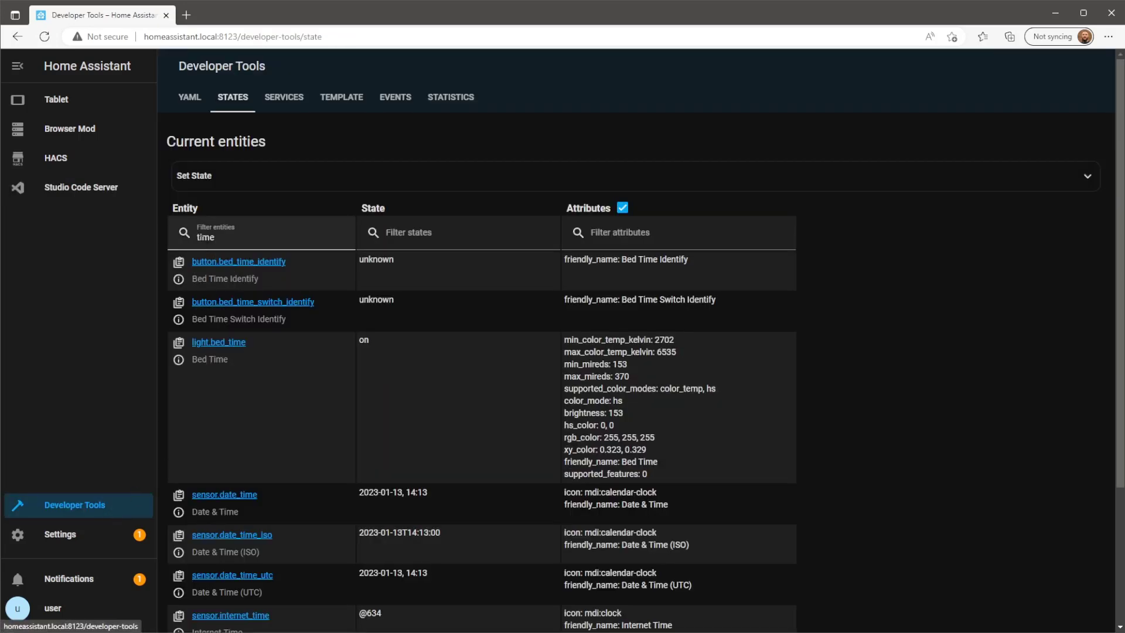
left_click(198, 236)
type("senso")
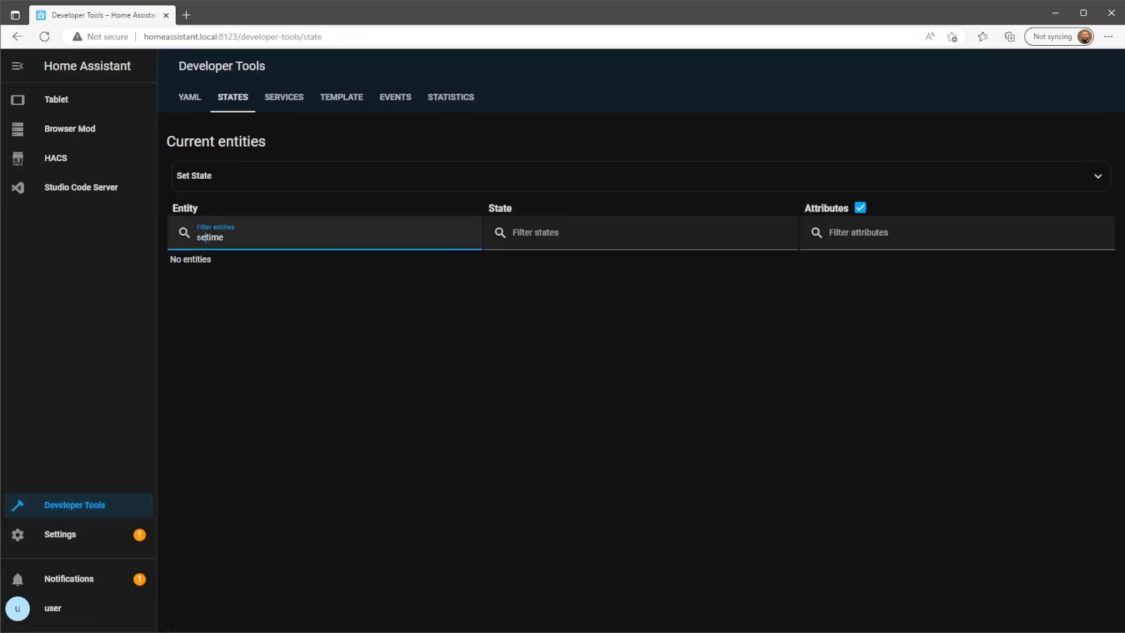
type("r.")
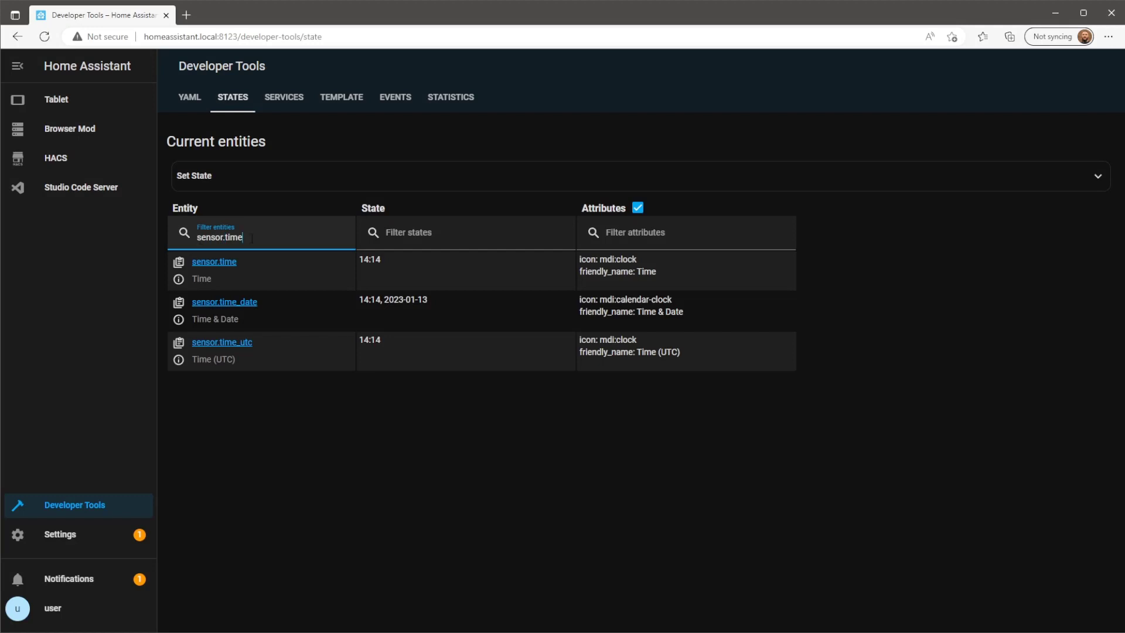
left_click_drag(243, 237, 199, 237)
left_click(199, 236)
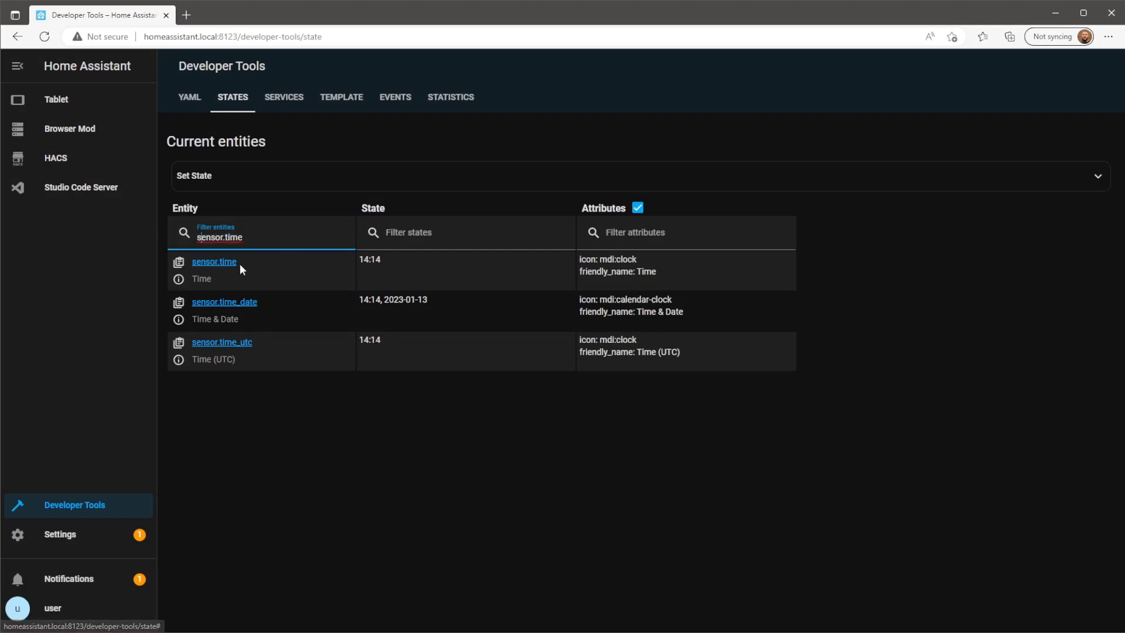
left_click_drag(240, 264, 193, 263)
right_click(193, 263)
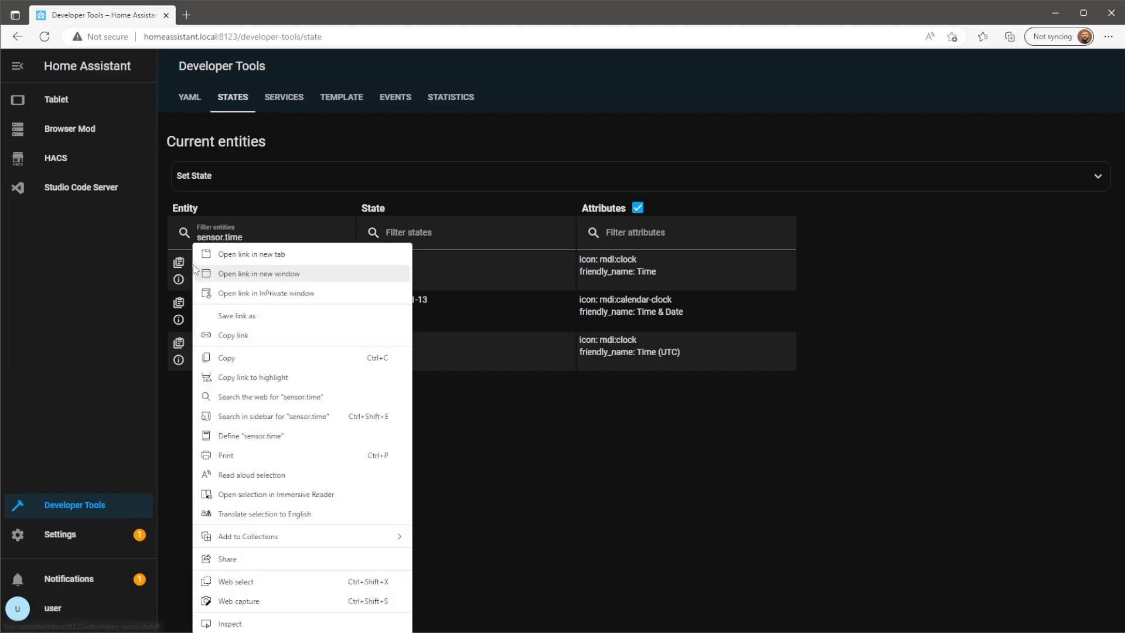
left_click(249, 364)
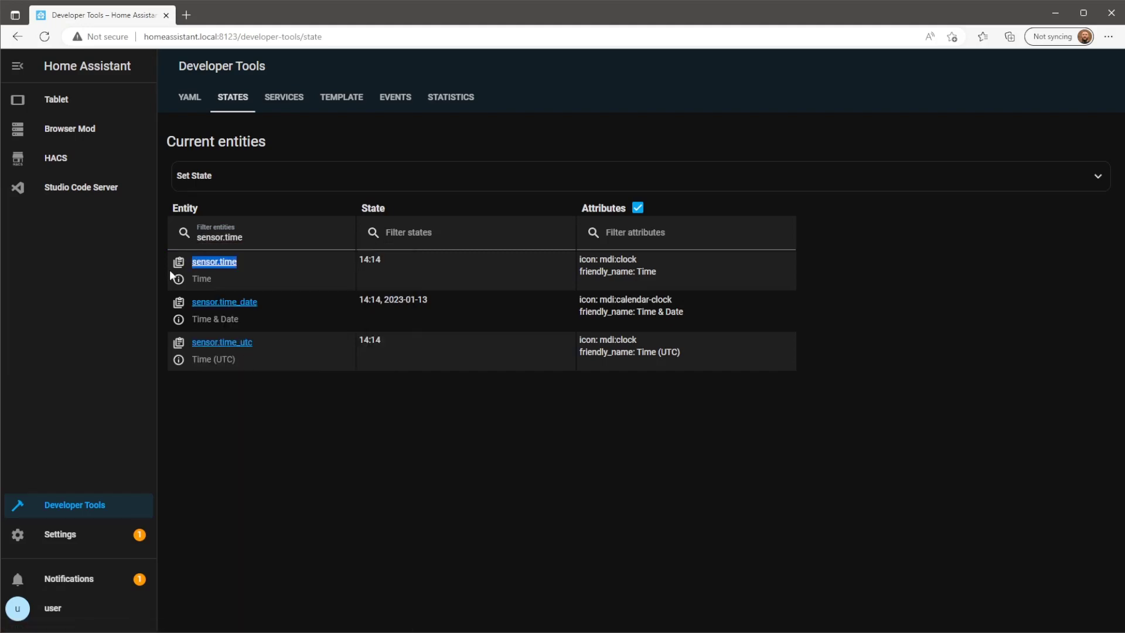
Add a Horizontal Stack card to the Tablet Home view with a Weather Forecast card first.
left_click(54, 103)
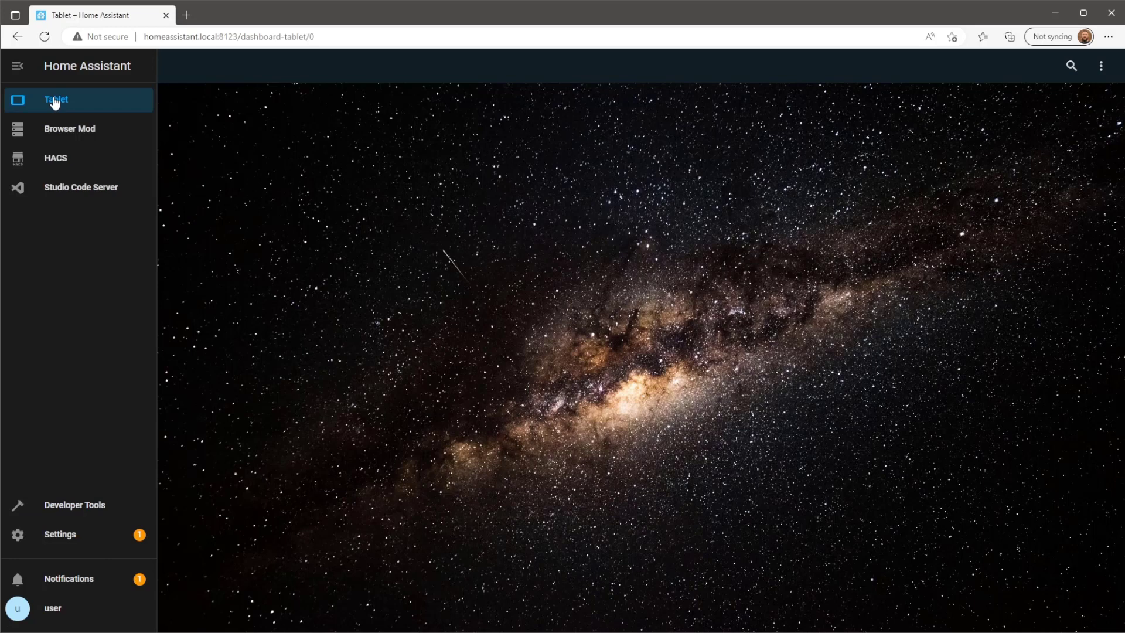
left_click(1101, 65)
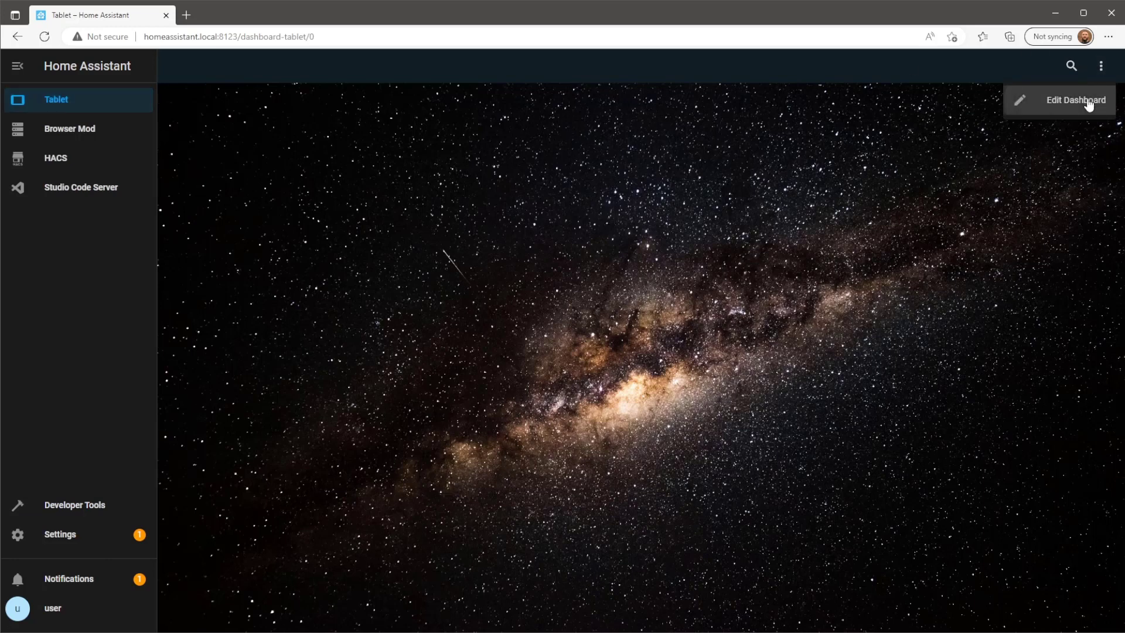
left_click(1088, 100)
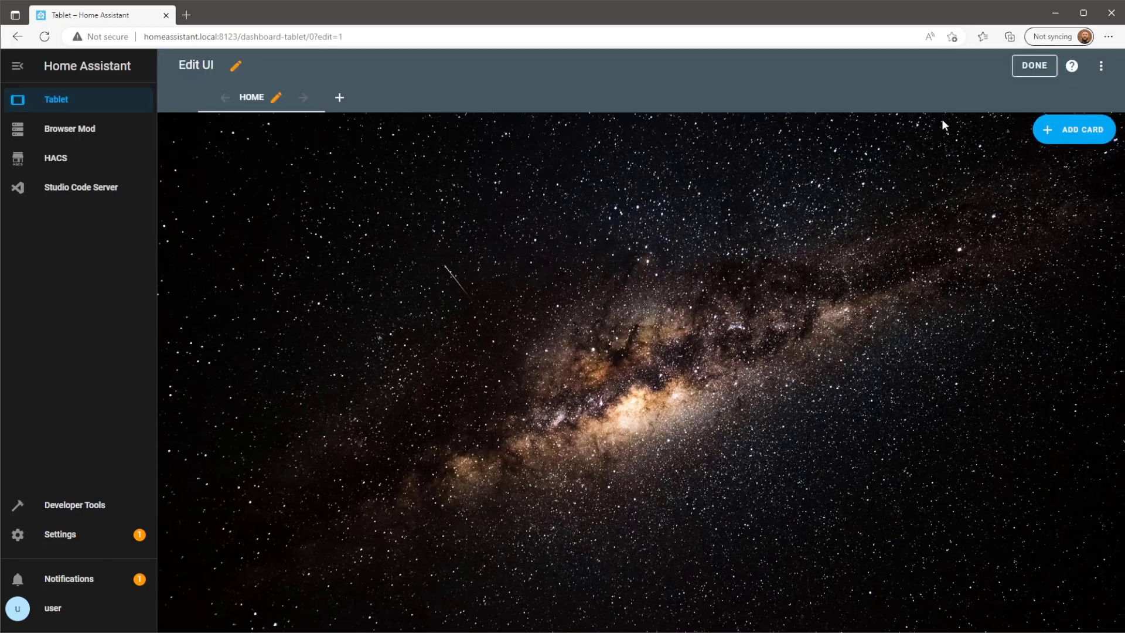
left_click(1073, 145)
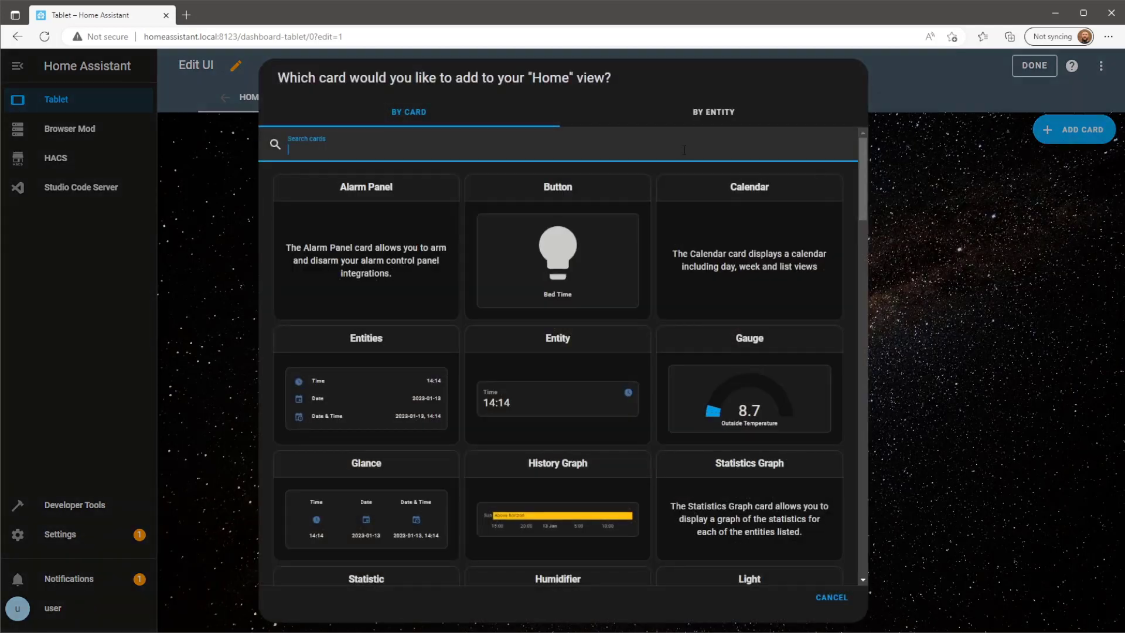
type("hori")
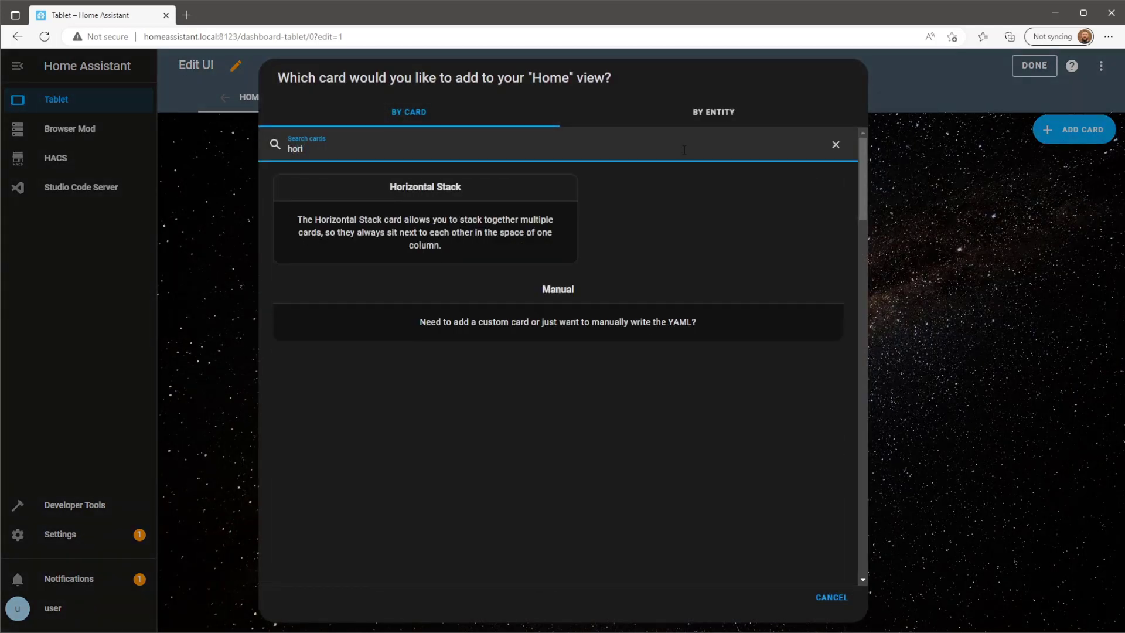
left_click(520, 222)
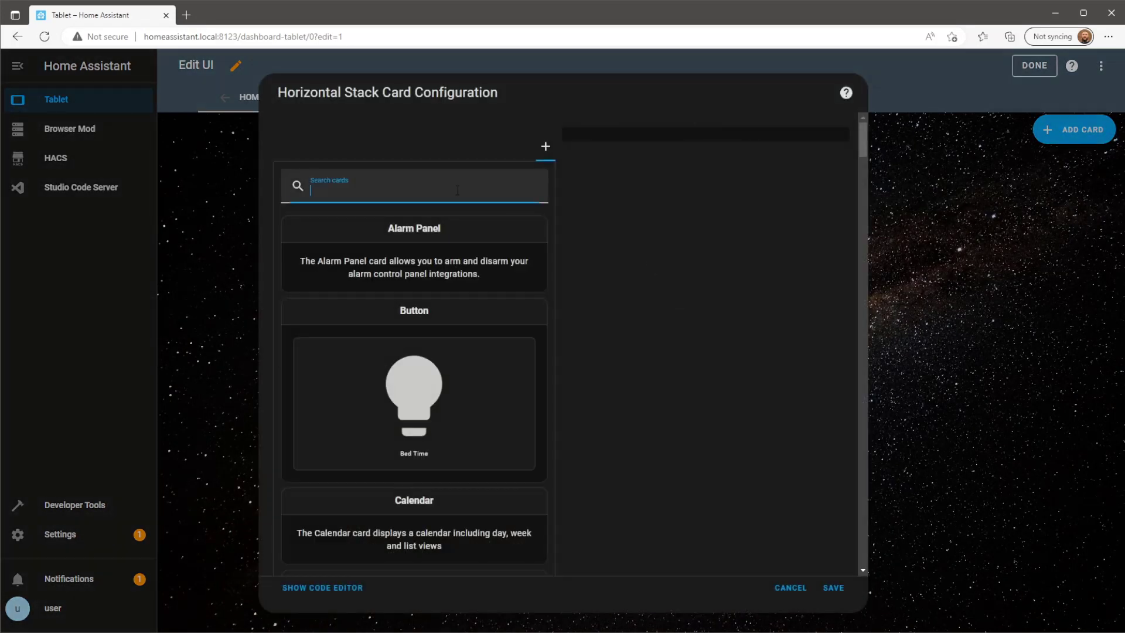
type("we")
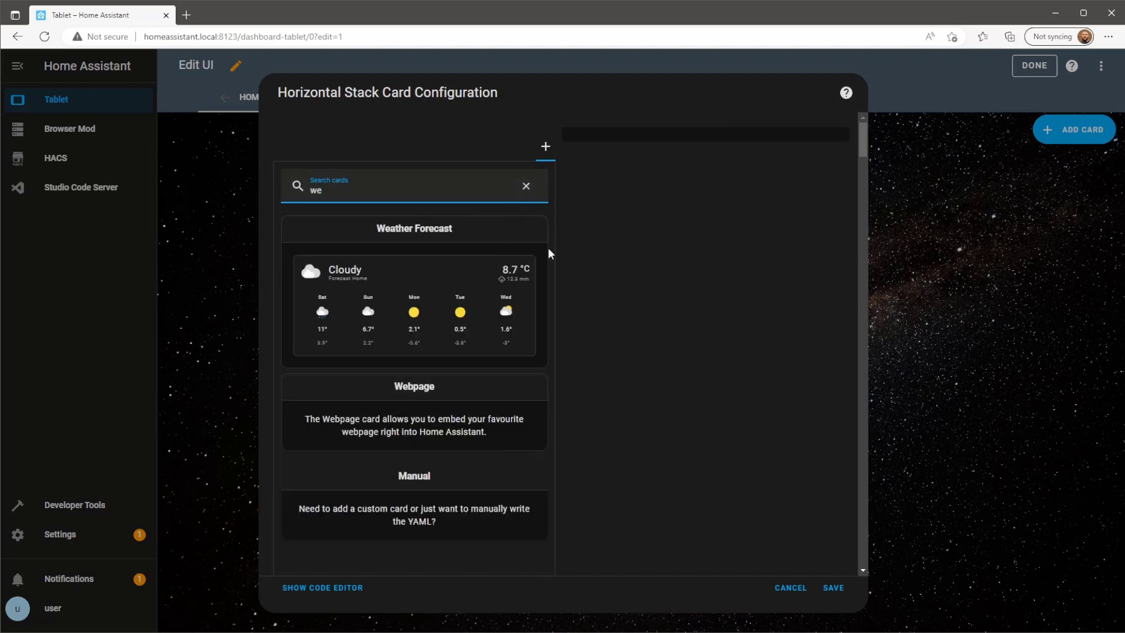
left_click(542, 302)
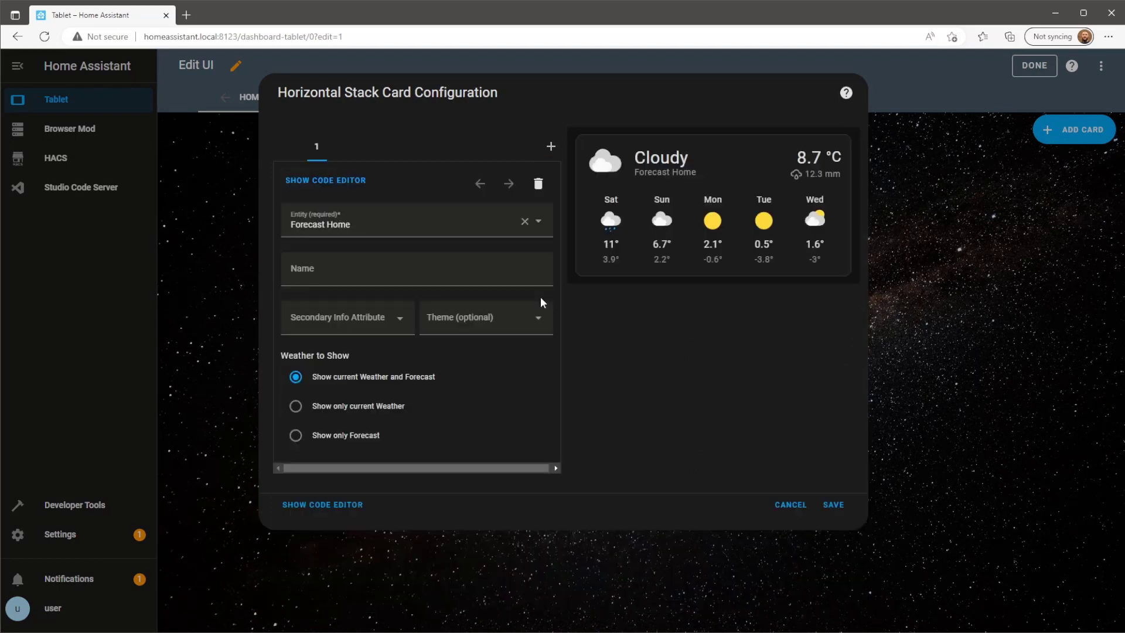
left_click(549, 147)
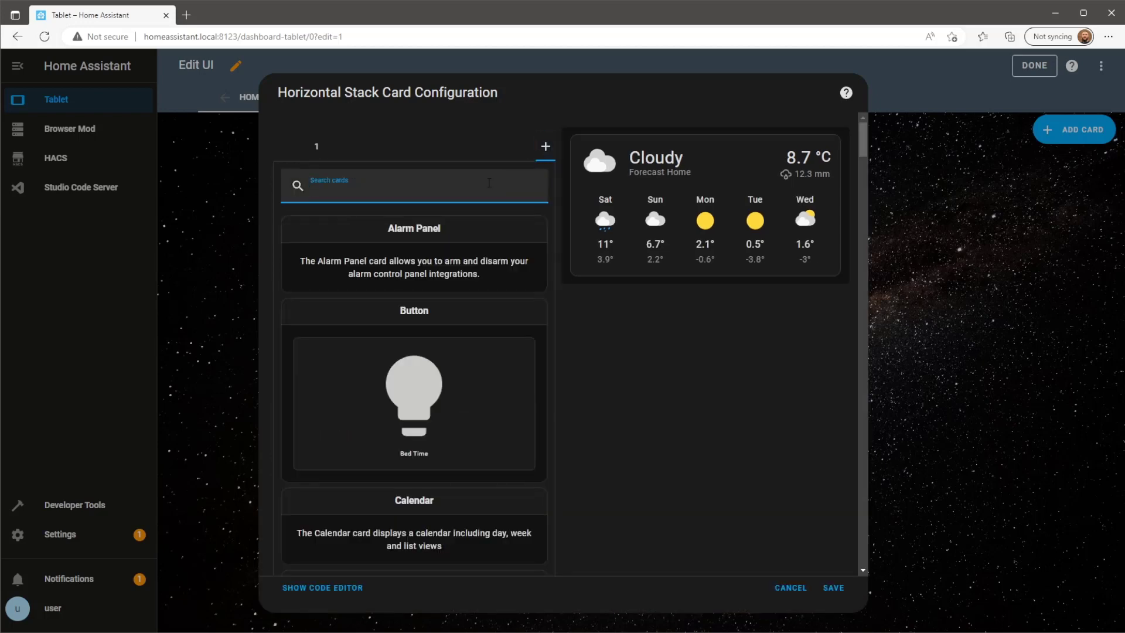
Make the second card a Markdown card containing {{ states('sensor.time') }} with blank lines above.
type("mark")
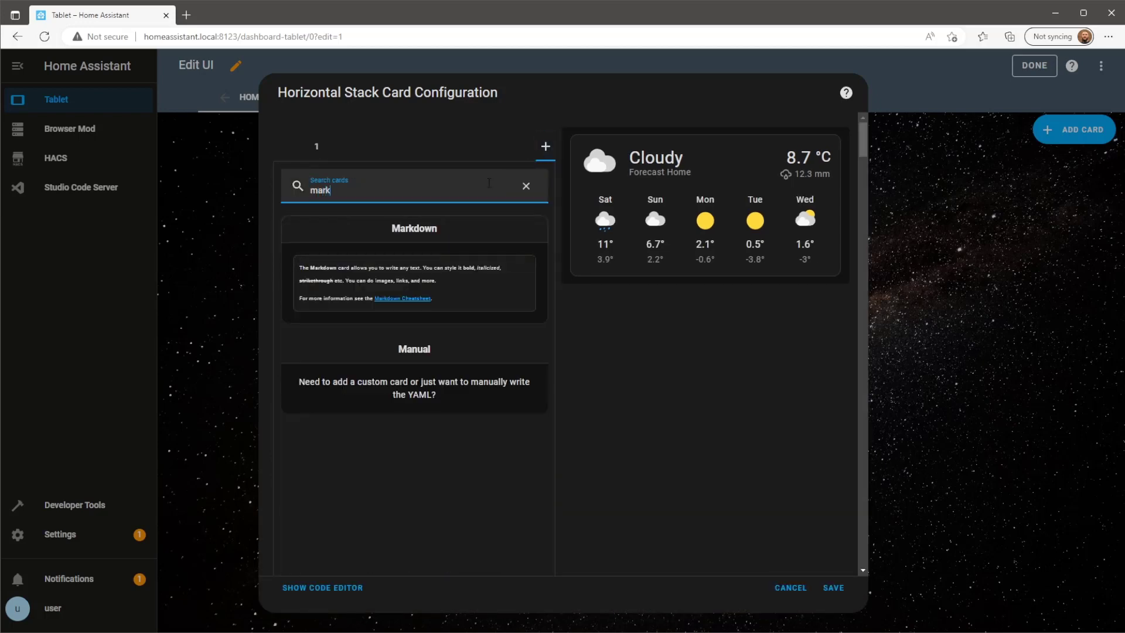
left_click(525, 317)
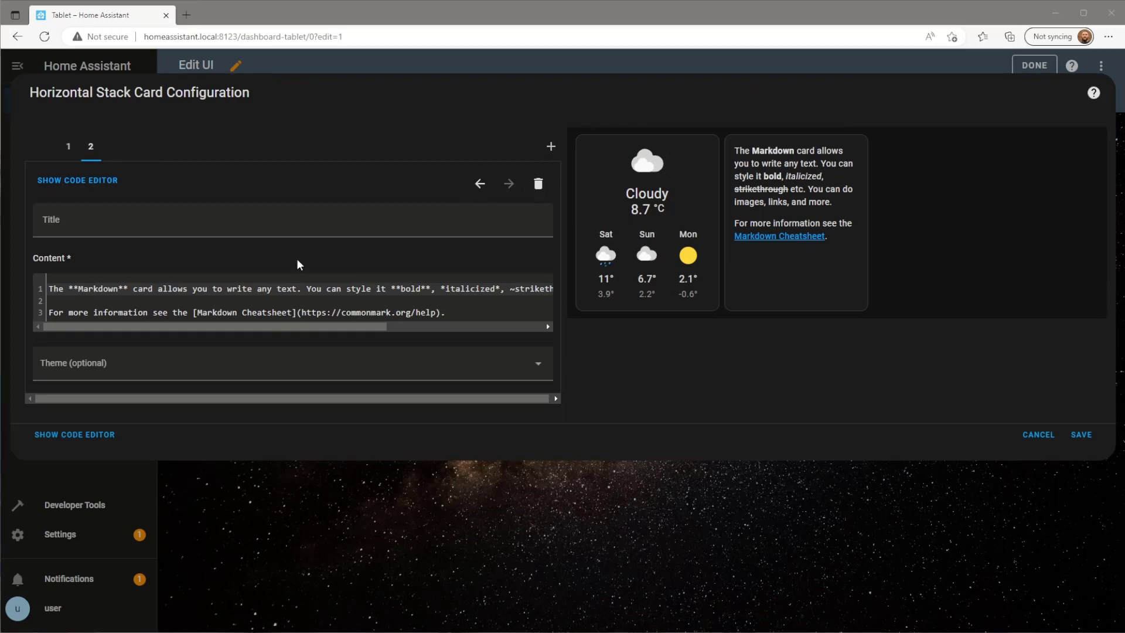
key("ctrl+a")
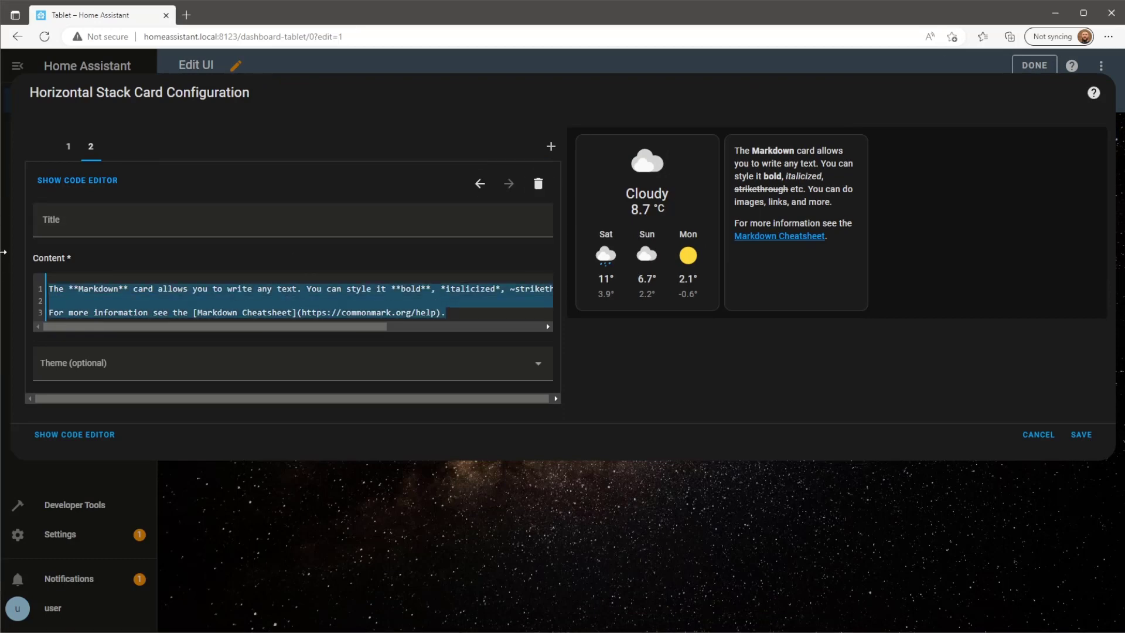
key("BackSpace")
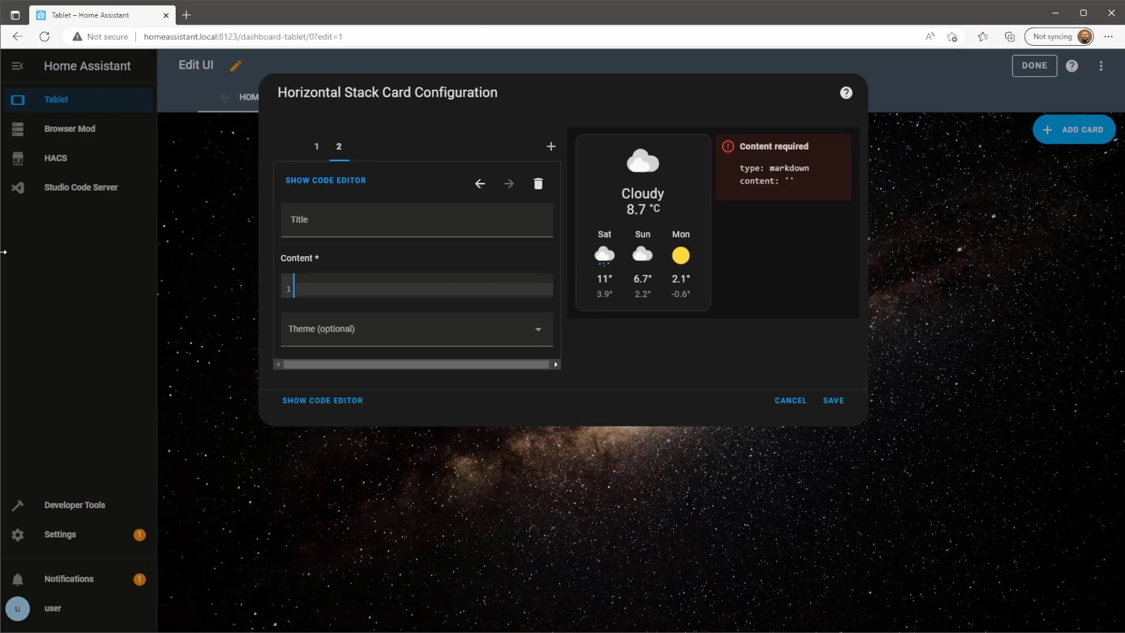
type("{{ states")
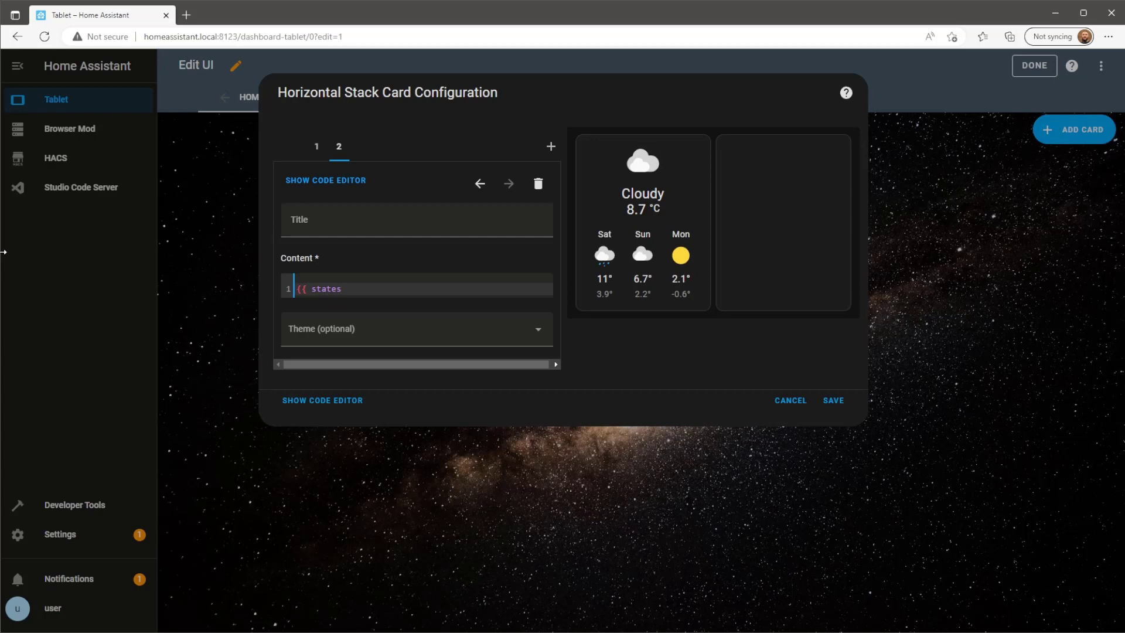
type("('sensor.time') }}")
key("Return")
key("Return")
key("Up")
key("Up")
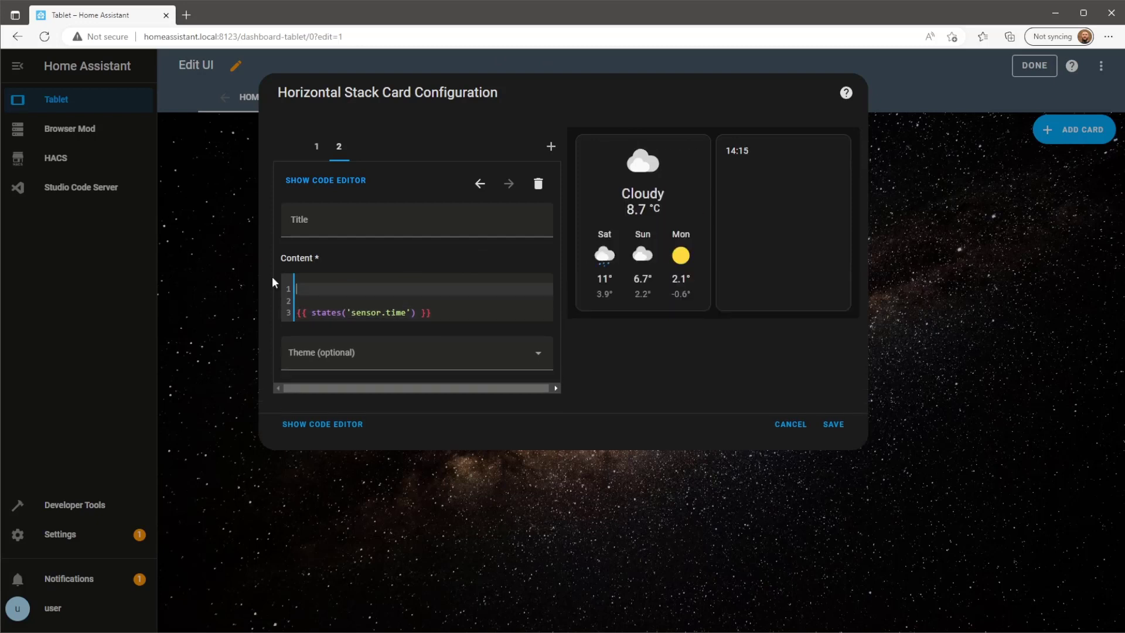
Format the time with <center><b><font size="9">, add <br> line breaks, and save the card.
type("<c>")
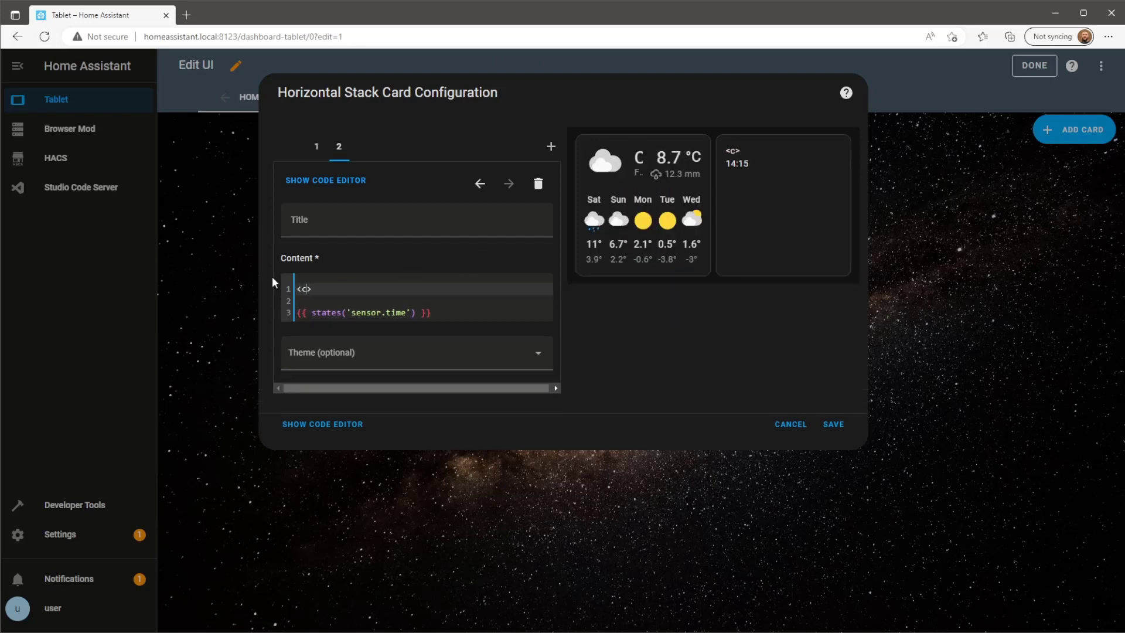
type("enter")
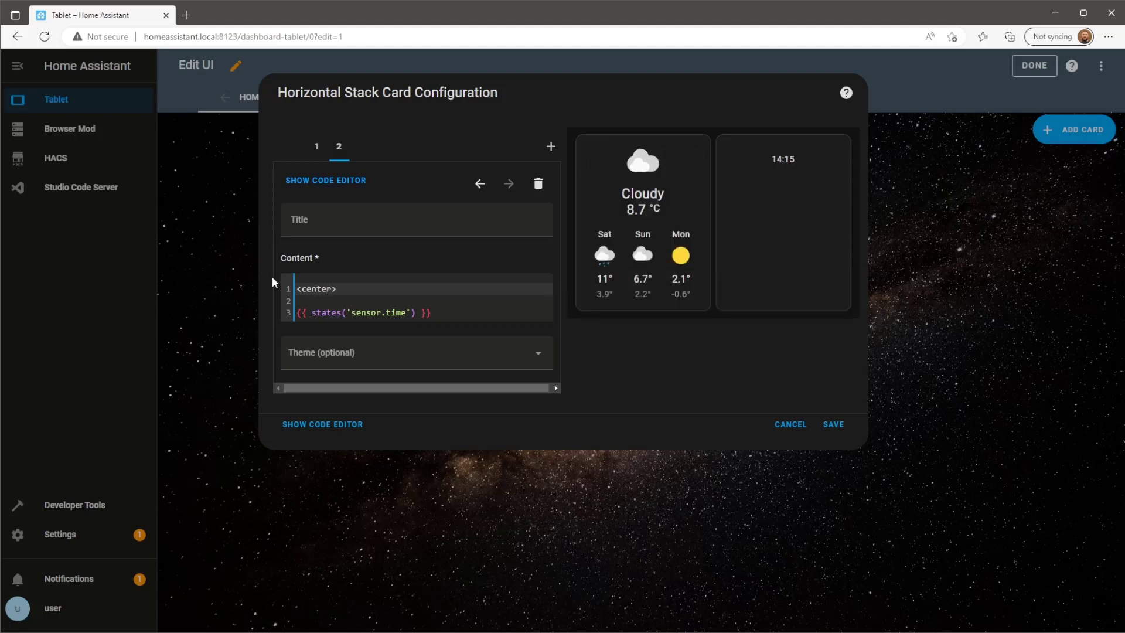
type("<b")
type("<>")
type("font ")
type("size")
type("=")
type("\"9\">")
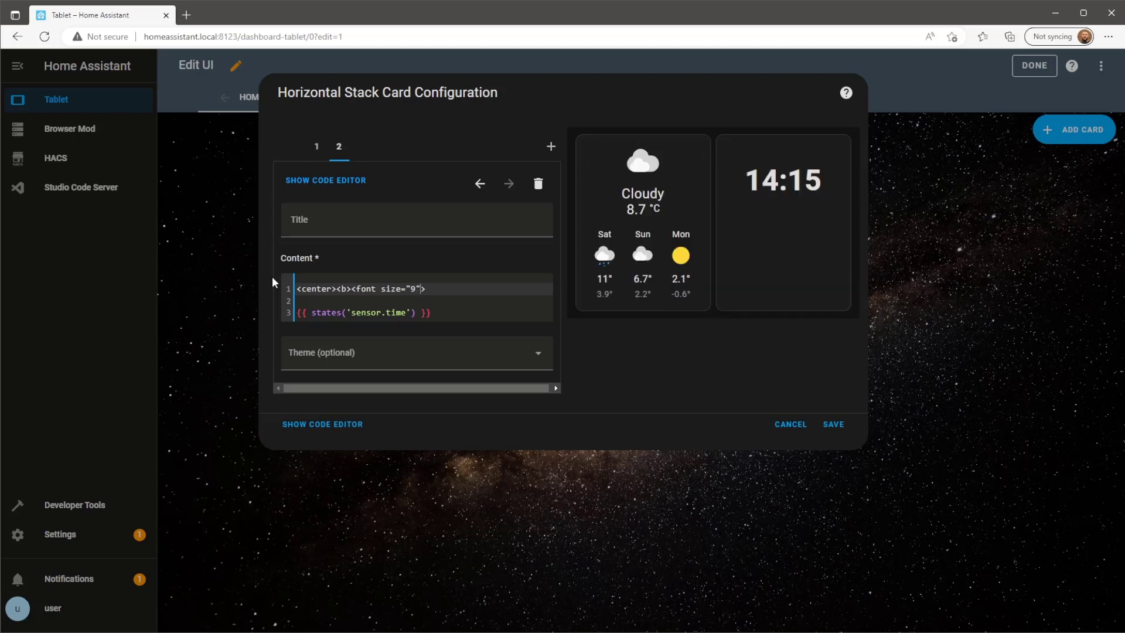
key("Down")
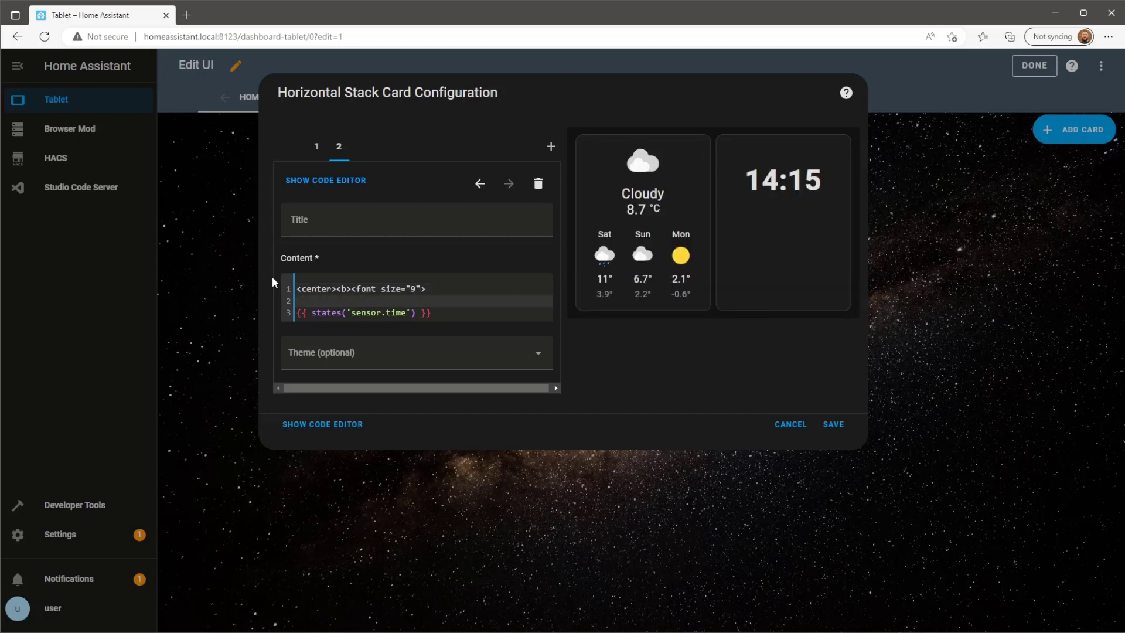
type("<")
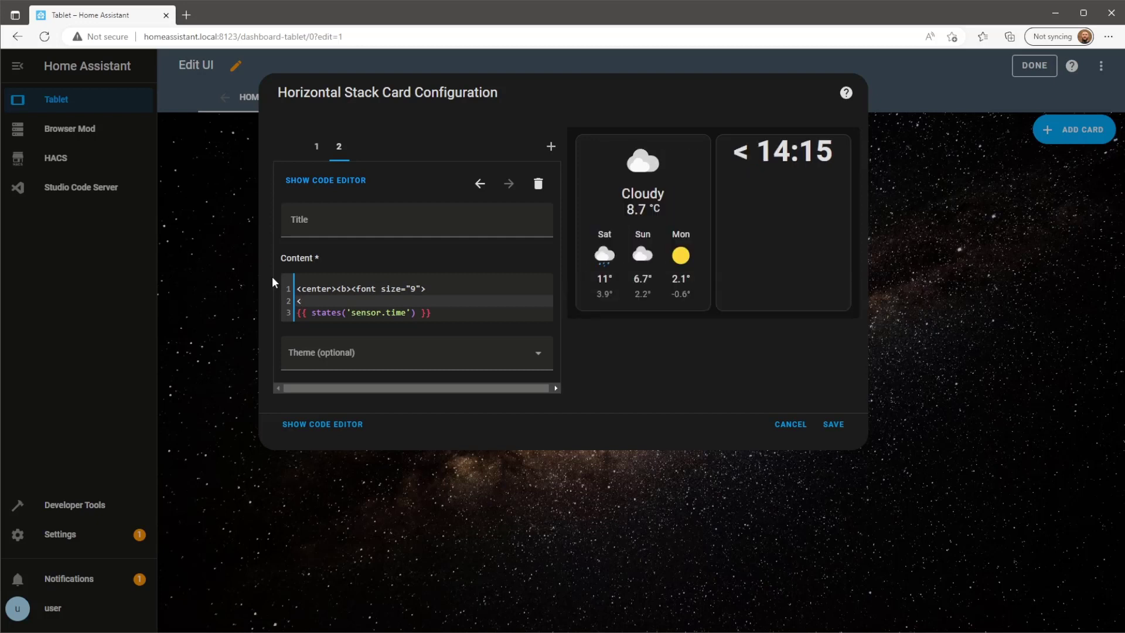
type("br>")
key("Return")
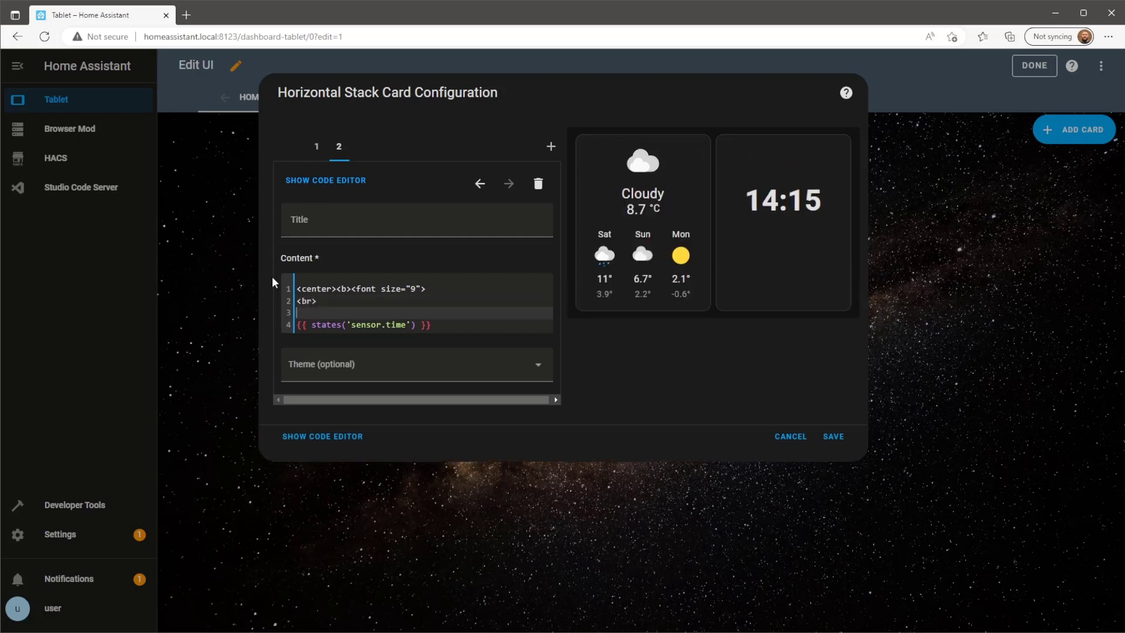
type("<br>")
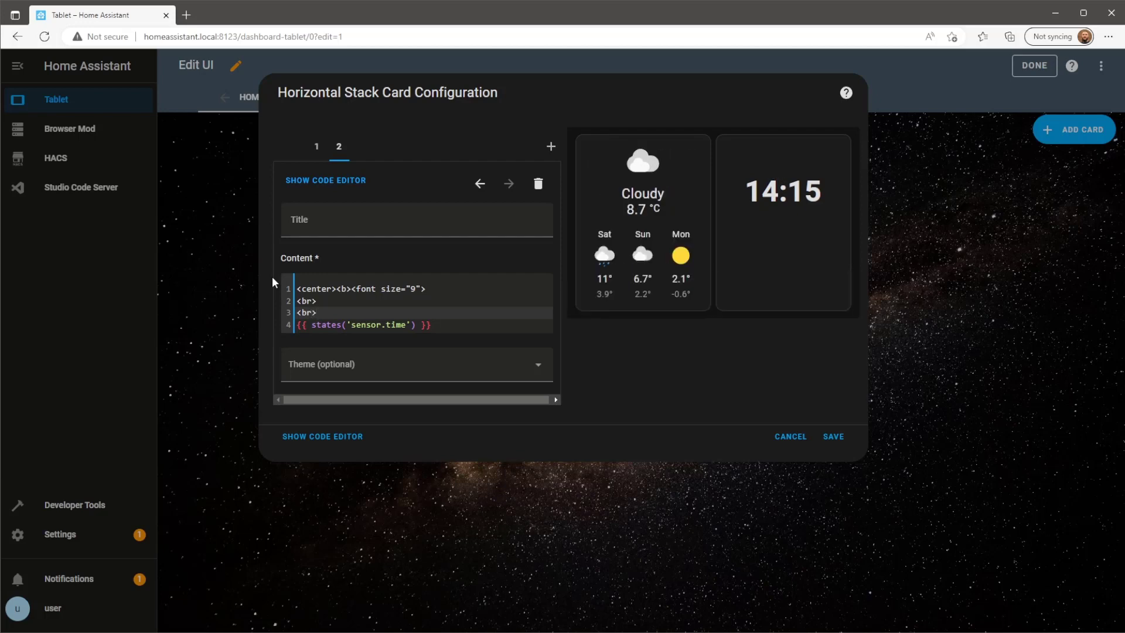
left_click(833, 438)
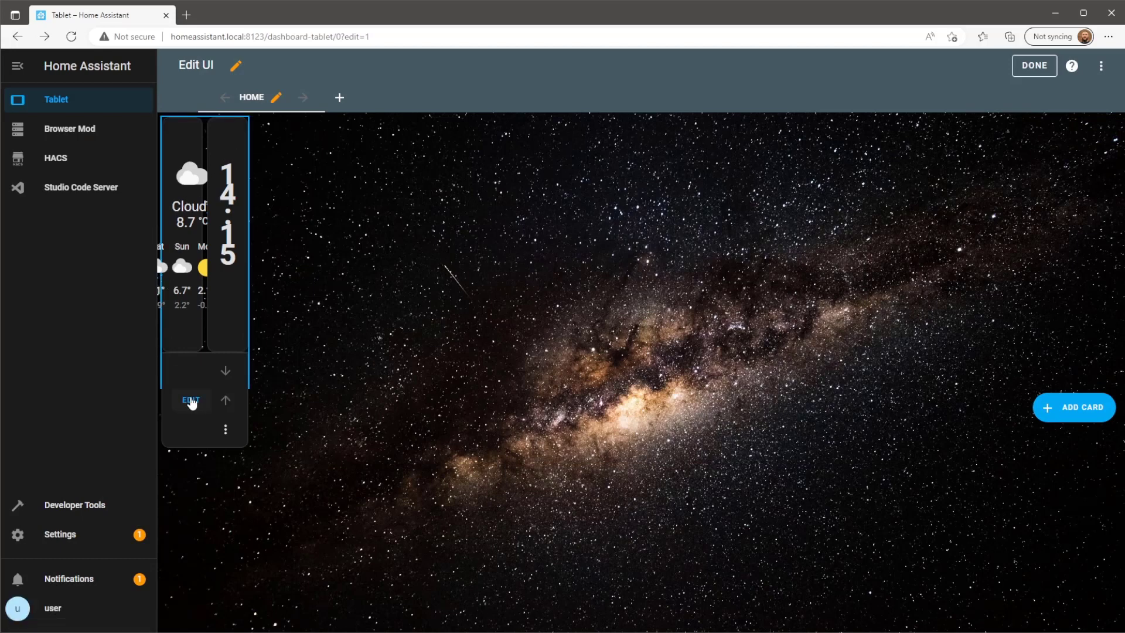
Paste the transparent, borderless card_mod style into the weather card's YAML.
left_click(191, 401)
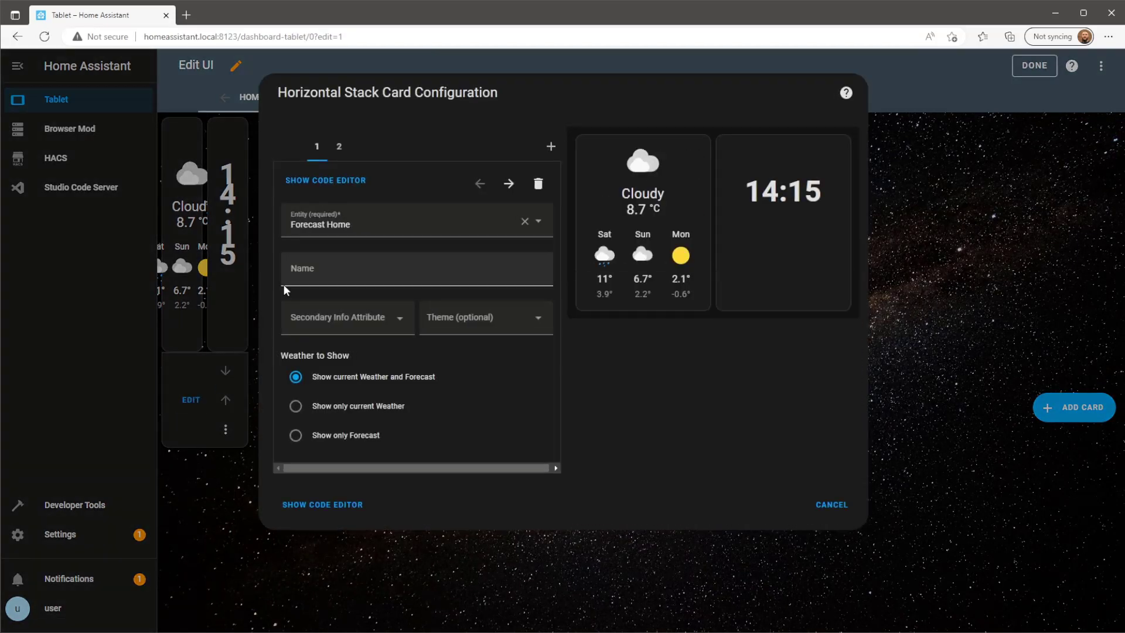
left_click(337, 183)
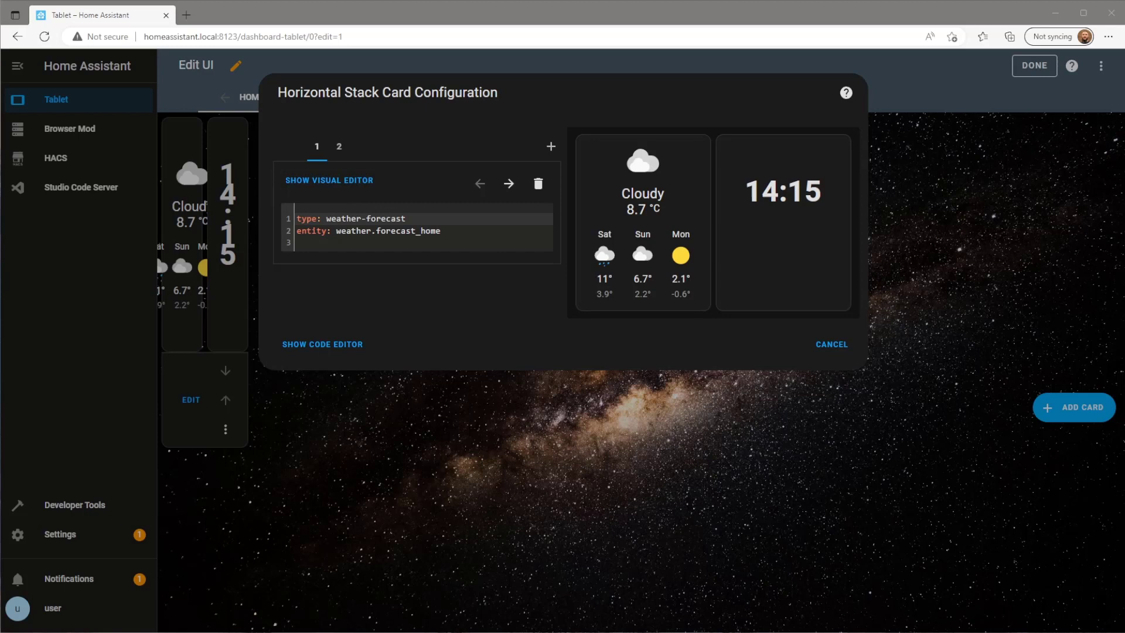
left_click(432, 243)
type("card_mod:   style: |     ha-card       {background: transparent;        border-style: none;")
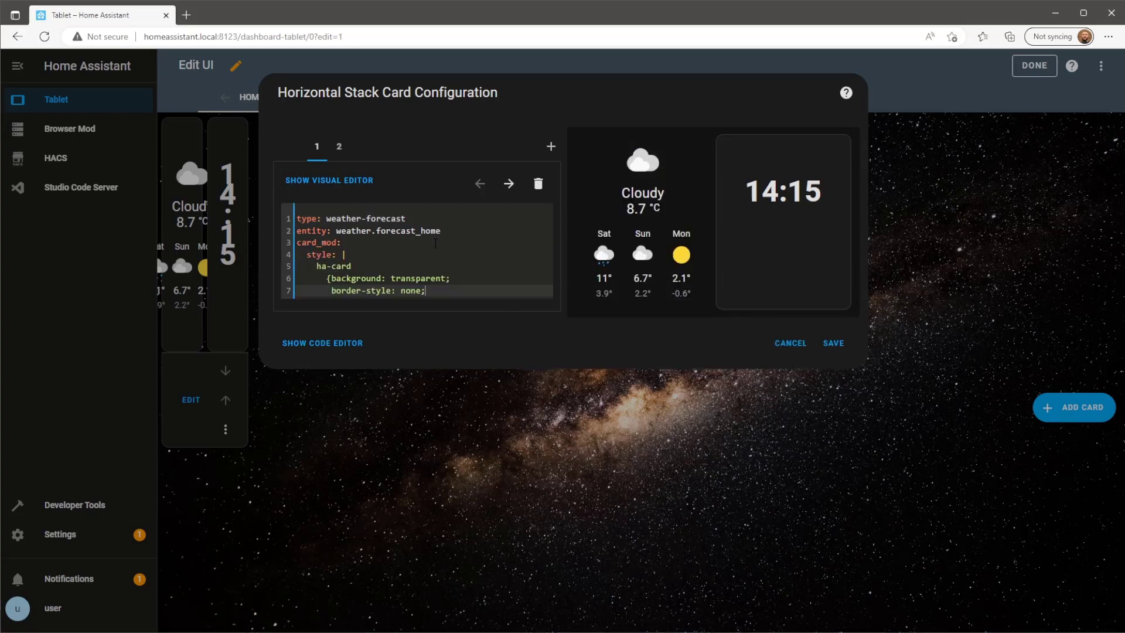
Paste the same card_mod style into the Markdown clock card's YAML, then view the stack's YAML.
left_click(340, 150)
left_click(329, 181)
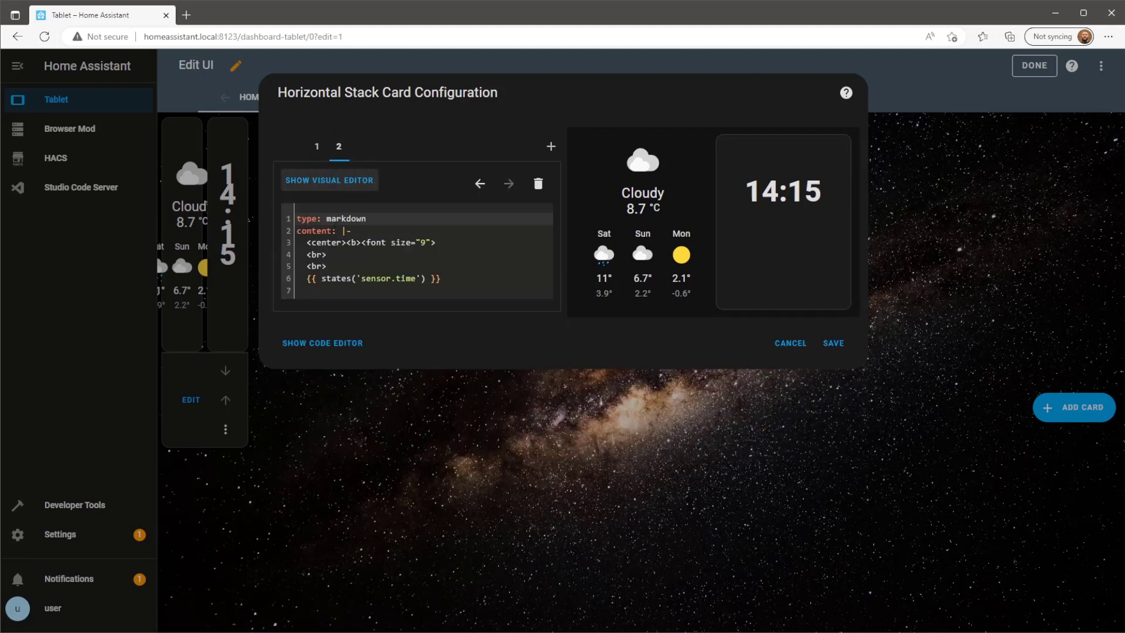
left_click(370, 292)
type("card_mod:   style: |     ha-card       {background: transparent;        border-style: none;")
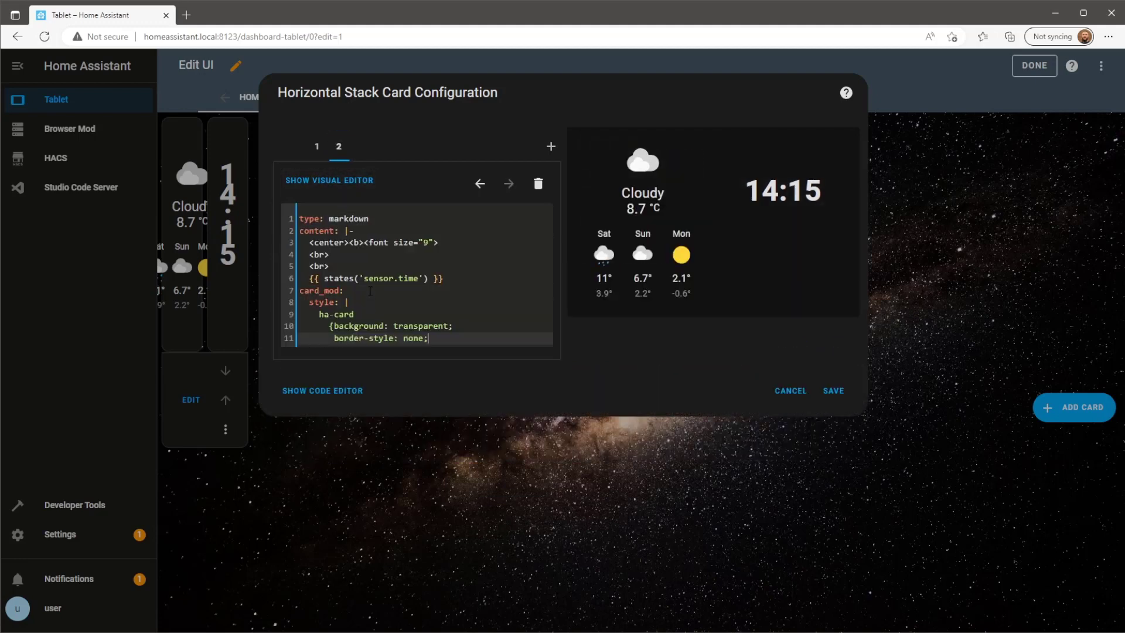
left_click(360, 394)
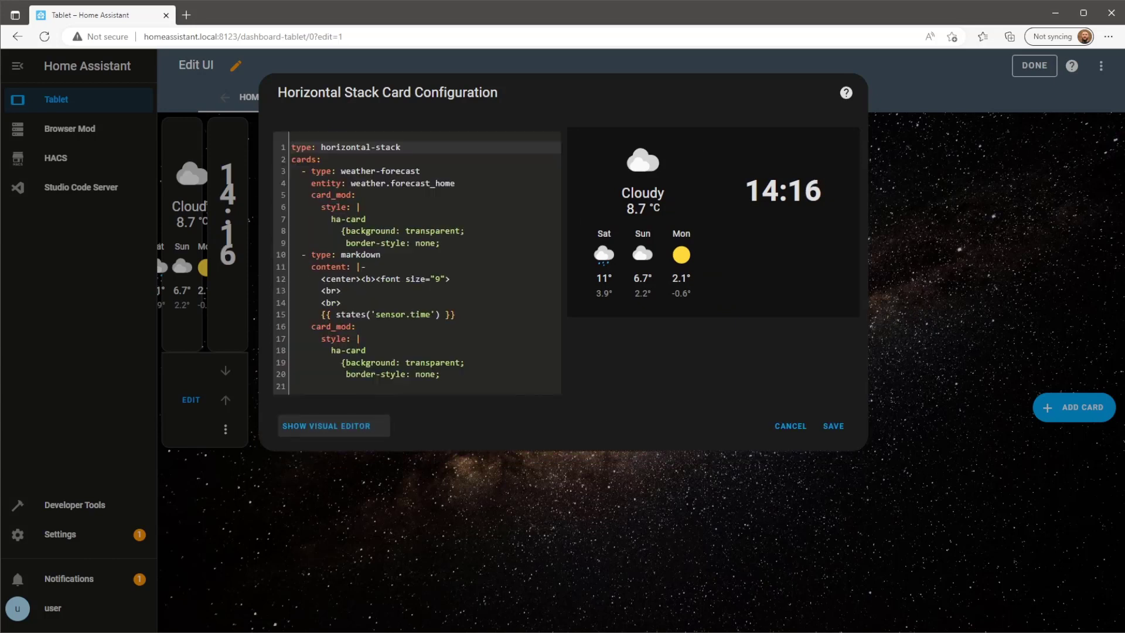
Add view_layout with grid-area: h1 to the stack YAML, save, and exit edit mode.
left_click(438, 387)
type("vi")
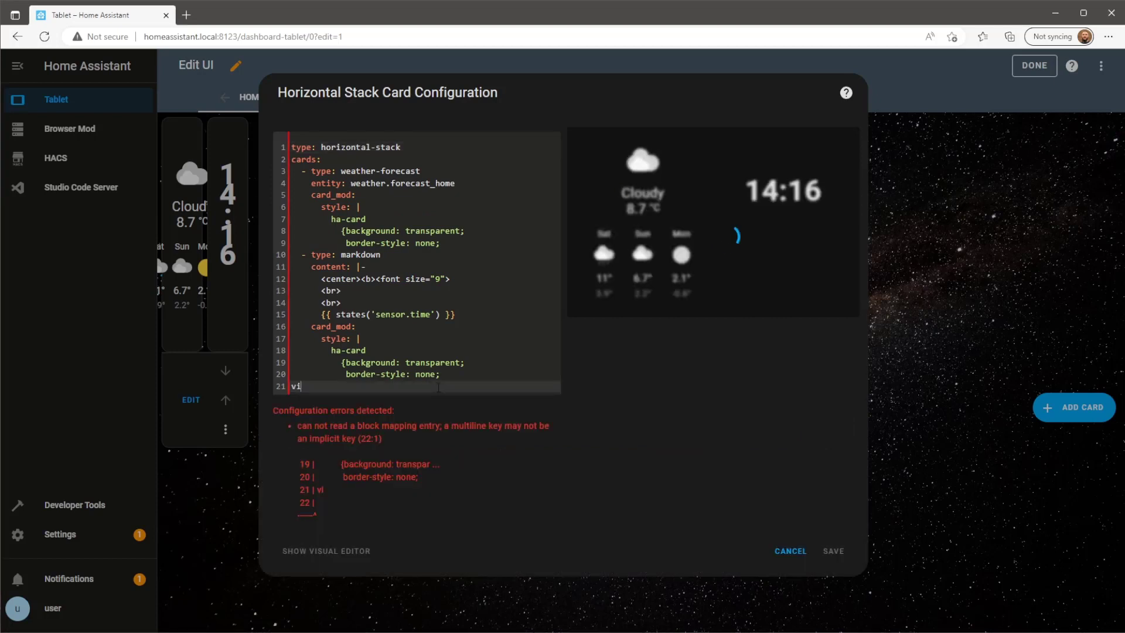
type("ew_layout:")
key("Return")
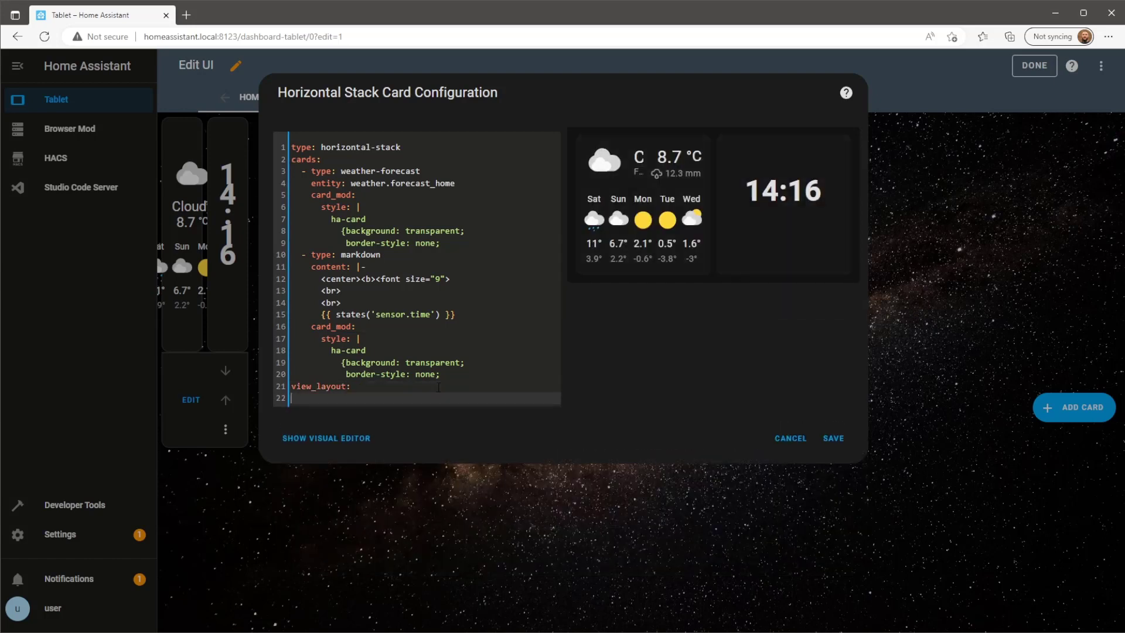
type("grid-area")
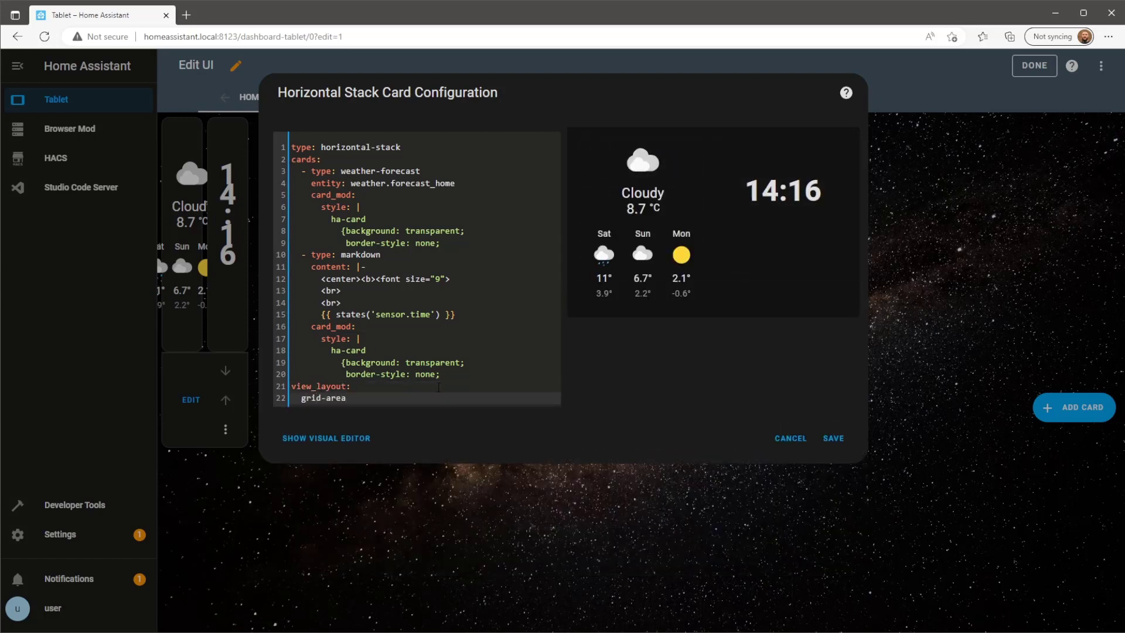
type(": h1")
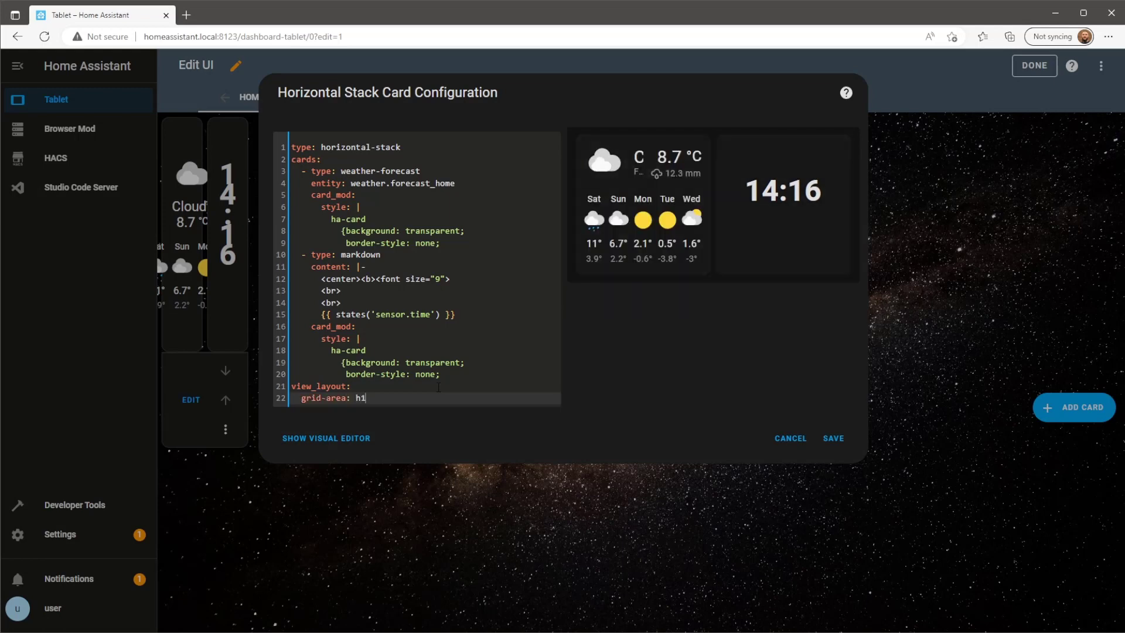
left_click(839, 439)
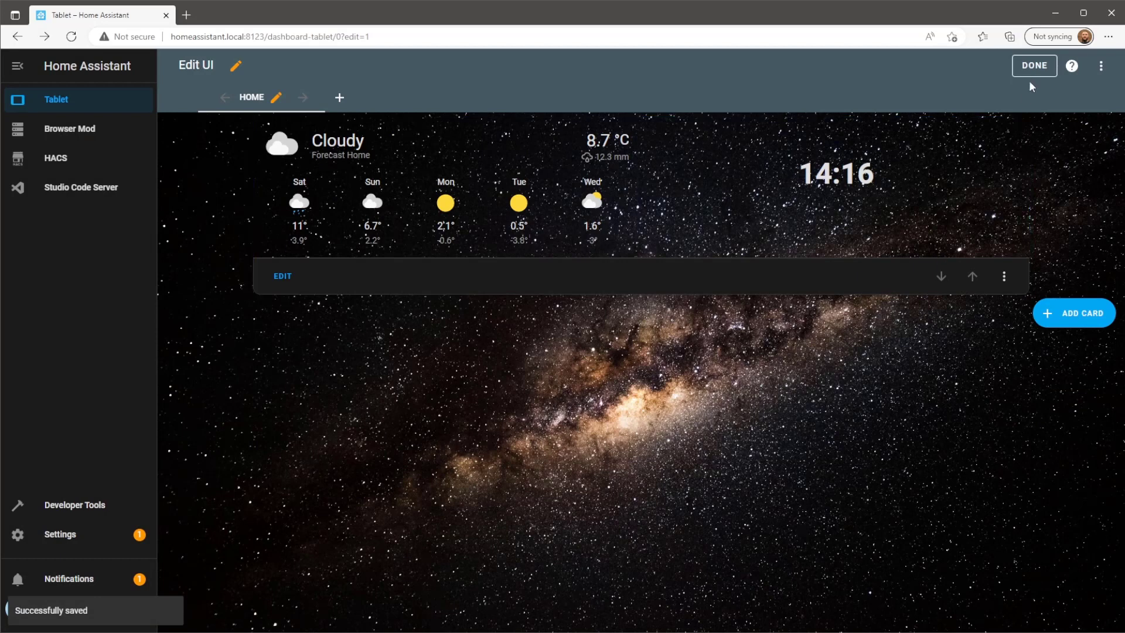
left_click(1035, 66)
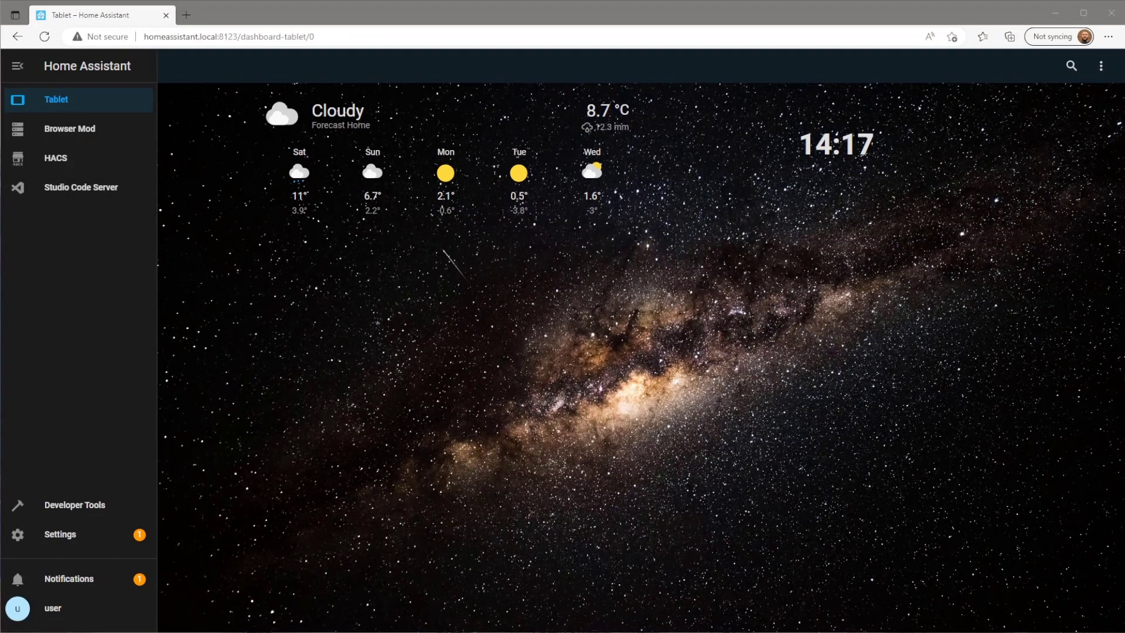
Download button-card from HACS Frontend repositories, reload, and return to the Tablet dashboard.
left_click(93, 165)
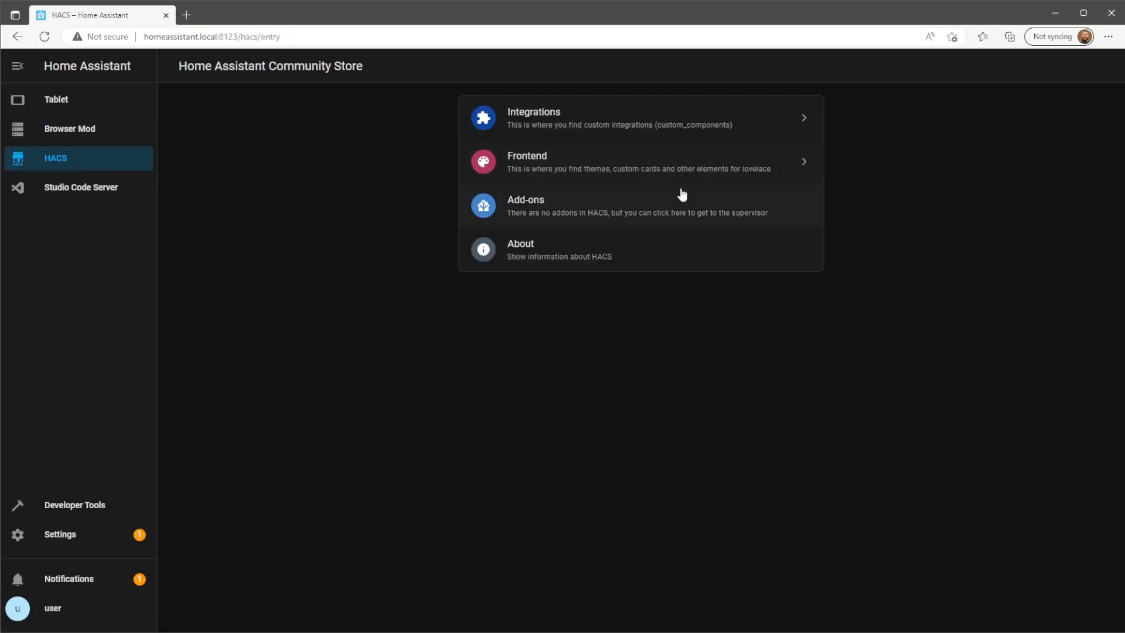
left_click(752, 169)
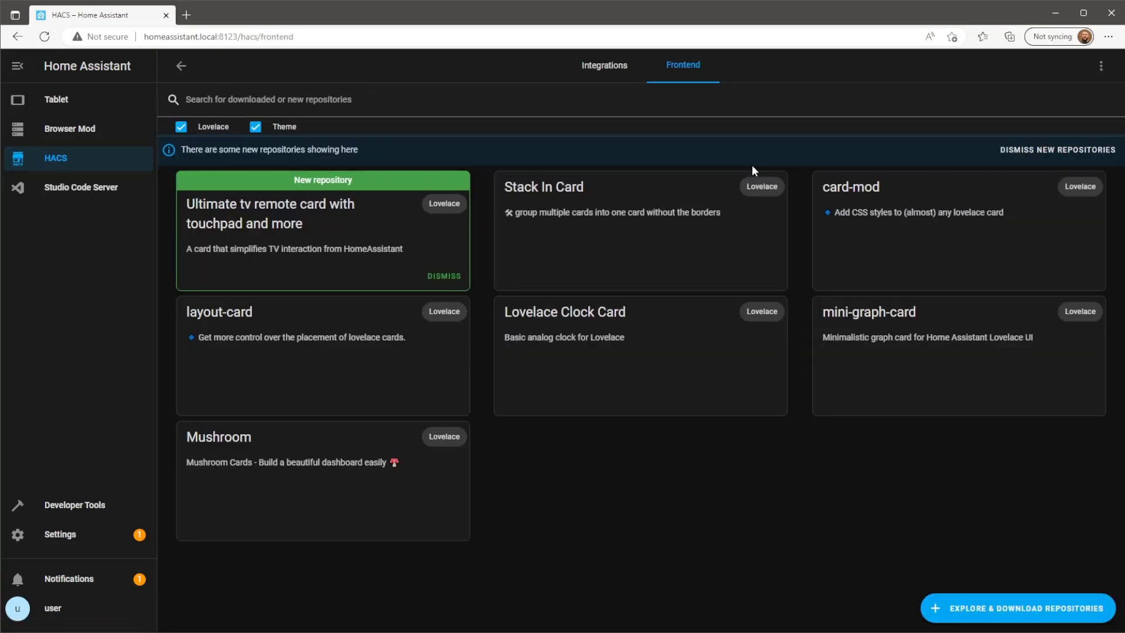
left_click(987, 609)
left_click_drag(463, 302, 394, 301)
type("button")
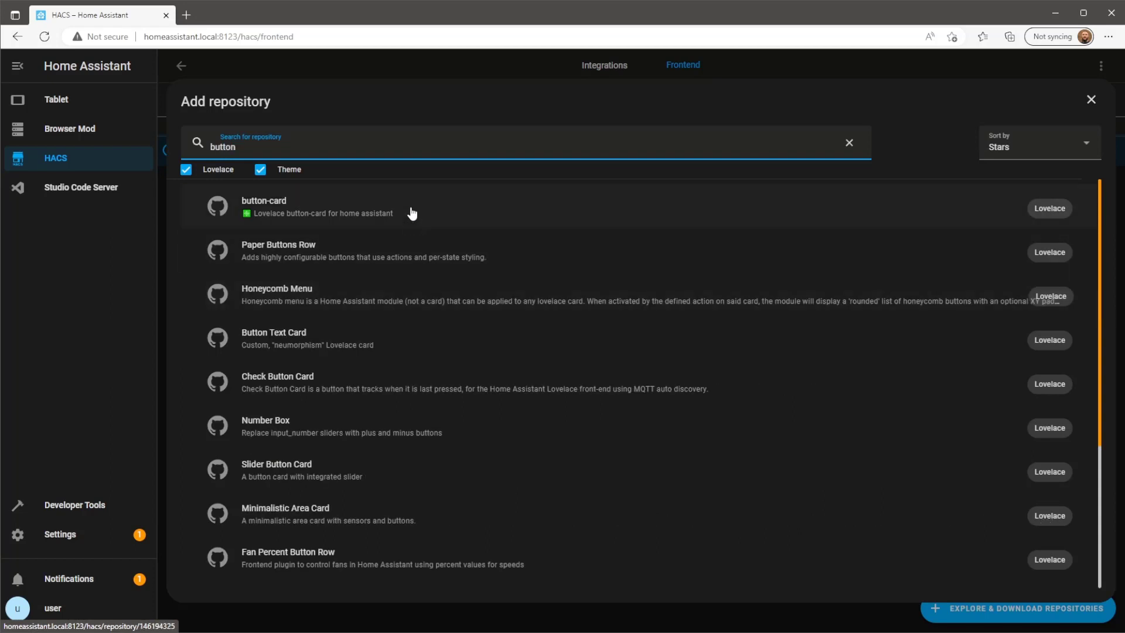
left_click(465, 210)
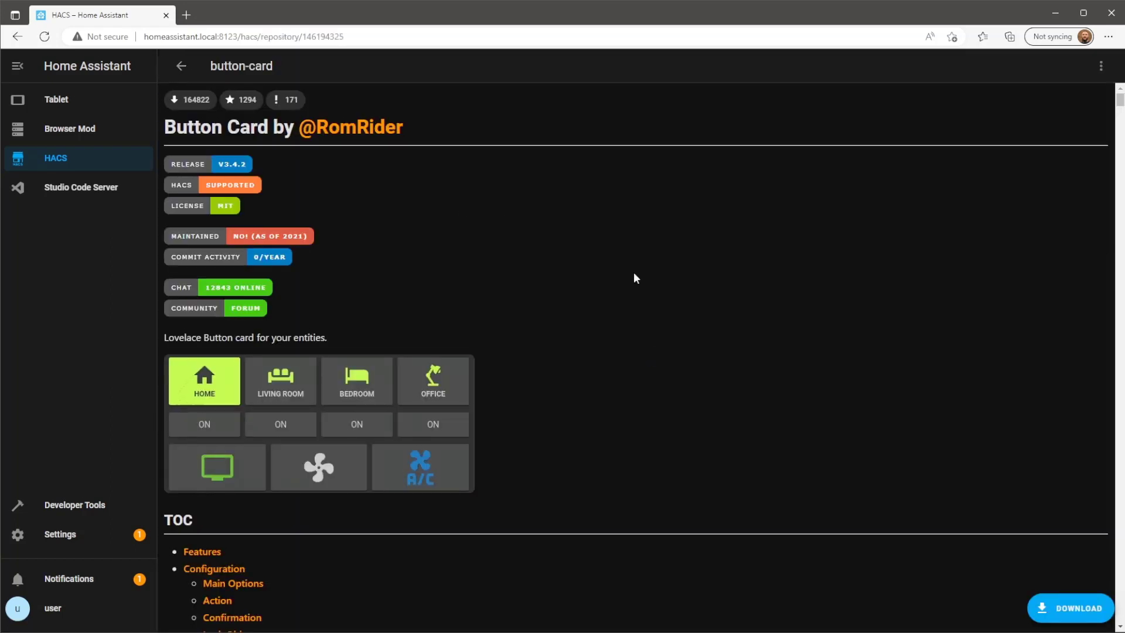
left_click(1070, 609)
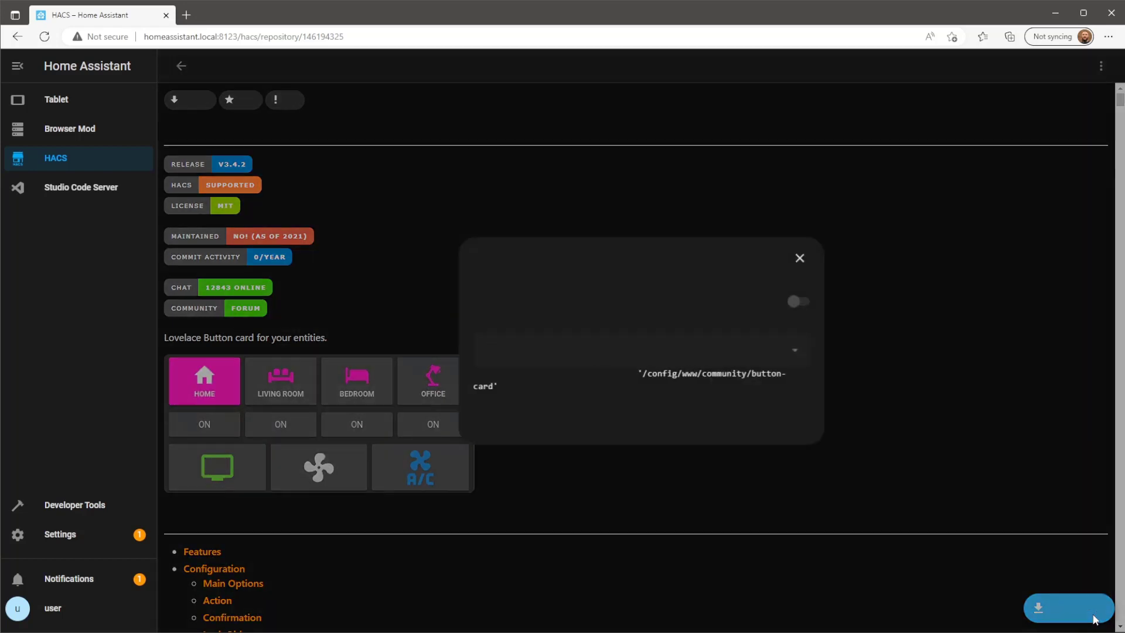
left_click(775, 419)
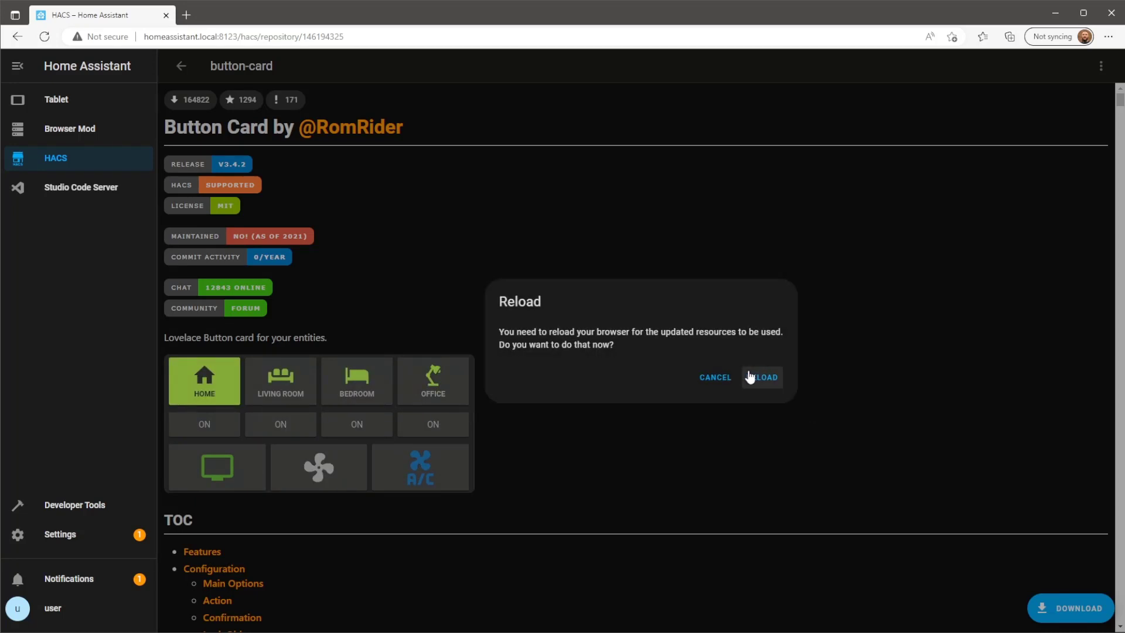
left_click(763, 379)
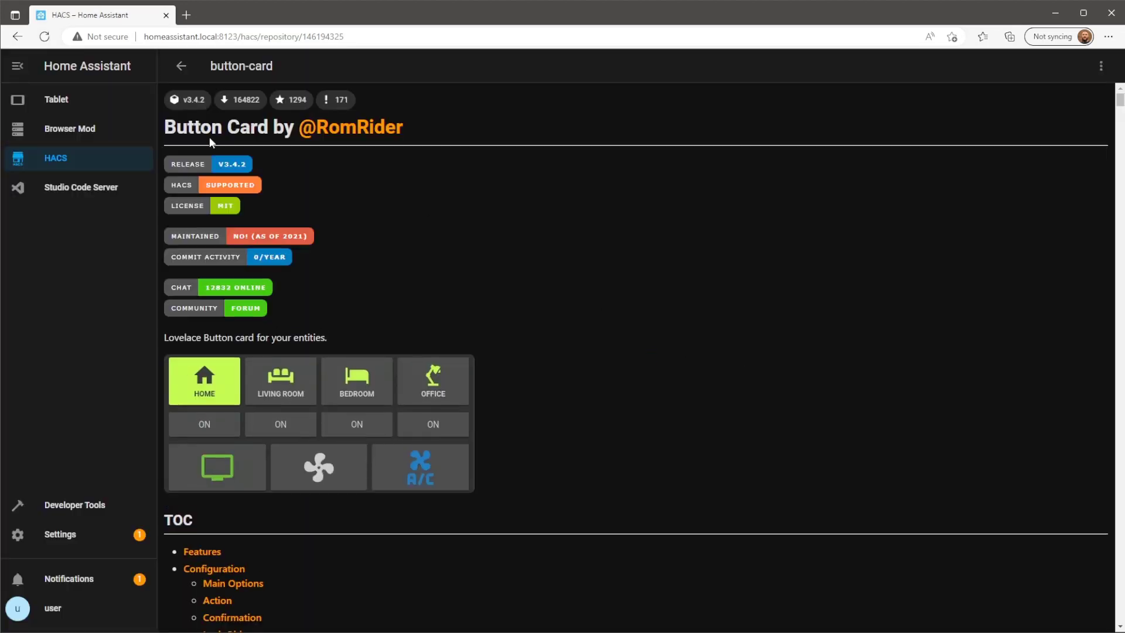
left_click(88, 106)
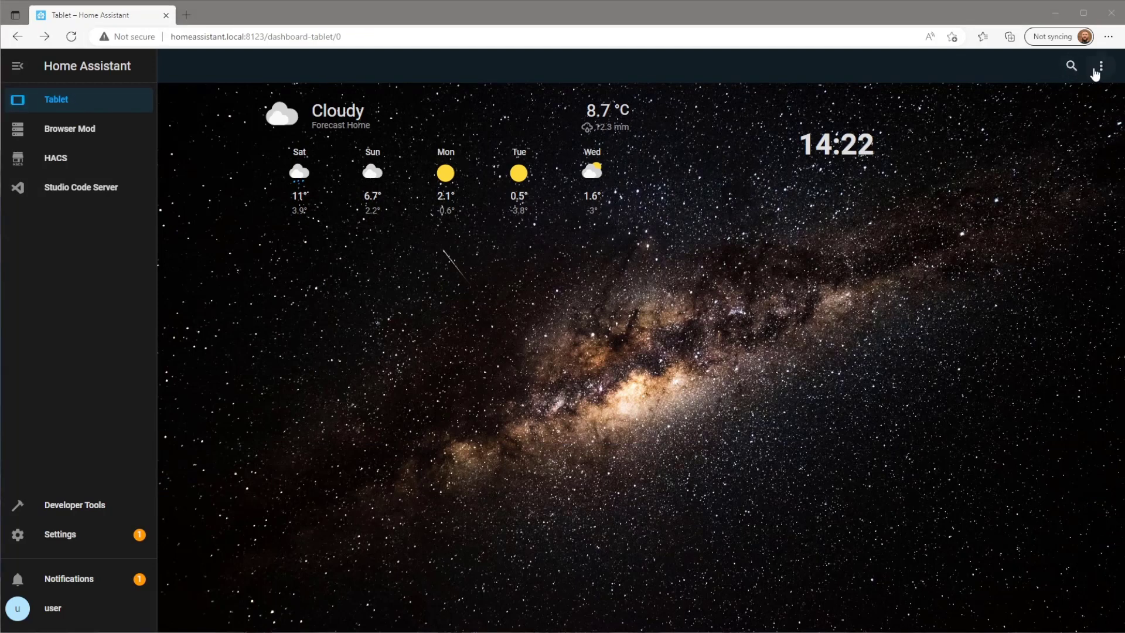
Enter dashboard edit mode and add a new Grid card to the Home view.
left_click(1102, 68)
left_click(1085, 112)
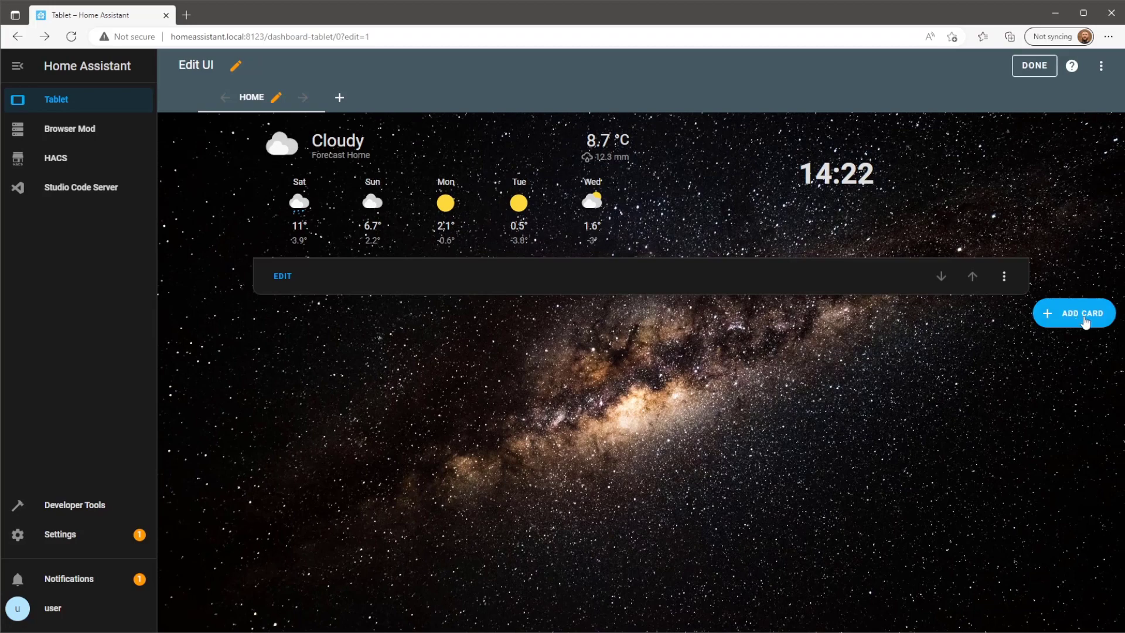
left_click(1069, 315)
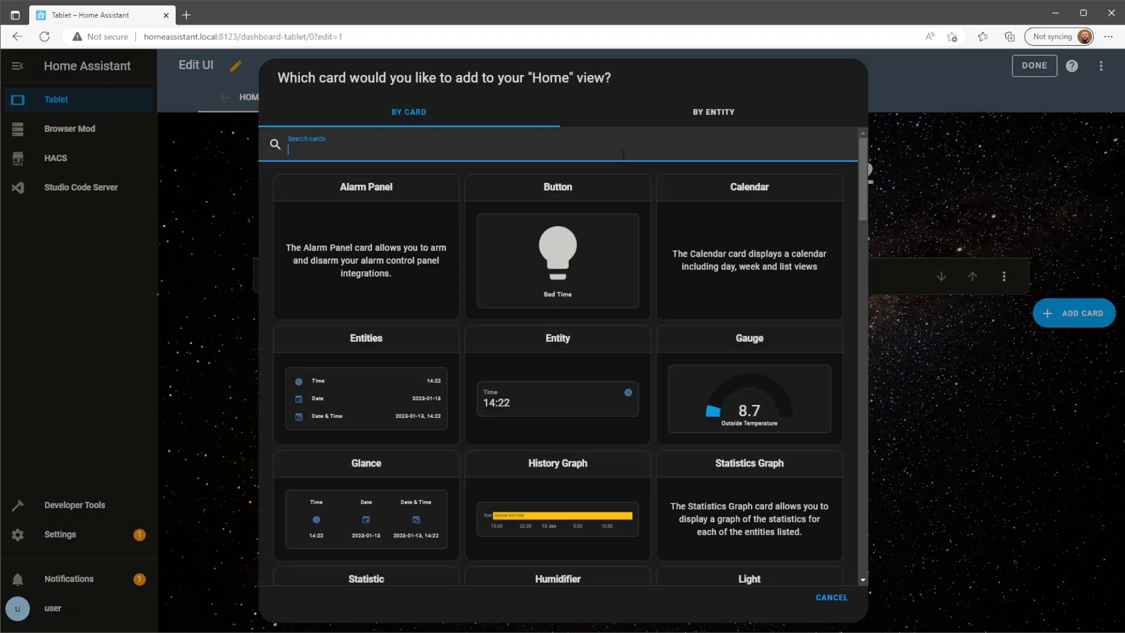
type("grid")
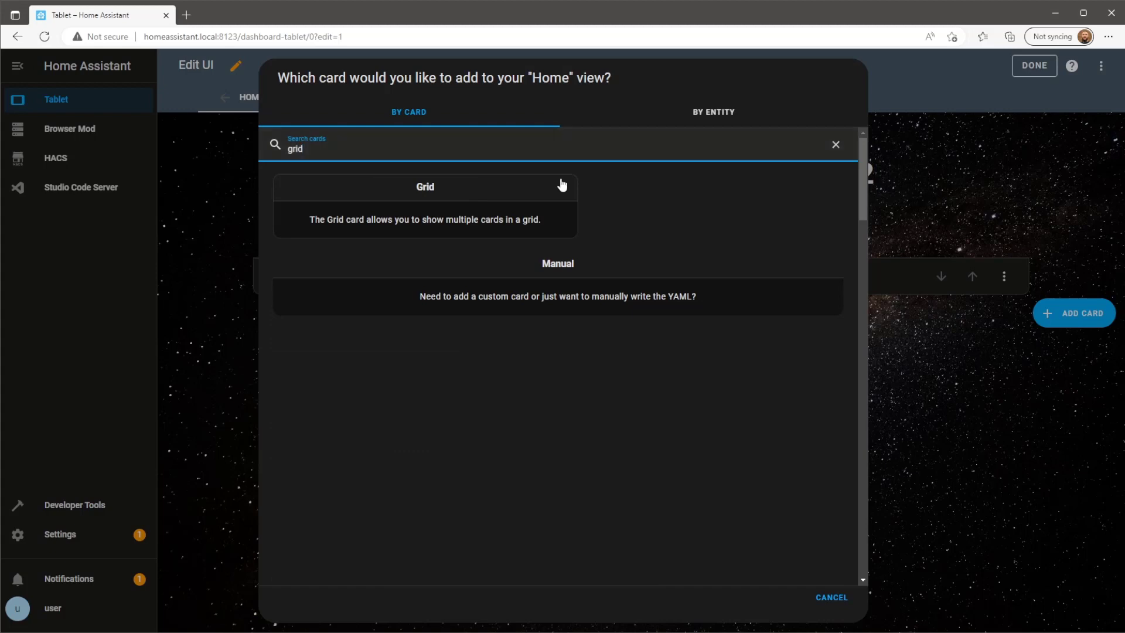
left_click(548, 207)
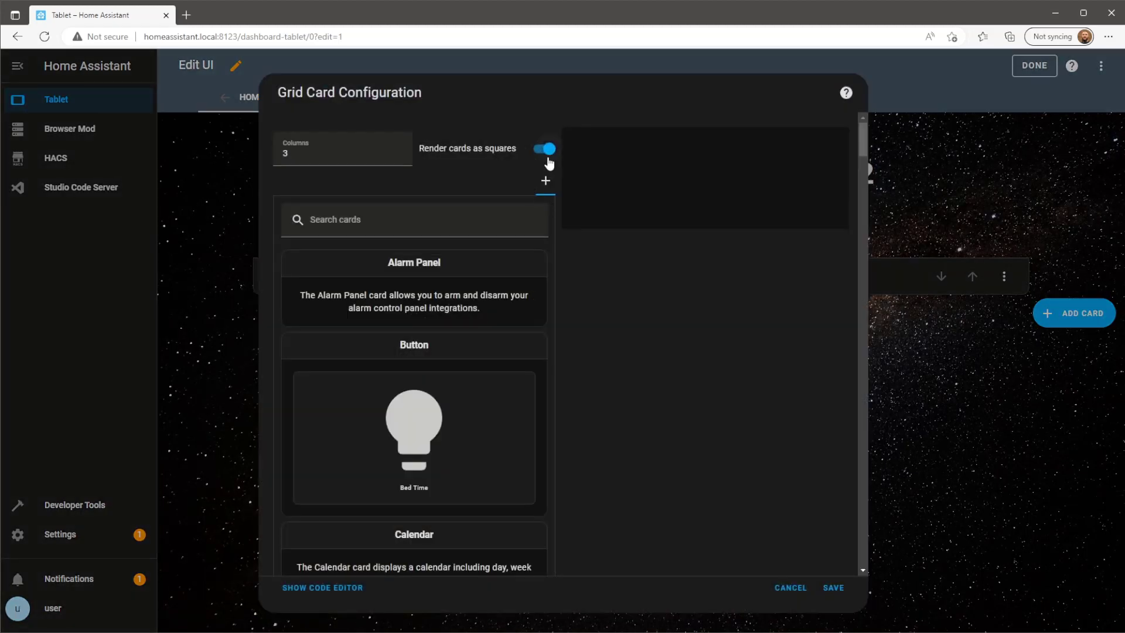
Turn off square rendering, set Columns to 1, and add a Custom: Button-Card inside.
left_click(547, 154)
double_click(297, 153)
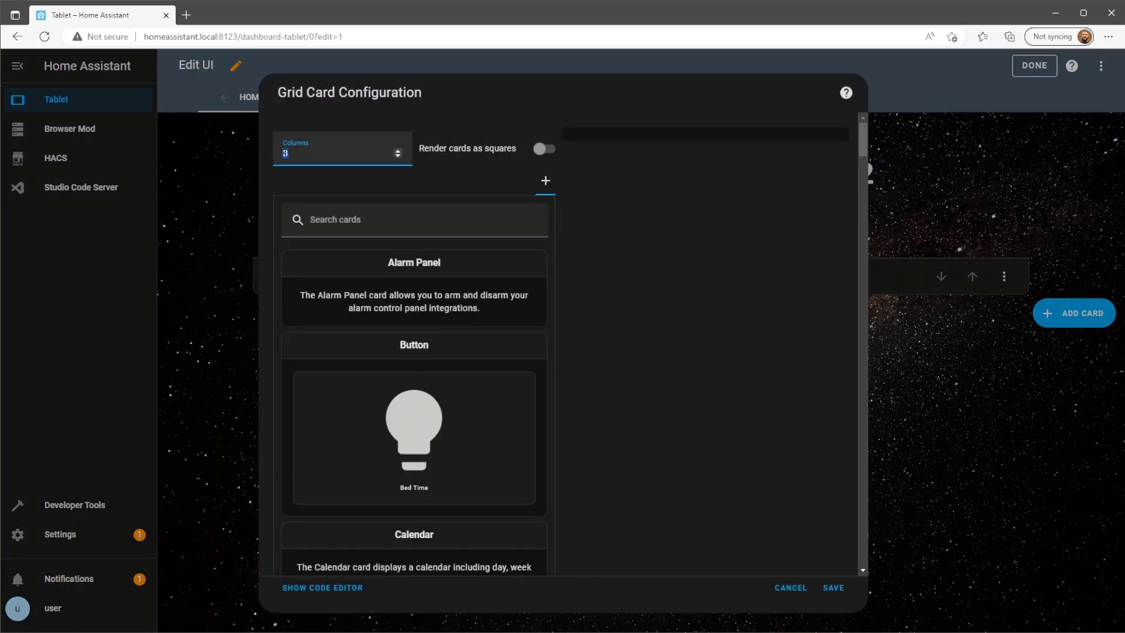
type("1")
left_click(415, 226)
type("butt")
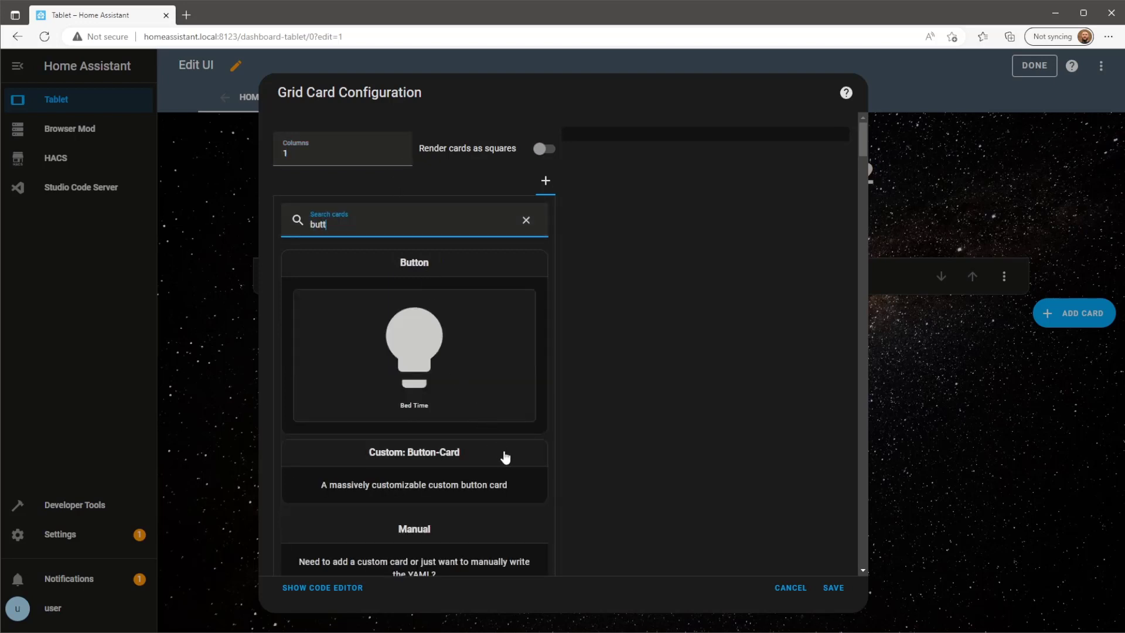
left_click(506, 455)
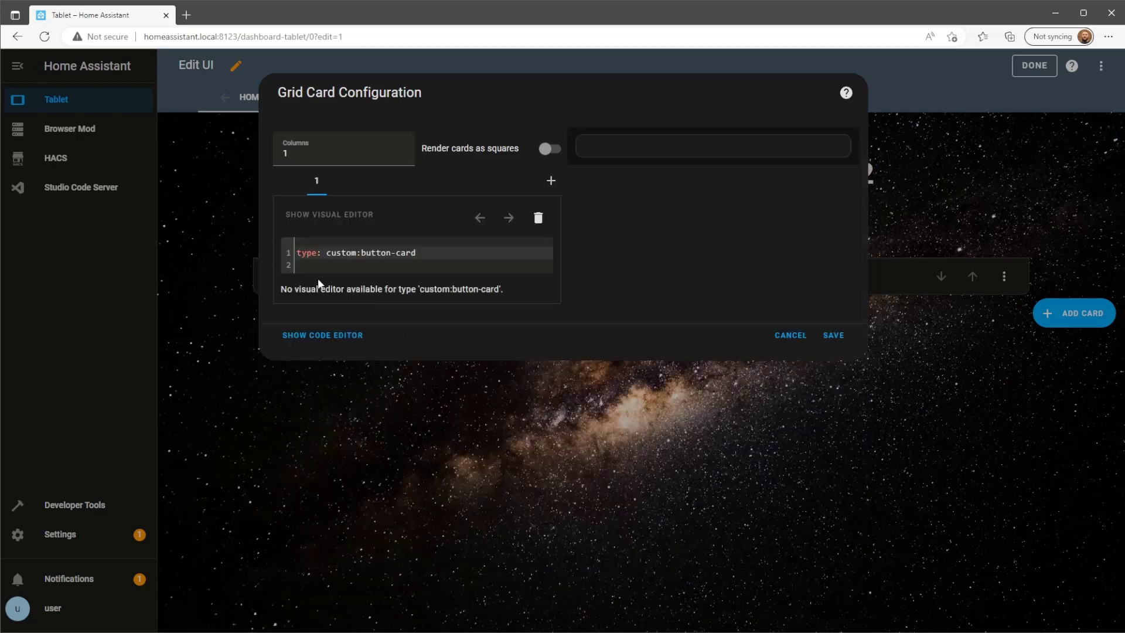
Replace the button-card type line with the Cameras YAML, including its colour and mdi:cctv icon.
left_click_drag(305, 266, 290, 252)
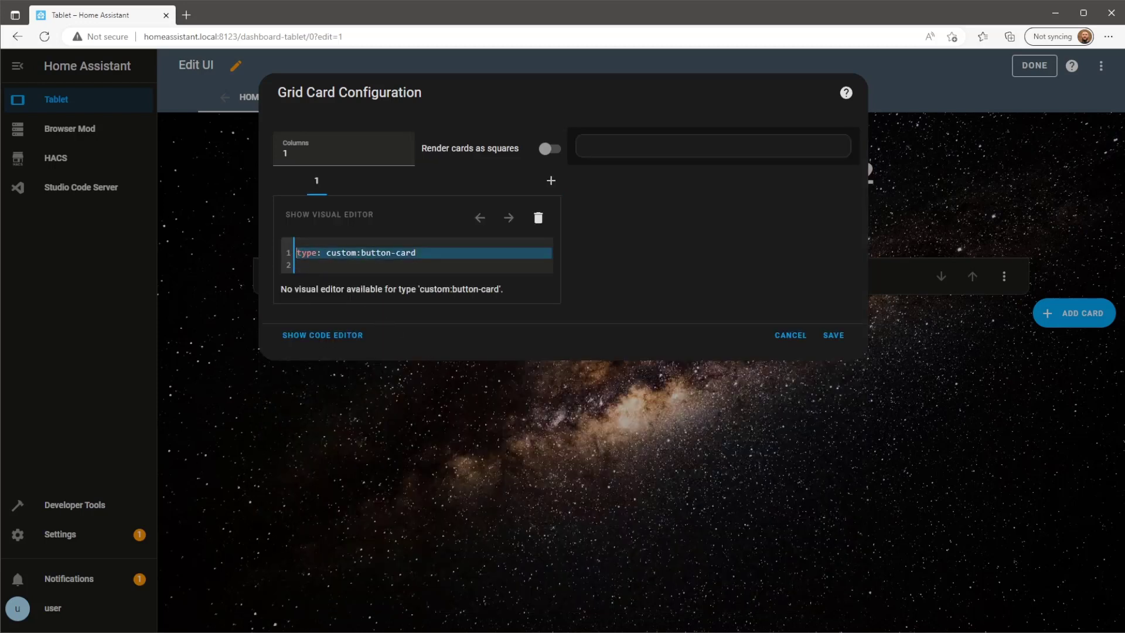
key("ctrl+v")
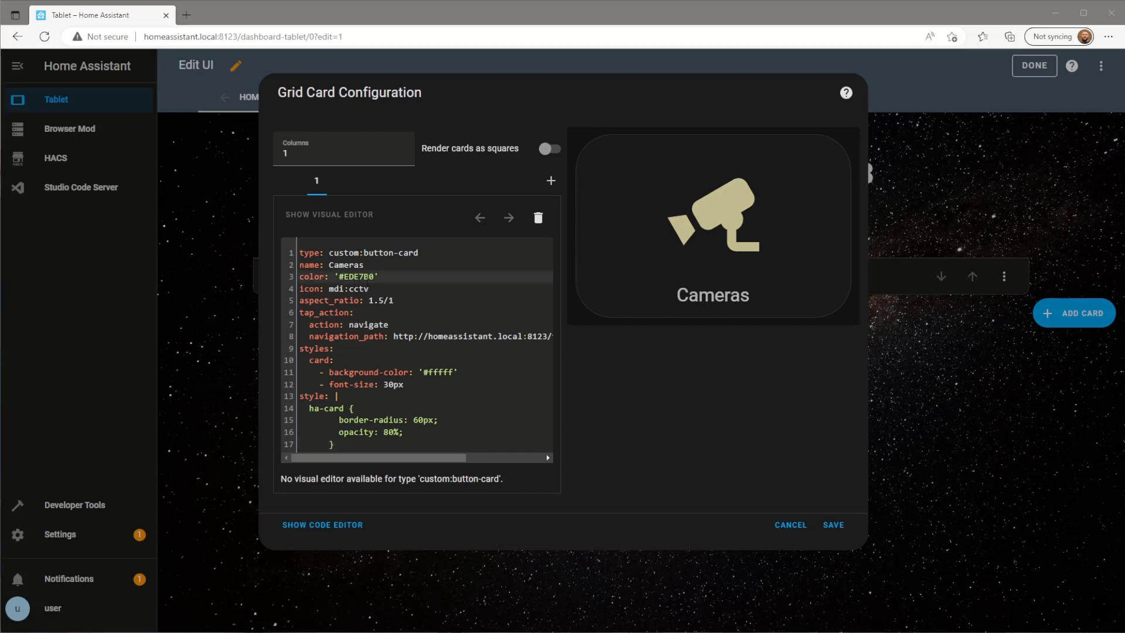
left_click(372, 278)
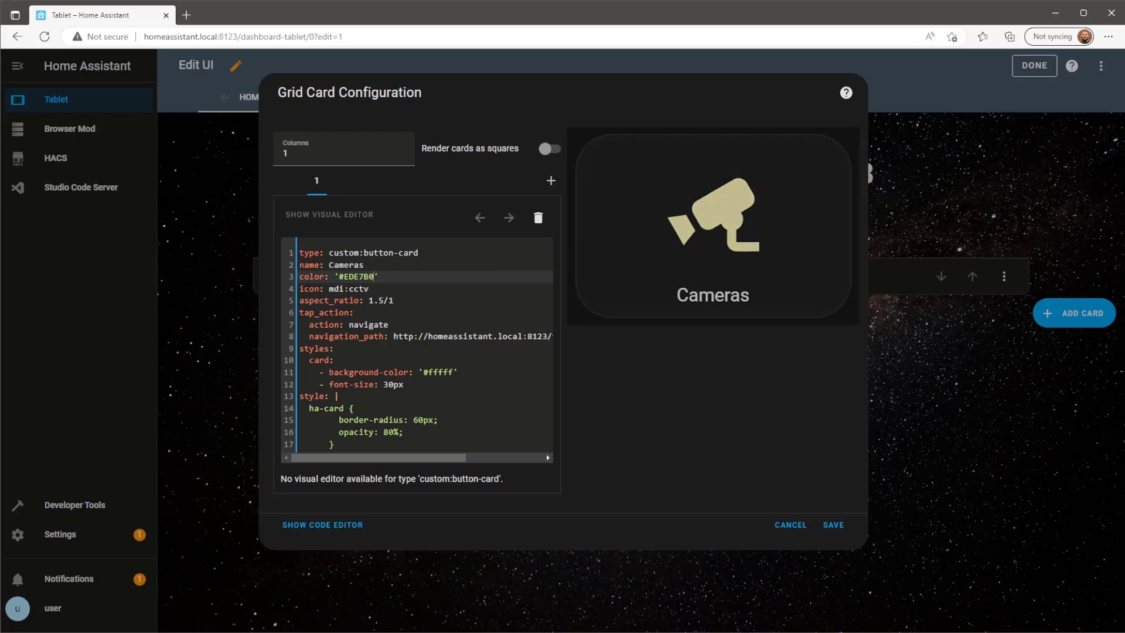
left_click_drag(370, 289, 365, 289)
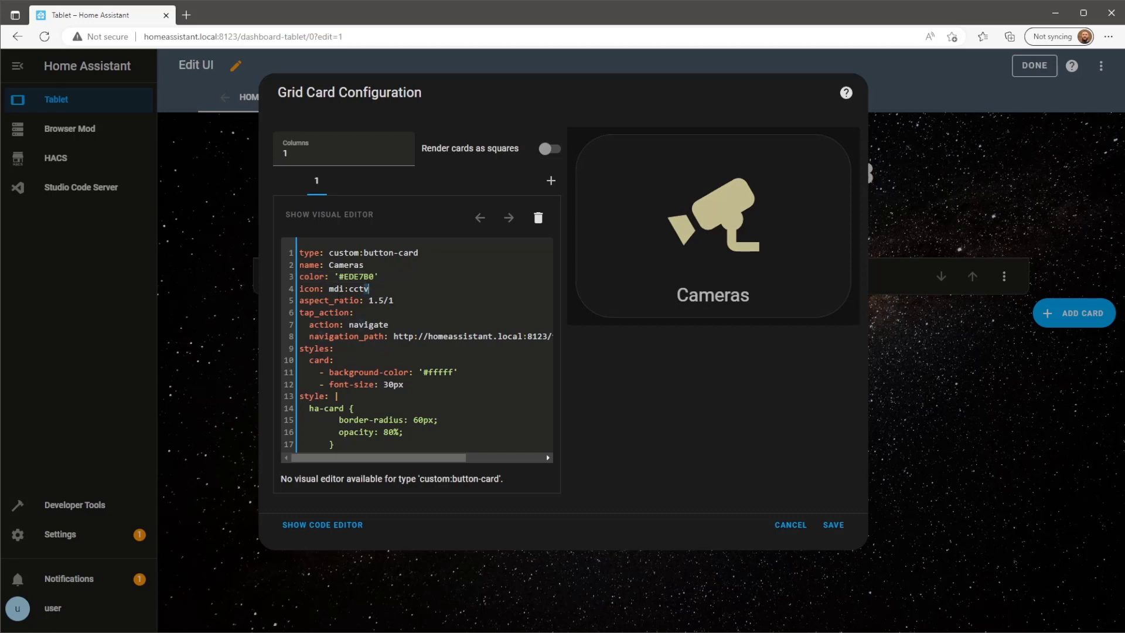
Review the 1.5/1 aspect ratio, navigate action to /tablet-dashboard/cameras, and styles section.
left_click(405, 300)
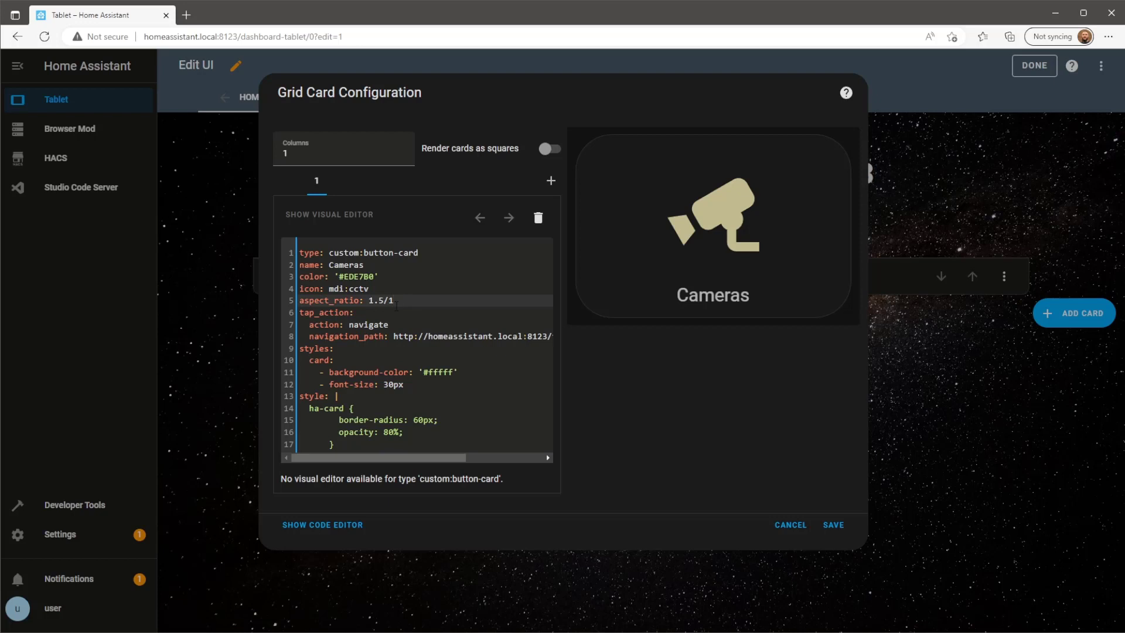
left_click(393, 324)
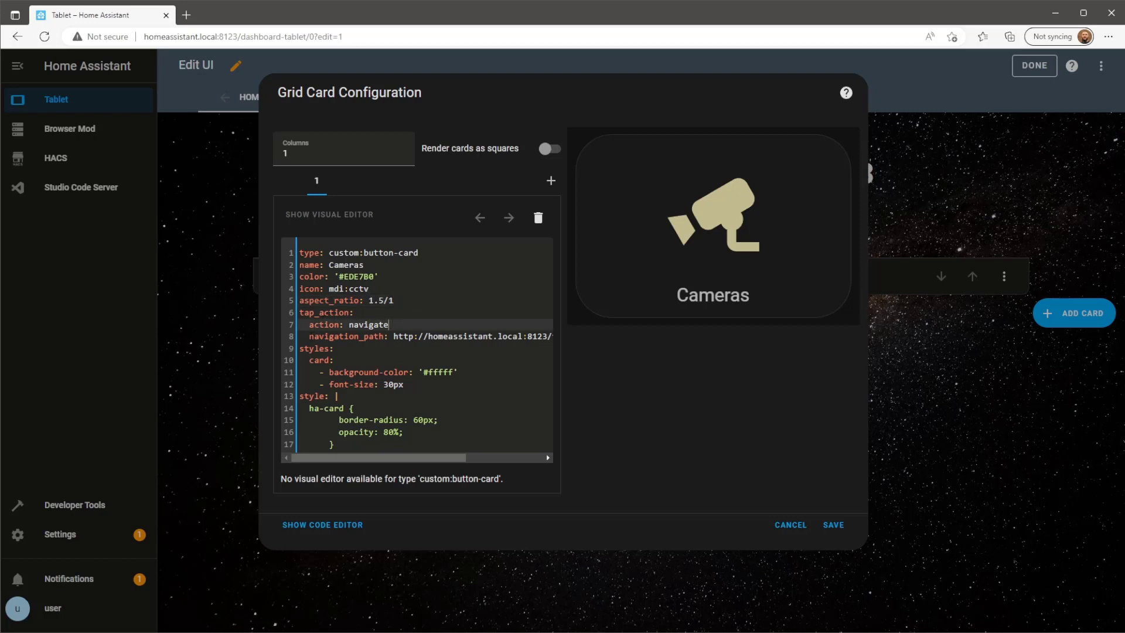
left_click(309, 336)
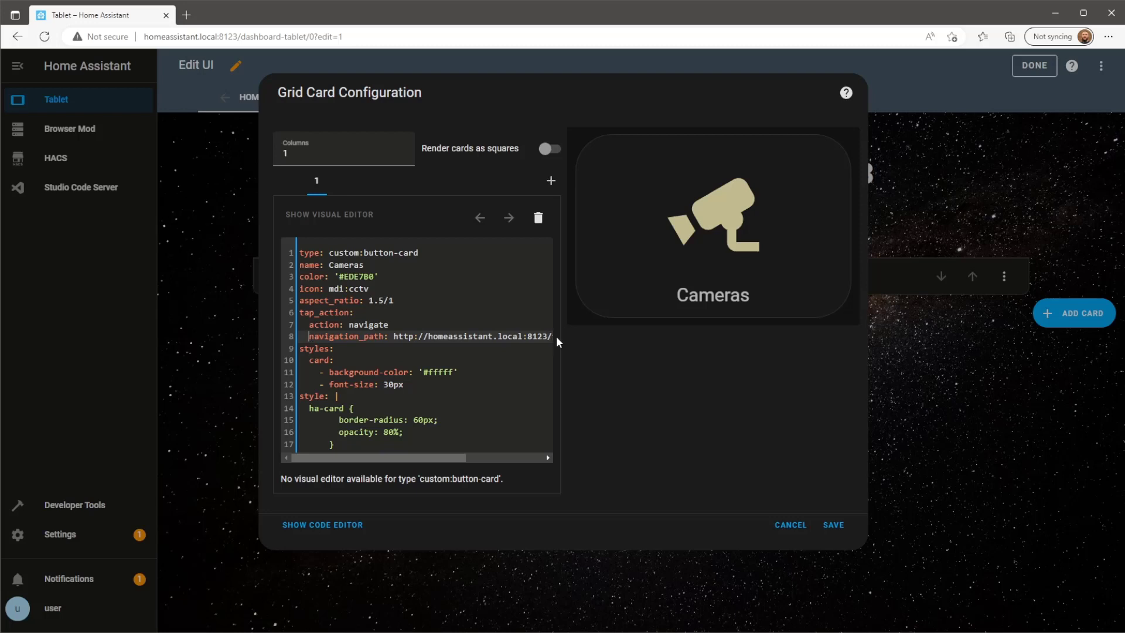
left_click_drag(393, 336, 593, 345)
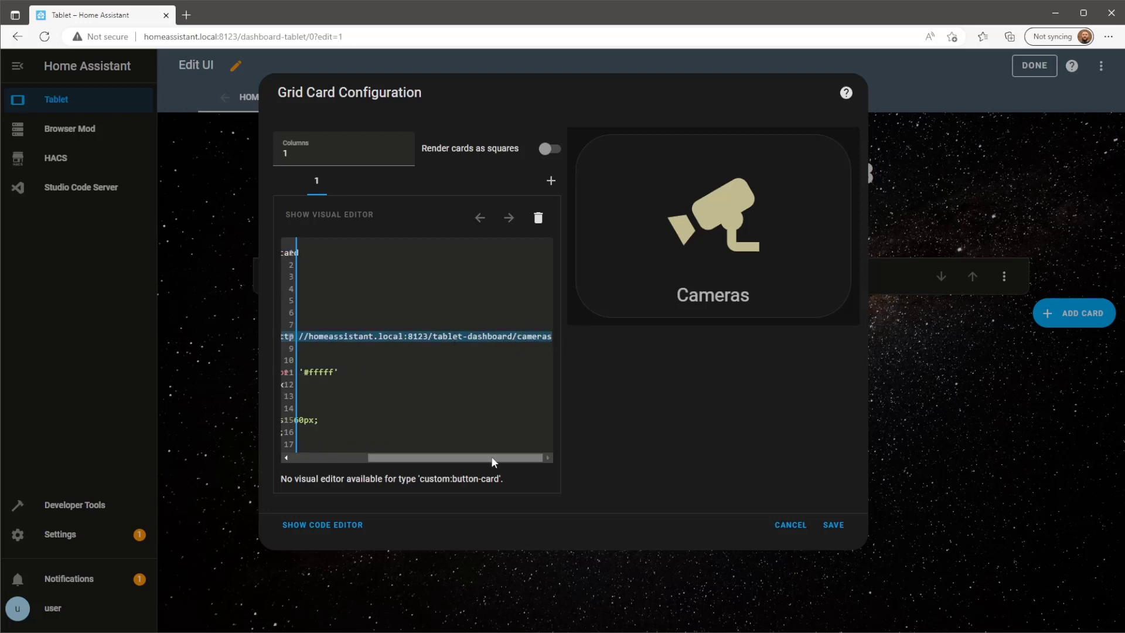
left_click_drag(492, 456, 415, 457)
left_click(340, 349)
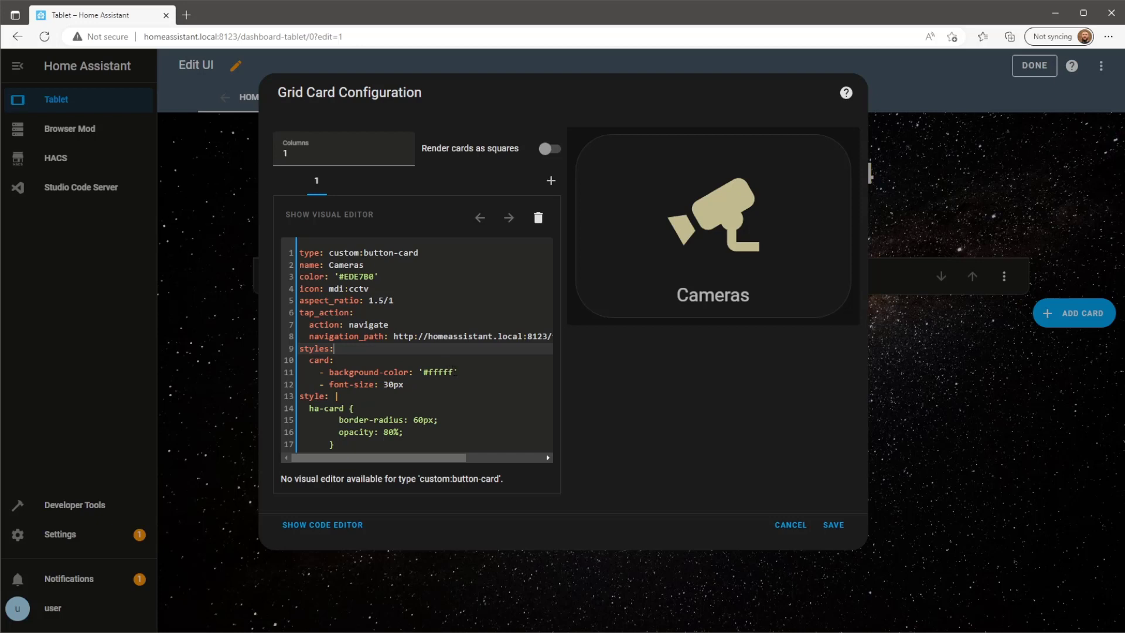
Try temporary edits to the background colour, 30px label font size and corner radius in the YAML.
left_click(455, 372)
key("BackSpace")
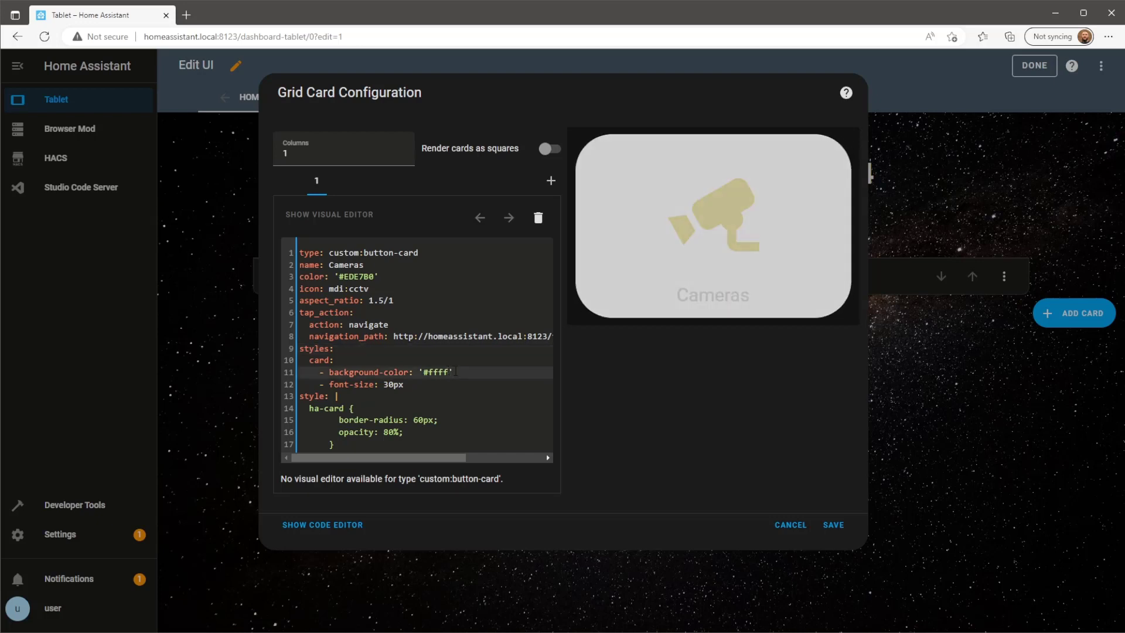
type("f")
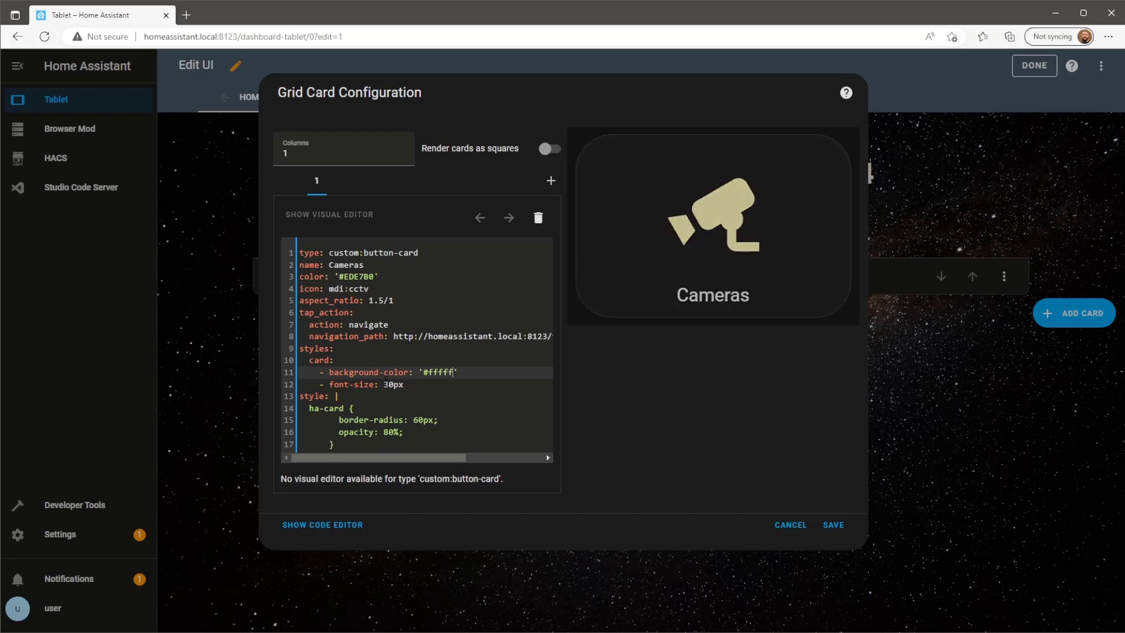
left_click(318, 385)
type("#")
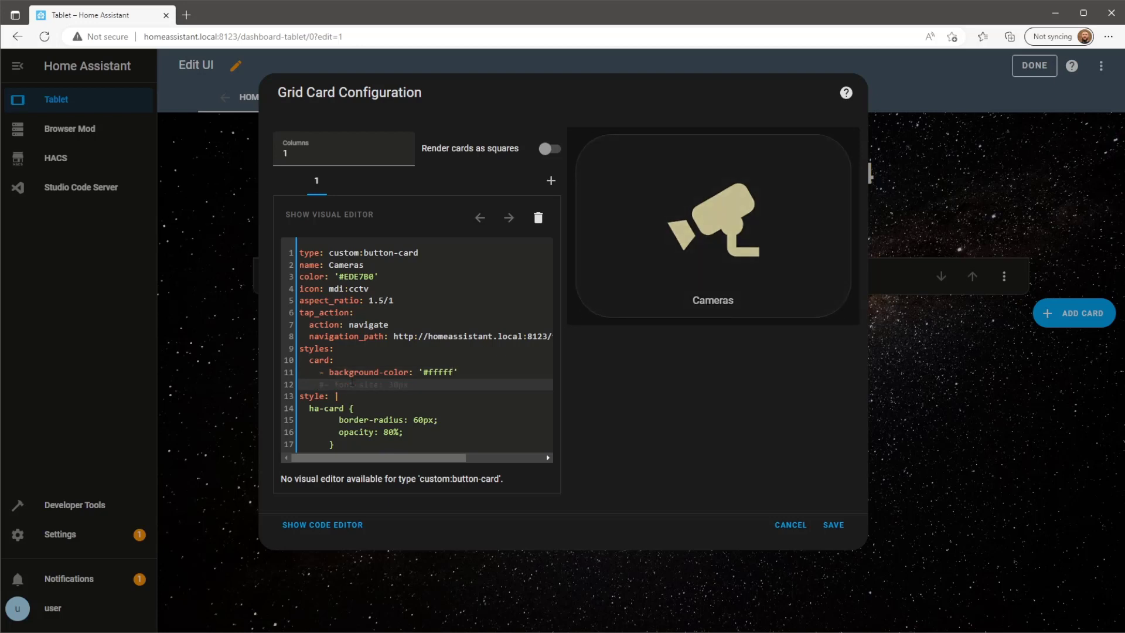
key("BackSpace")
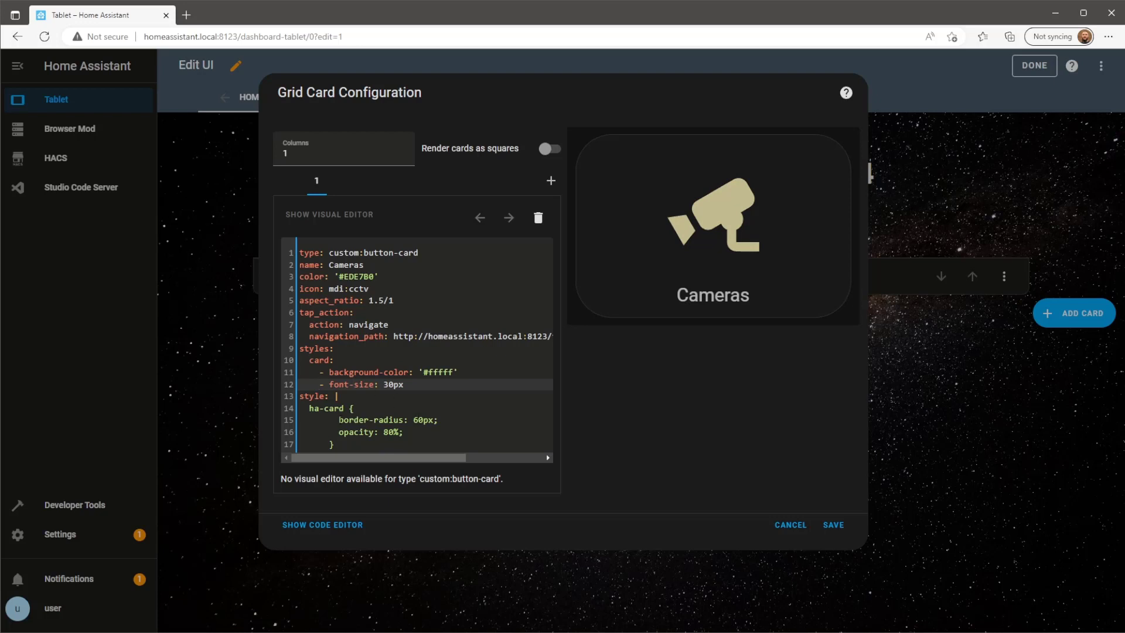
left_click(416, 420)
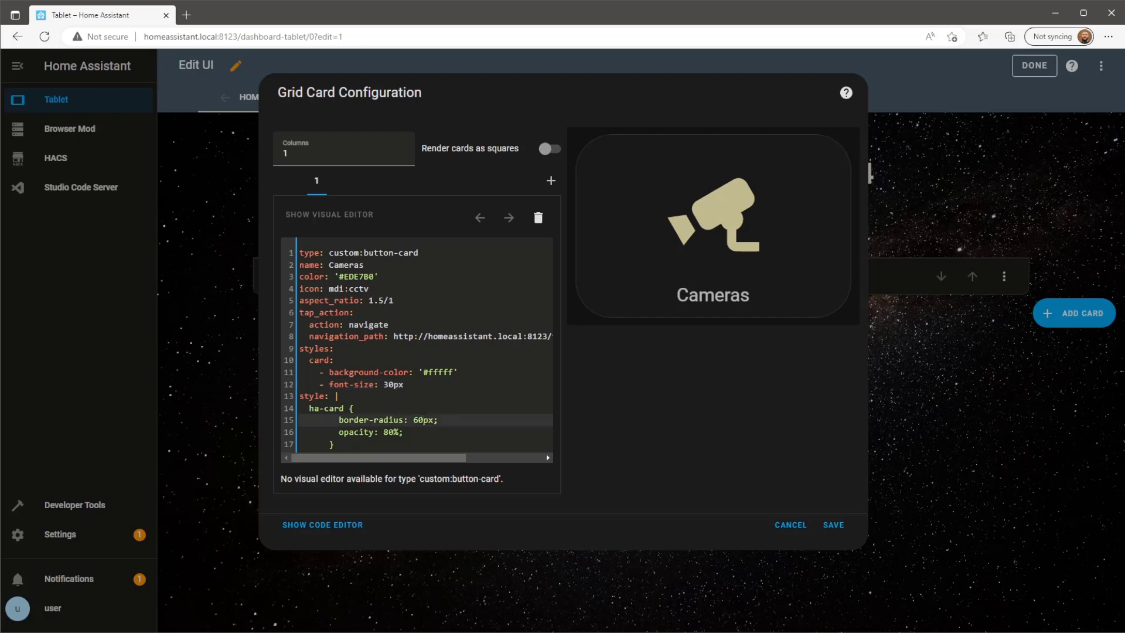
key("Delete")
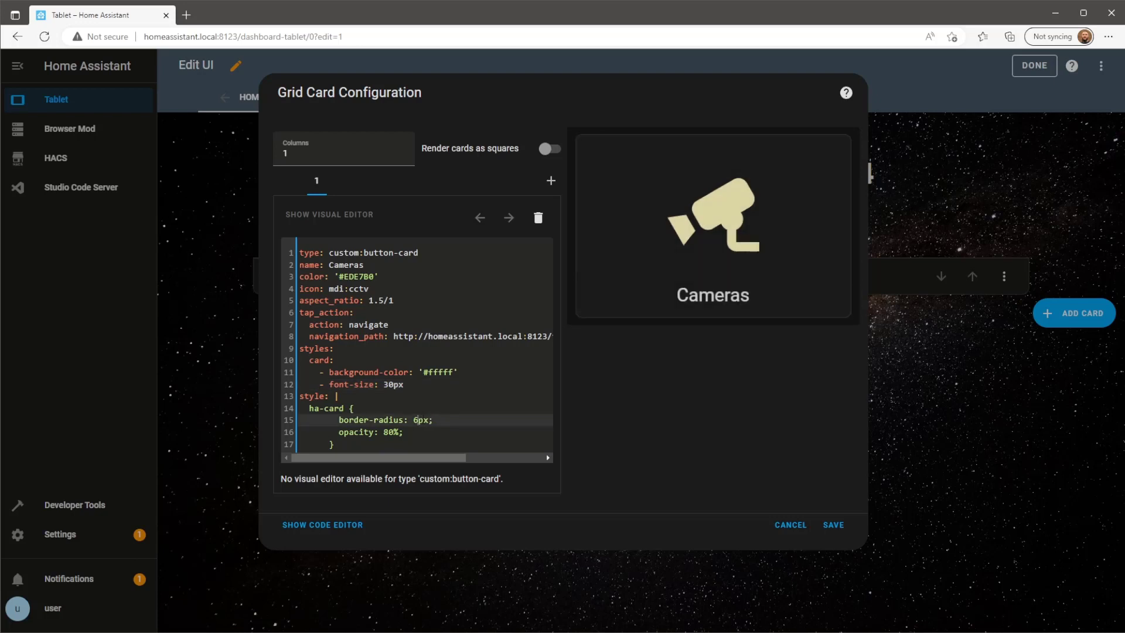
type("0")
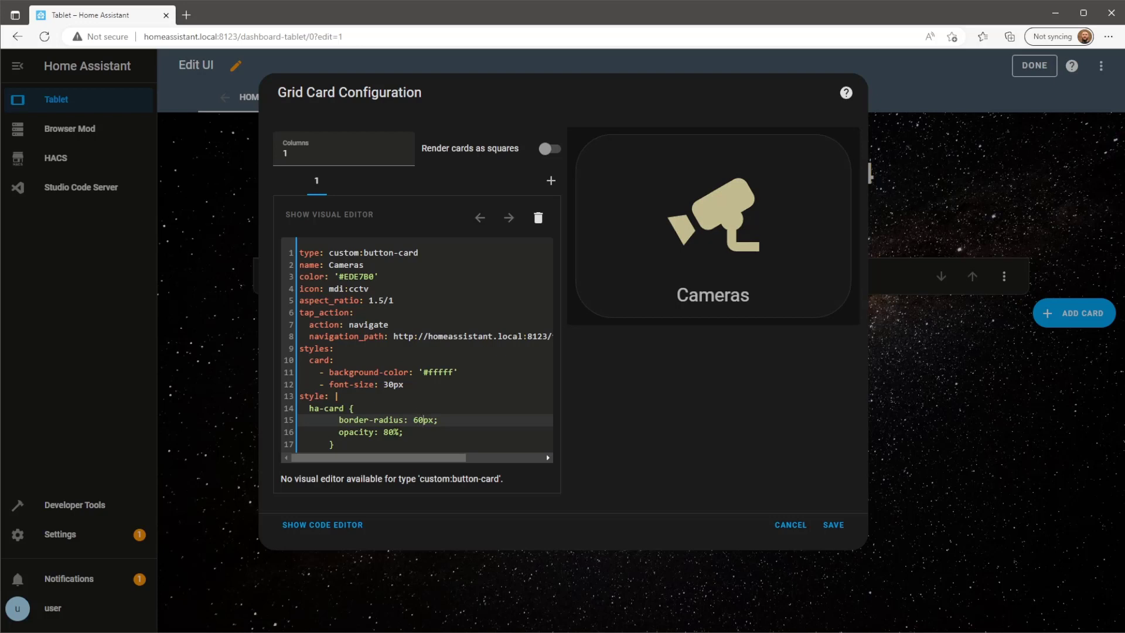
Set the Cameras card opacity to 80% and save the card.
left_click(394, 432)
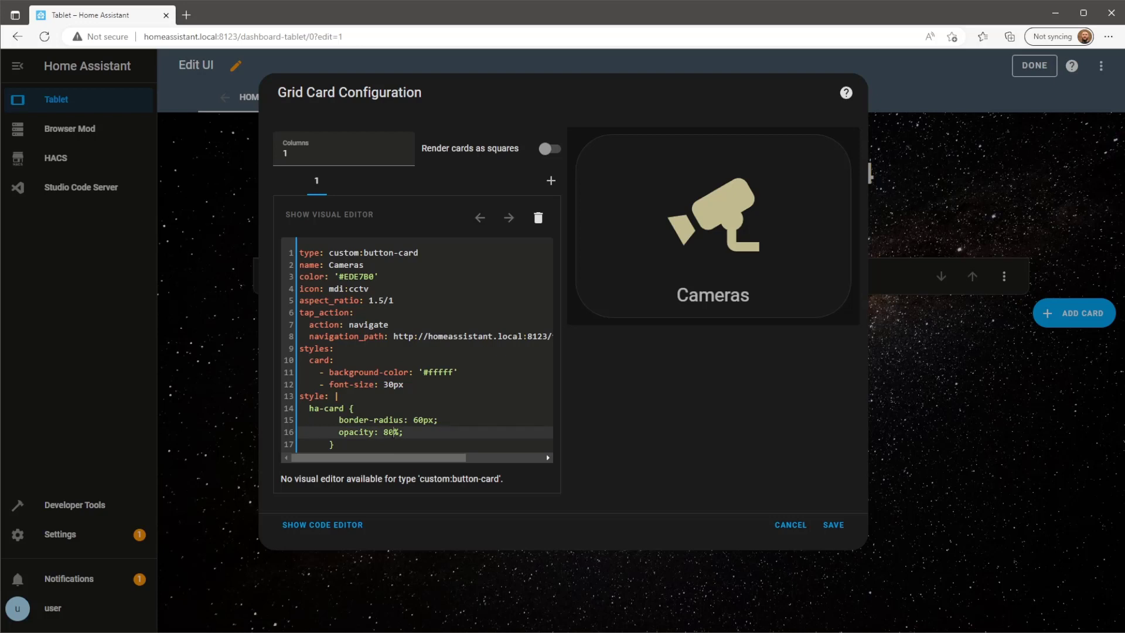
key("BackSpace")
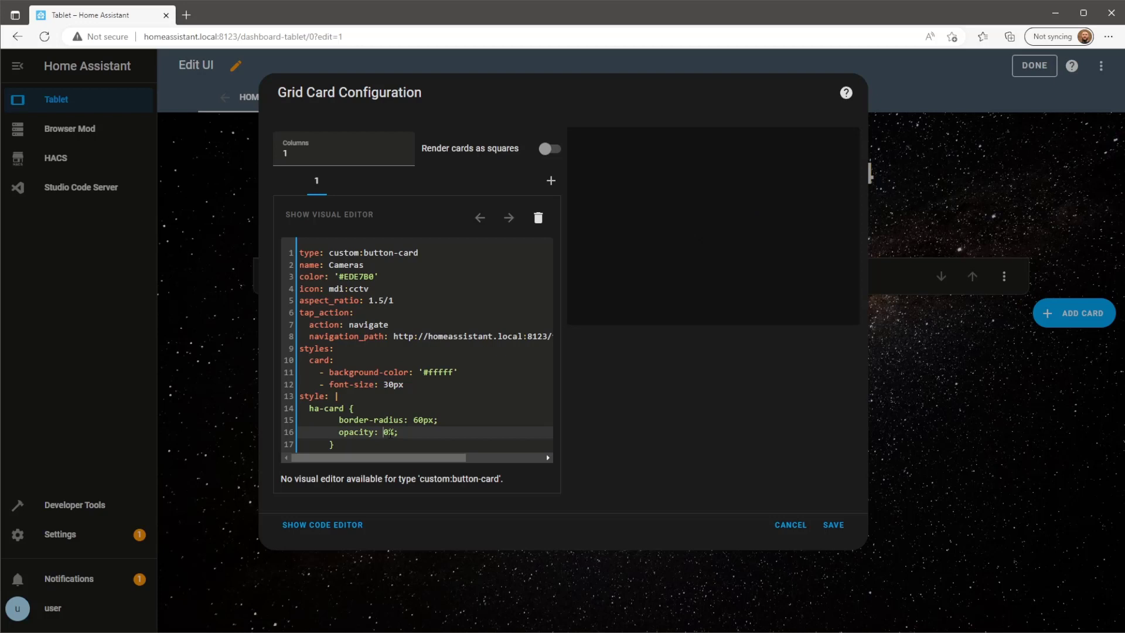
type("8")
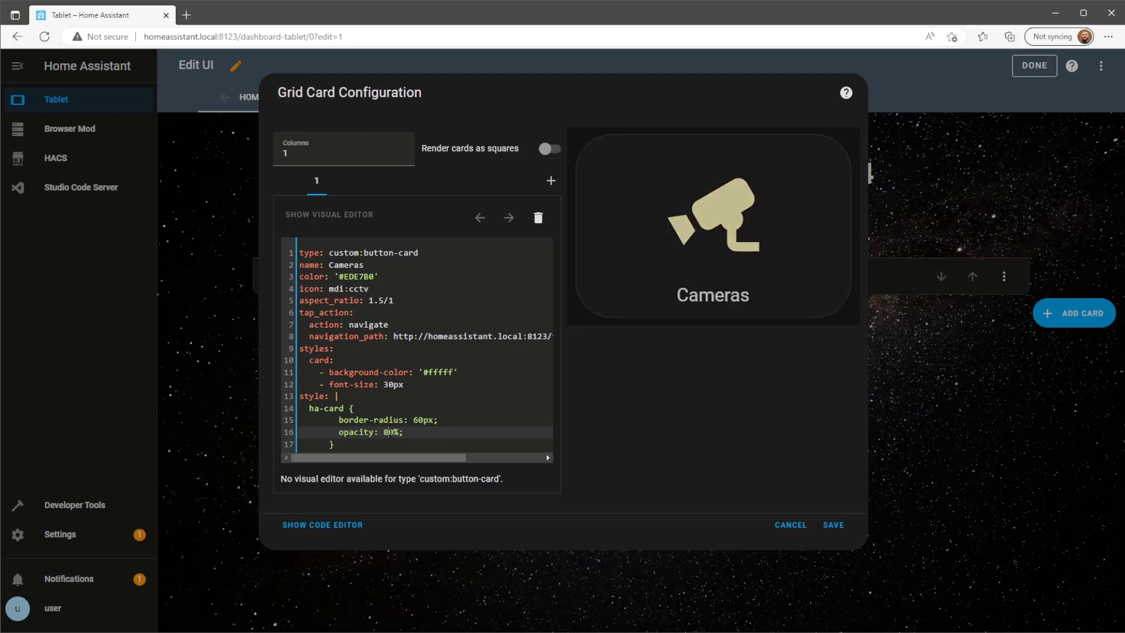
left_click(834, 525)
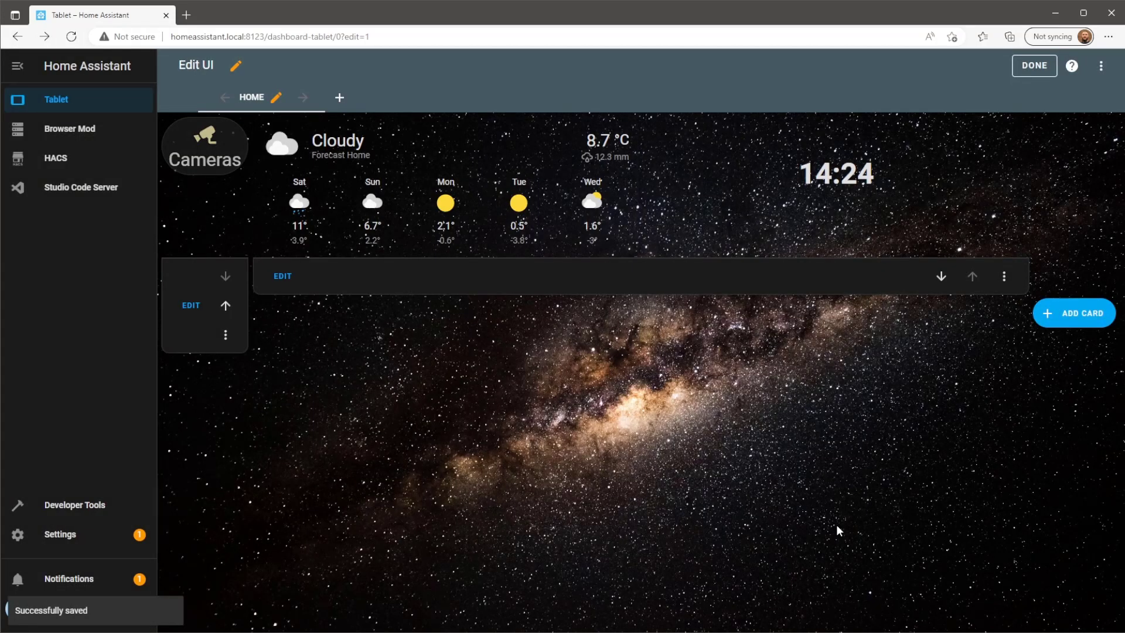
Append view_layout with grid-area: c1 to the Cameras grid card's YAML and save it.
left_click(191, 306)
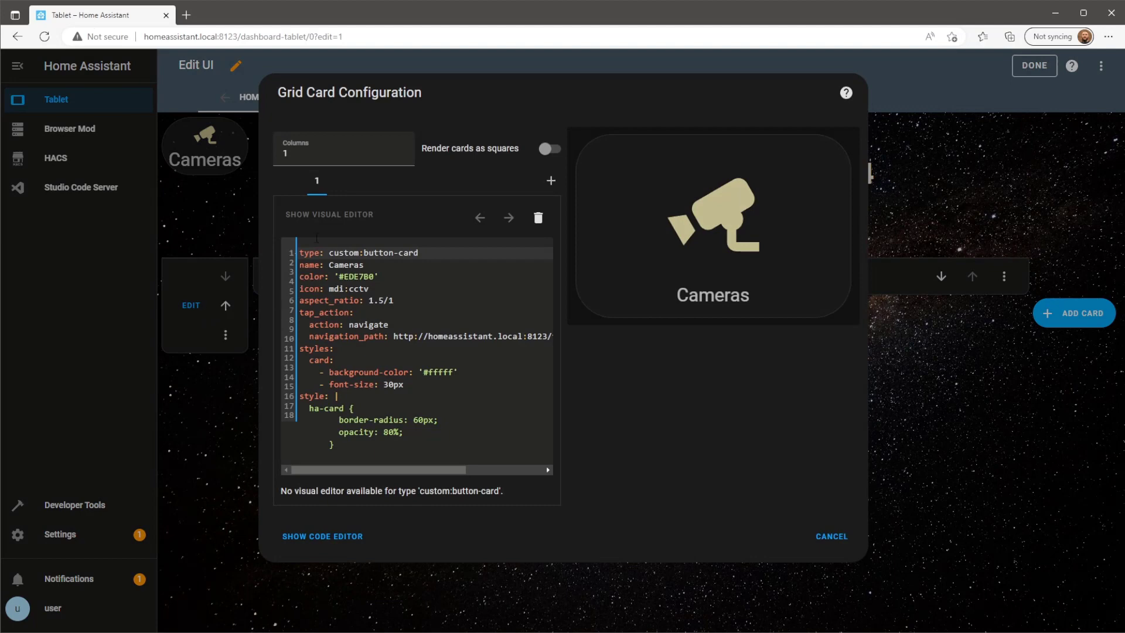
left_click(344, 533)
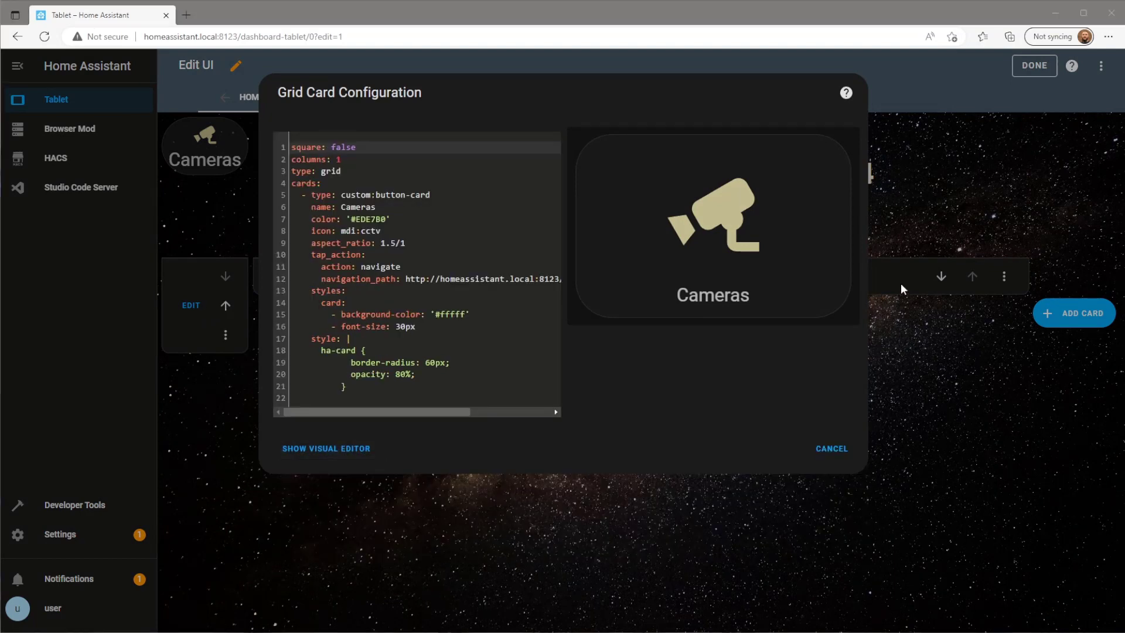
left_click(426, 399)
type("vi")
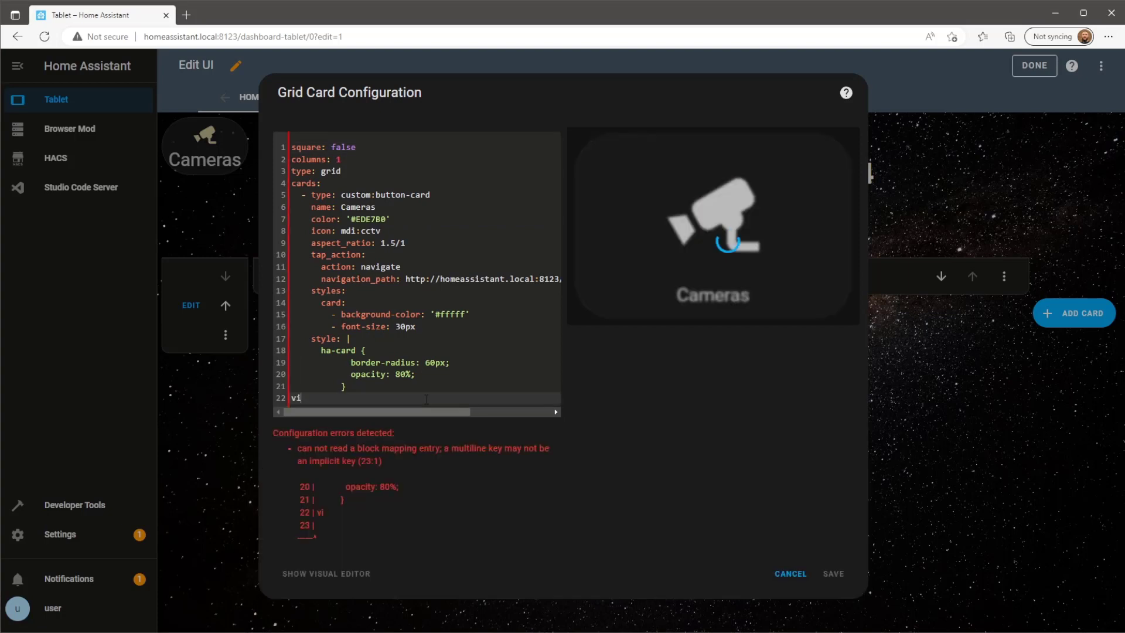
type("ew_layout:")
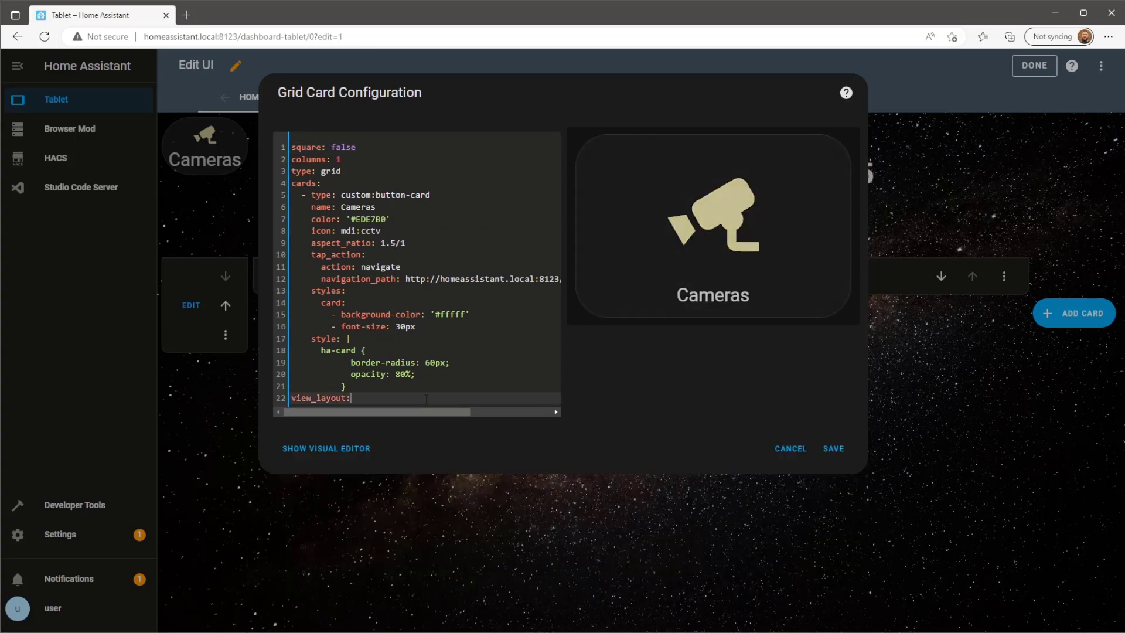
key("Return")
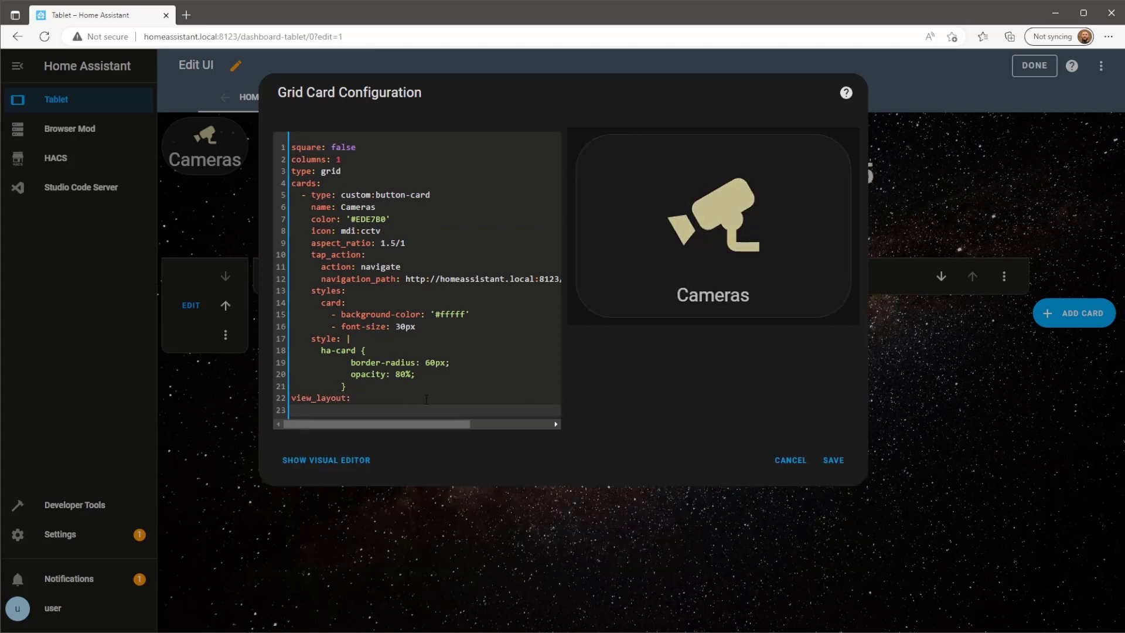
type("grid-area: c1")
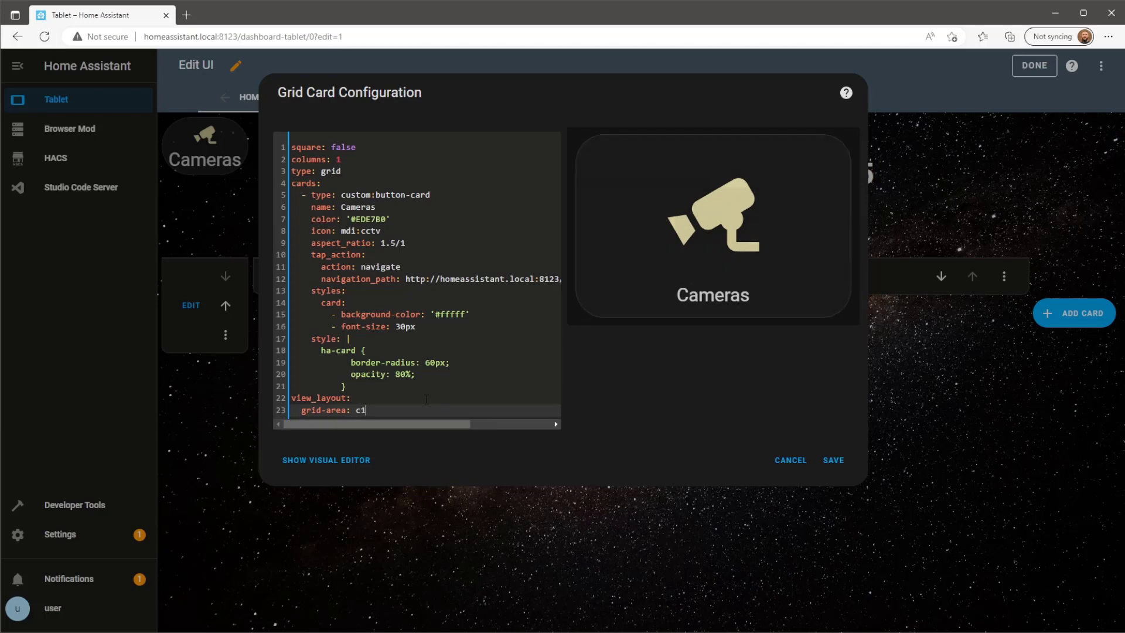
left_click(831, 465)
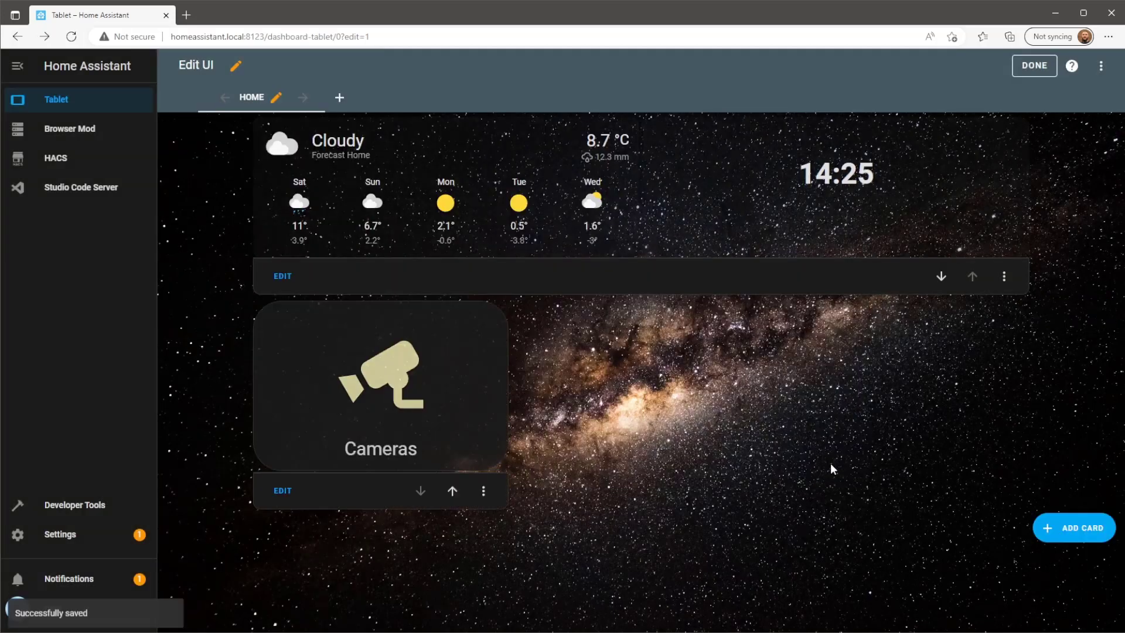
Exit edit mode to view the dashboard, then reopen the Cameras card and select its button YAML.
left_click(1035, 65)
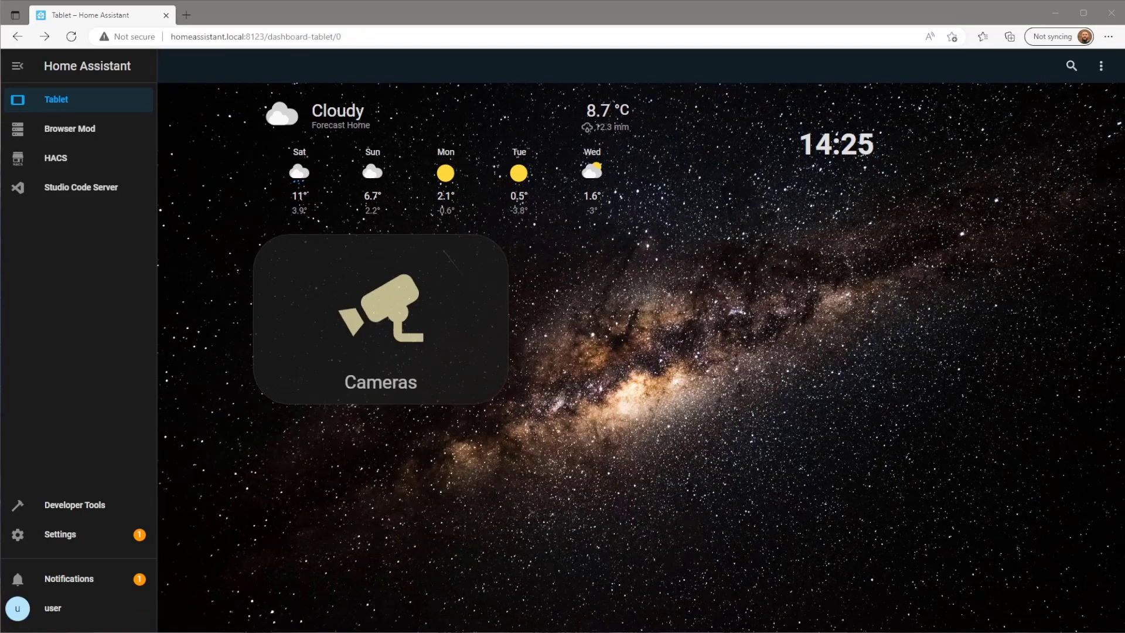
left_click(1100, 67)
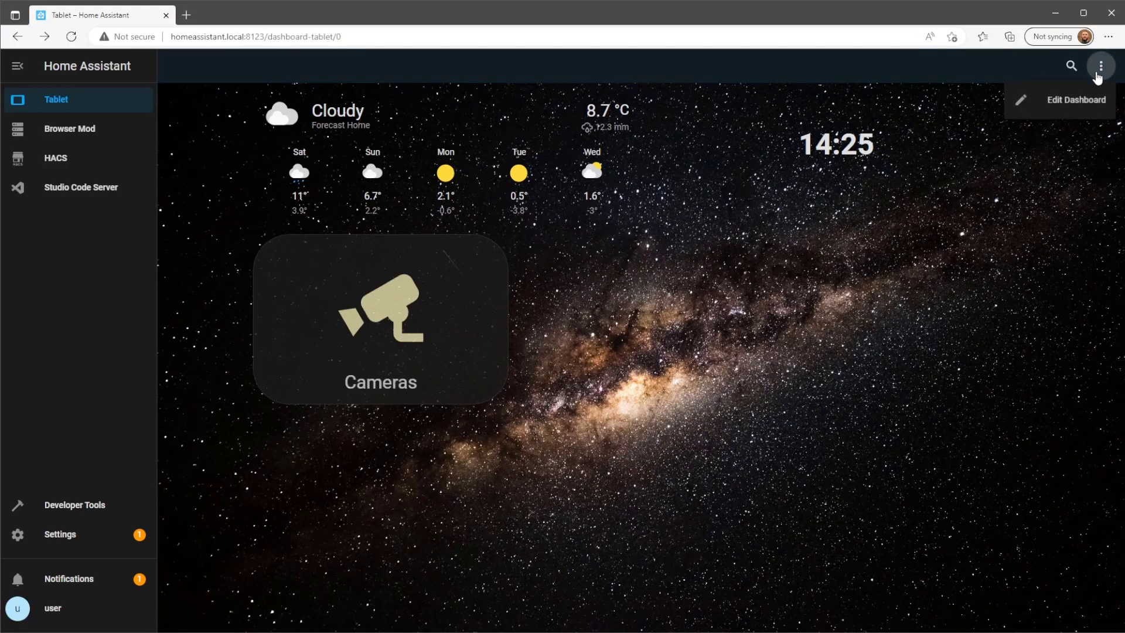
left_click(1066, 115)
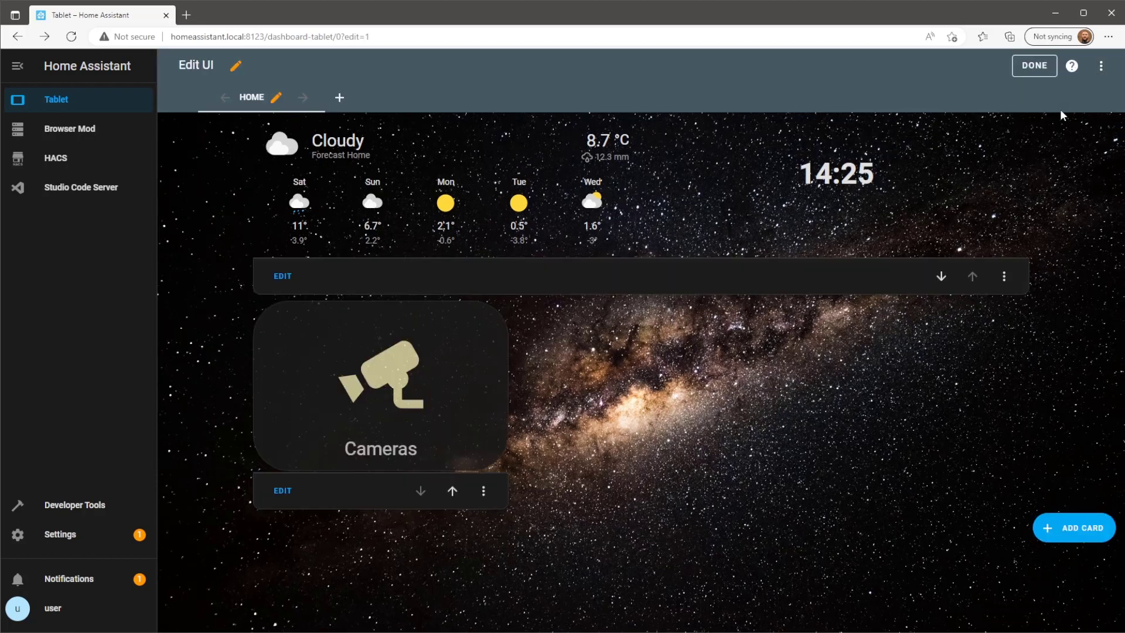
left_click(282, 494)
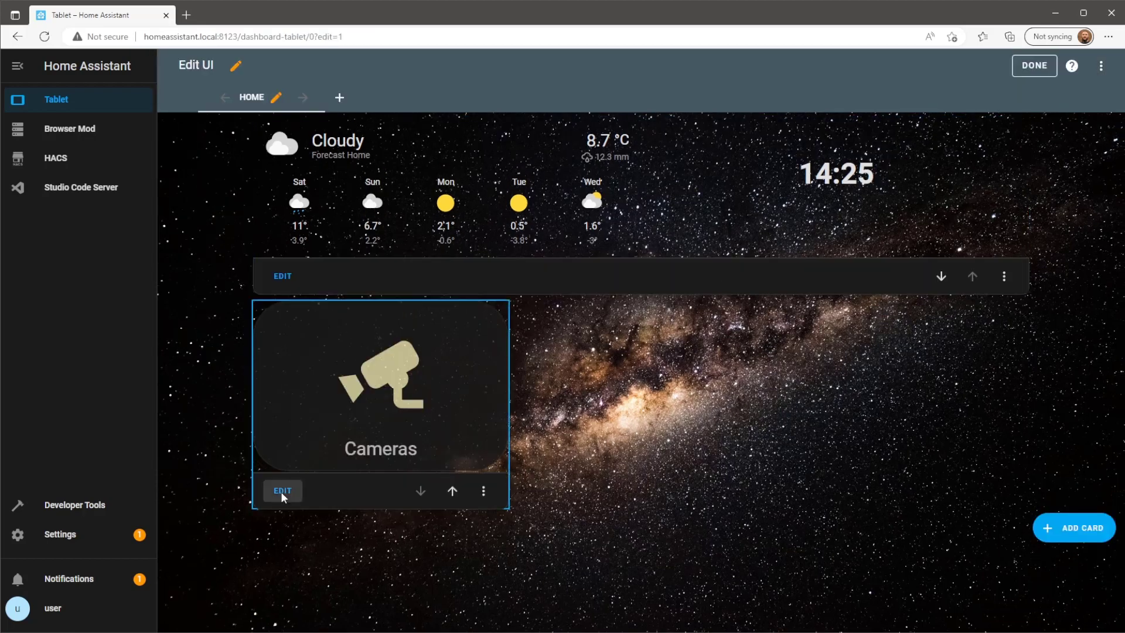
left_click_drag(364, 446, 296, 263)
Copy the Cameras button YAML and paste it into a new second Custom: Button-Card in the grid.
right_click(310, 262)
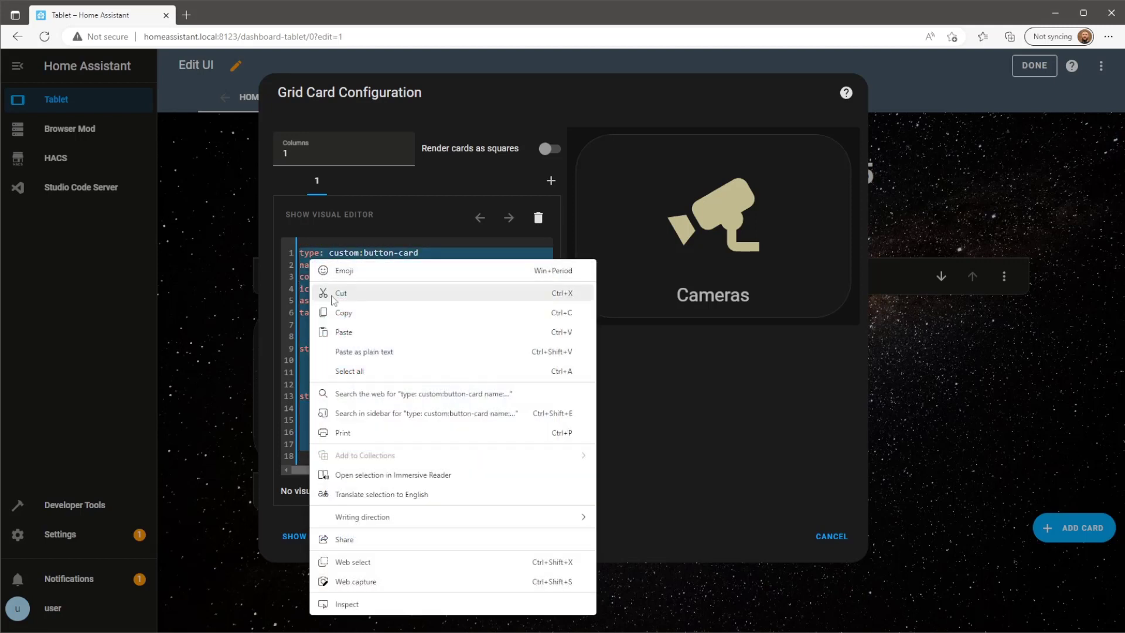
left_click(349, 313)
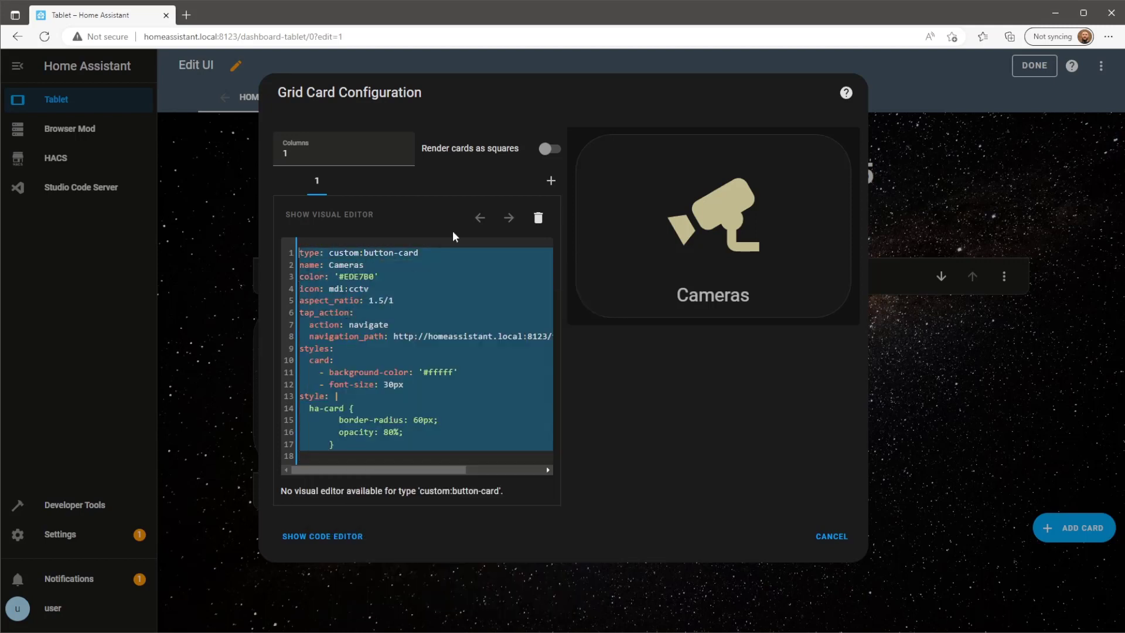
left_click(551, 182)
left_click(501, 221)
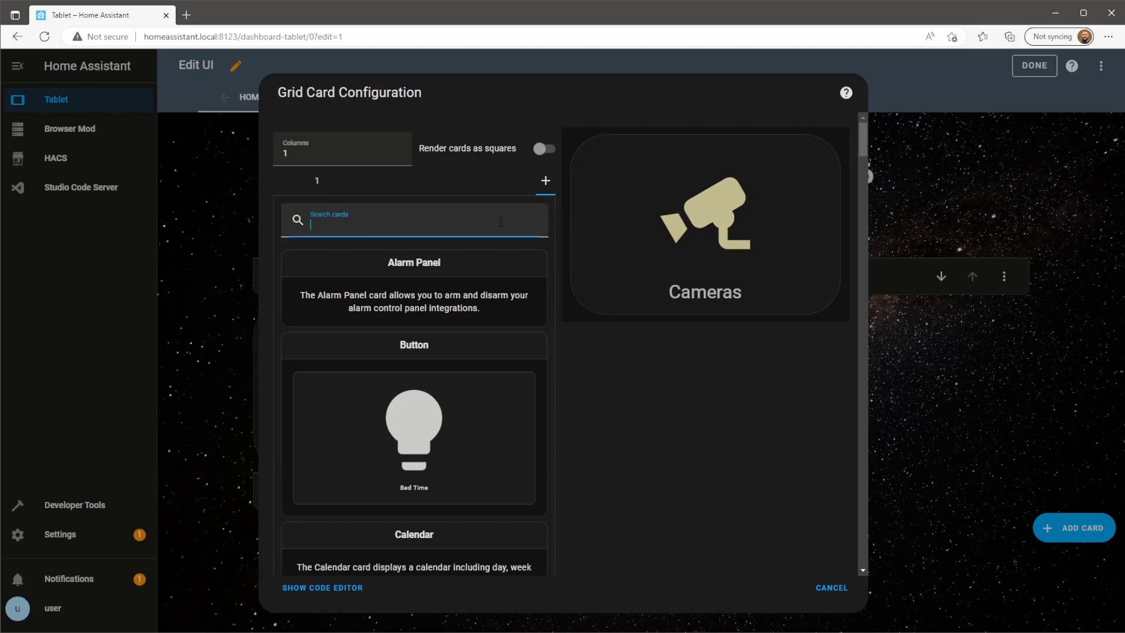
type("butt")
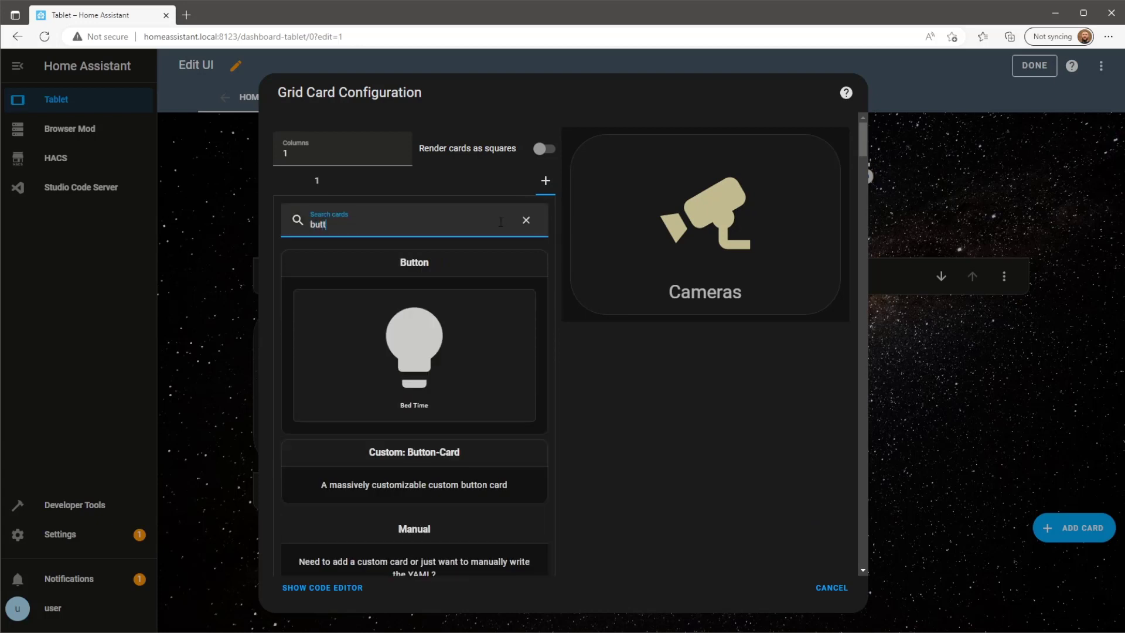
left_click(494, 471)
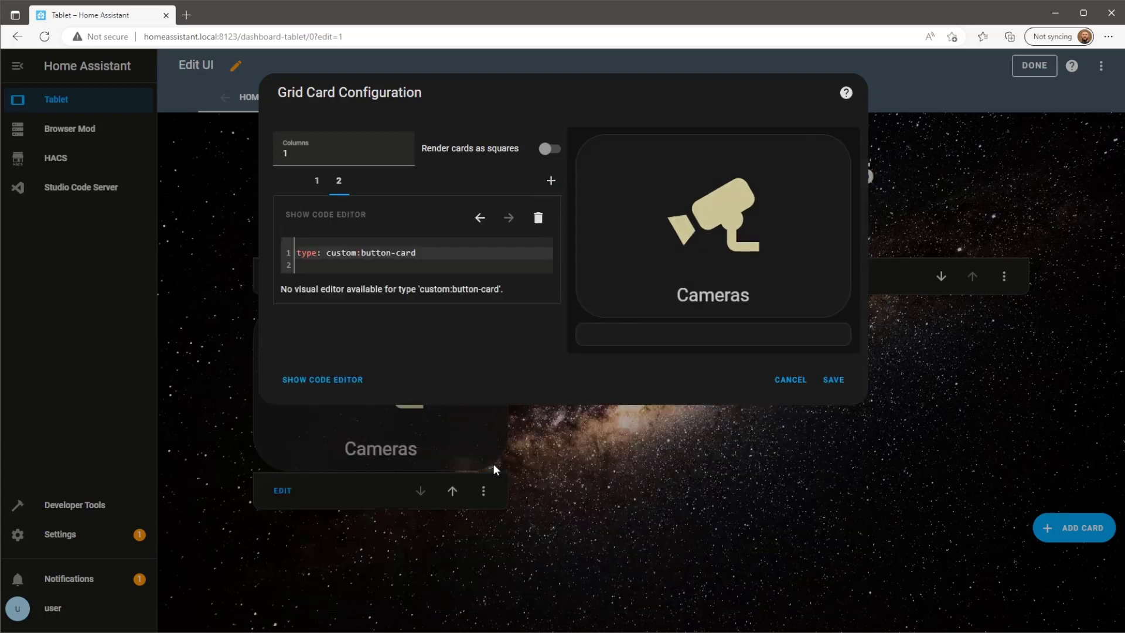
left_click_drag(327, 269, 302, 254)
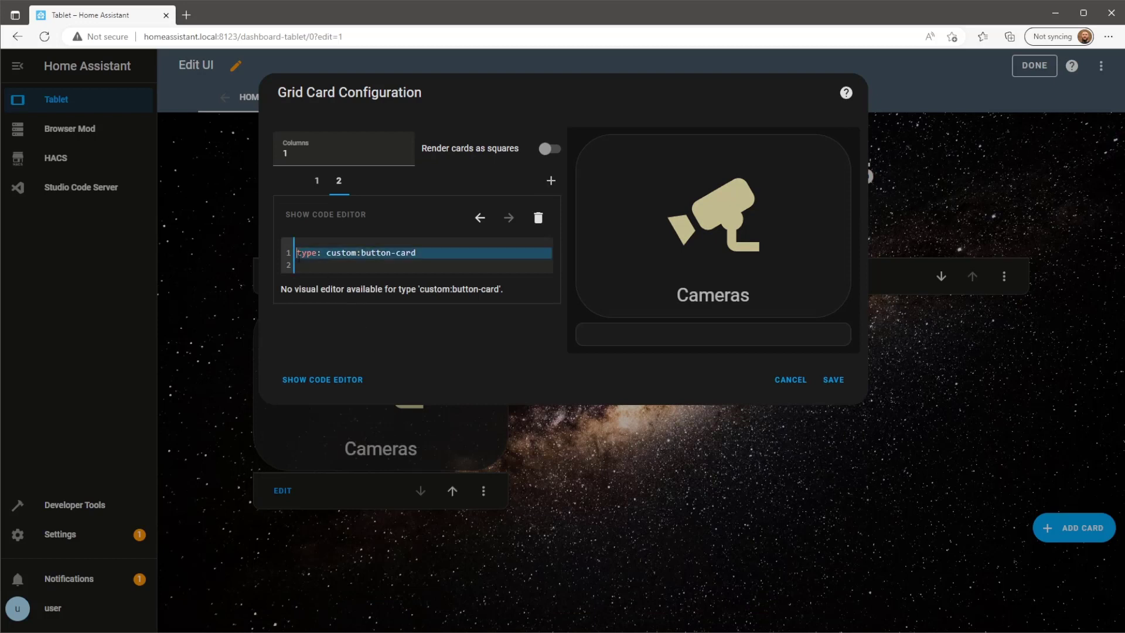
key("ctrl+v")
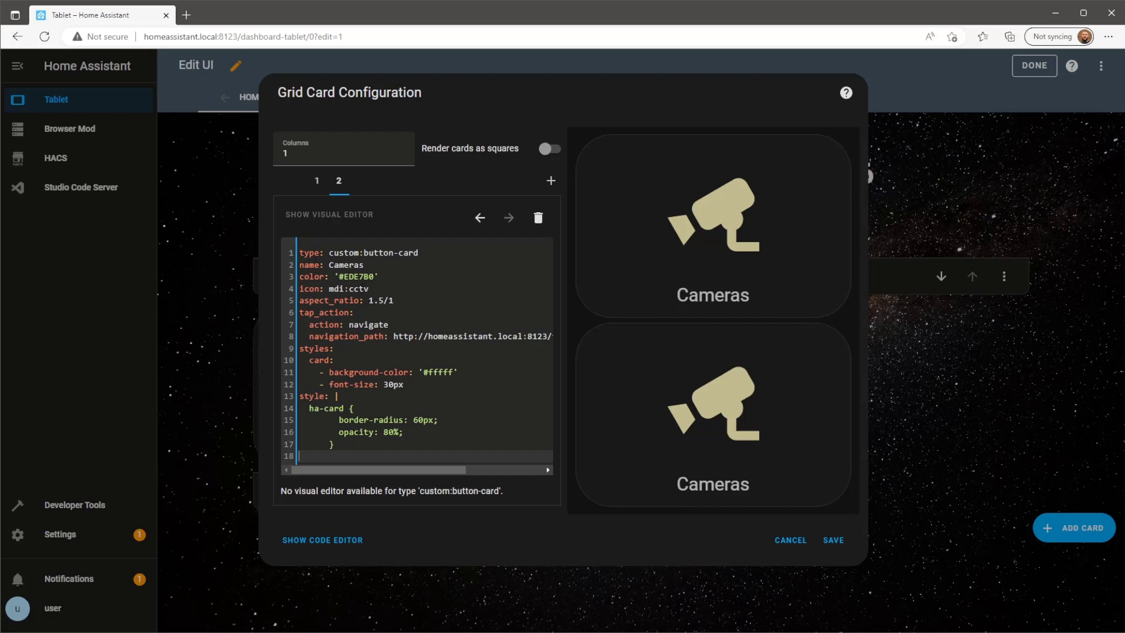
Change the second button's icon to mdi:flower-tulip-outline, its name to Garden, and its navigation path to garden.
double_click(364, 289)
type("flowe")
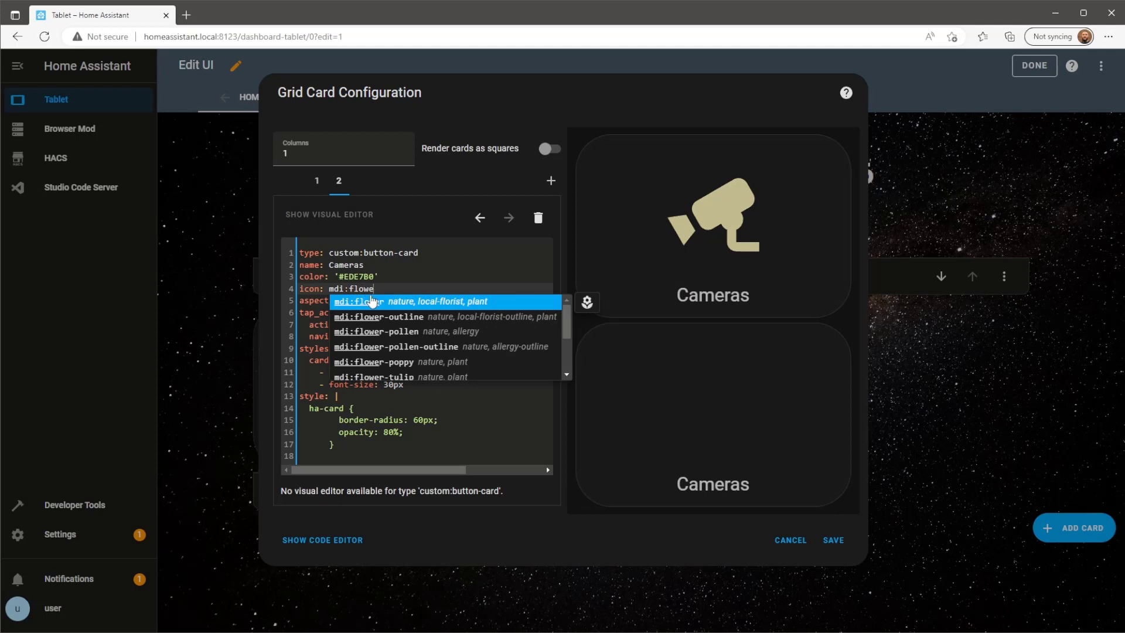
scroll(378, 328, "down", 2)
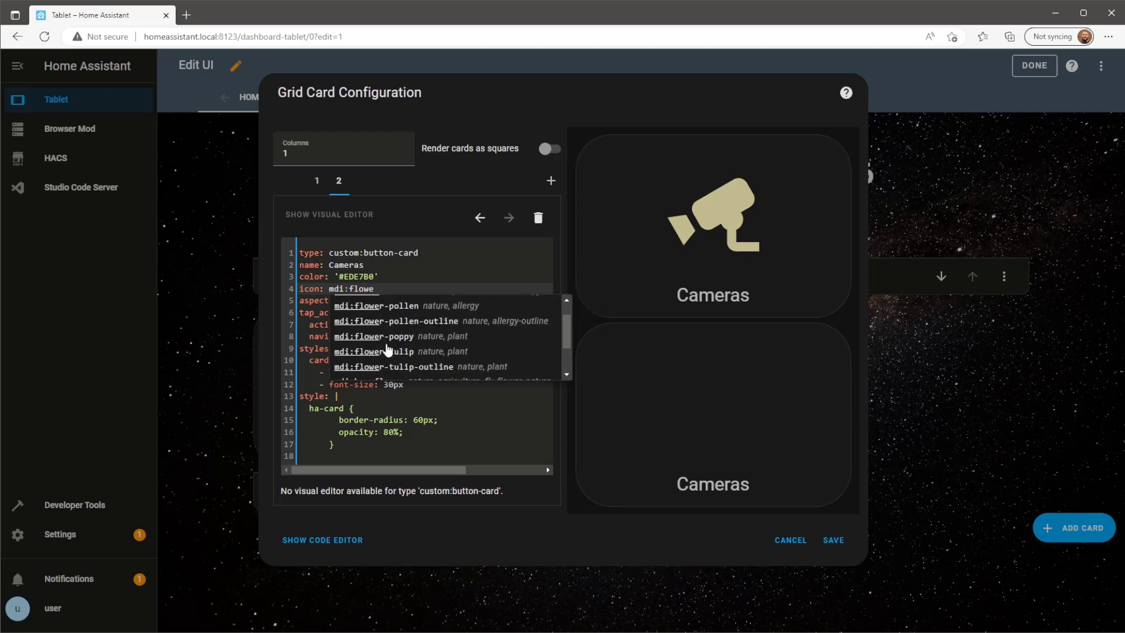
left_click(408, 367)
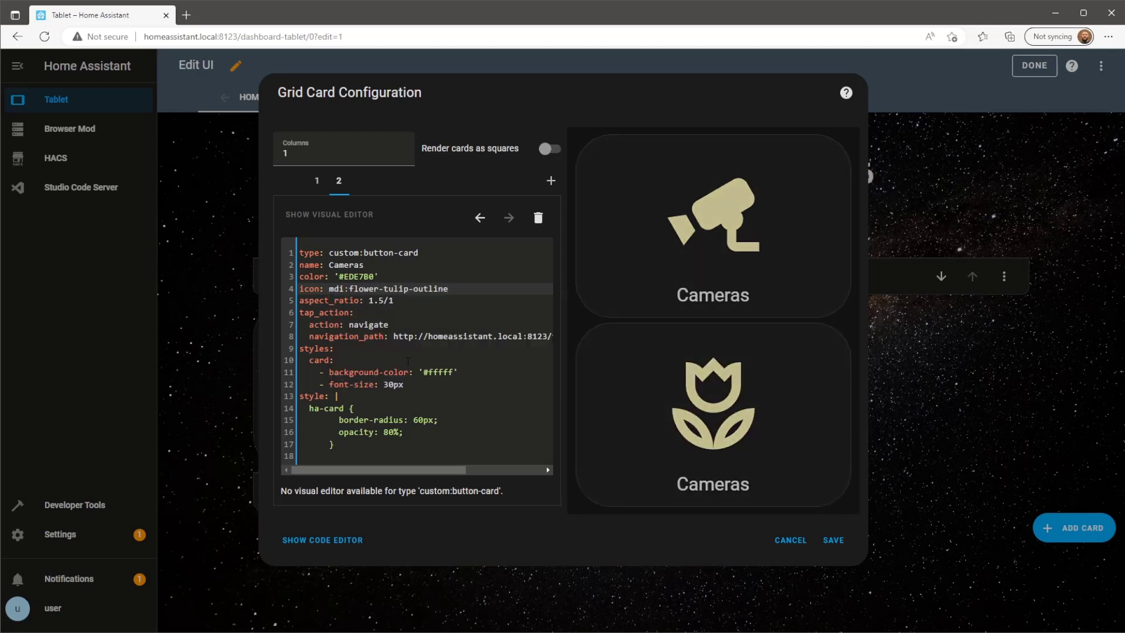
double_click(352, 265)
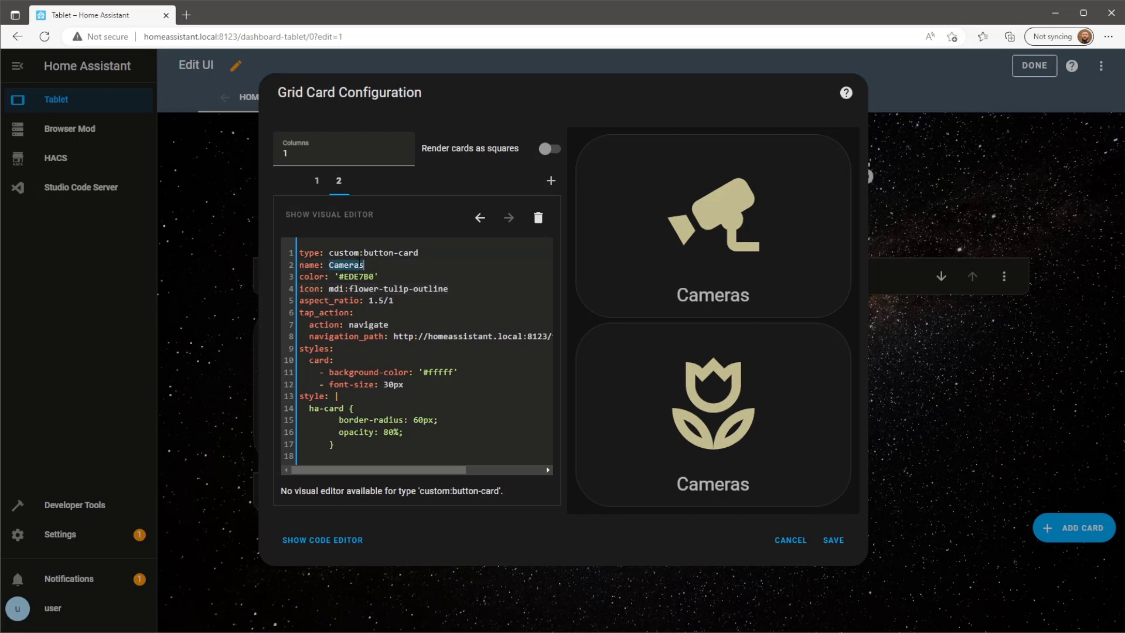
type("Garden")
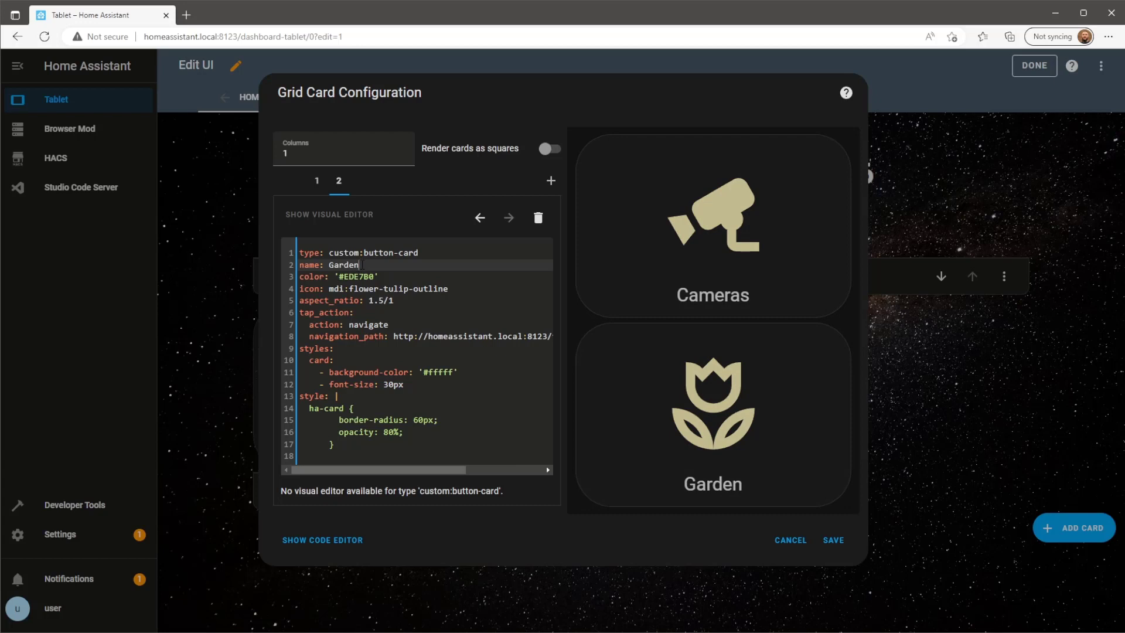
left_click_drag(453, 470, 535, 469)
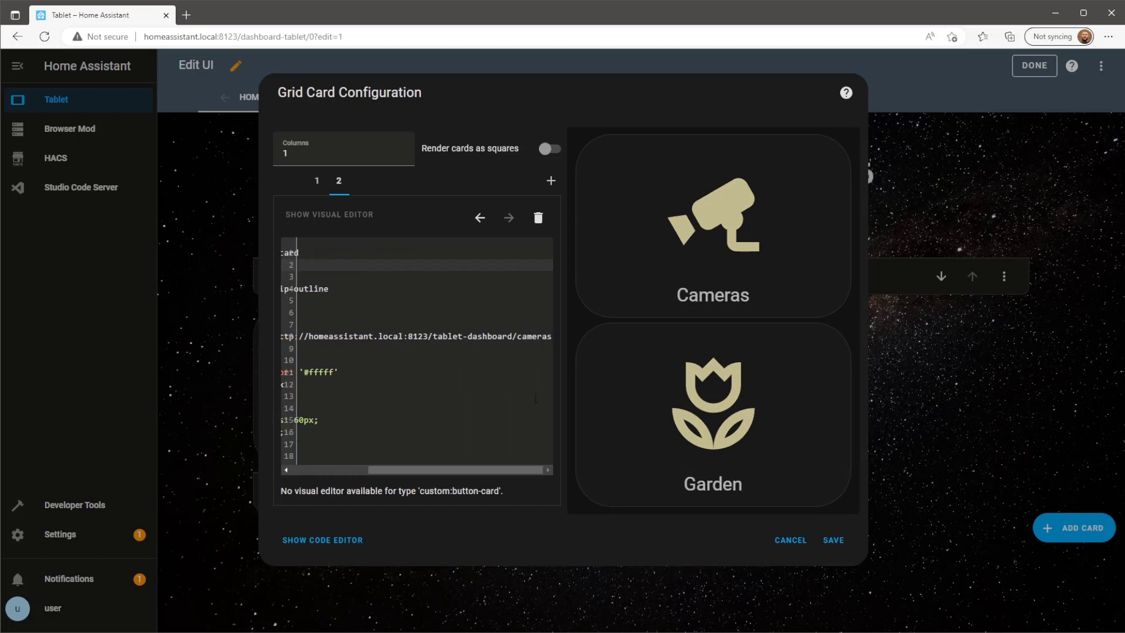
double_click(522, 337)
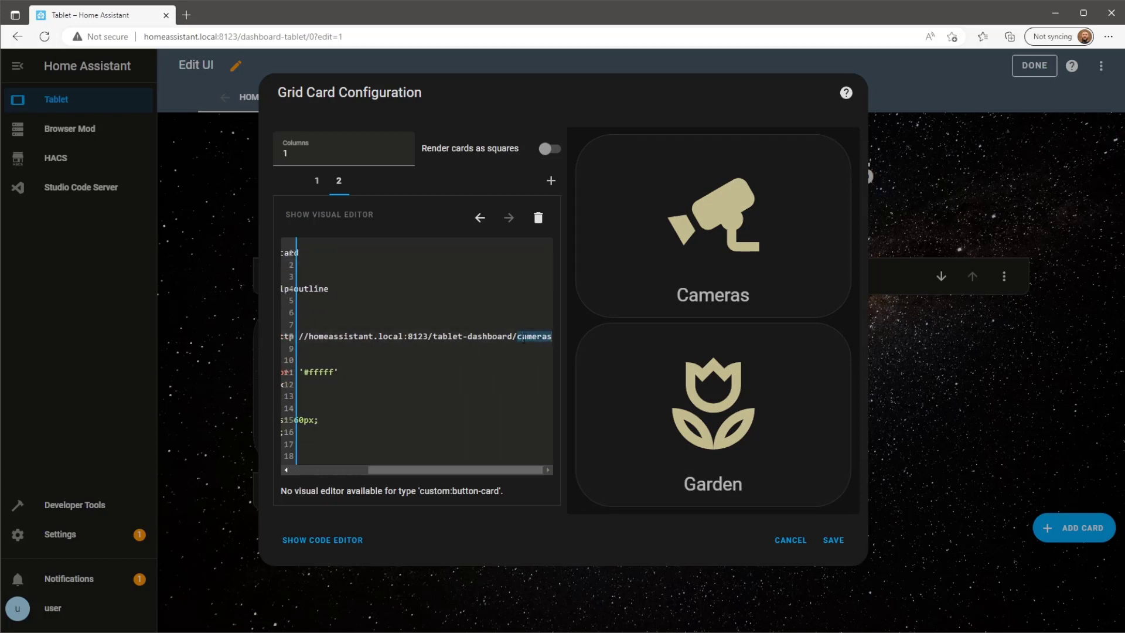
type("garden")
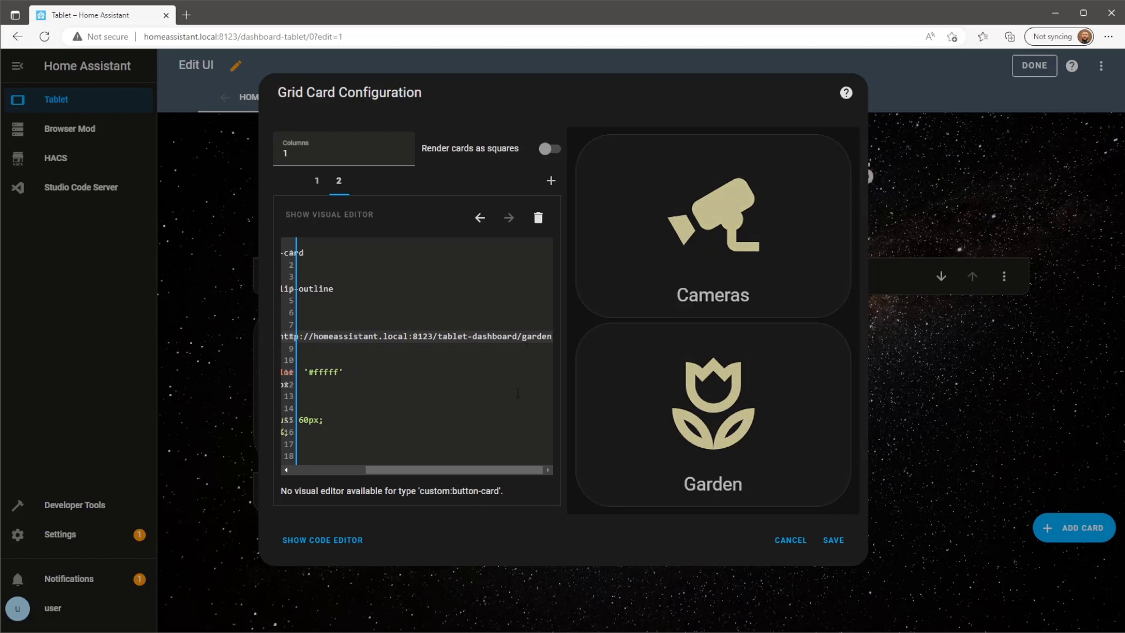
left_click_drag(516, 468, 393, 469)
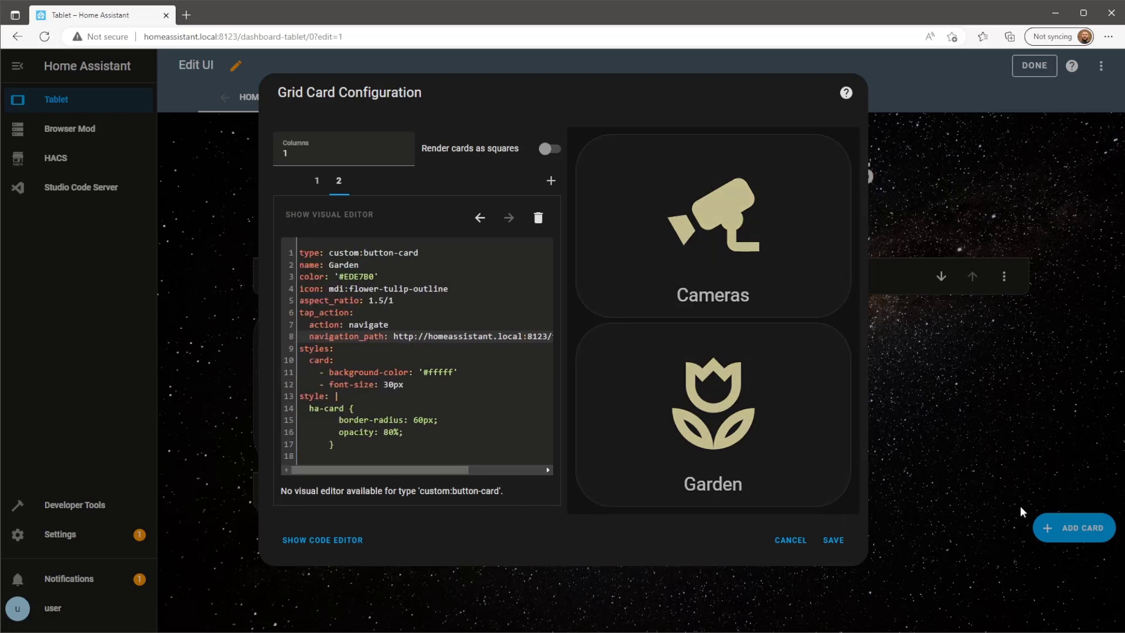
Save the grid with the Garden button and duplicate the Cameras and Garden column.
left_click(833, 540)
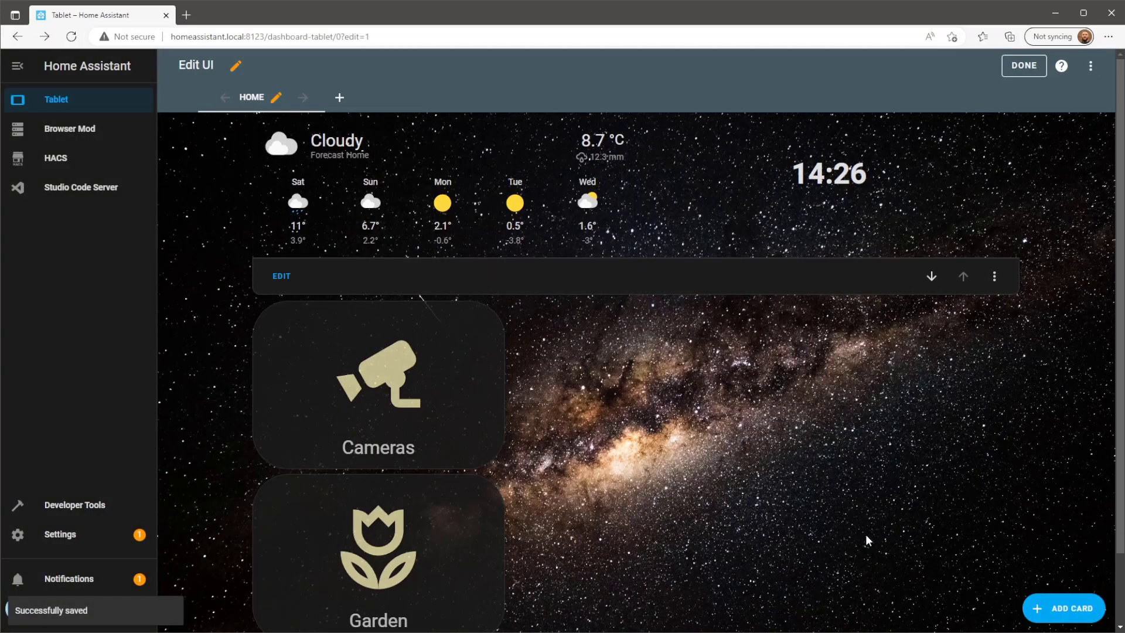
scroll(916, 509, "down", 2)
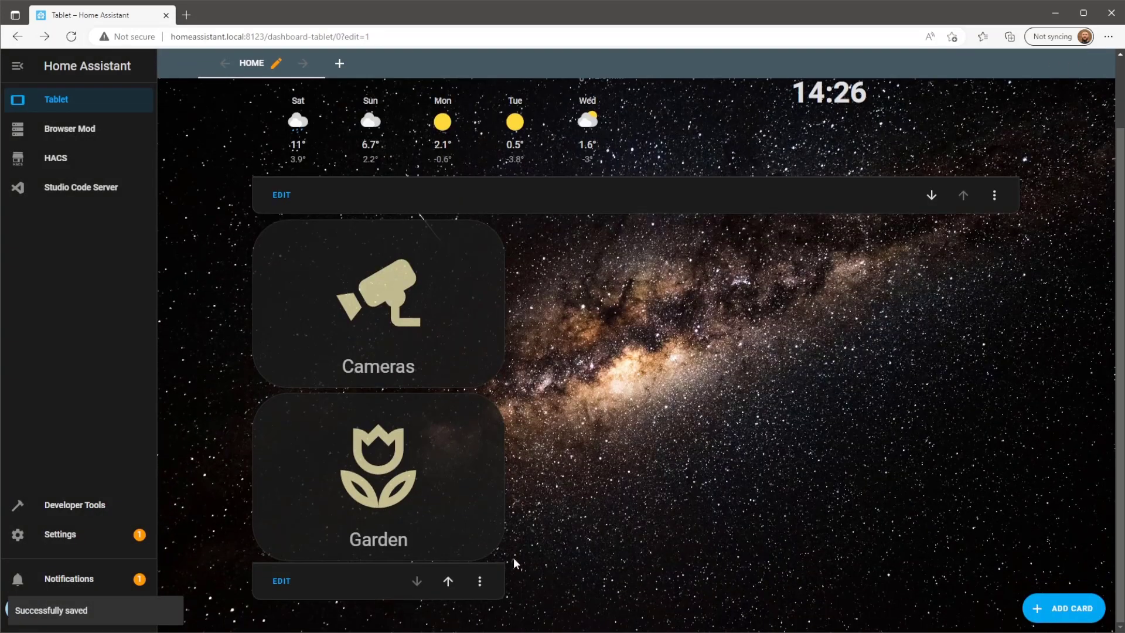
left_click(480, 581)
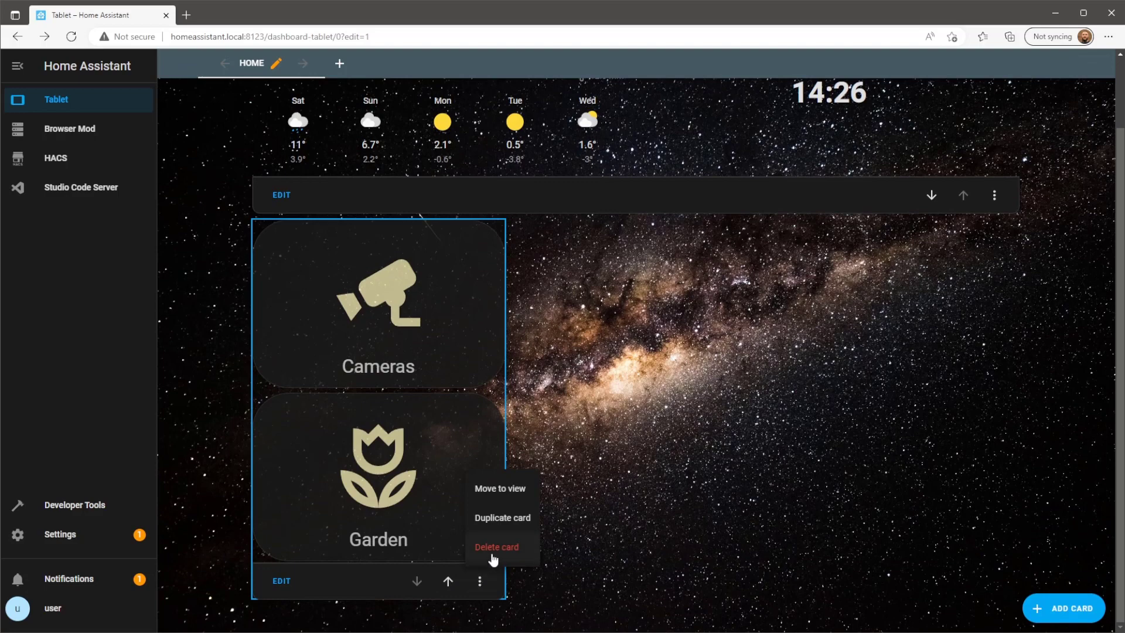
left_click(516, 523)
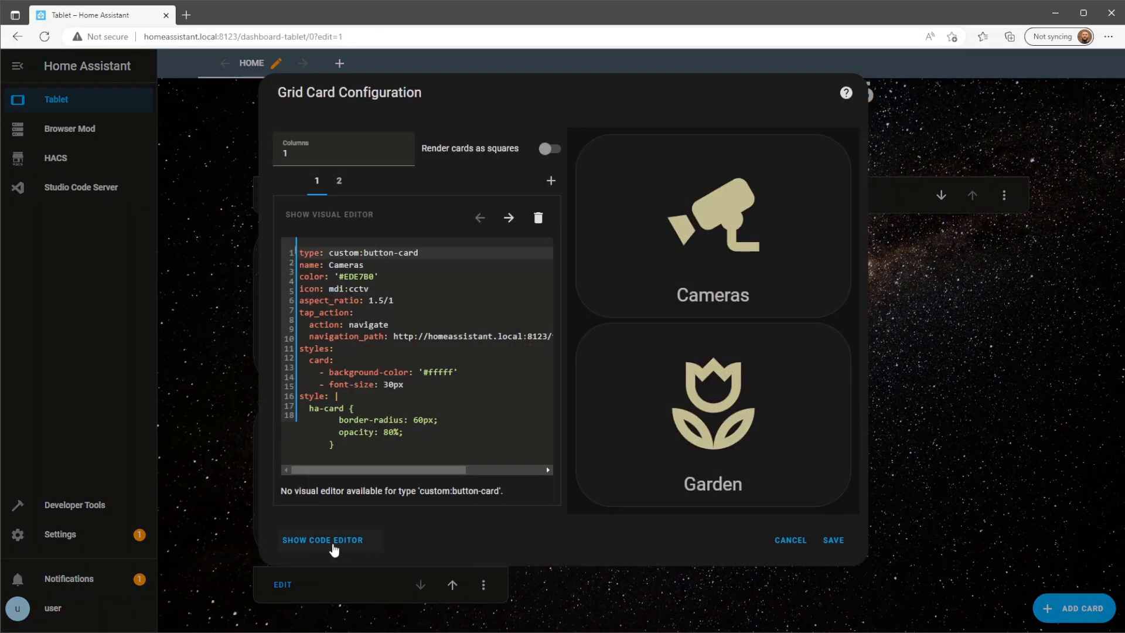
Change the duplicate column's grid-area from c1 to c2 and save it.
left_click(375, 549)
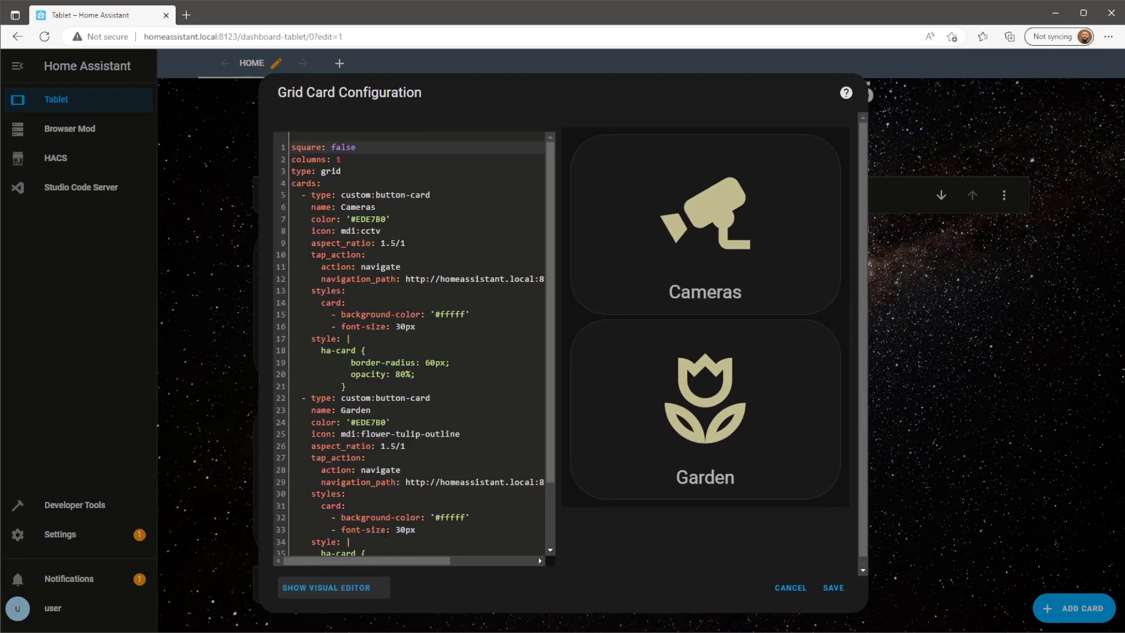
scroll(378, 527, "down", 3)
left_click(380, 534)
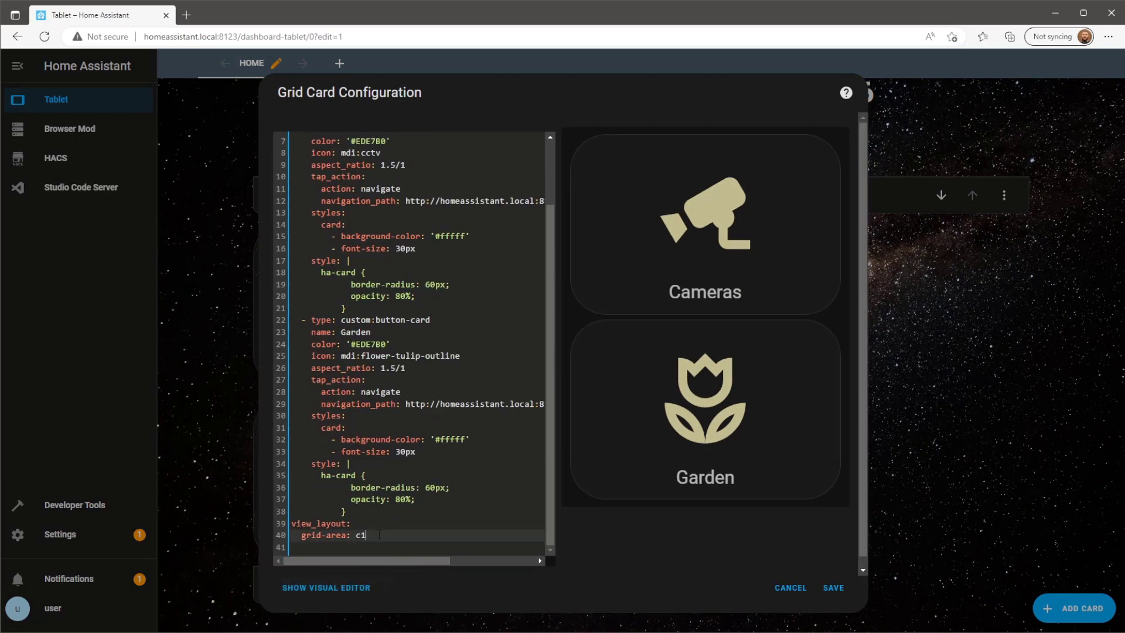
key("BackSpace")
type("2")
left_click(822, 588)
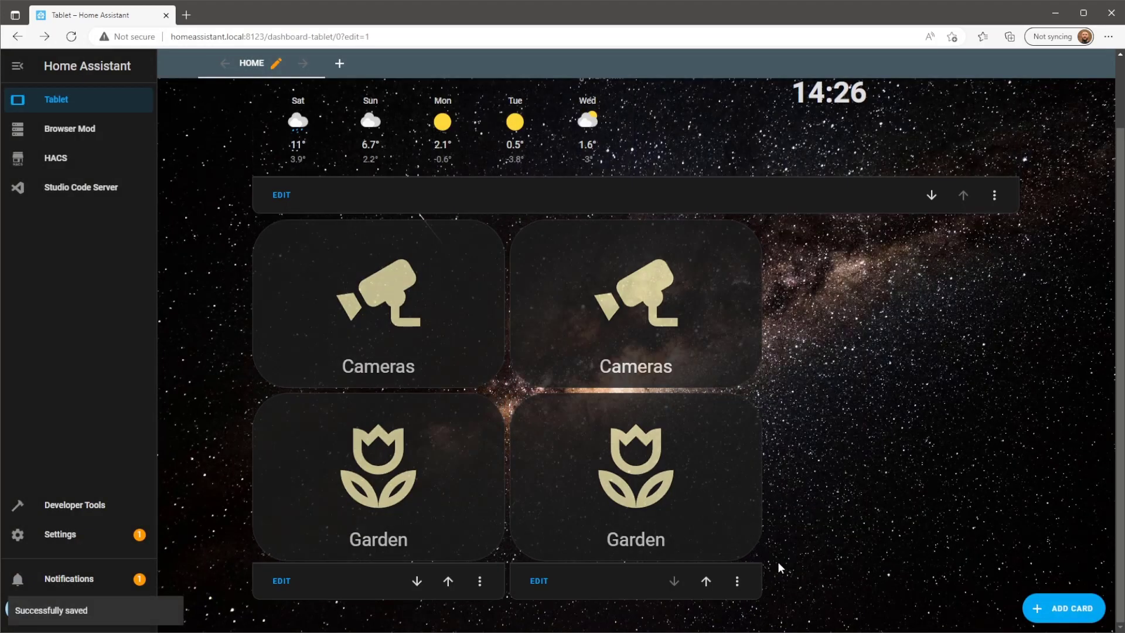
Duplicate the second column, change its grid-area to c3, and save it.
left_click(737, 582)
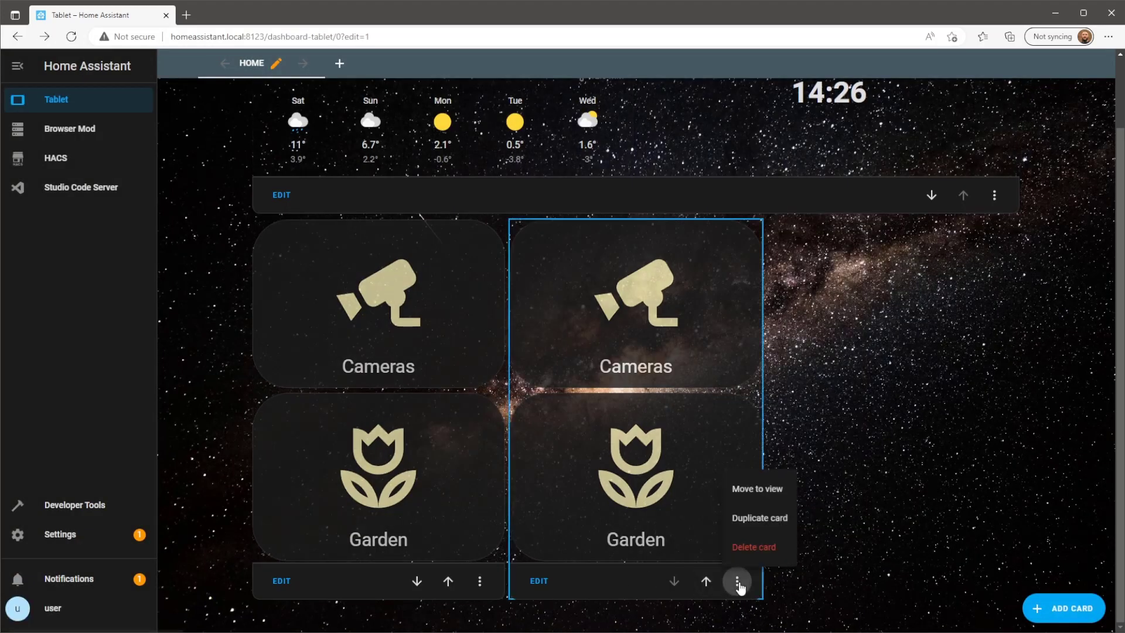
left_click(760, 518)
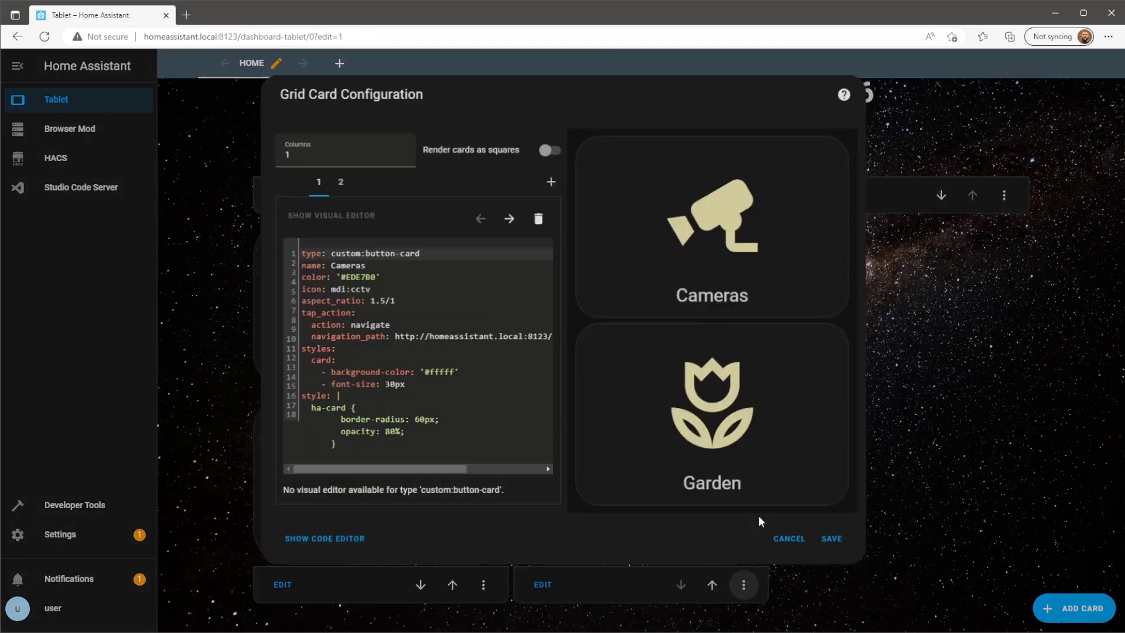
left_click(338, 540)
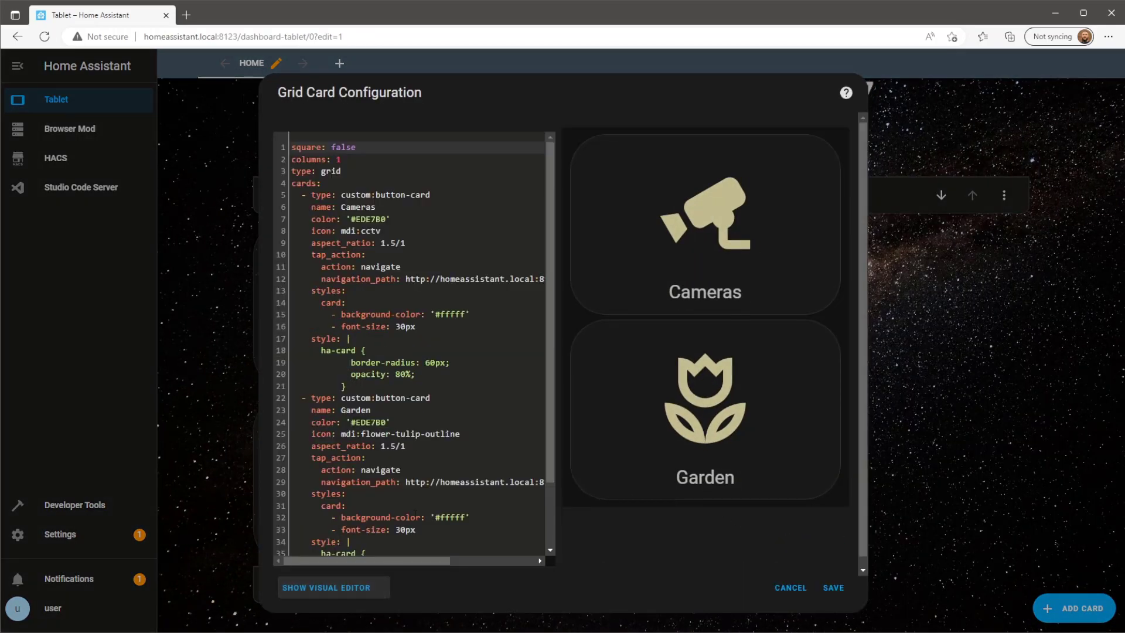
left_click(394, 535)
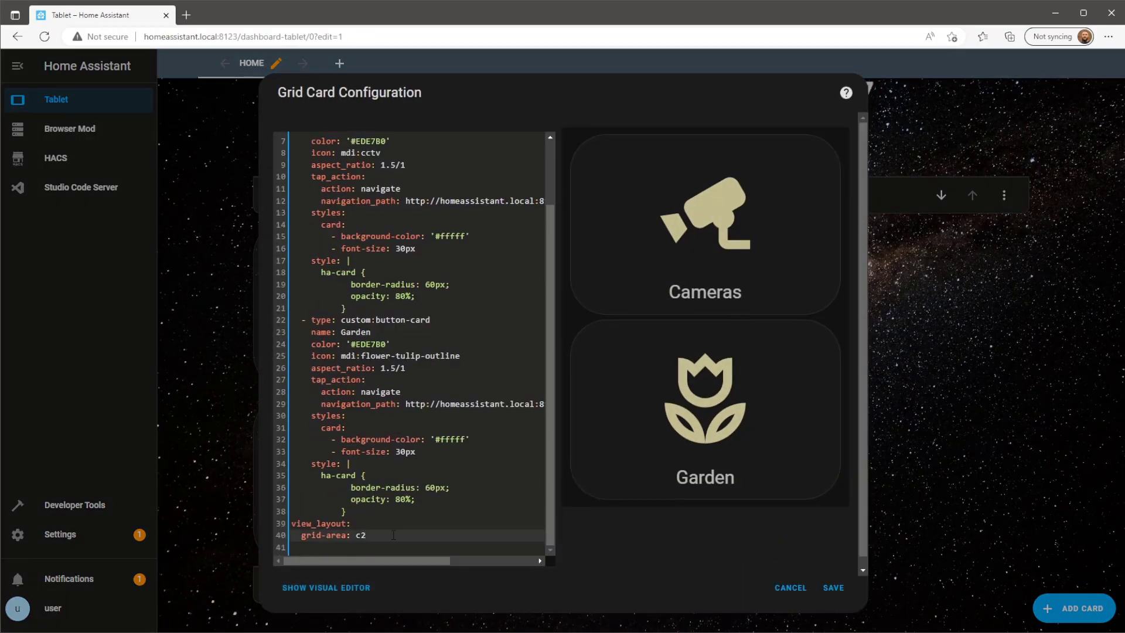
key("BackSpace")
type("3")
left_click(833, 587)
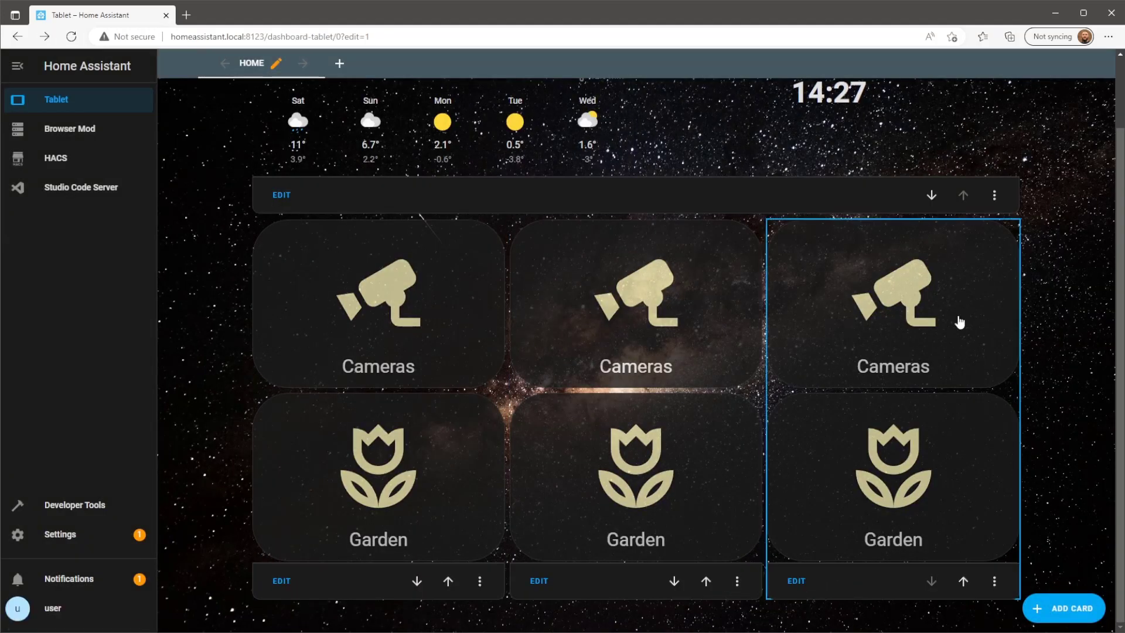
scroll(957, 319, "up", 2)
Exit edit mode, then re-enter editing on the Tablet dashboard.
left_click(1026, 67)
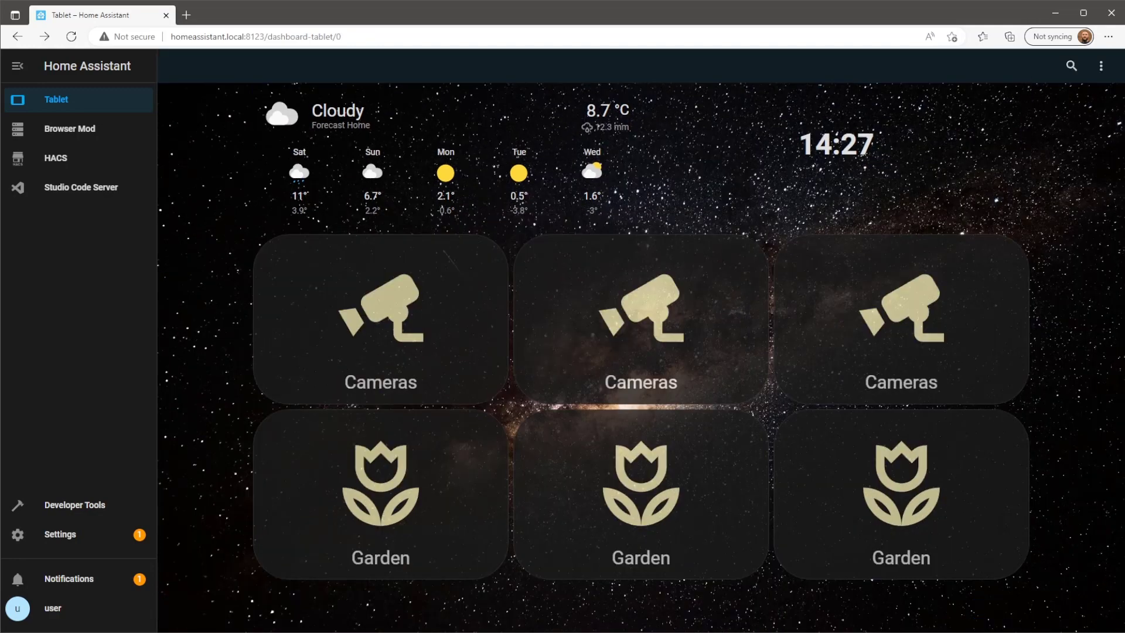
left_click(1100, 66)
left_click(1050, 106)
scroll(528, 588, "down", 1)
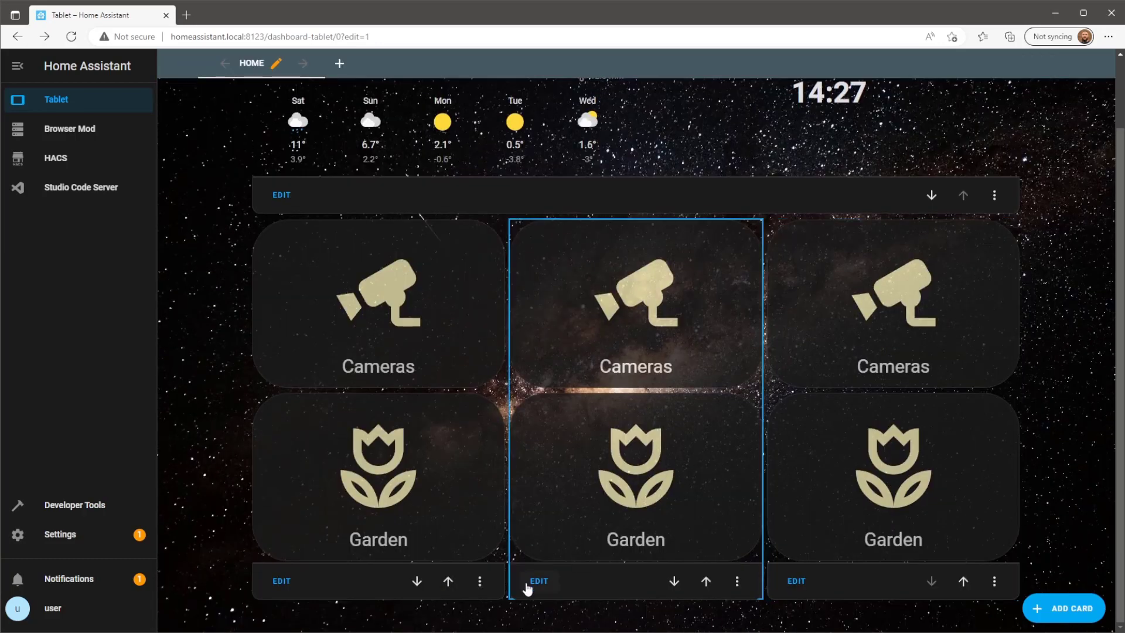
Replace the middle column's YAML with the Kitchen and Lounge configuration and save it.
left_click(529, 587)
left_click(328, 544)
left_click(434, 434)
key("ctrl+a")
key("ctrl+v")
left_click(836, 588)
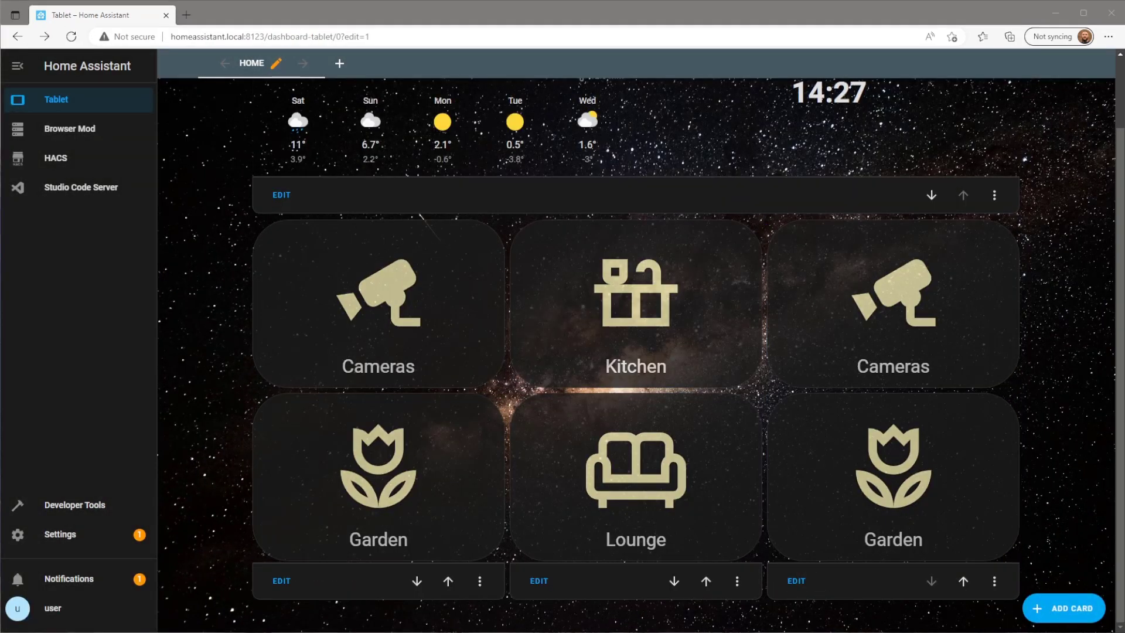
Replace the third column's YAML with the Bedroom and Bathroom configuration, save, and exit edit mode.
left_click(796, 581)
left_click(346, 540)
left_click(434, 474)
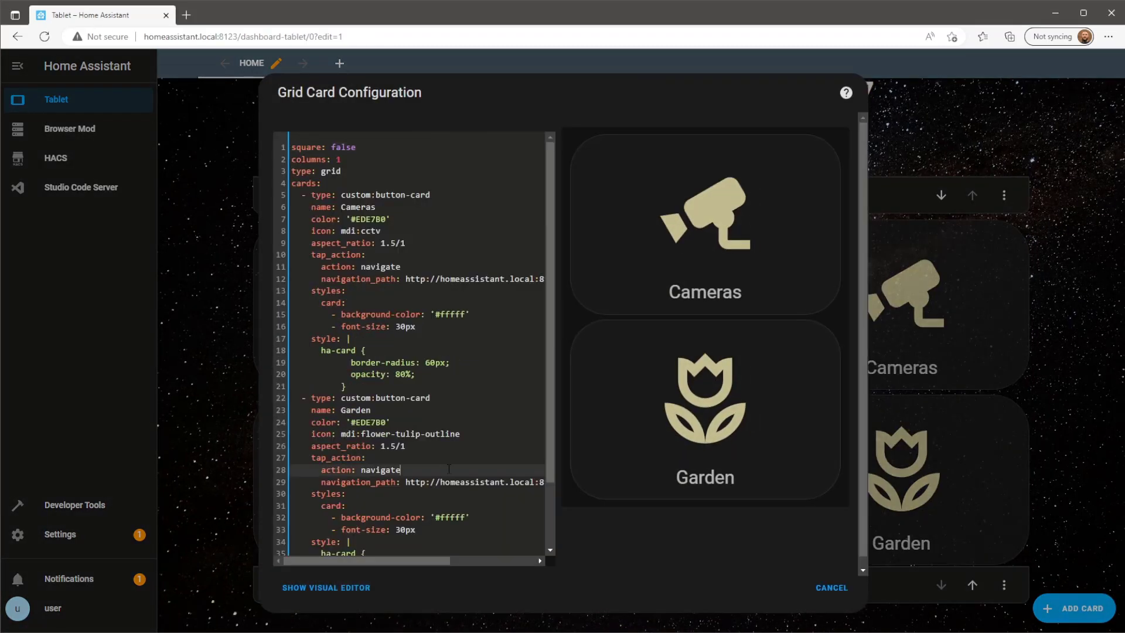
key("ctrl+a")
key("ctrl+v")
left_click(834, 588)
left_click(1029, 68)
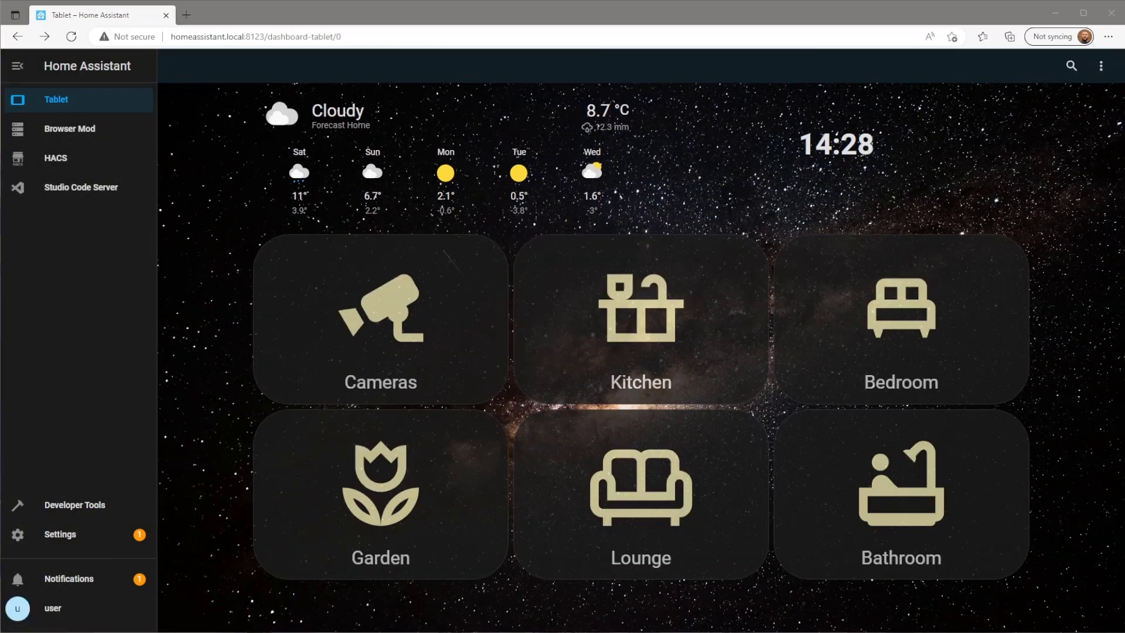
left_click(1101, 66)
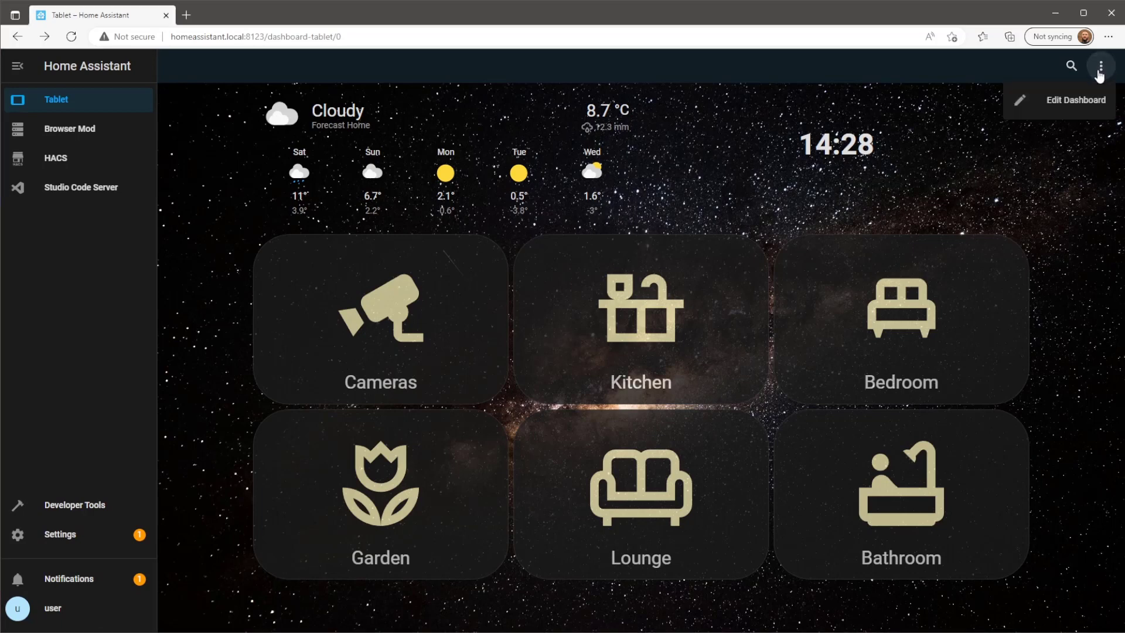
Create a new view titled 'cameras' in edit mode, save it, and finish editing.
left_click(1076, 100)
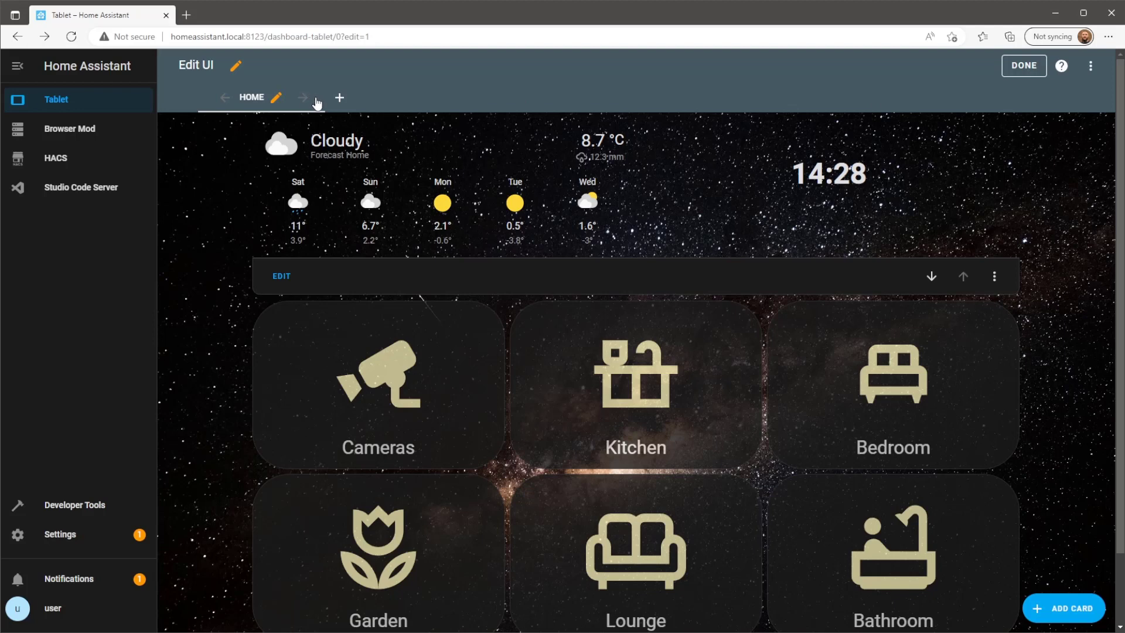
left_click(338, 98)
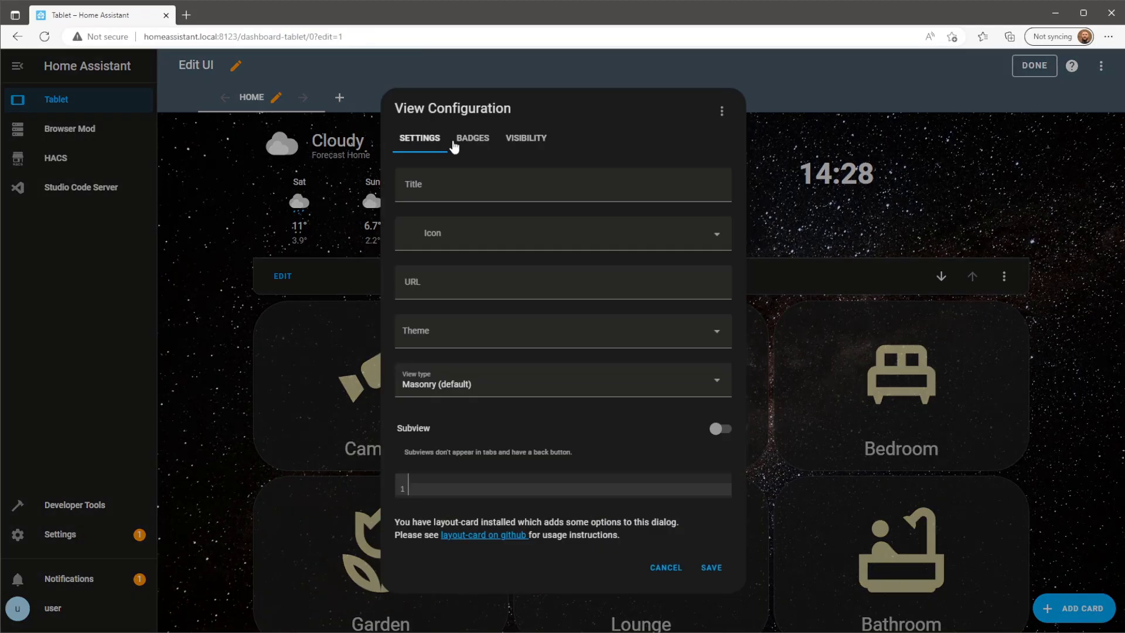
left_click(501, 184)
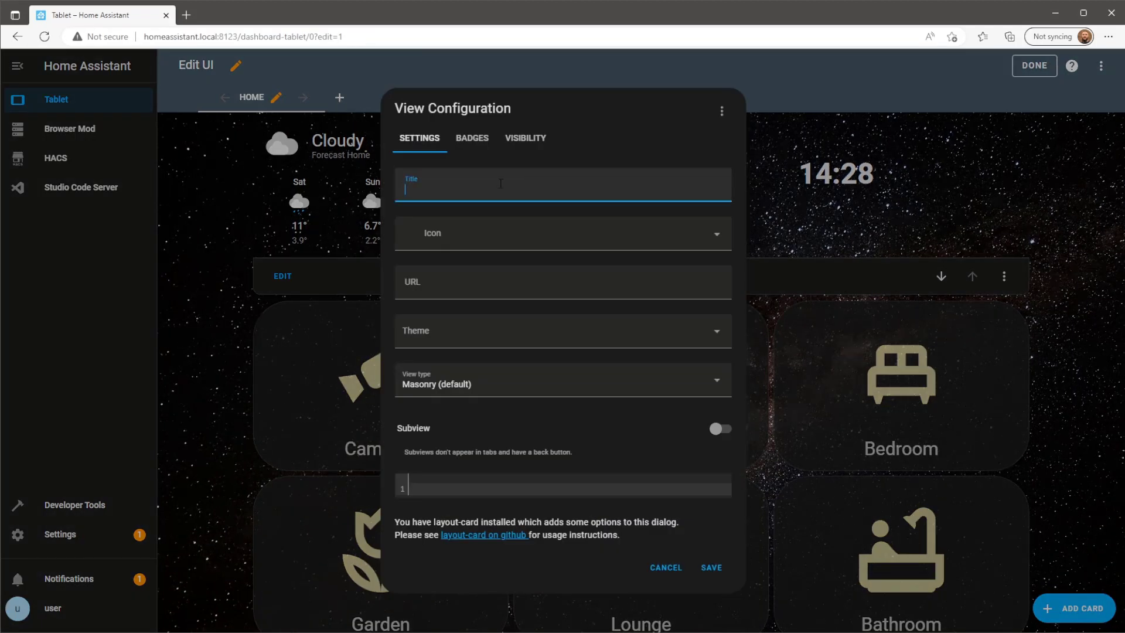
type("cameras")
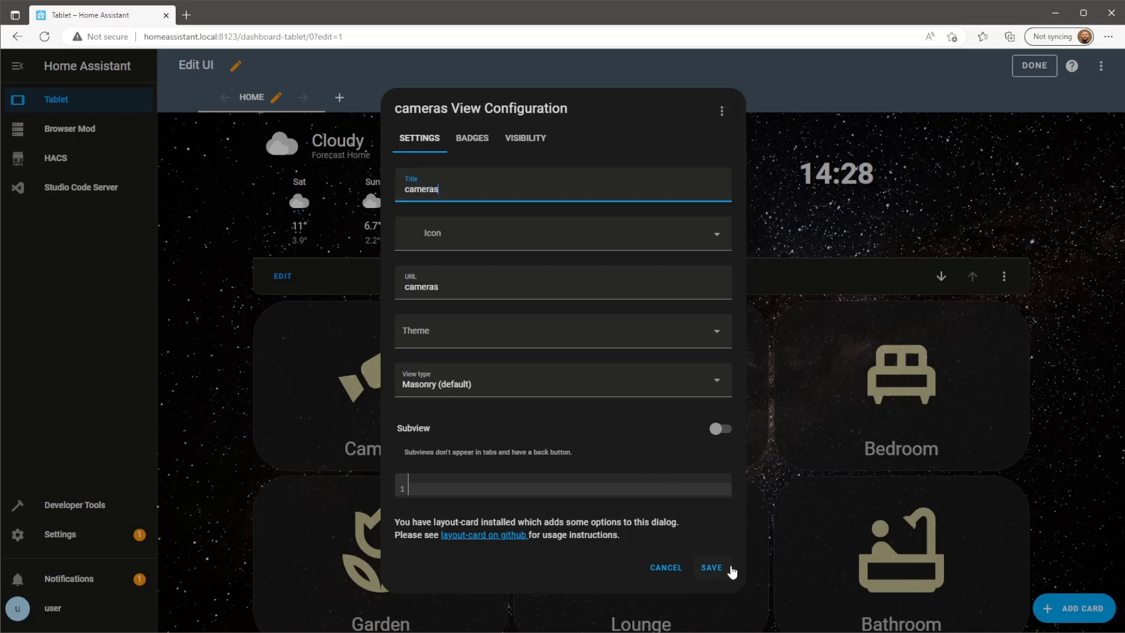
left_click(712, 568)
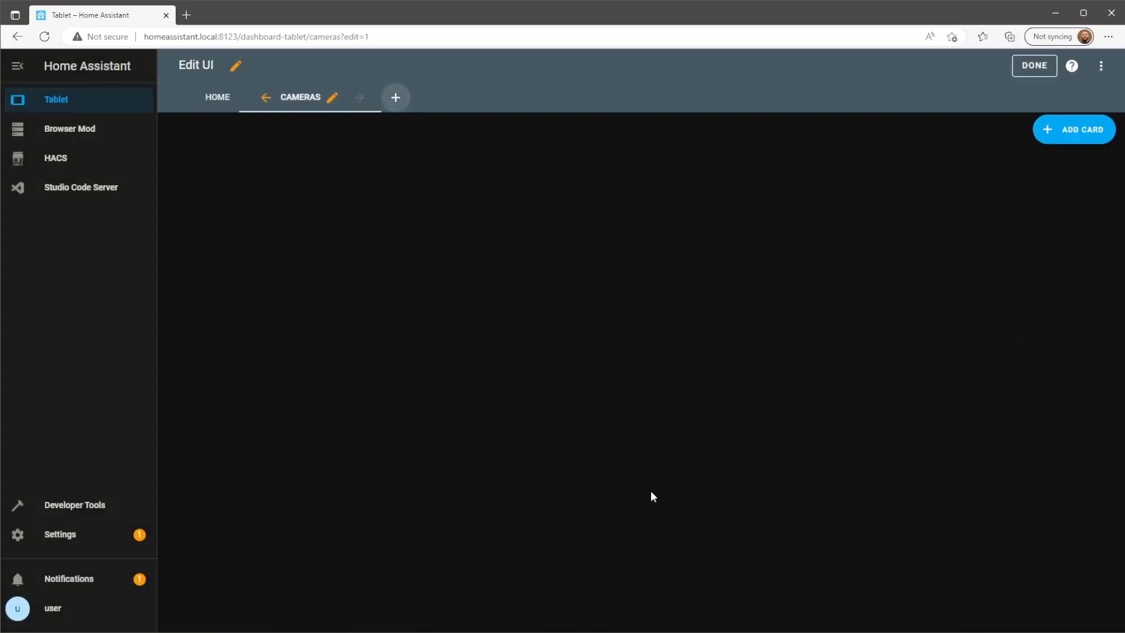
left_click(1031, 66)
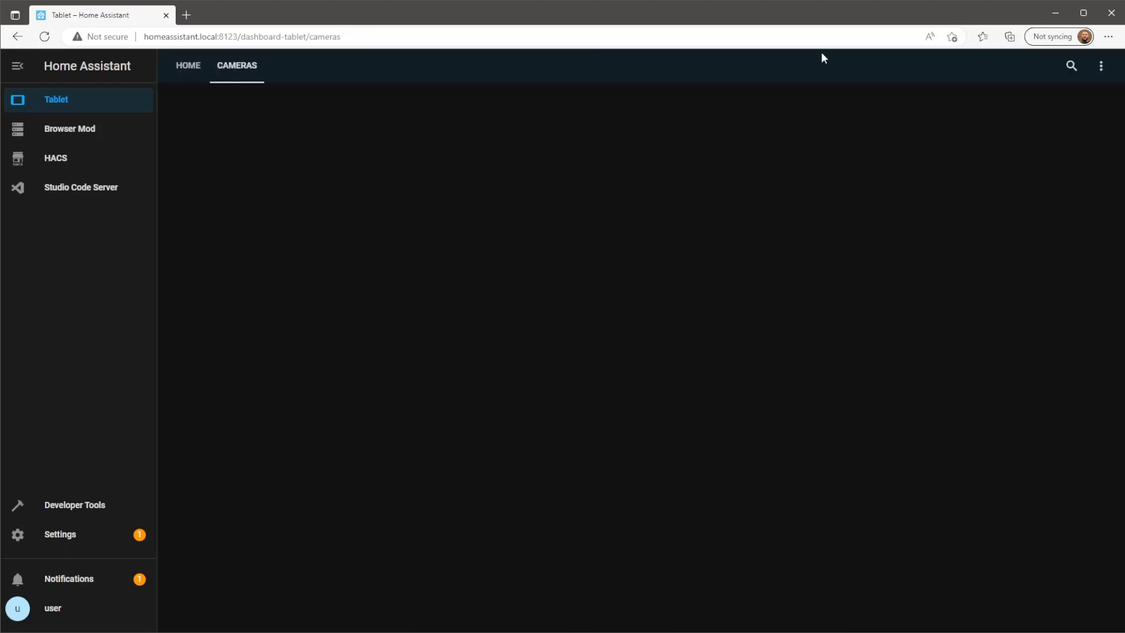
Copy the cameras view's URL from Edge's address bar and return to the HOME view.
left_click(373, 36)
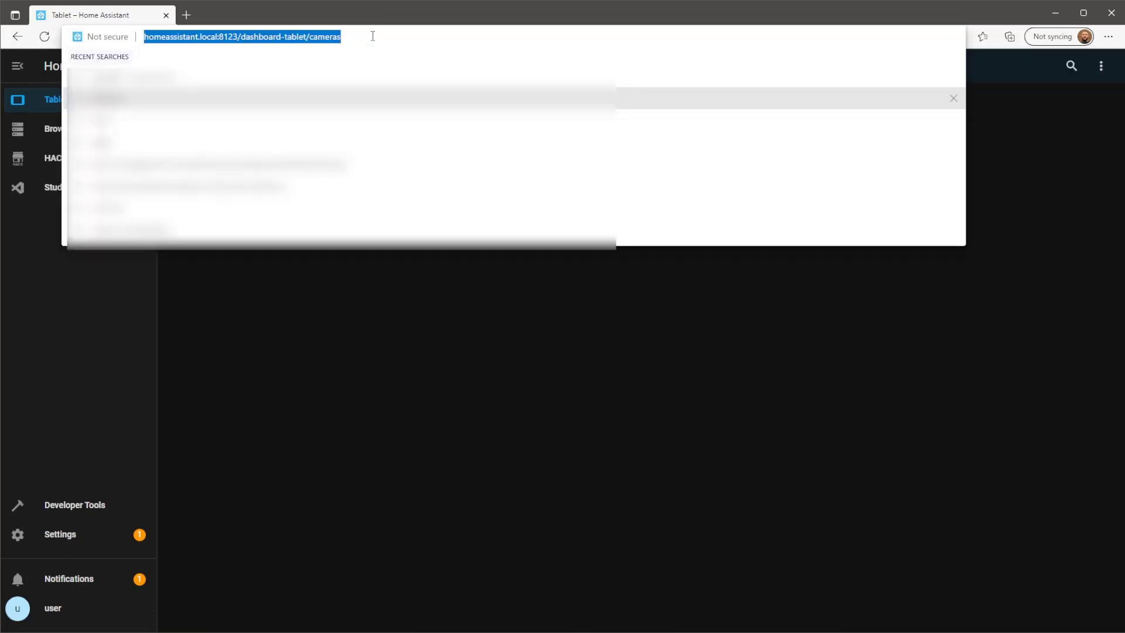
right_click(302, 38)
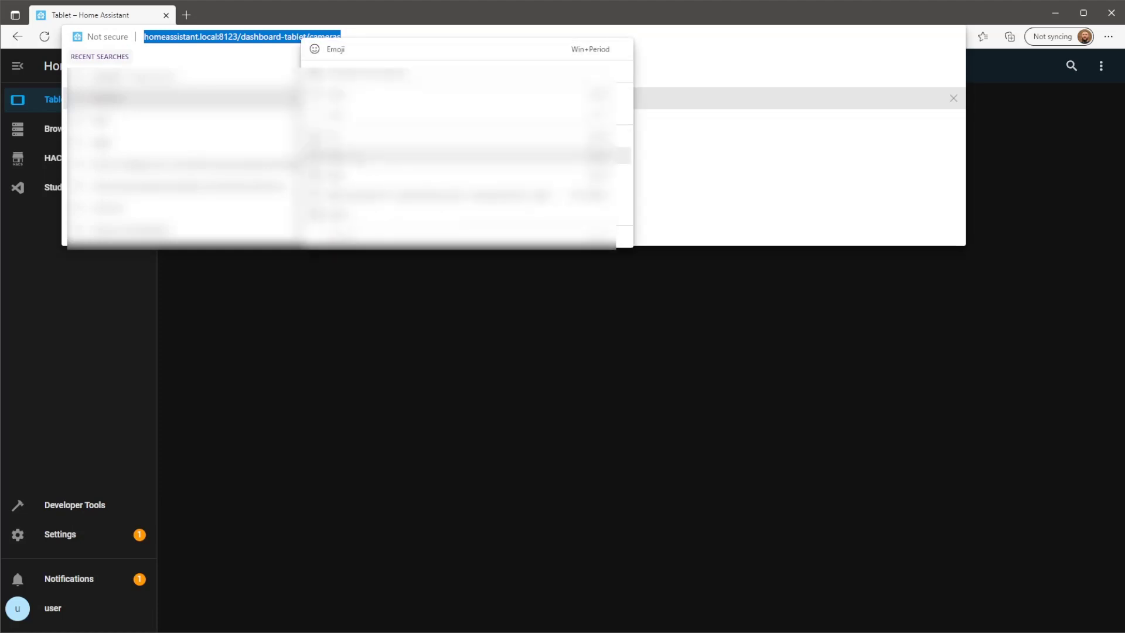
left_click(361, 157)
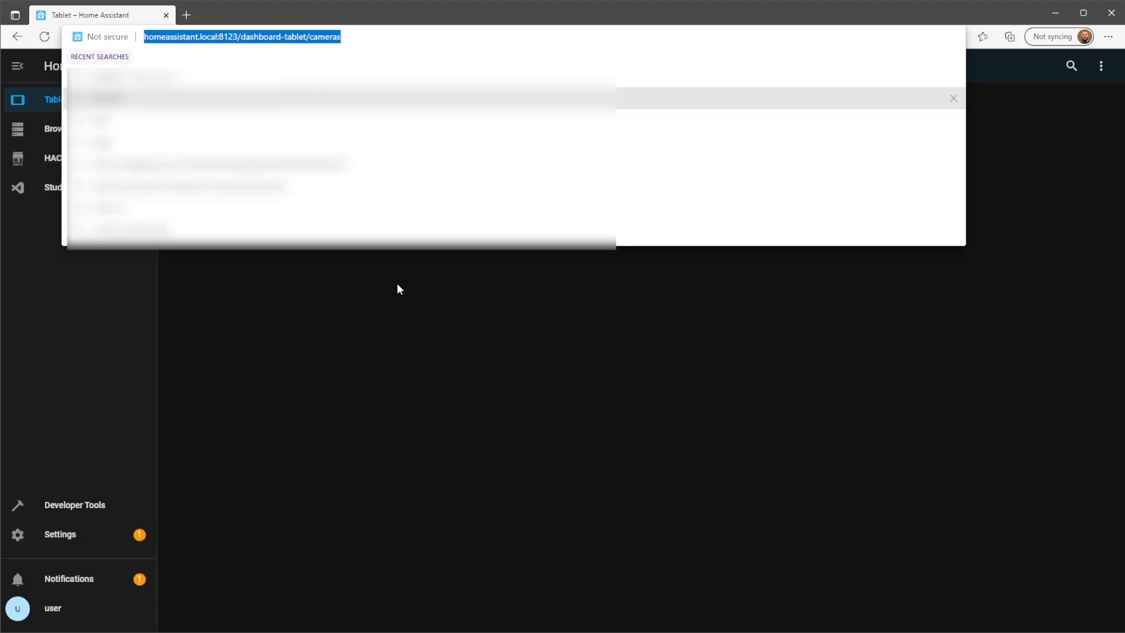
left_click(381, 269)
left_click(187, 69)
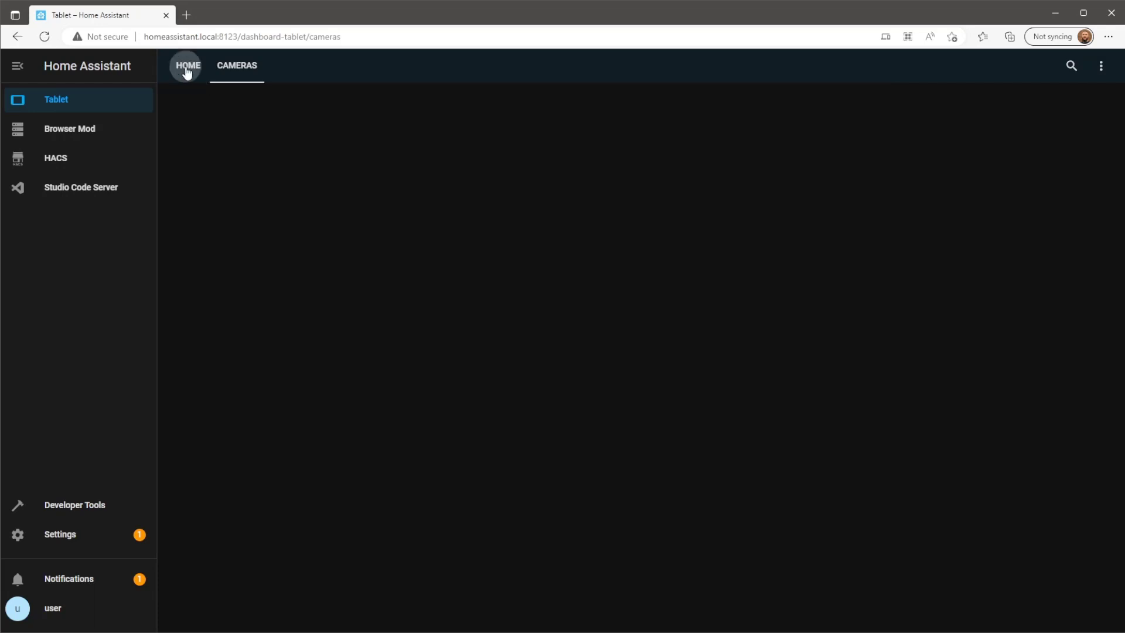
In the Cameras and Garden grid, paste the dashboard-tablet/cameras address as the Cameras button's navigation_path and save.
left_click(1101, 66)
left_click(1069, 113)
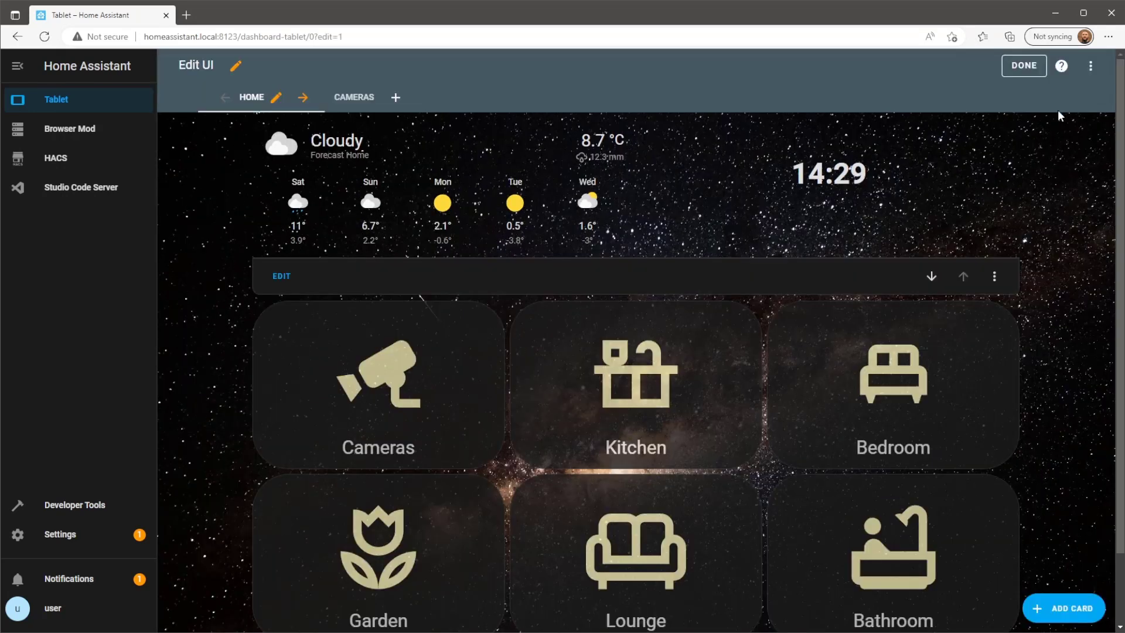
scroll(410, 364, "down", 2)
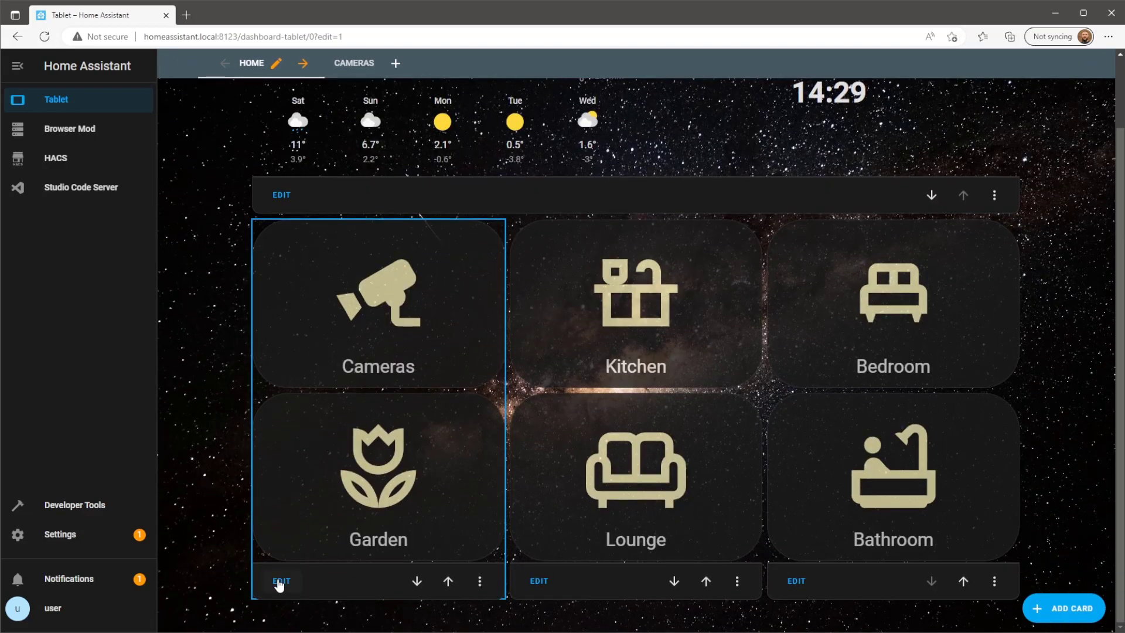
left_click(281, 582)
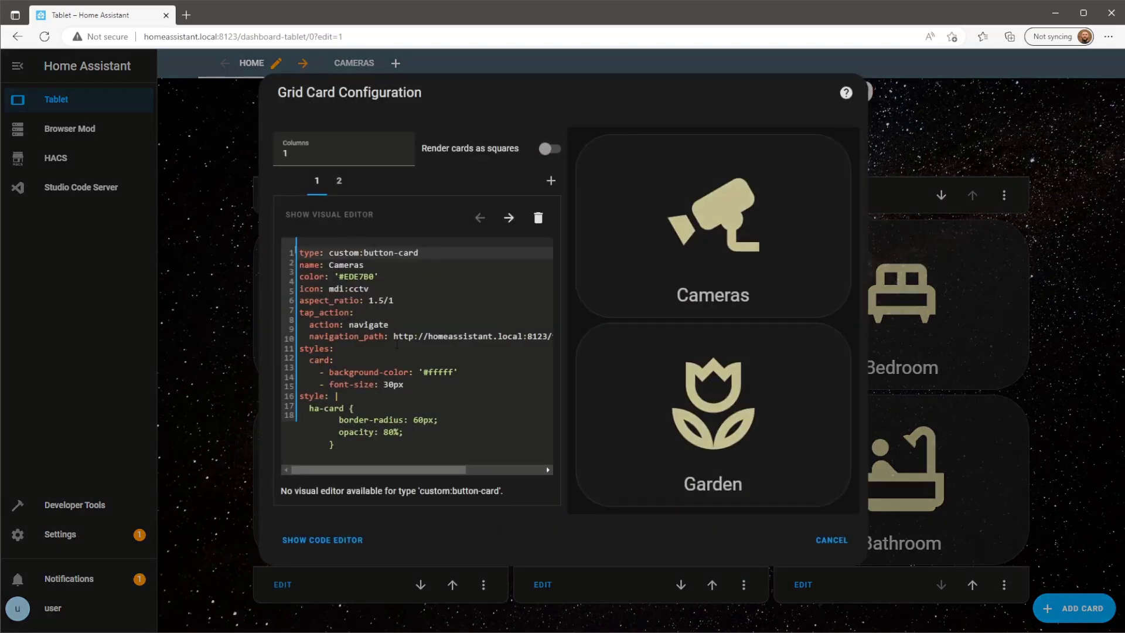
left_click_drag(404, 361, 463, 337)
left_click(463, 337)
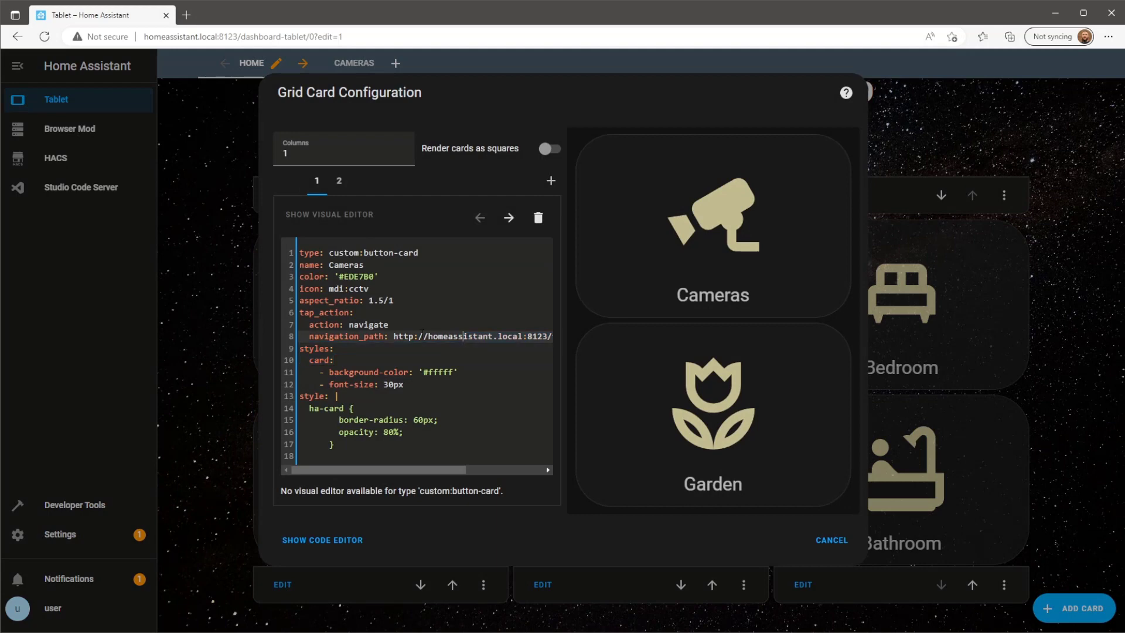
left_click_drag(394, 336, 577, 343)
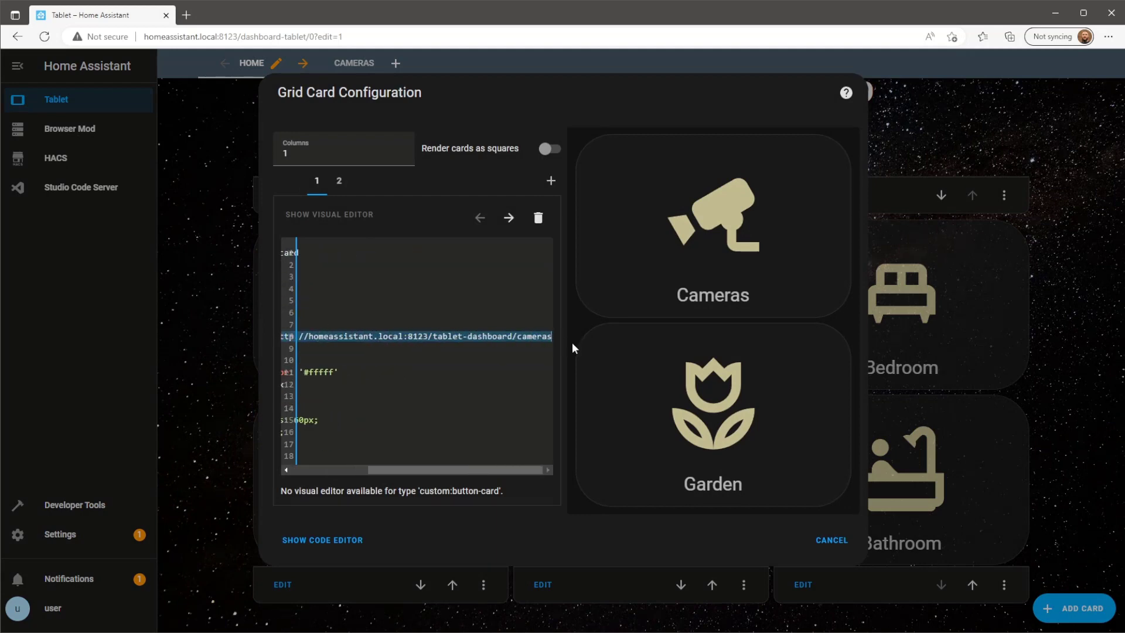
key("ctrl+v")
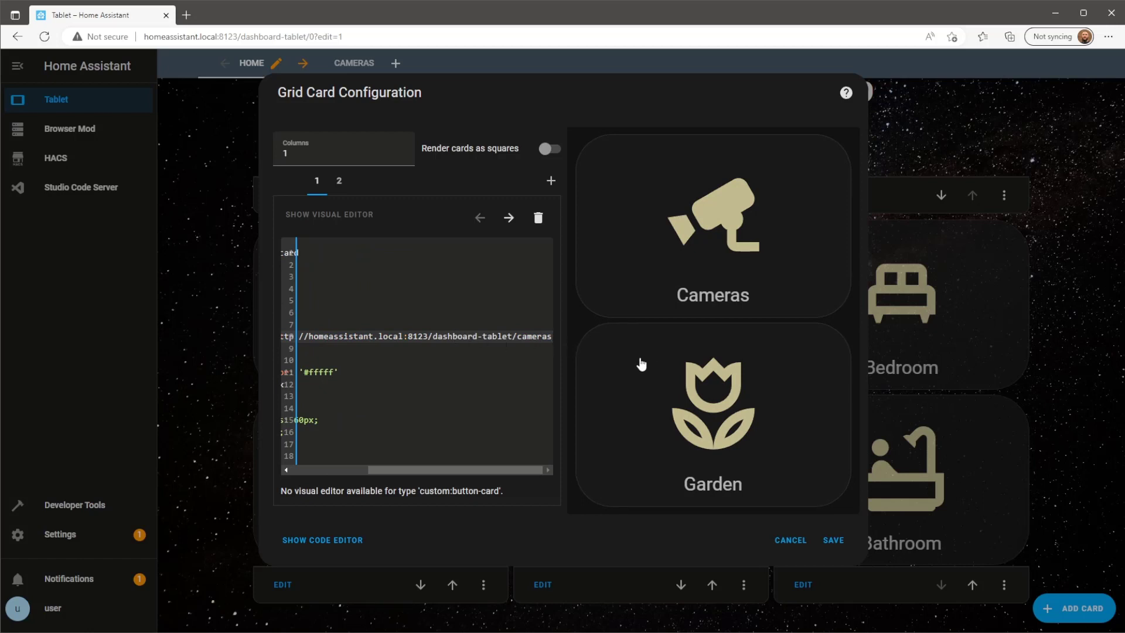
left_click(833, 542)
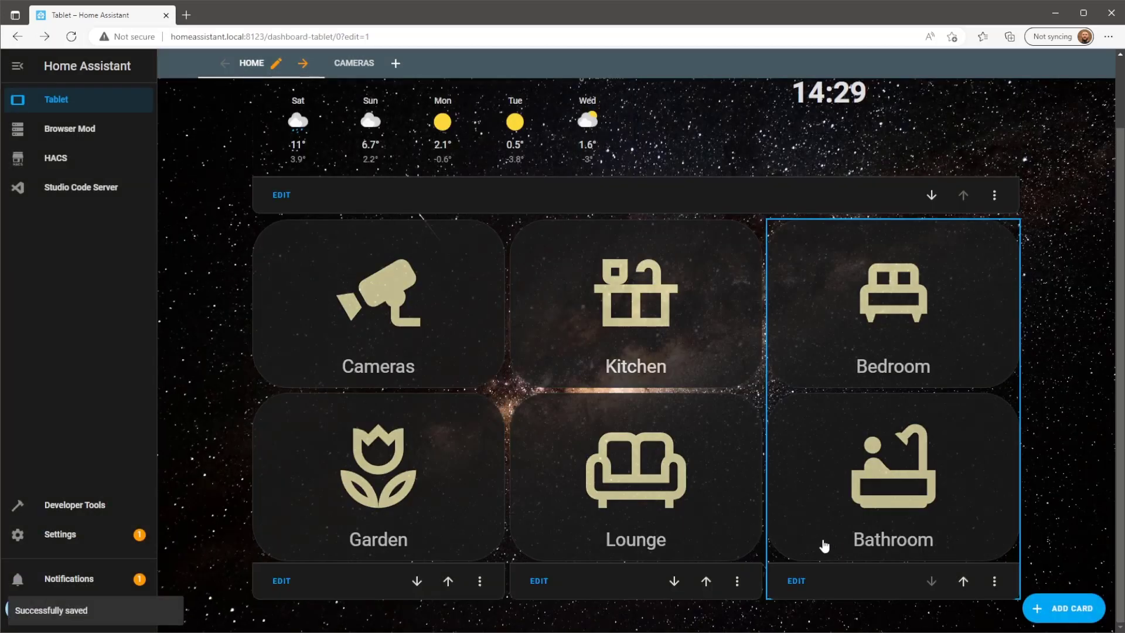
scroll(725, 262, "up", 2)
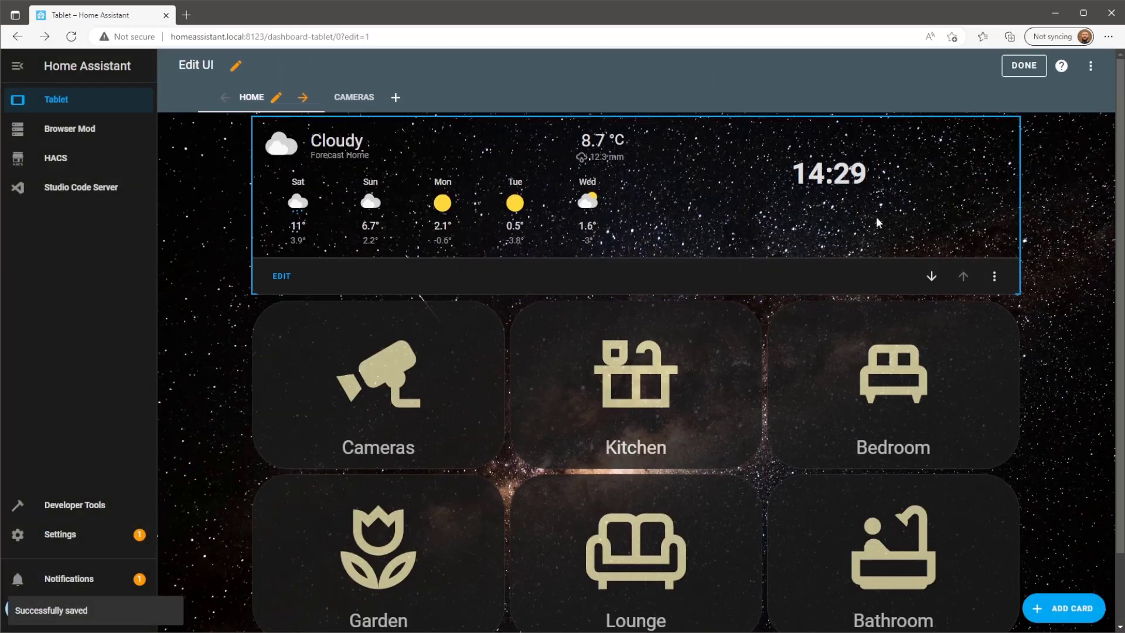
Finish editing, confirm the Cameras button opens the cameras view, and go back to Home.
left_click(1025, 65)
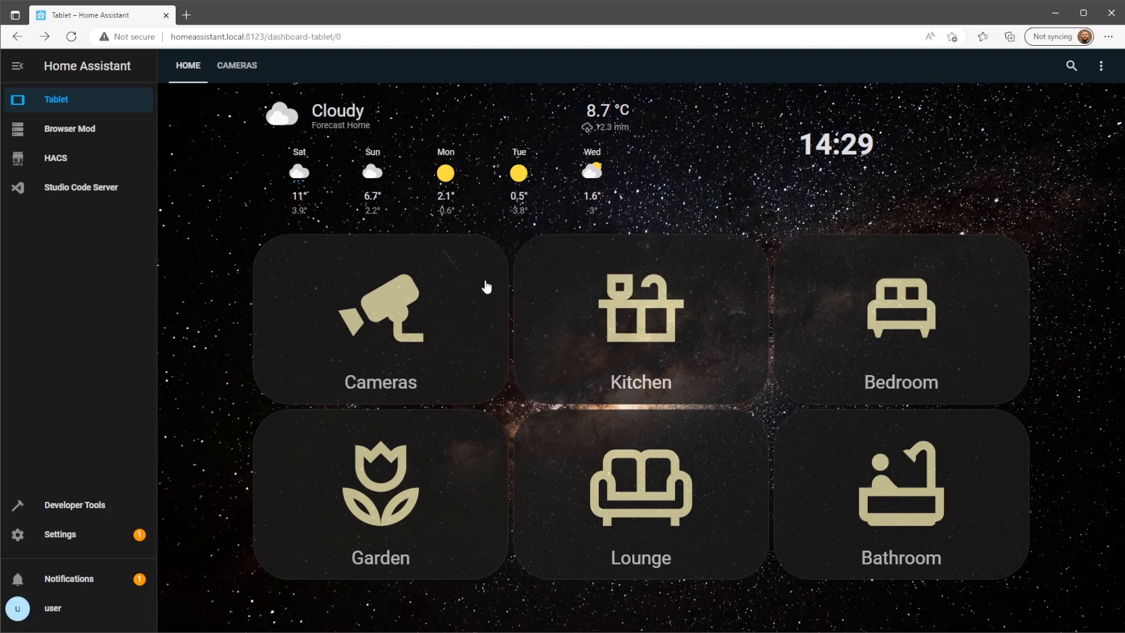
left_click(441, 302)
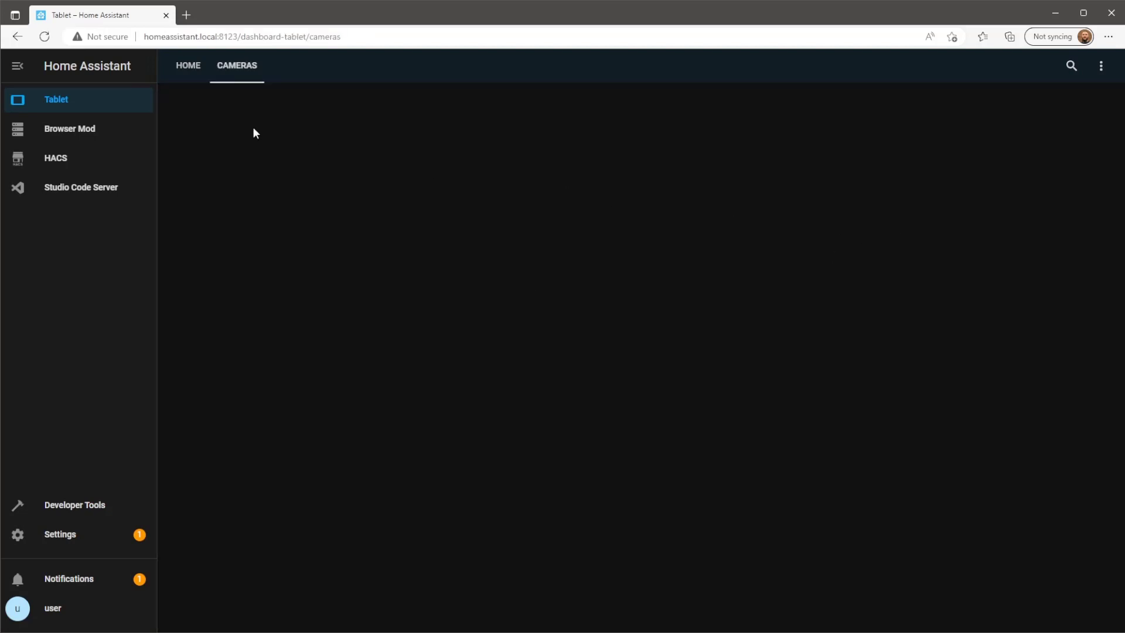
left_click(197, 70)
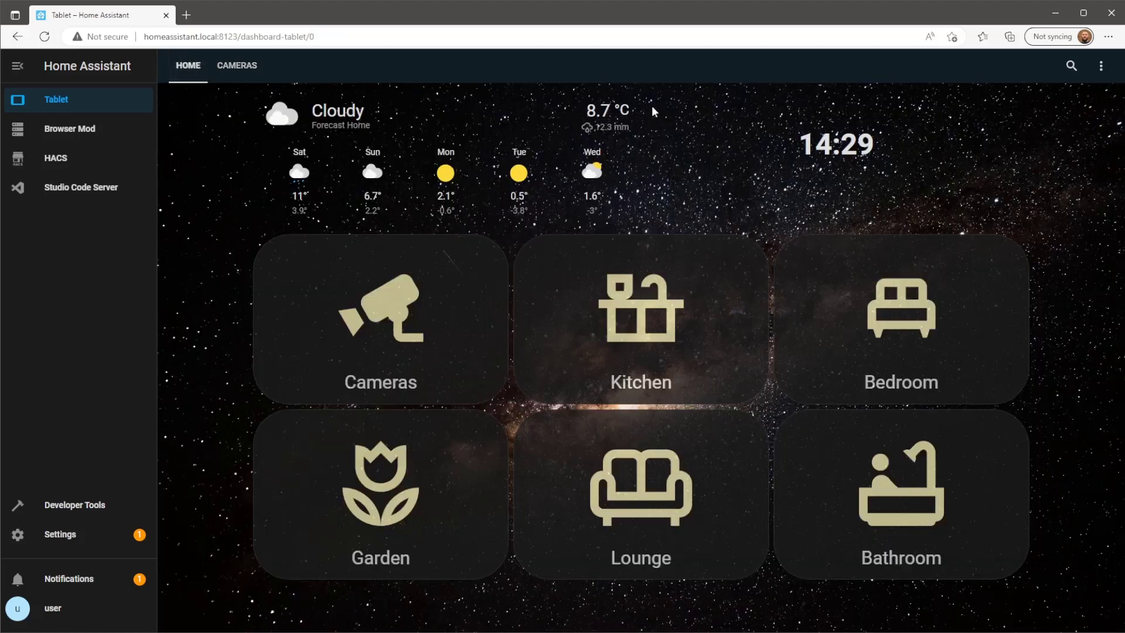
Select the Home view's web address, then open the Cameras view again from its button.
left_click(431, 38)
key("ctrl+c")
right_click(307, 40)
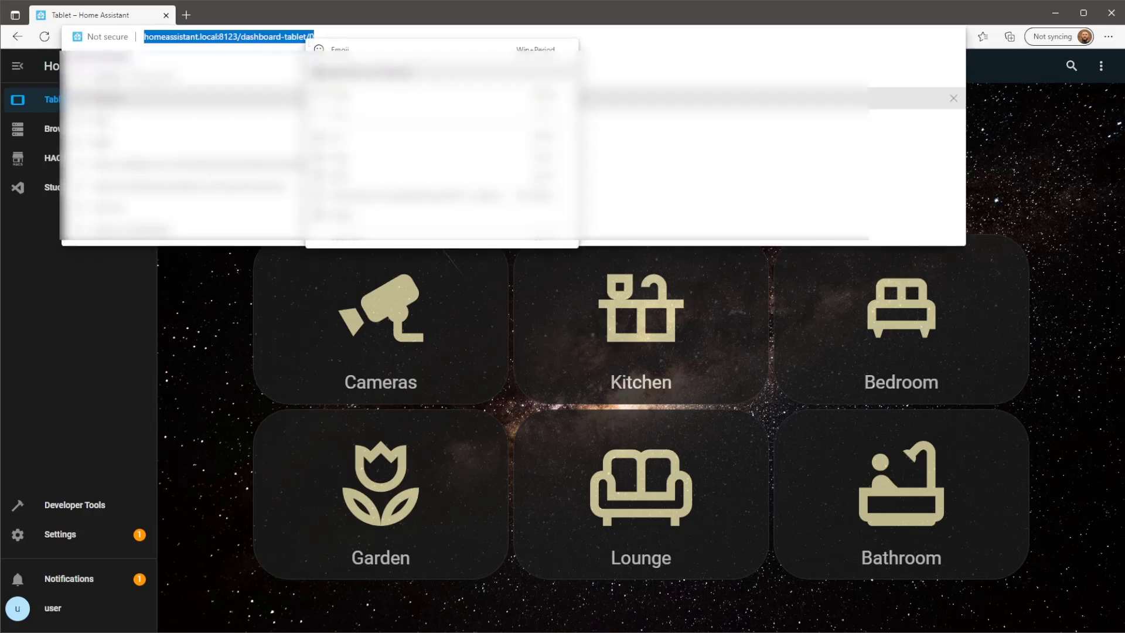
key("Escape")
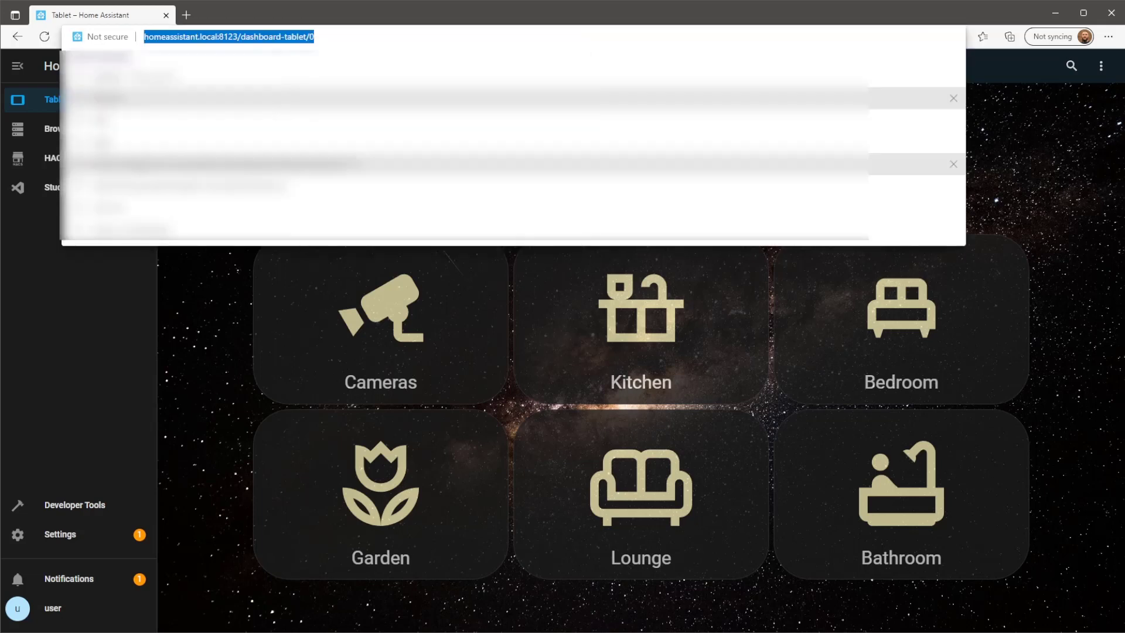
left_click(224, 287)
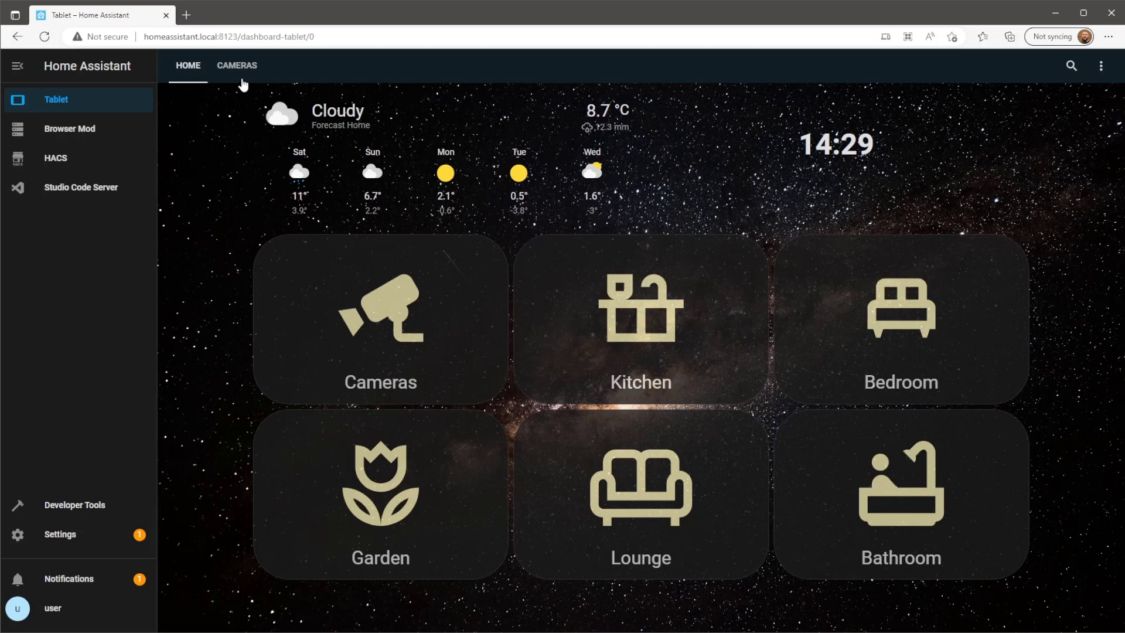
left_click(376, 293)
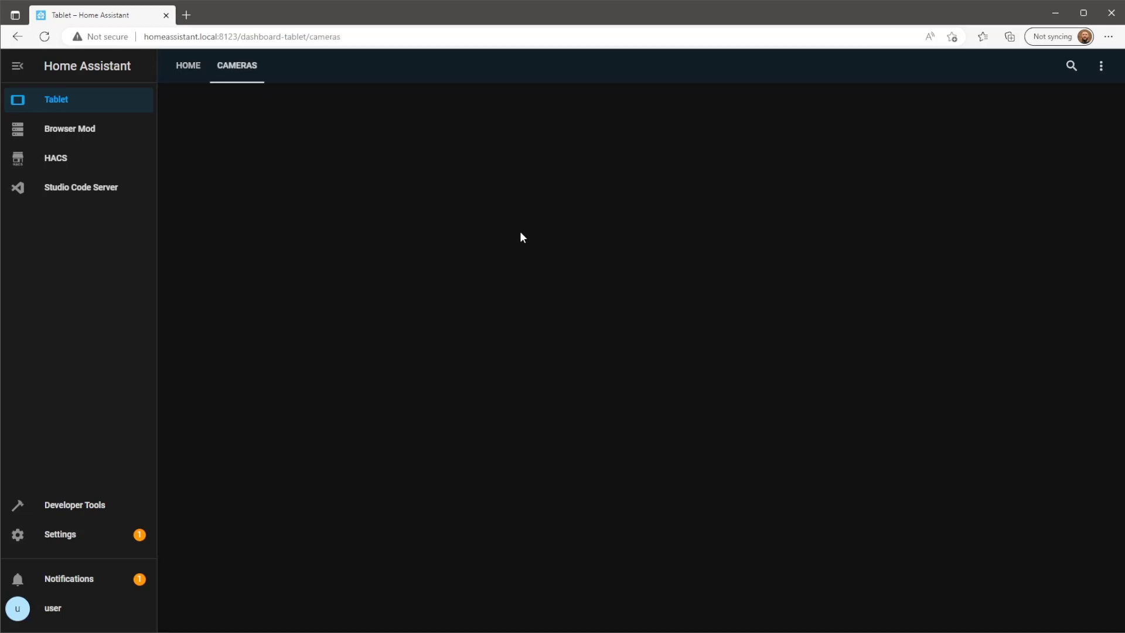
left_click(1101, 66)
Add a button card to the Cameras view that navigates to the pasted Home view address, without the Bed Time entity.
left_click(1082, 105)
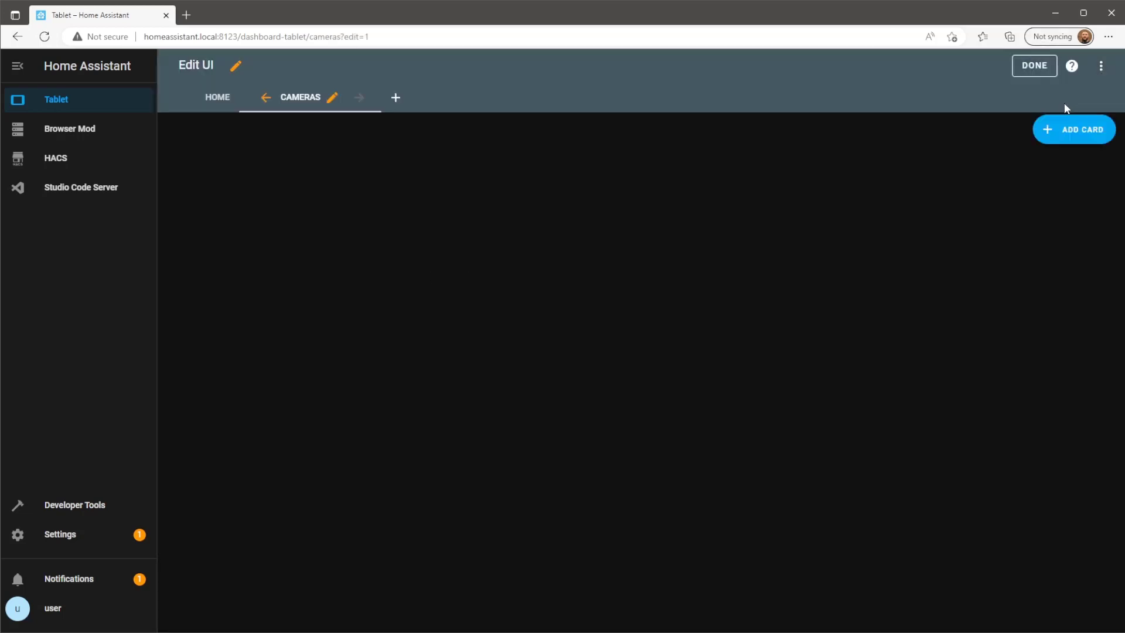
left_click(1058, 134)
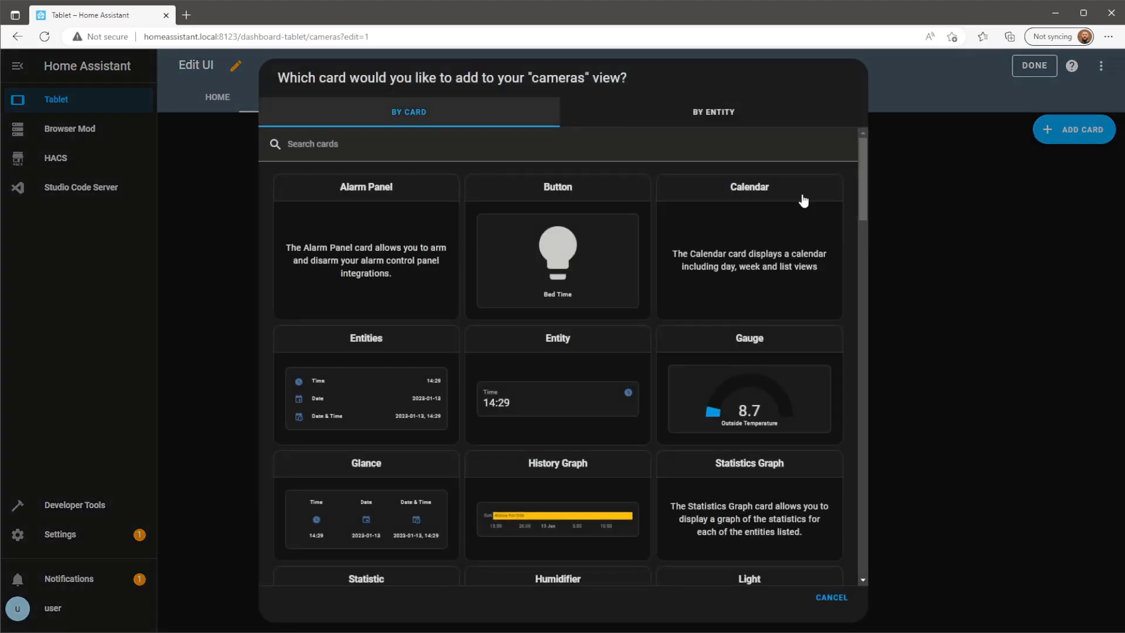
left_click(617, 262)
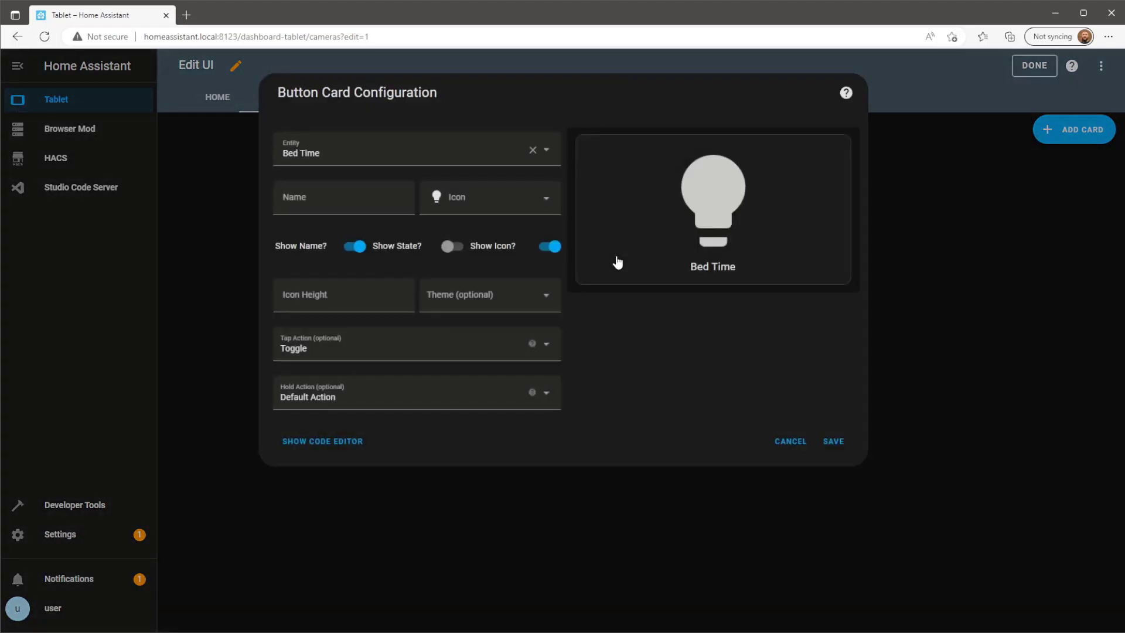
left_click(454, 354)
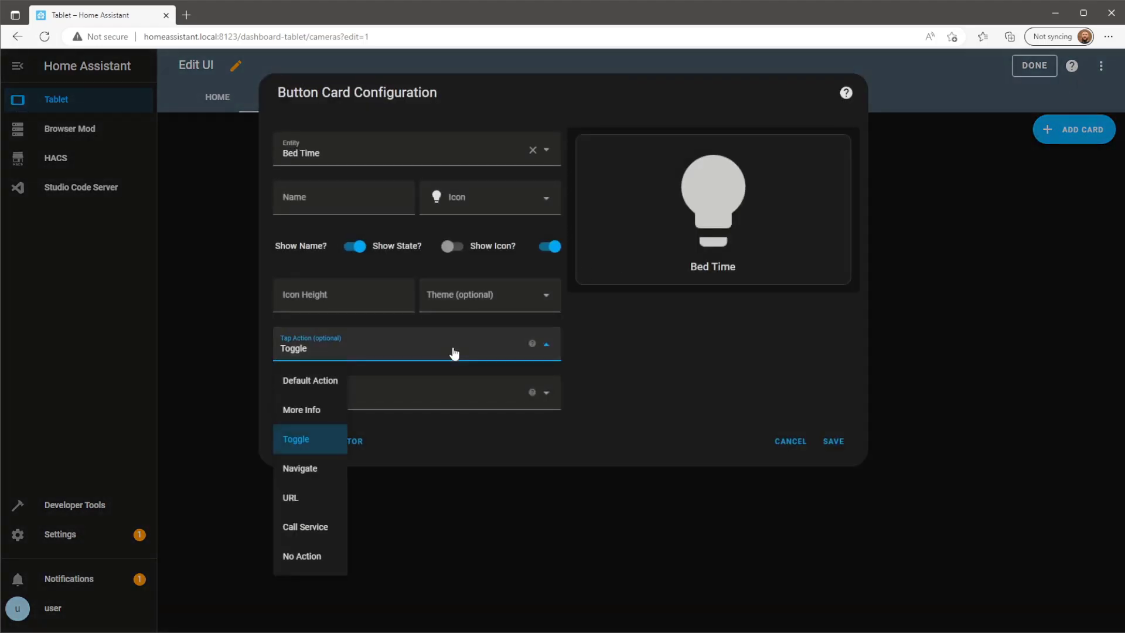
left_click(324, 468)
left_click(350, 389)
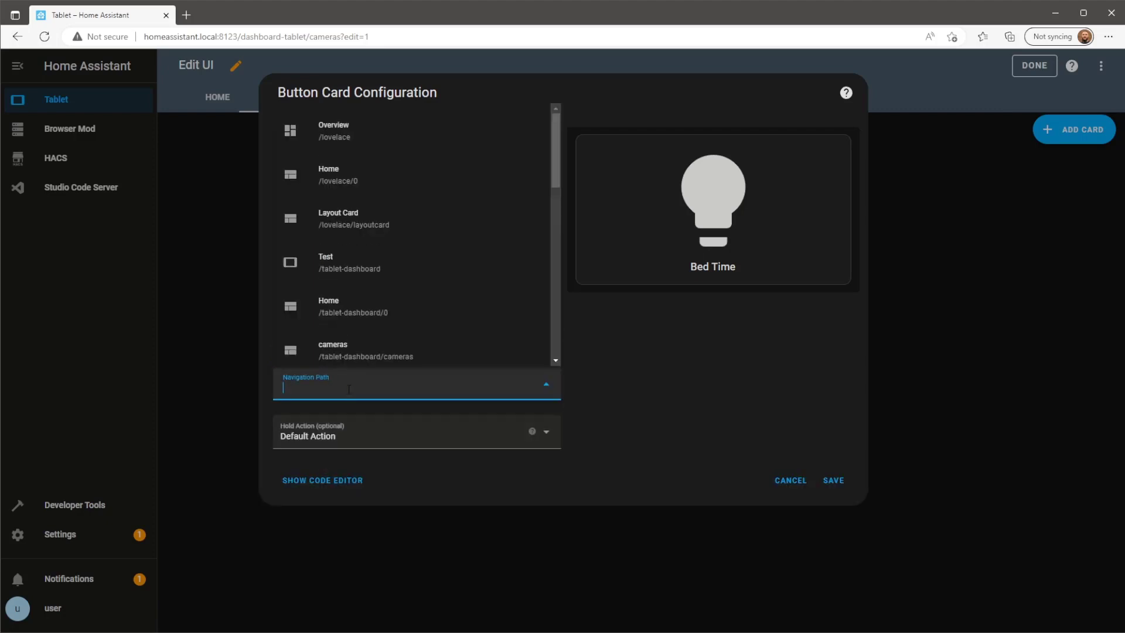
right_click(349, 390)
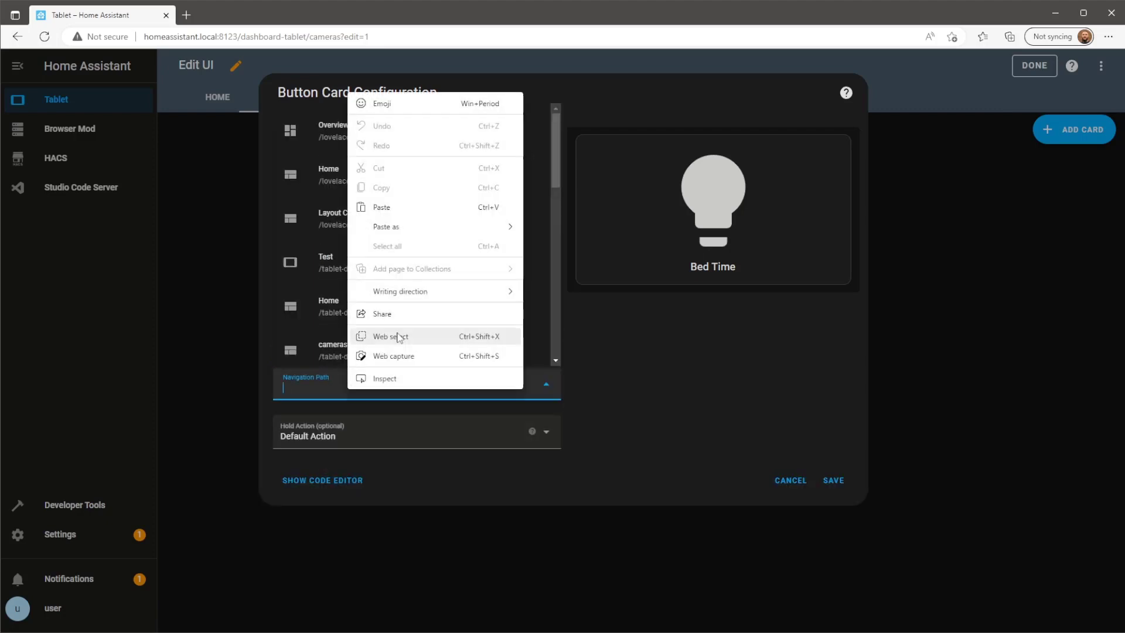
left_click(394, 205)
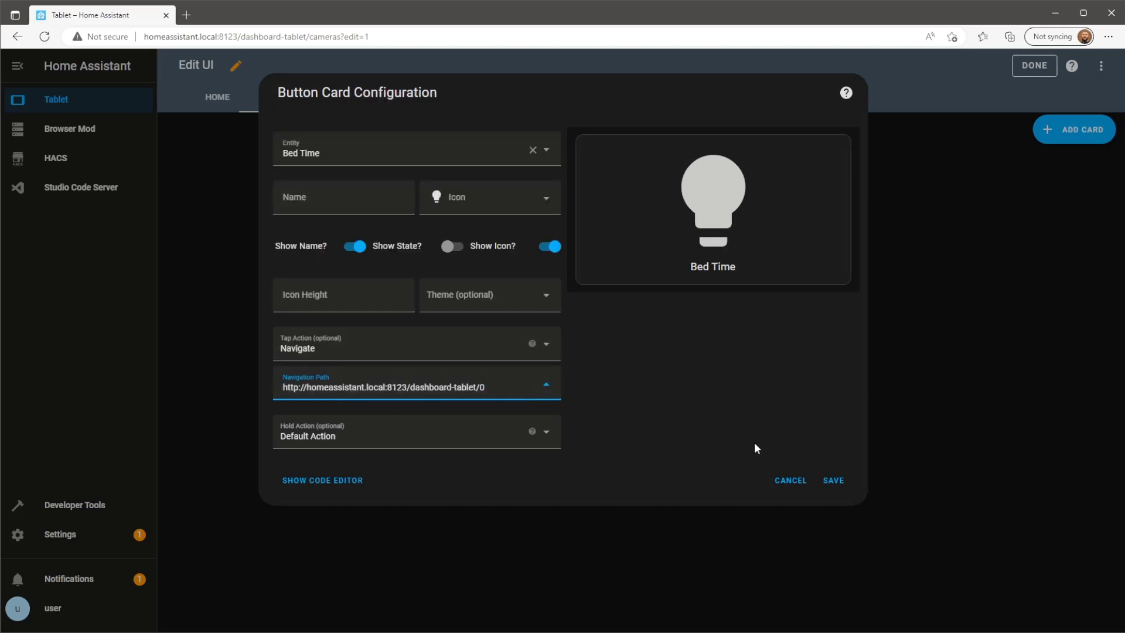
left_click(532, 150)
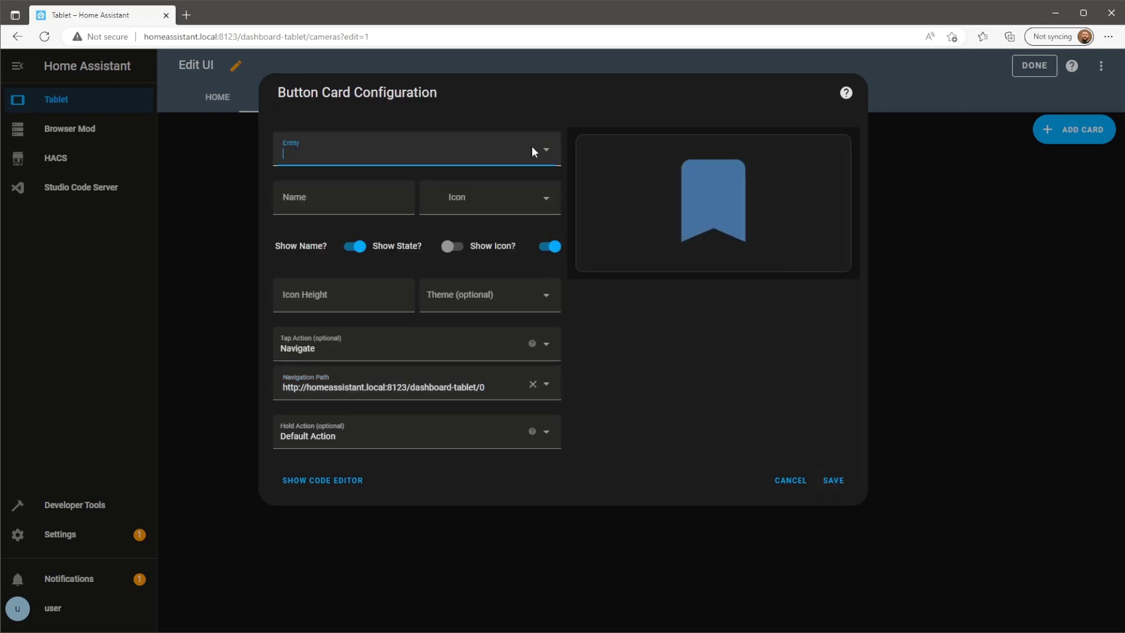
left_click(829, 482)
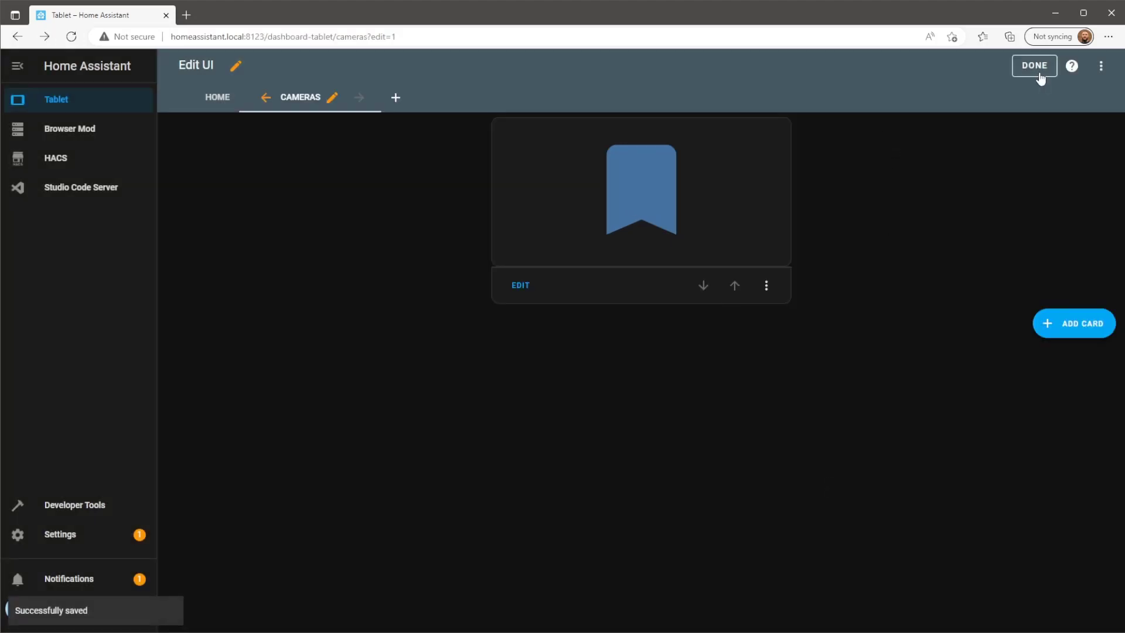
Leave edit mode and test the new button back to Home and the Cameras tile.
left_click(1041, 74)
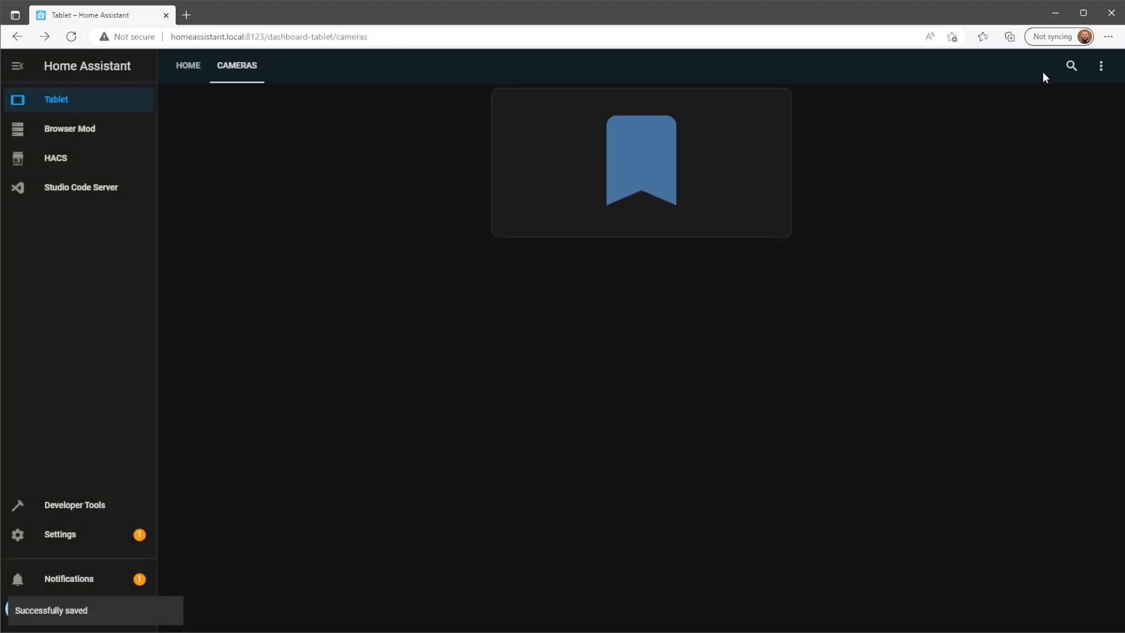
left_click(683, 184)
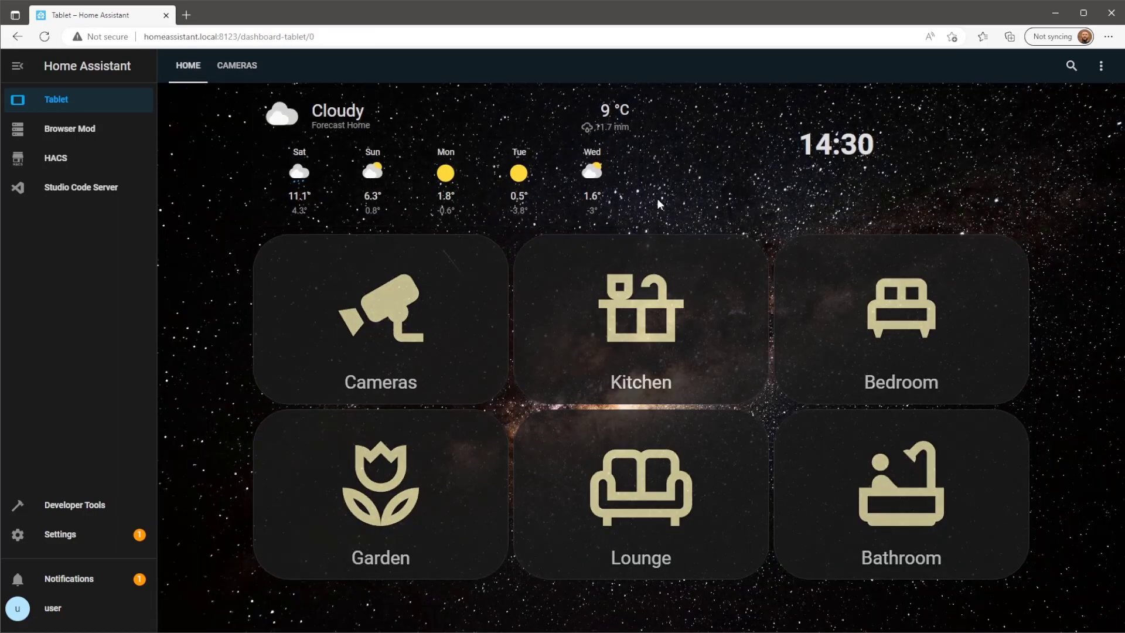
left_click(454, 315)
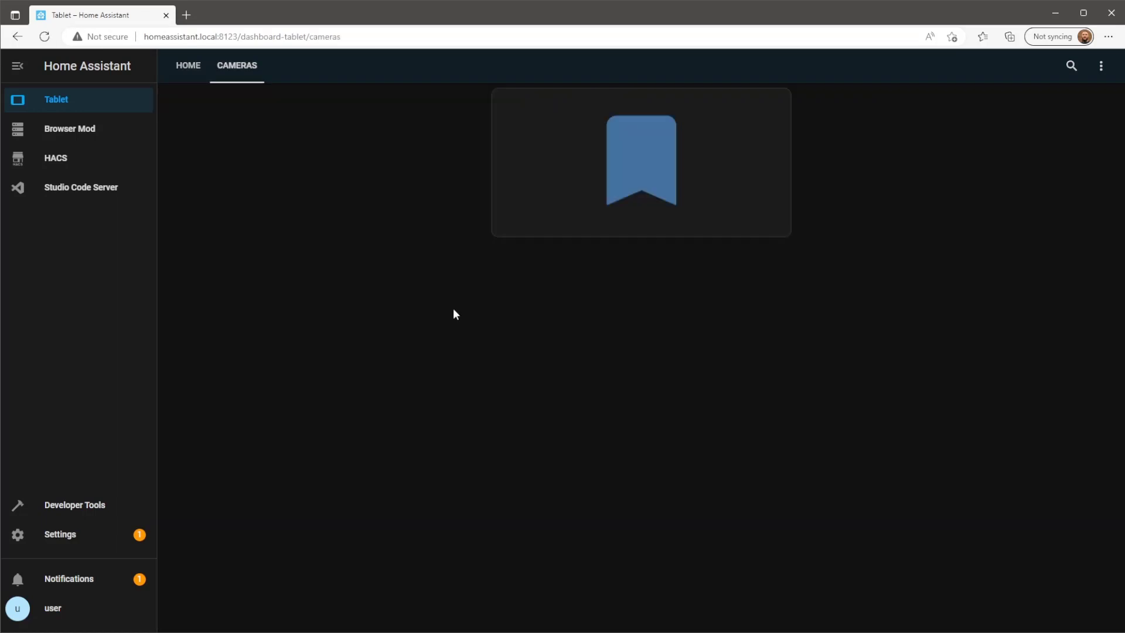
left_click(700, 203)
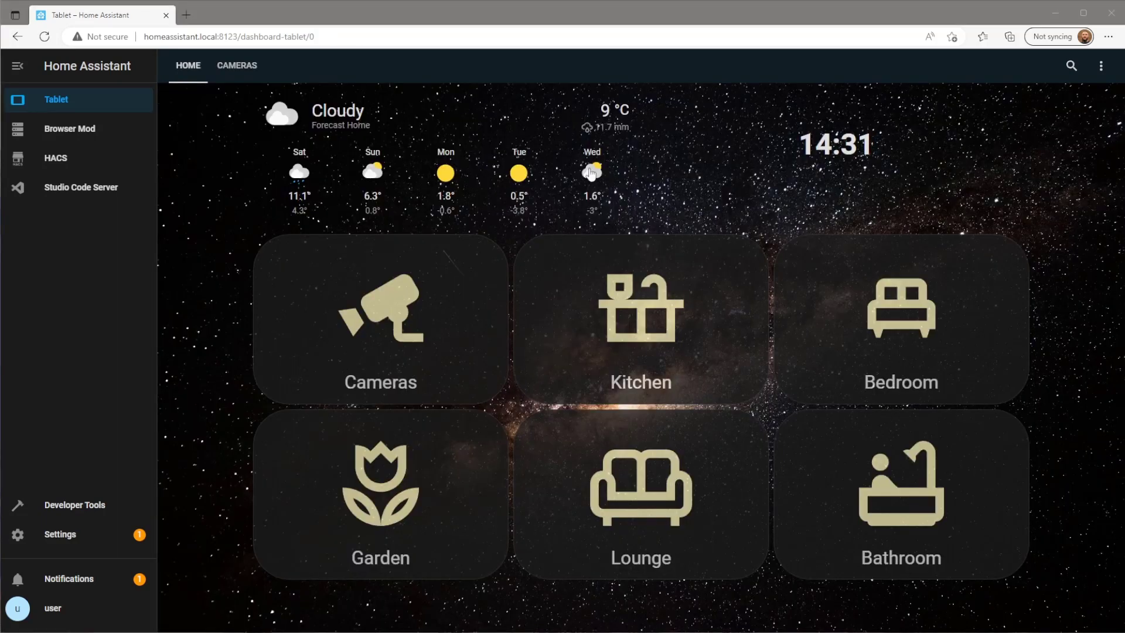
In Browser Mod, add a Tablet User setting making the Tablet dashboard the default.
left_click(115, 136)
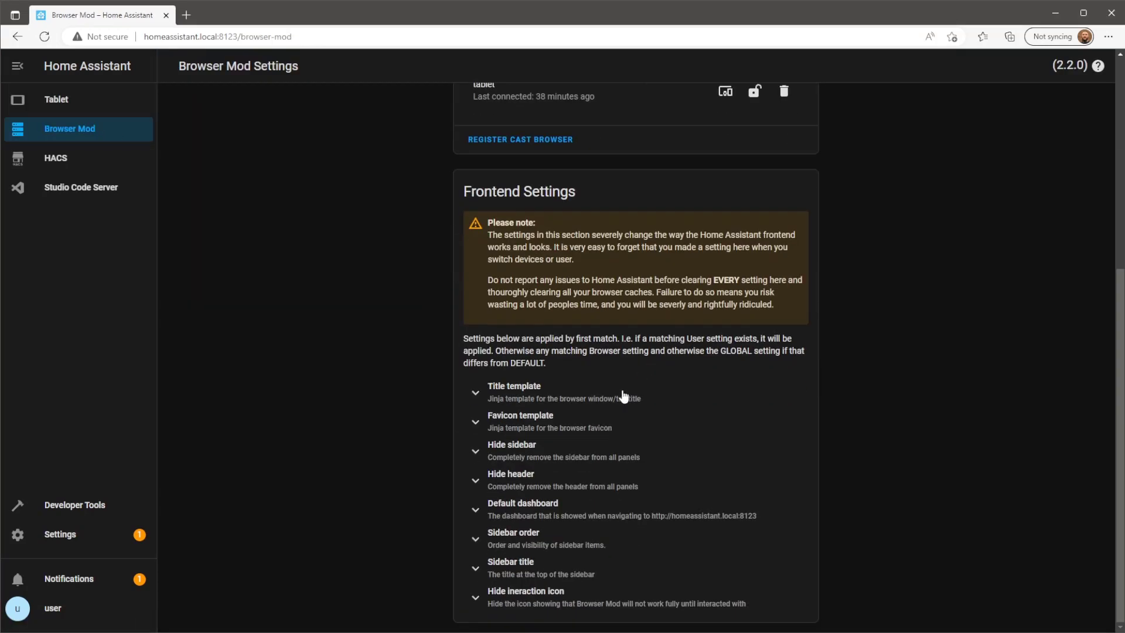
left_click(581, 514)
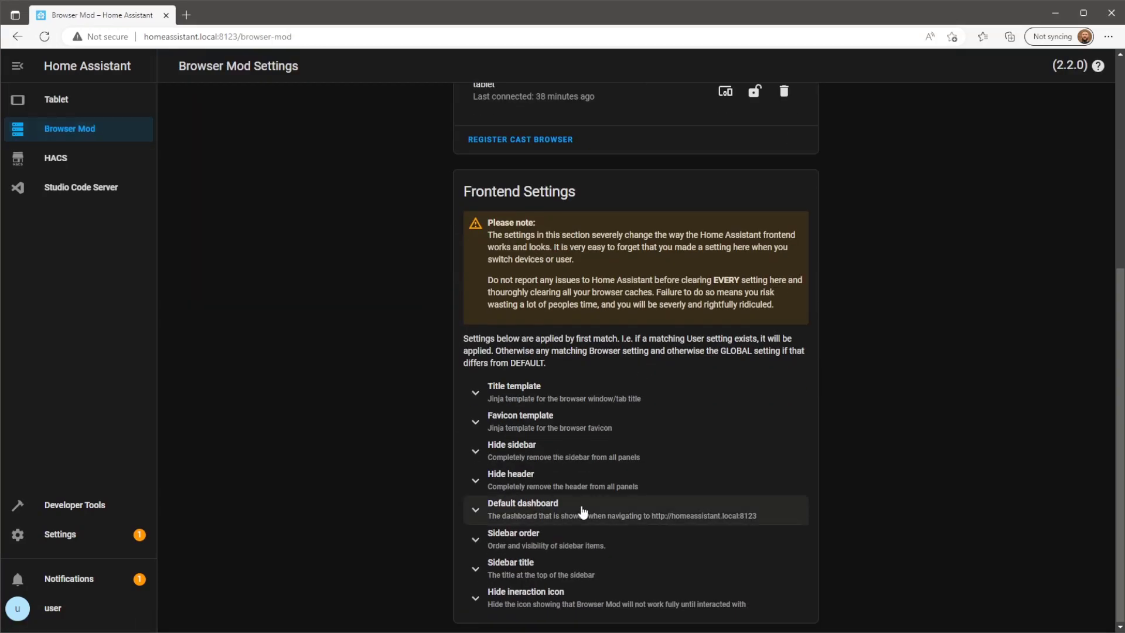
scroll(645, 504, "down", 1)
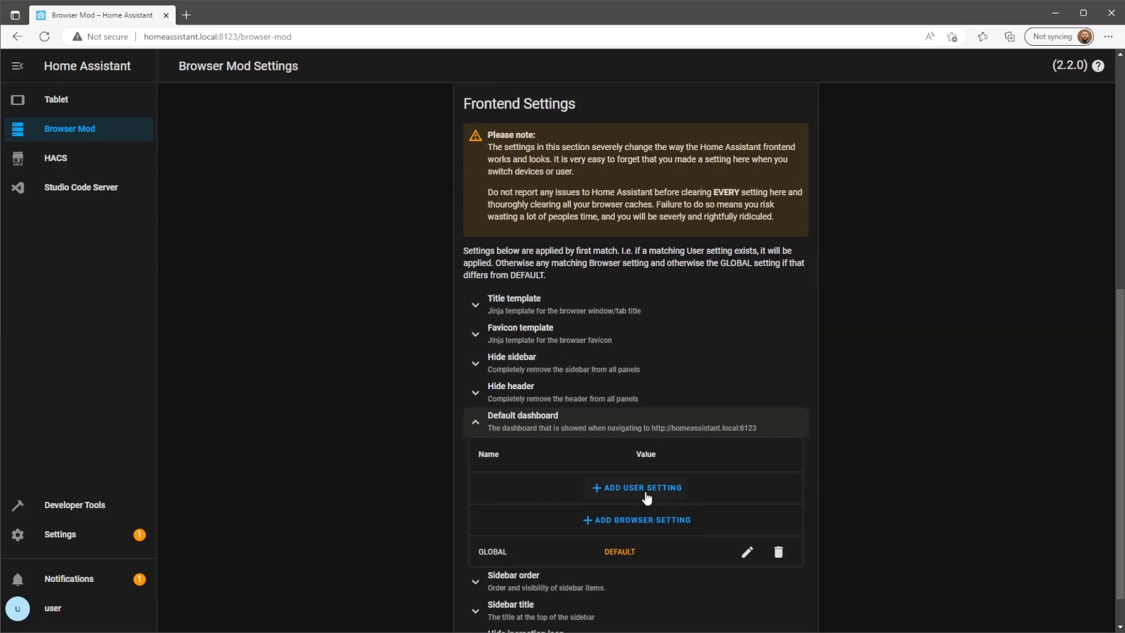
left_click(646, 497)
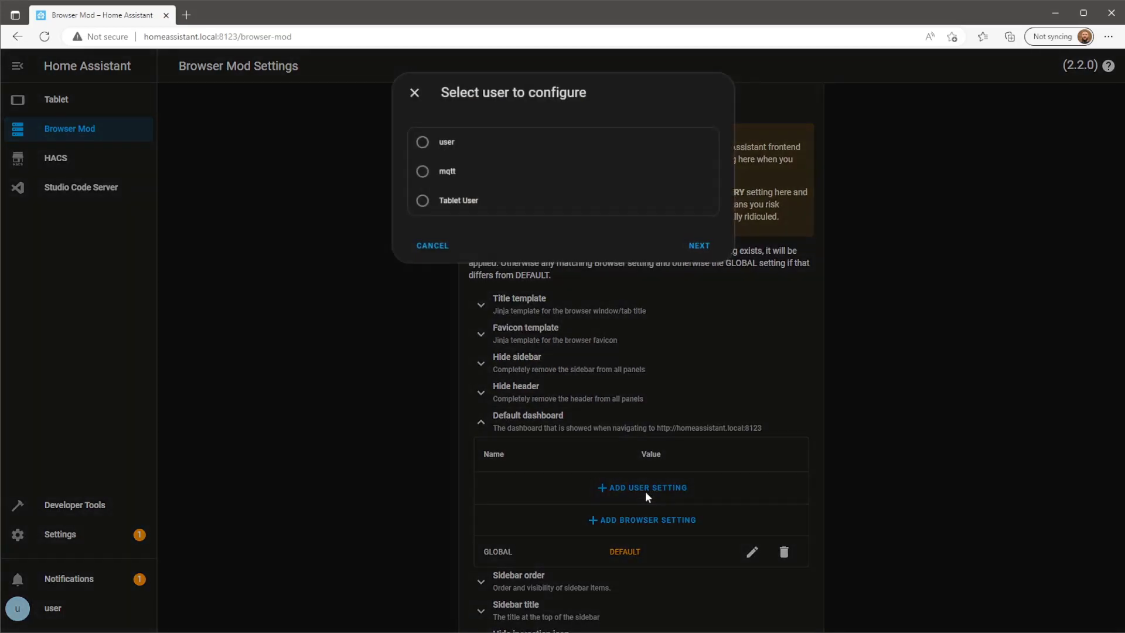
left_click(423, 204)
left_click(708, 249)
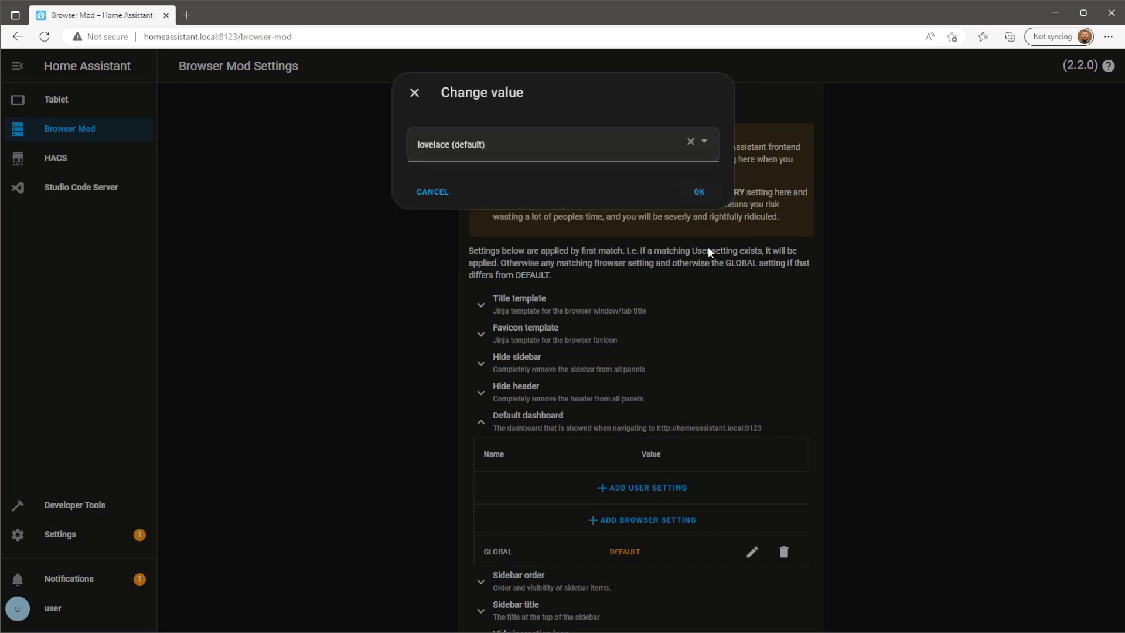
left_click(651, 152)
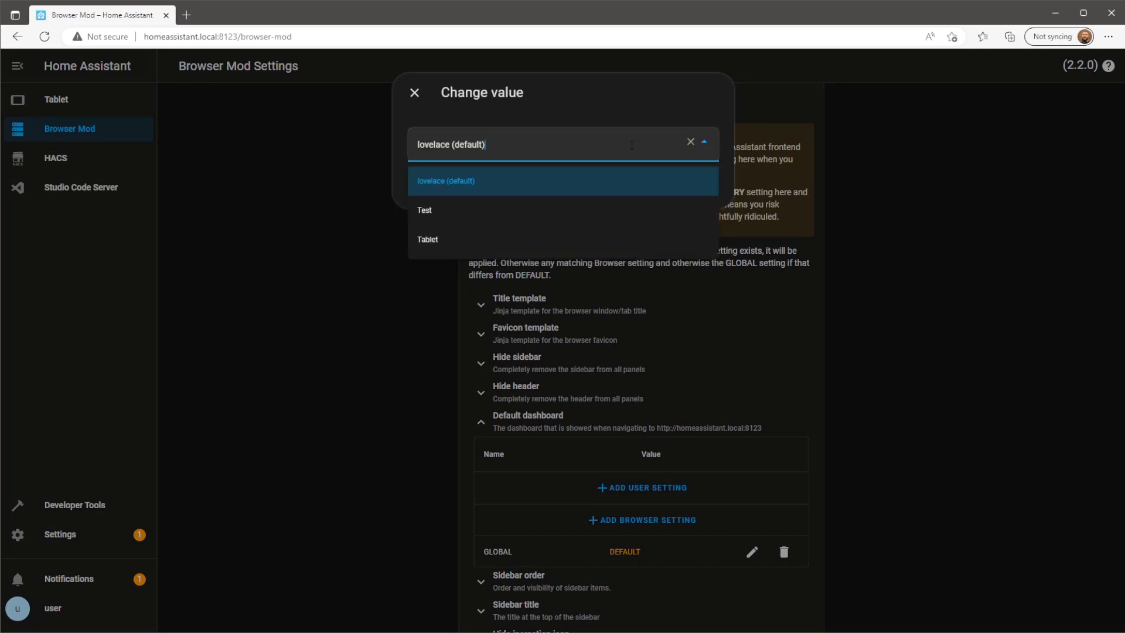
left_click(570, 244)
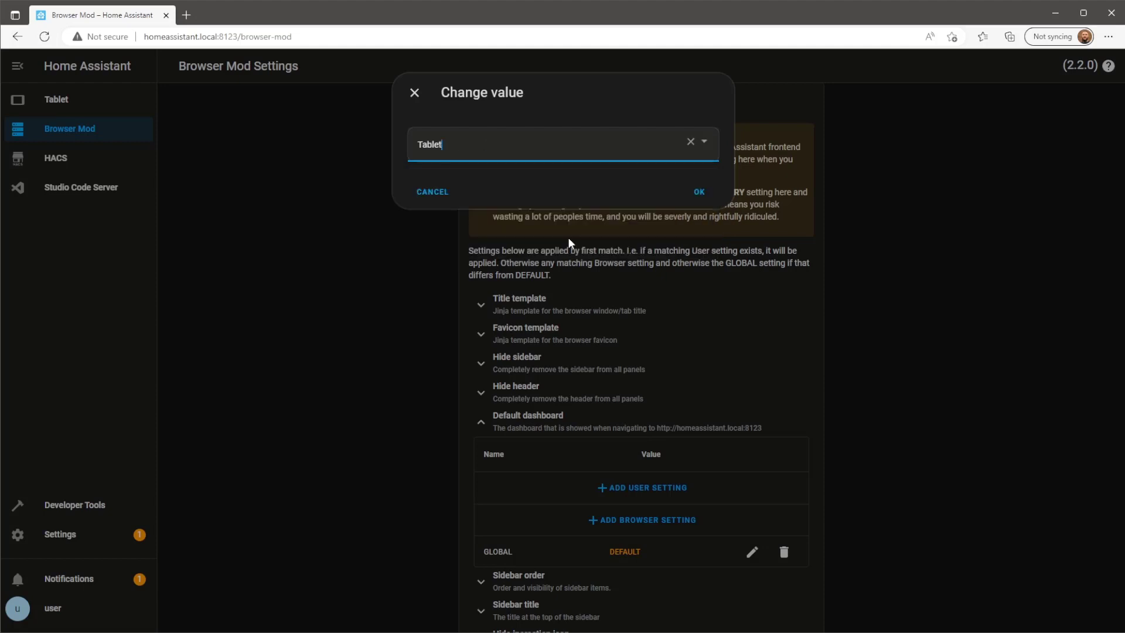
left_click(700, 192)
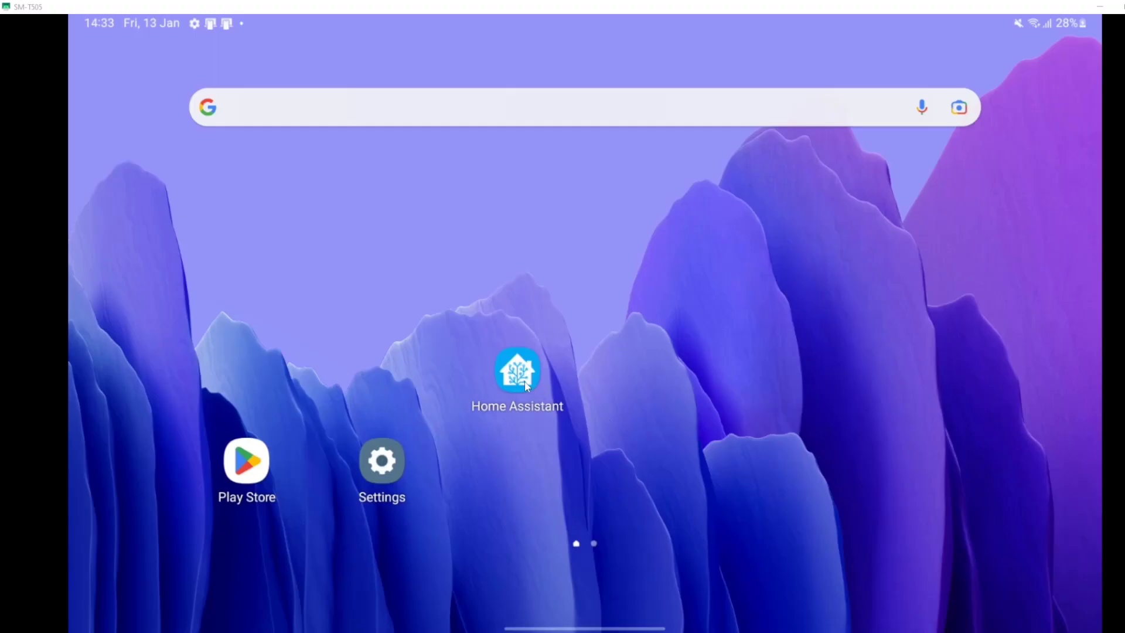
Launch Home Assistant on the tablet, open the Cameras tile, and return to the room dashboard.
left_click(517, 370)
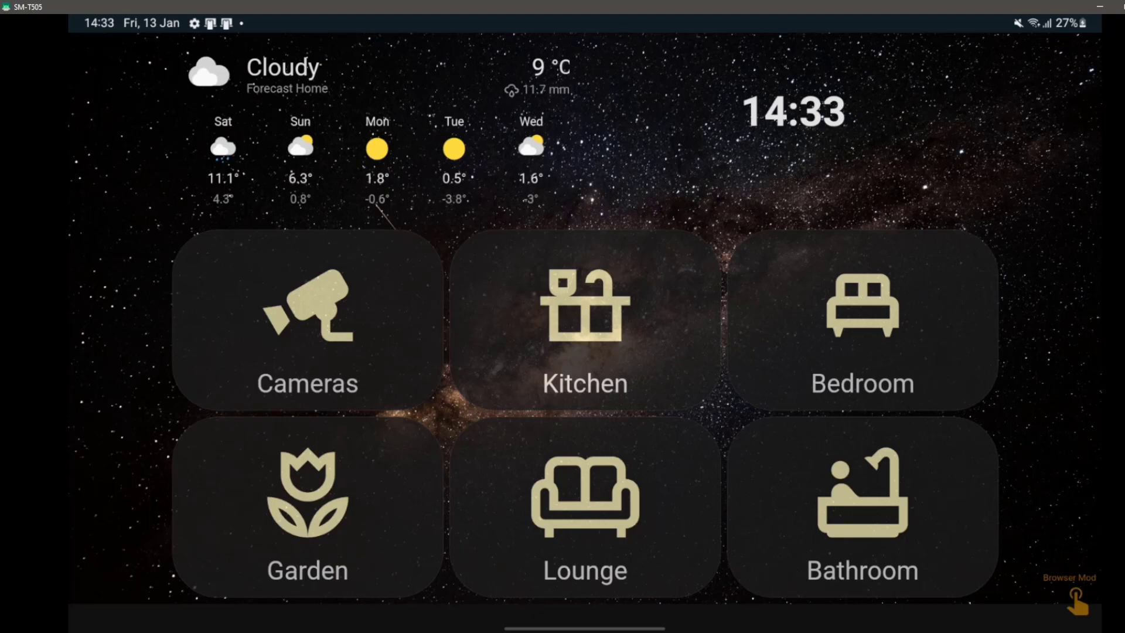
left_click(409, 323)
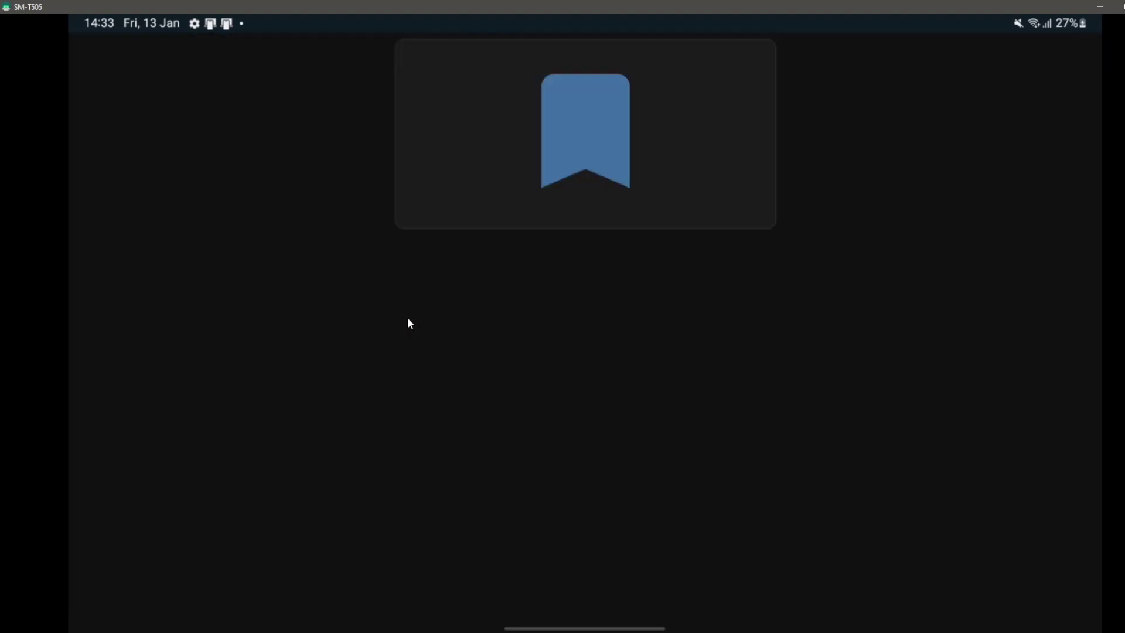
left_click(566, 212)
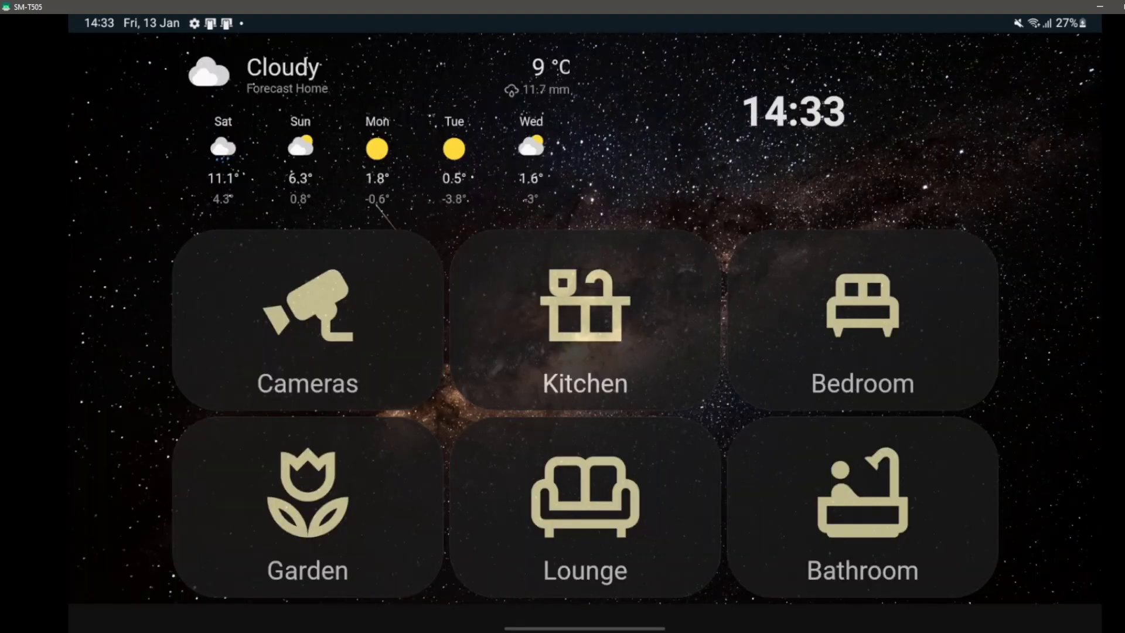